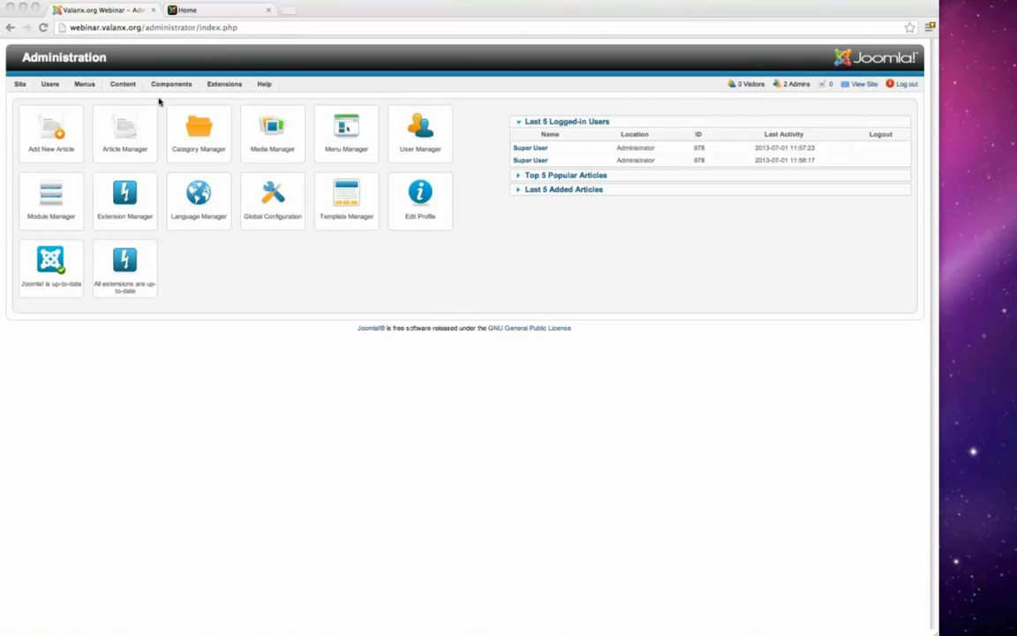
Step: Go to AEC Membership Management and open its empty Payment Plans list
mouse_move(177, 83)
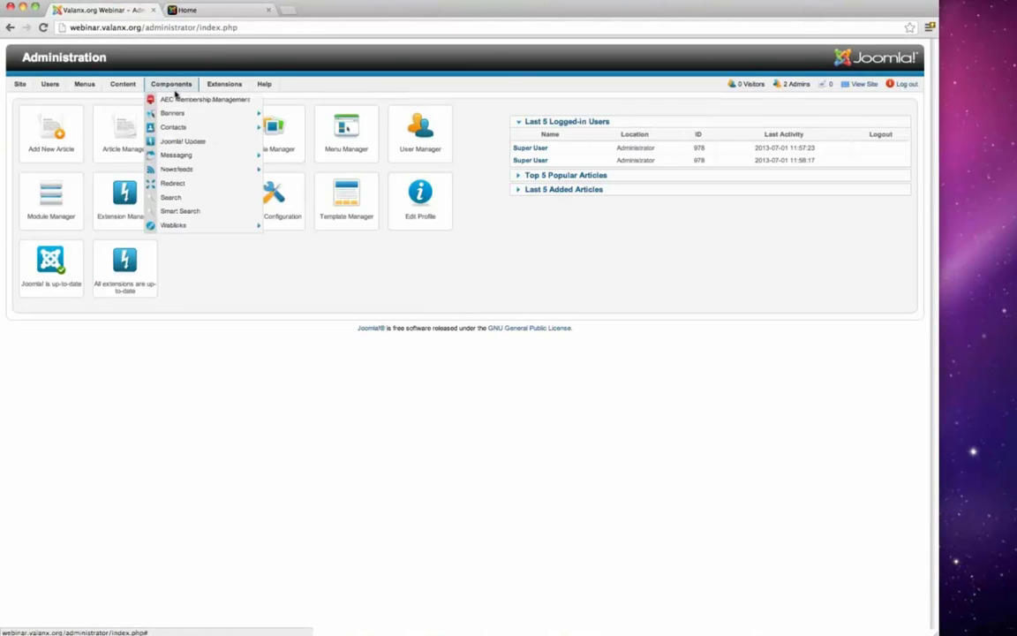
click(167, 97)
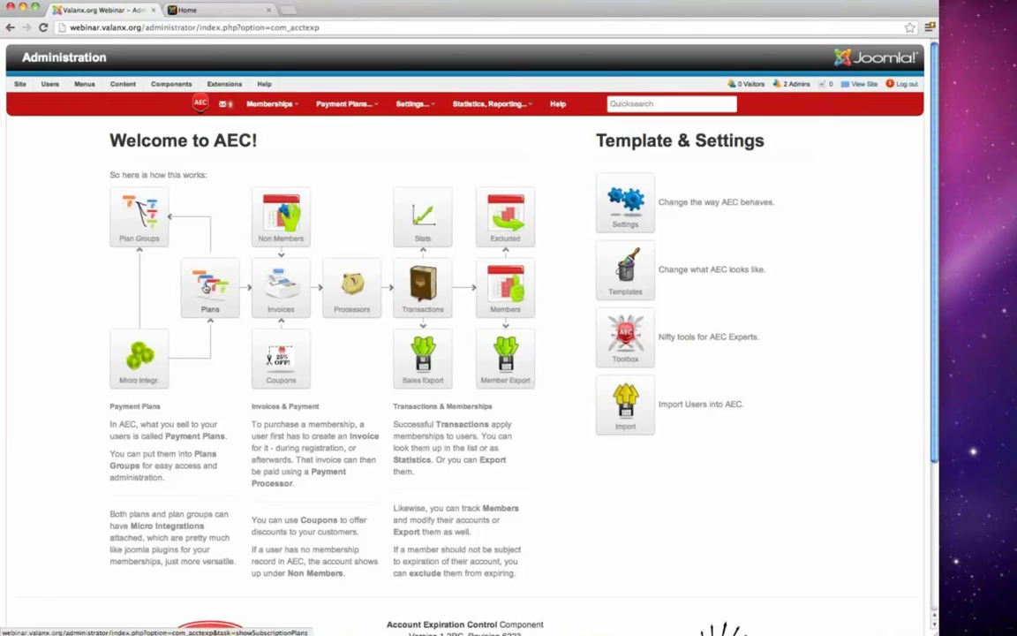
click(208, 288)
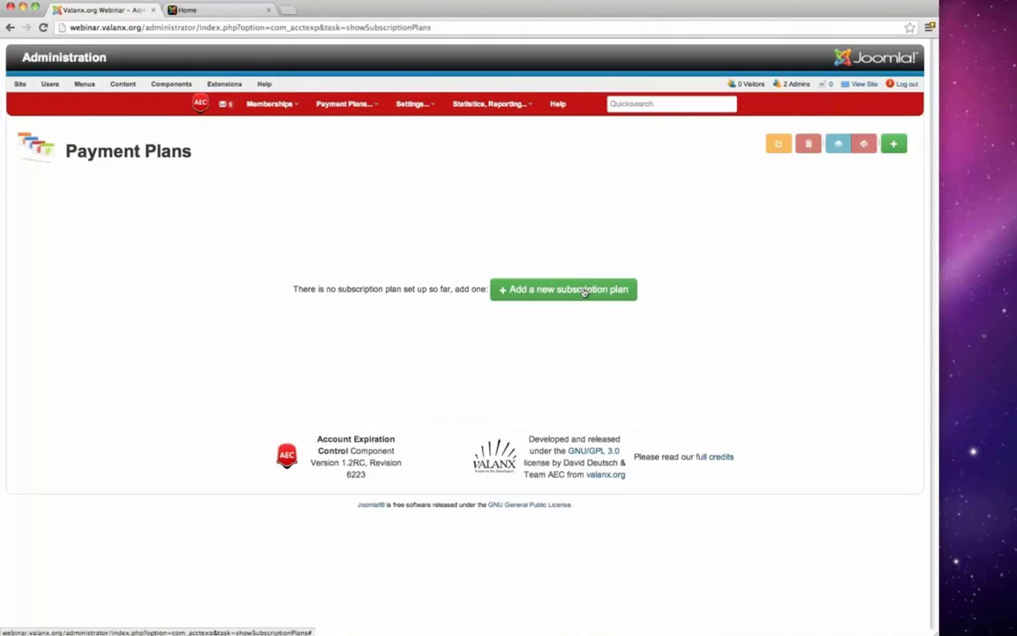
Step: Create a new plan named 'Silver Membership' with a 10.00 regular rate every 4 weeks
click(585, 292)
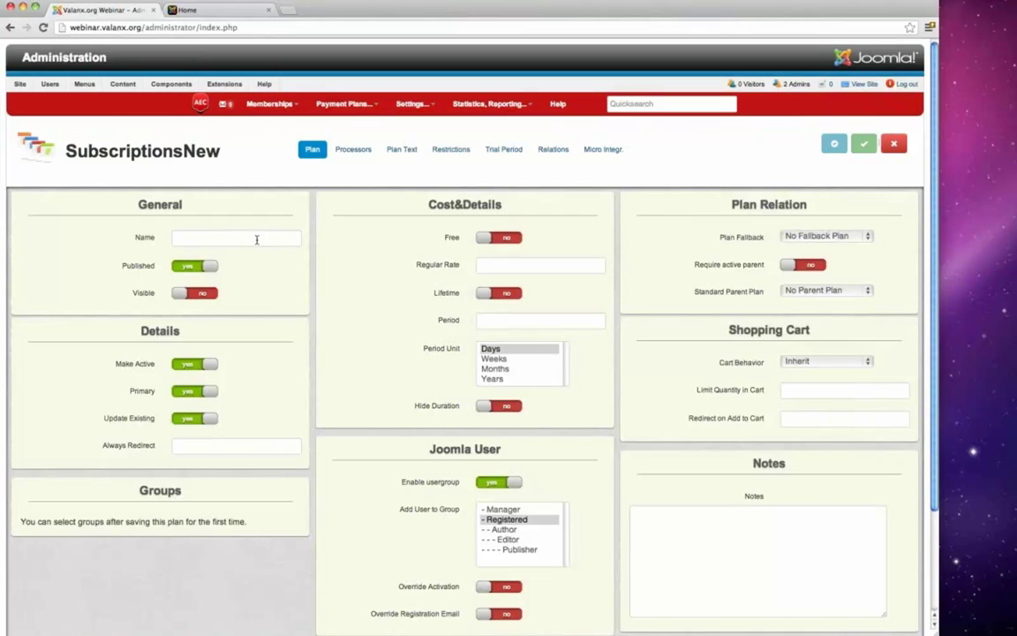
click(259, 238)
text(Silver )
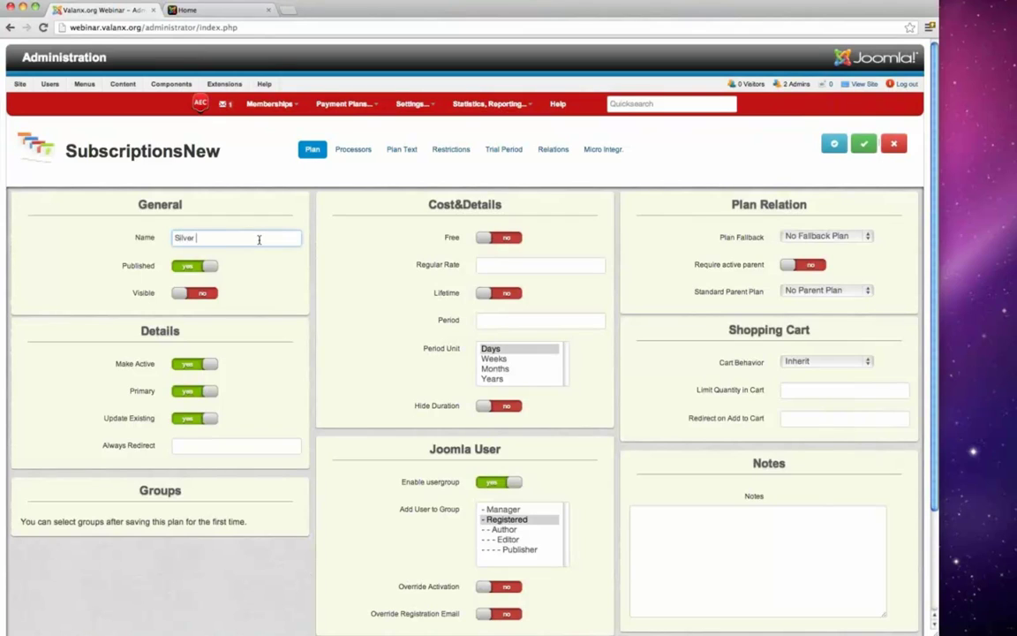
text(Membership)
click(529, 267)
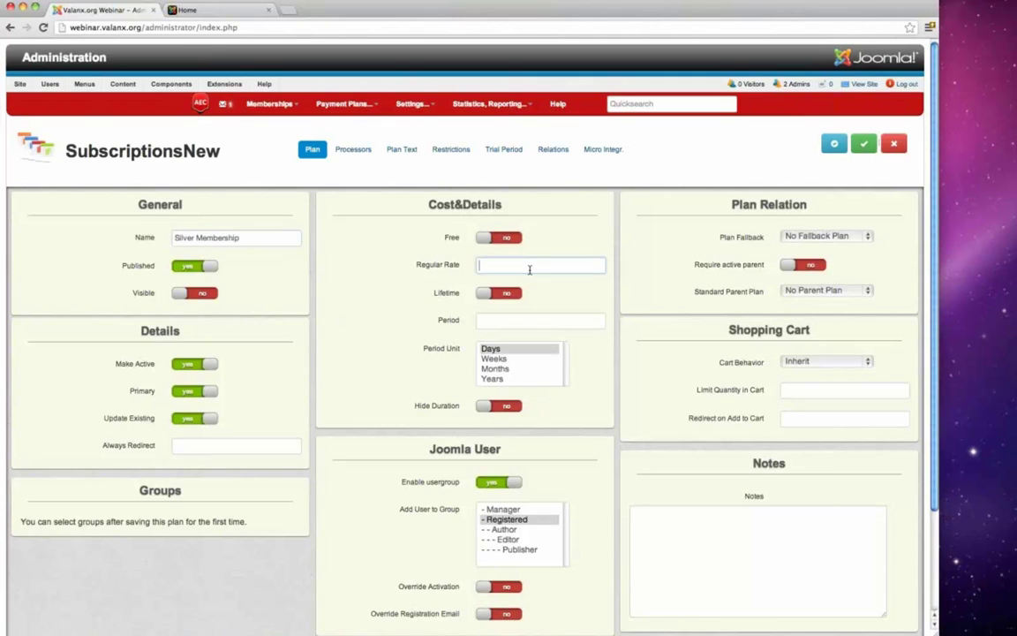
text(10.00)
click(492, 320)
text(4)
click(505, 358)
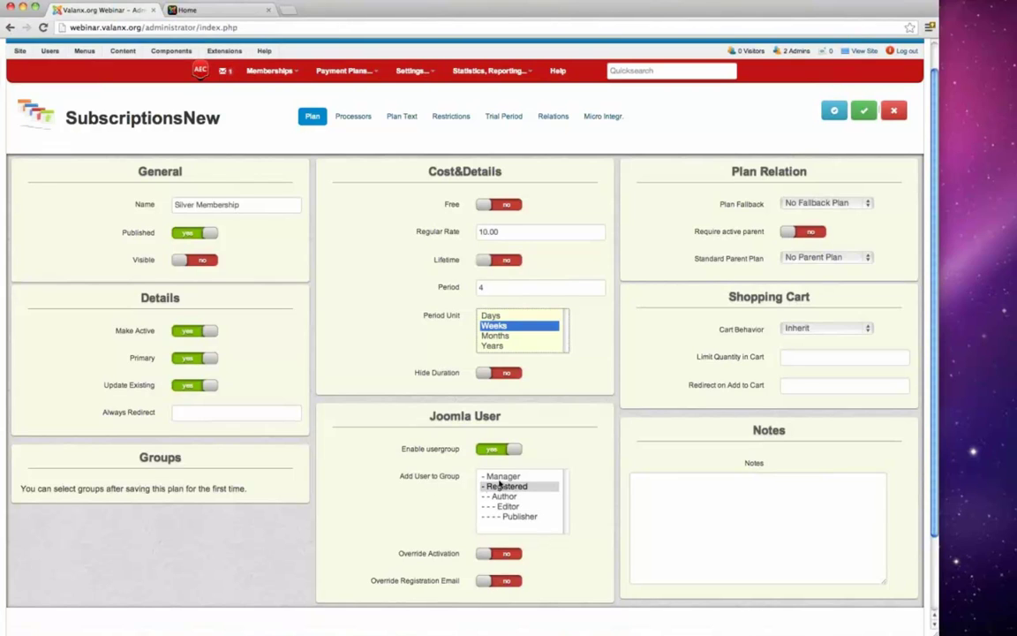
Step: Give the plan the description 'Become a silver member right now!' on the Plan Text tab
scroll(418, 419, up, 1)
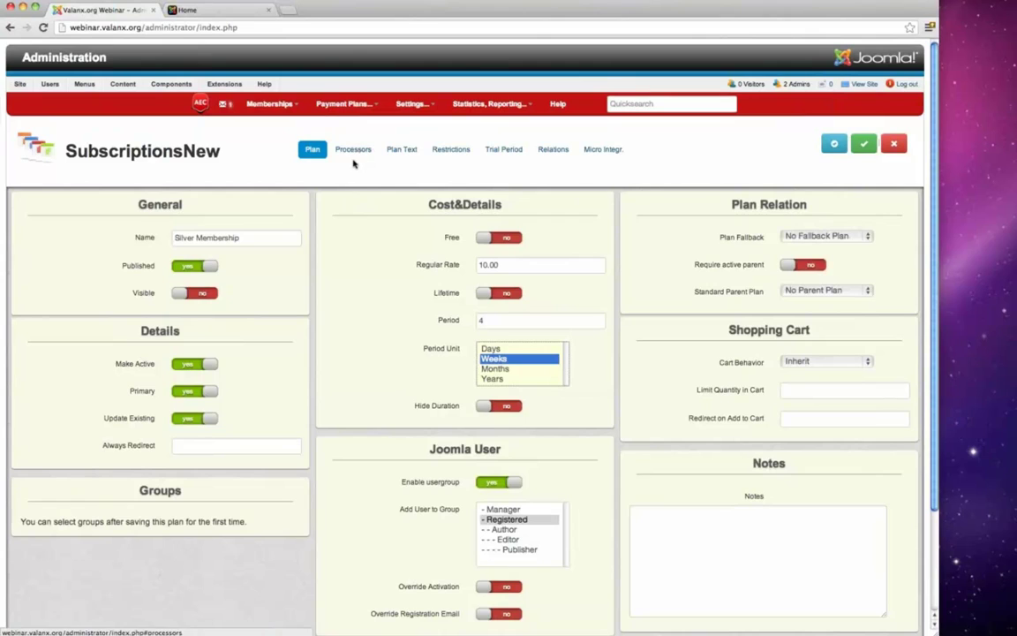
click(406, 150)
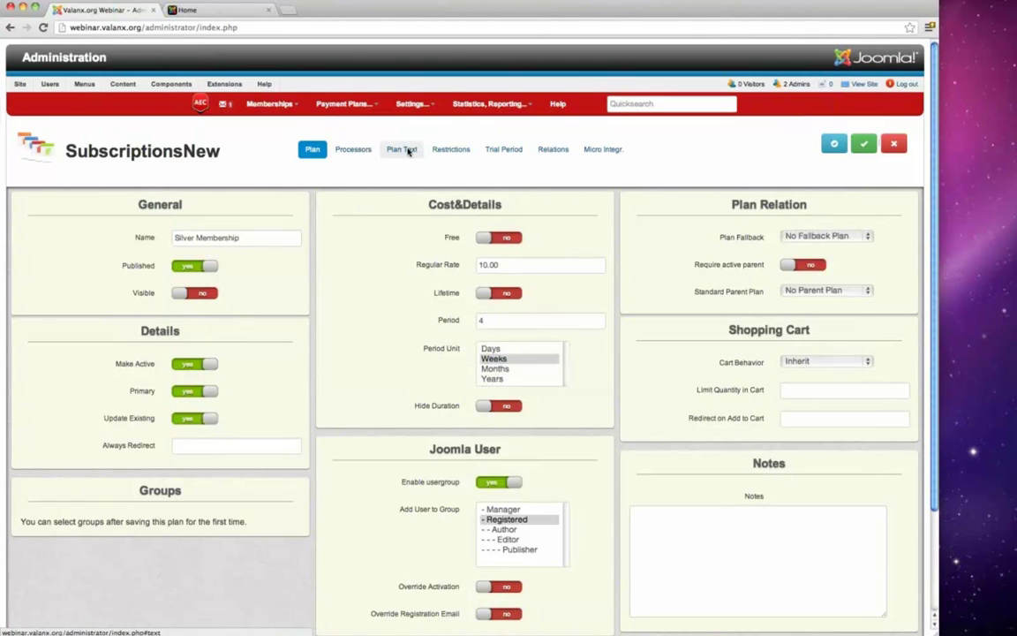
click(408, 151)
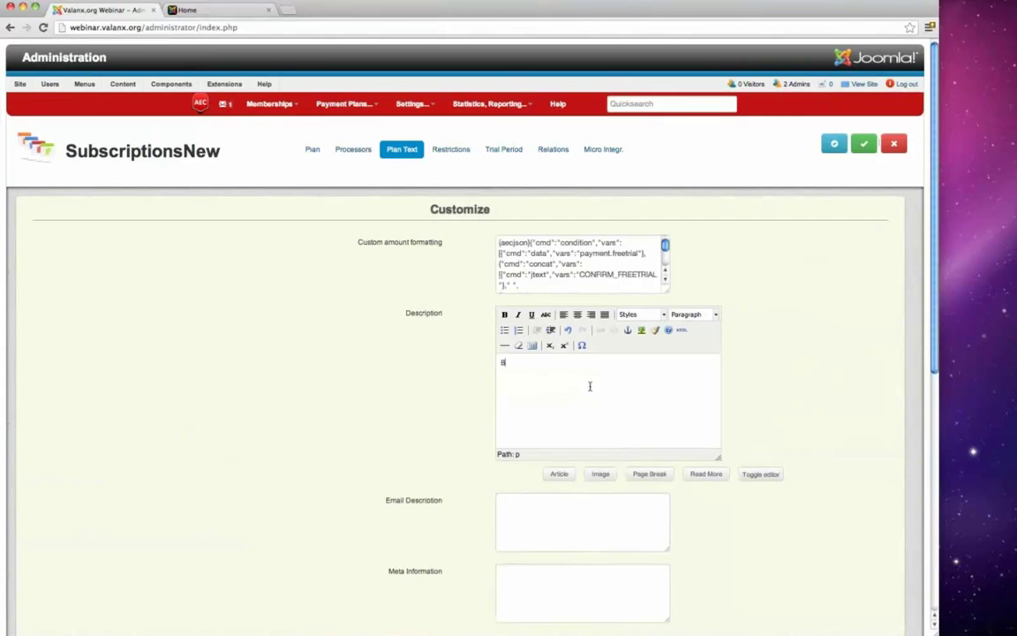
text(ecome a silver member f)
text(ight now!)
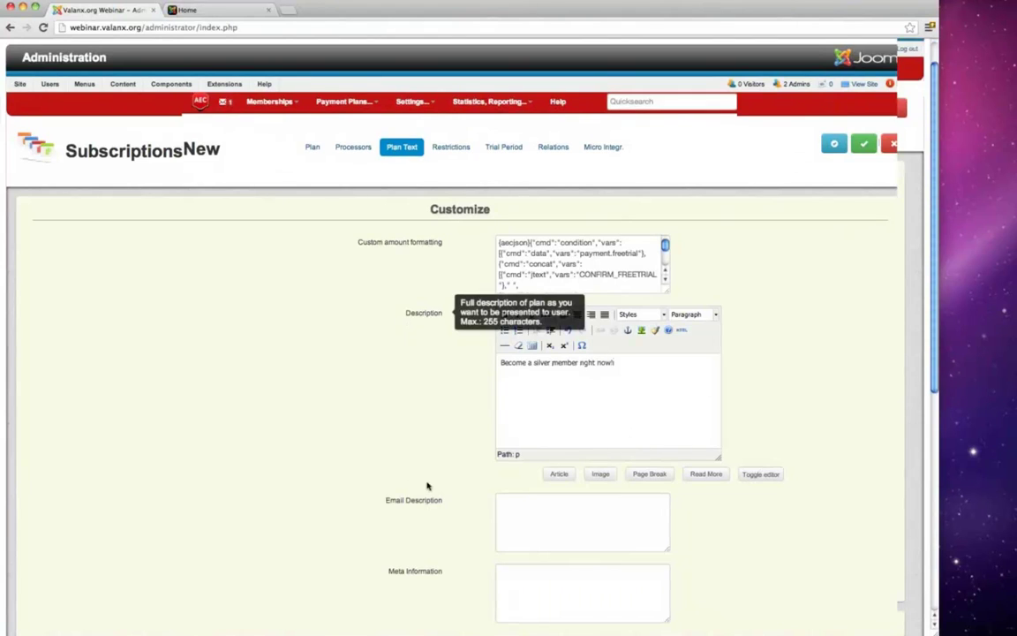
scroll(428, 486, down, 5)
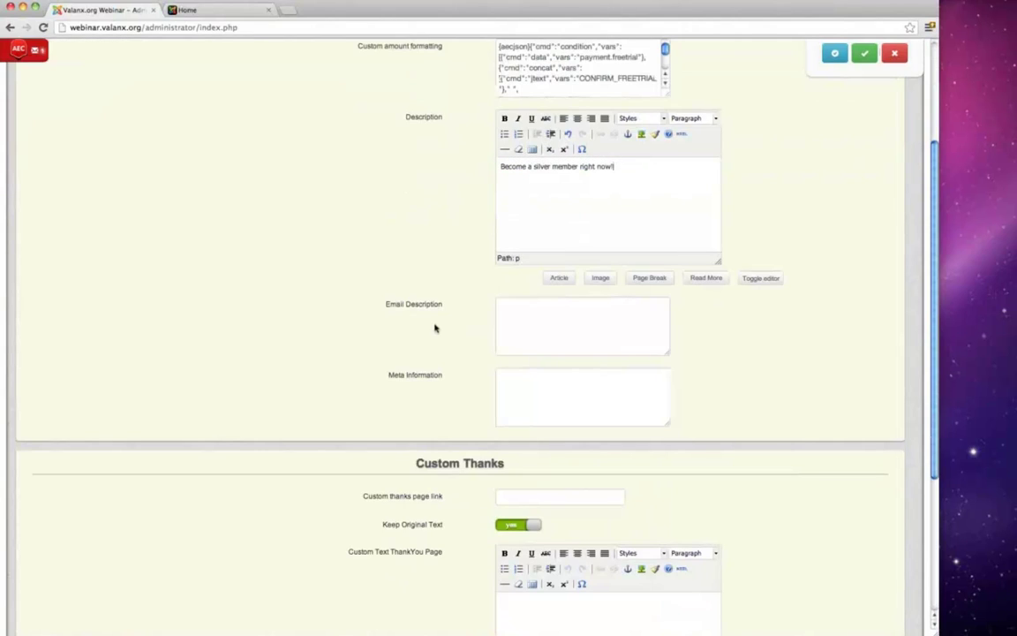
scroll(434, 328, up, 5)
click(312, 149)
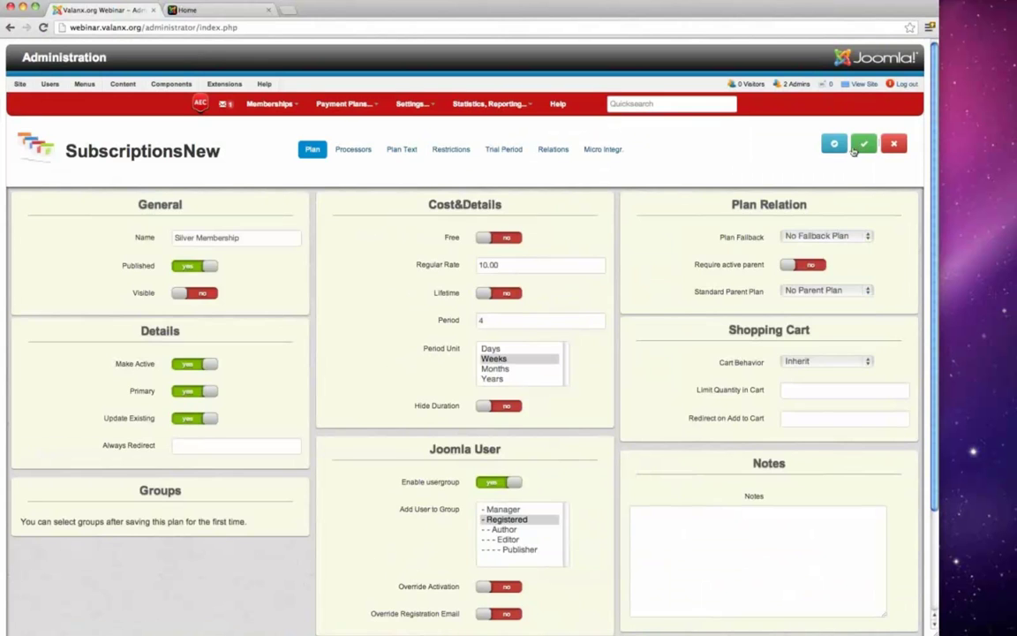
Step: Save the Silver Membership plan and make a copy of it
click(862, 144)
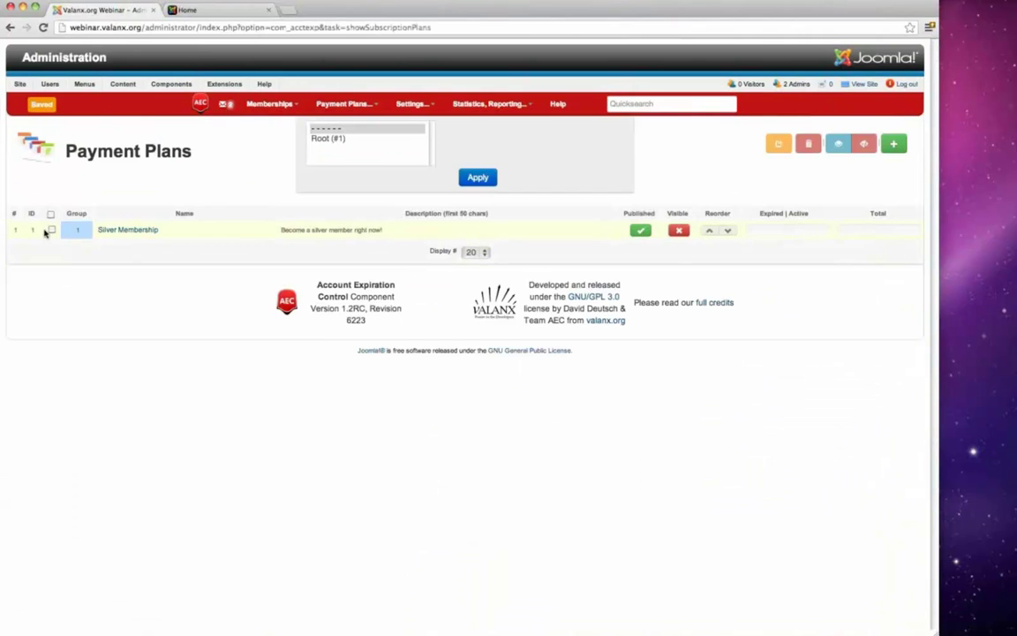
click(51, 230)
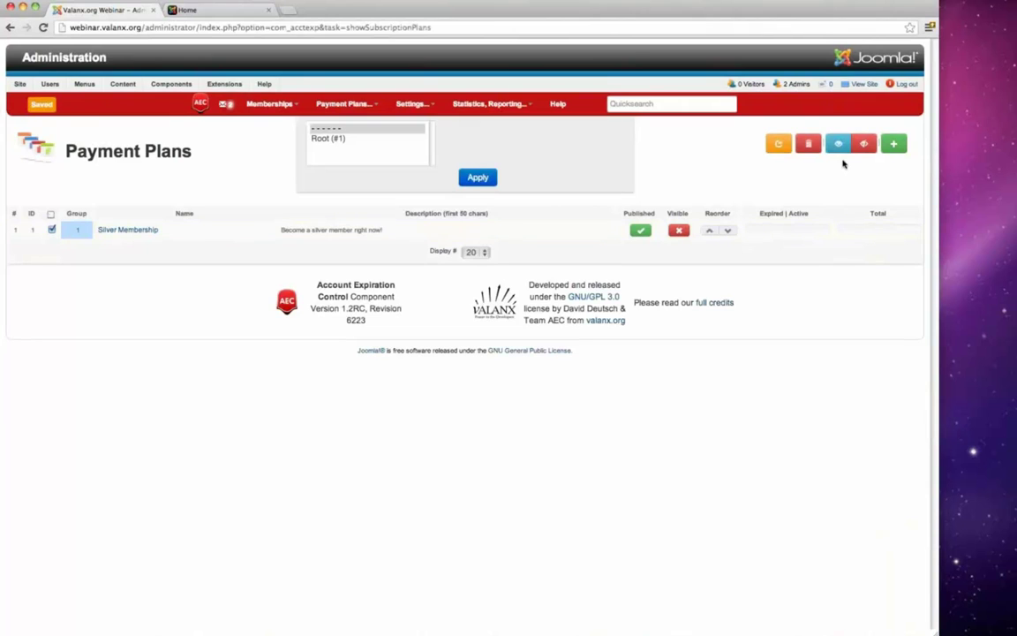
click(778, 146)
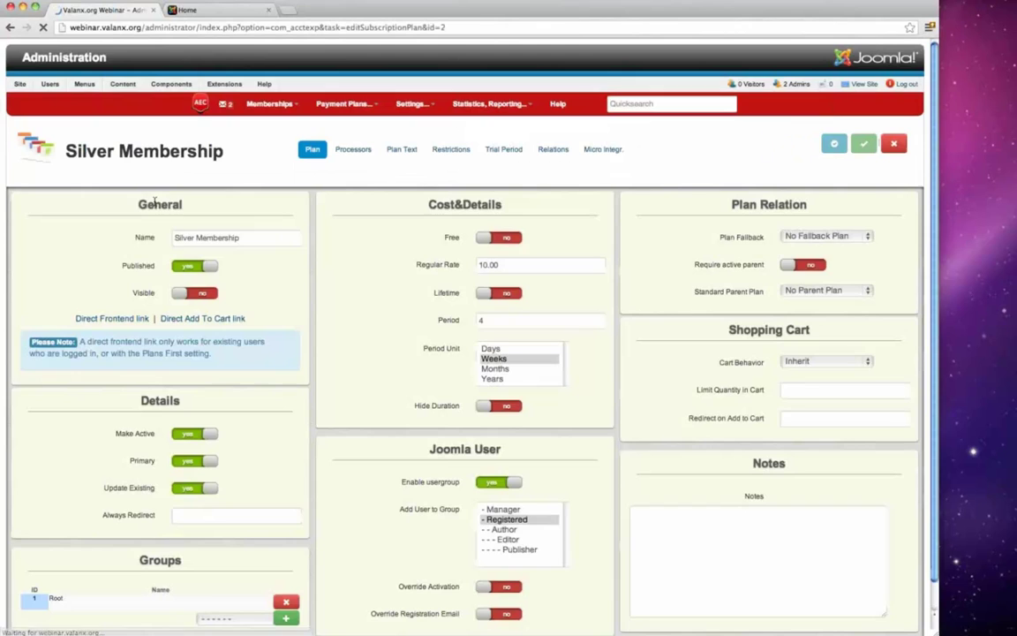
Step: Turn the copy into 'Gold Membership' at 1000.00 with a gold-member description, and save it
double_click(186, 237)
text(Gold)
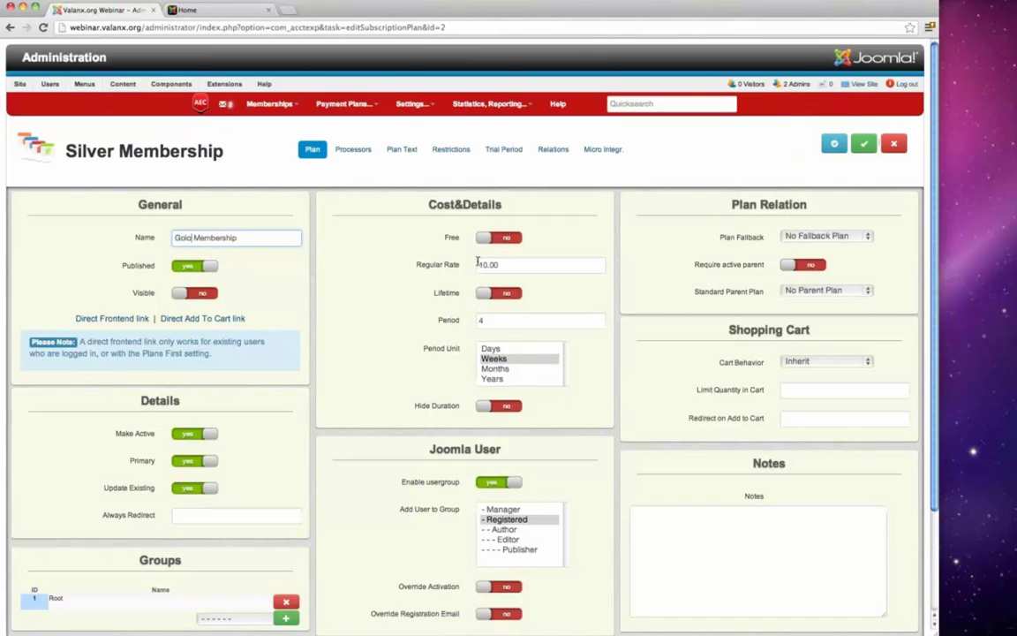
click(487, 265)
text(00)
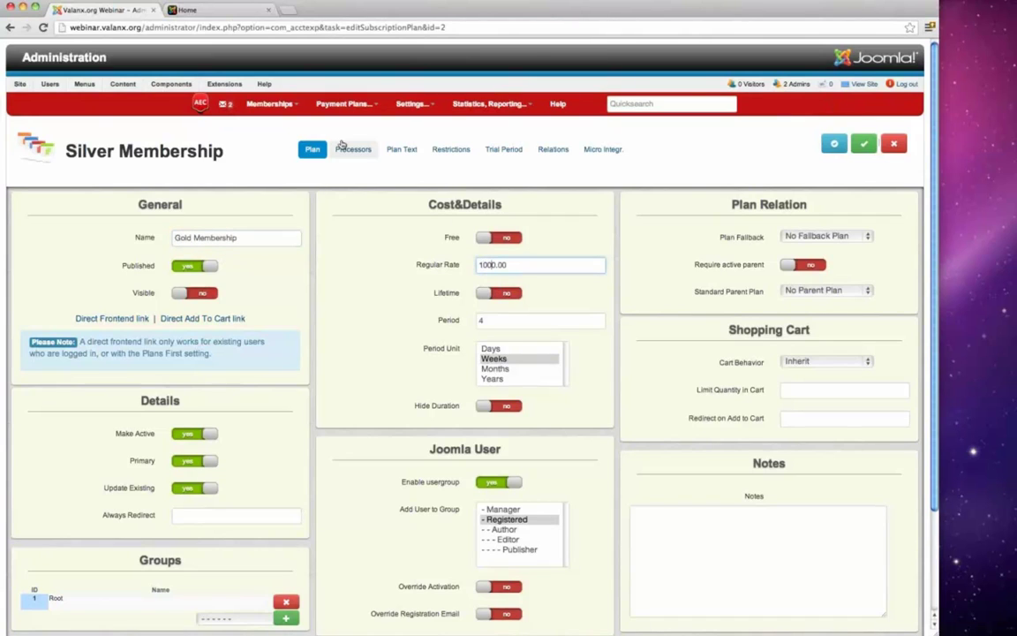
click(401, 149)
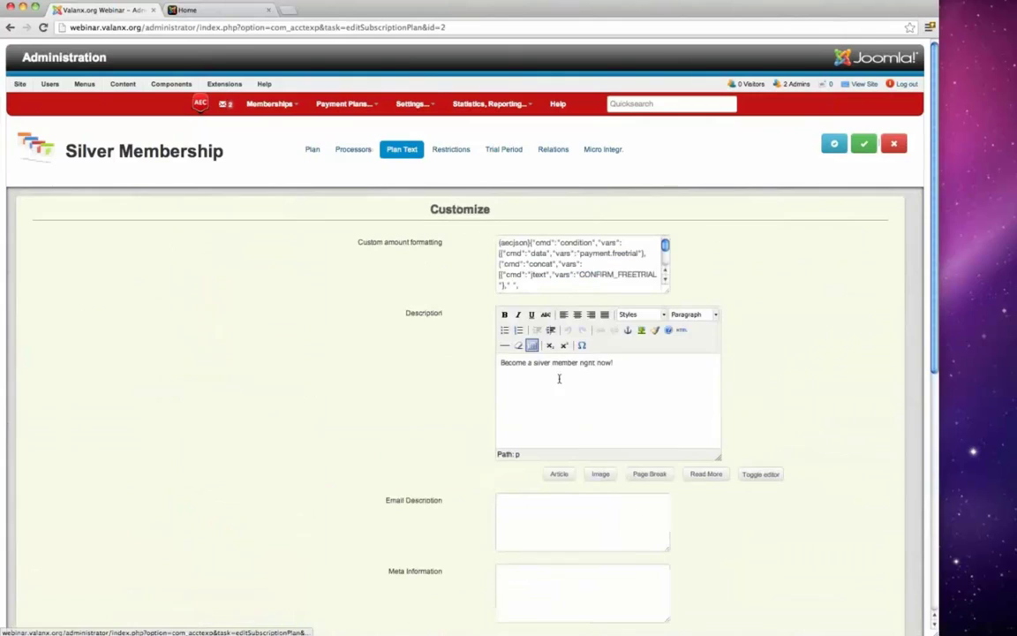
text(old)
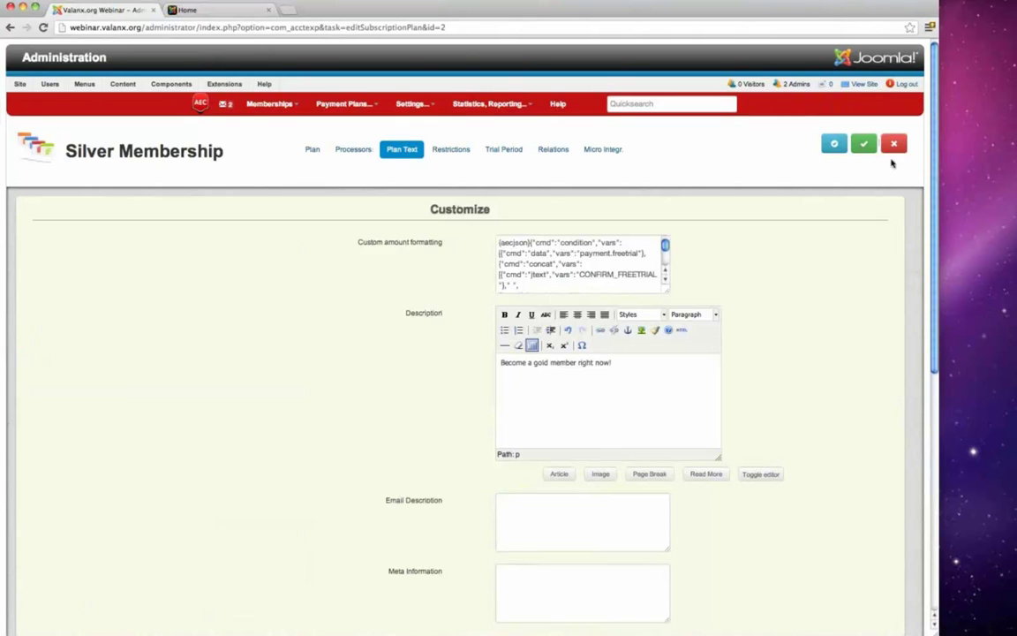
click(864, 145)
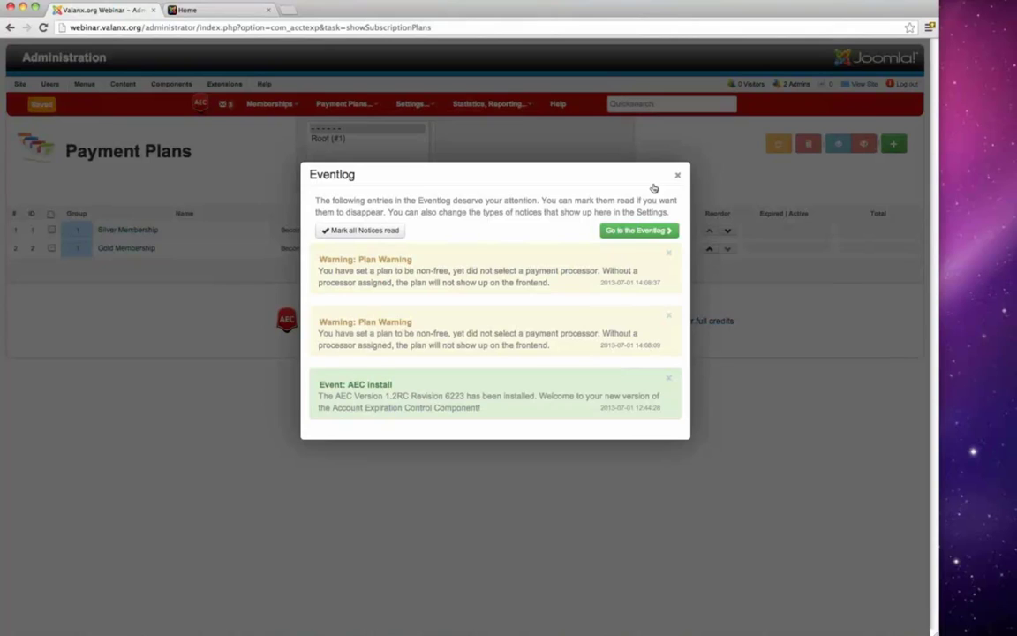
Step: Dismiss the Eventlog notice, go to Processors, and add a new PayPal payment processor
click(398, 163)
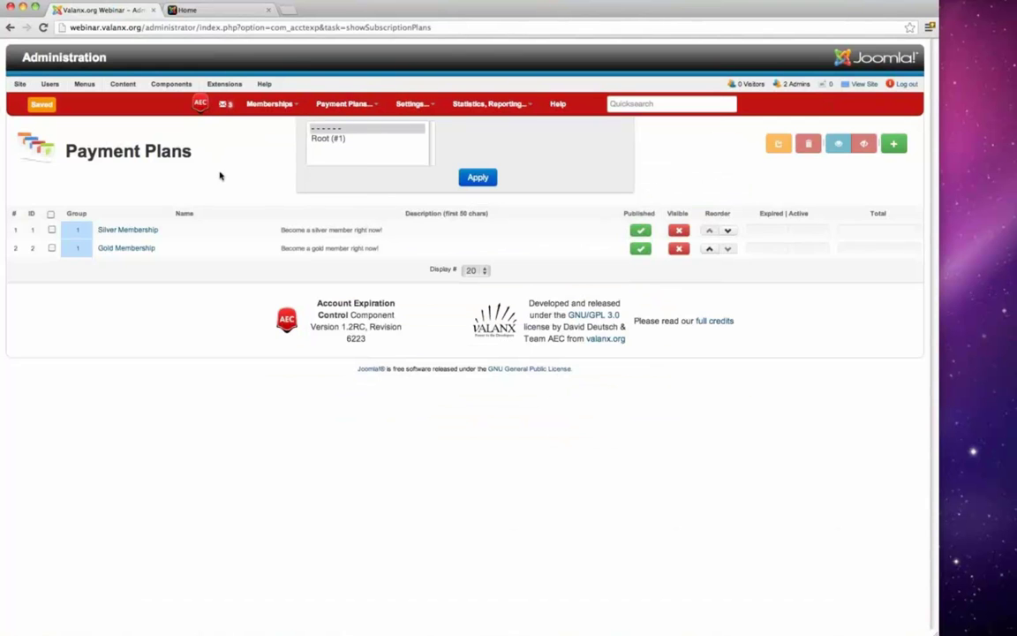
mouse_move(415, 113)
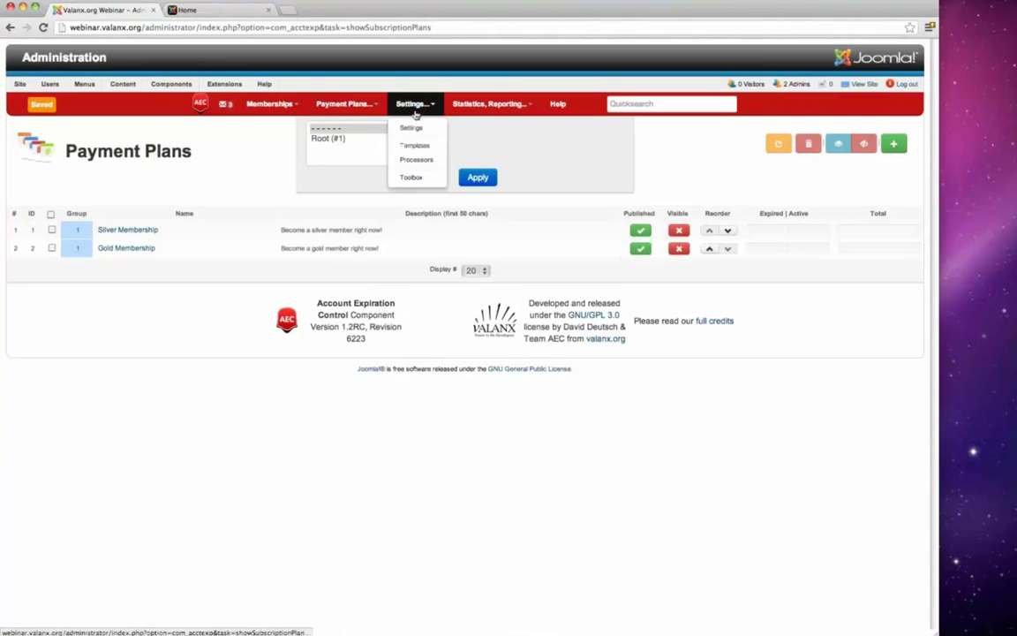
click(421, 160)
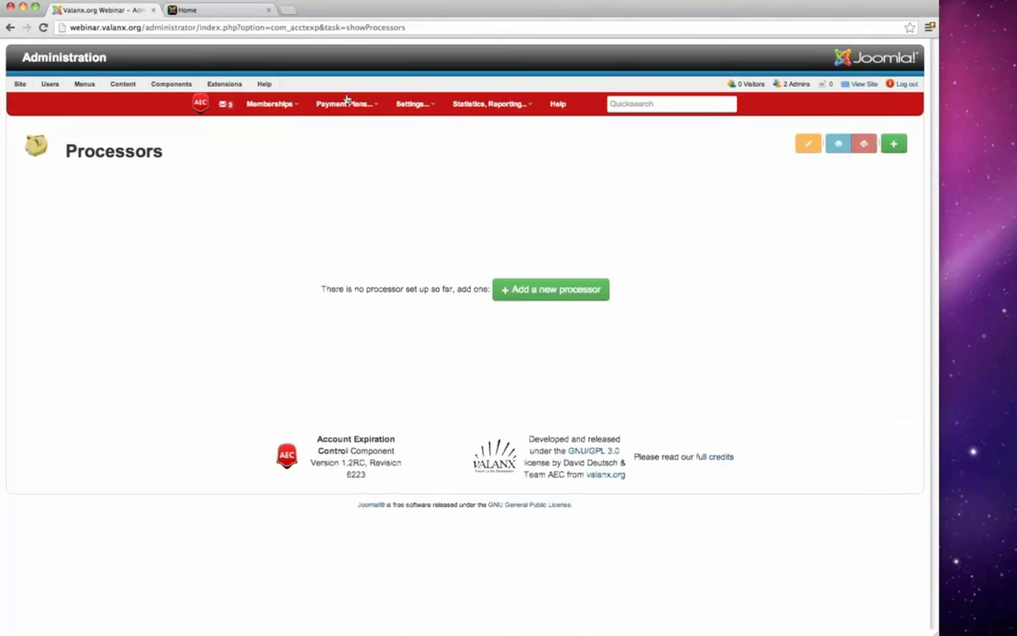
click(207, 100)
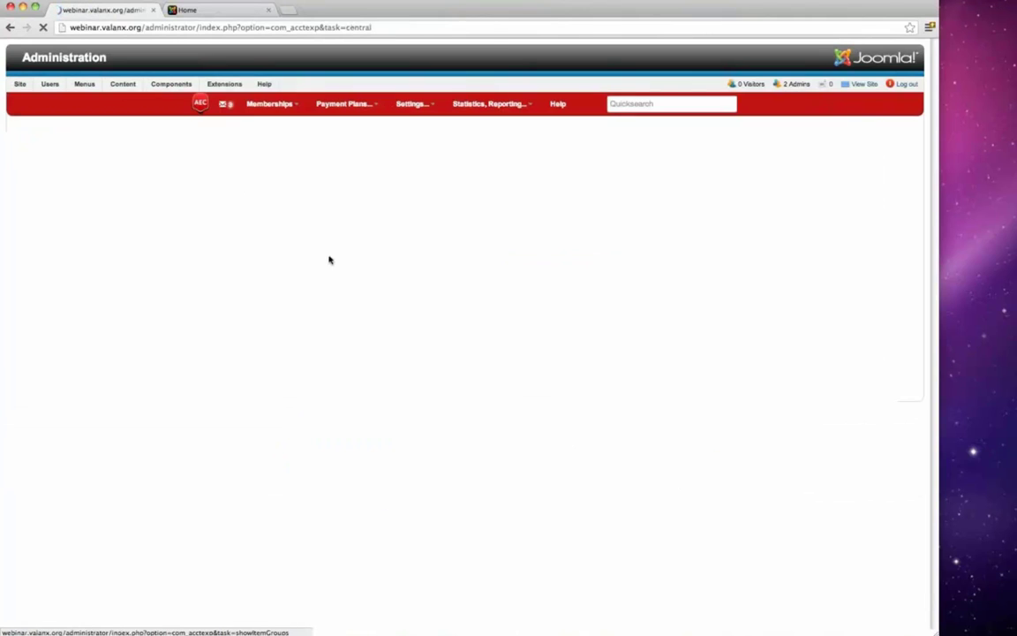
click(345, 420)
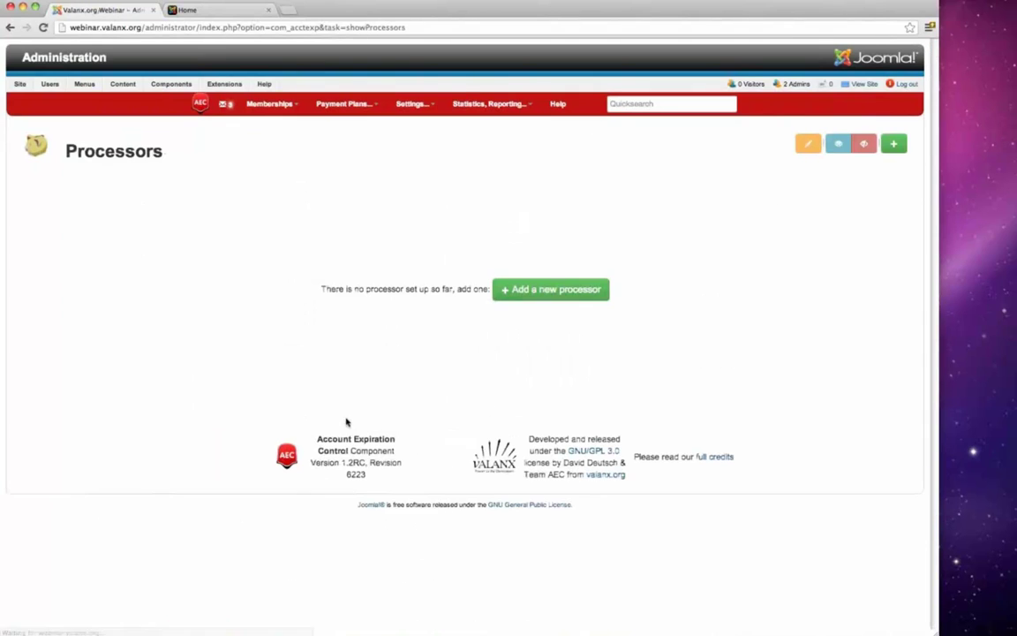
click(566, 294)
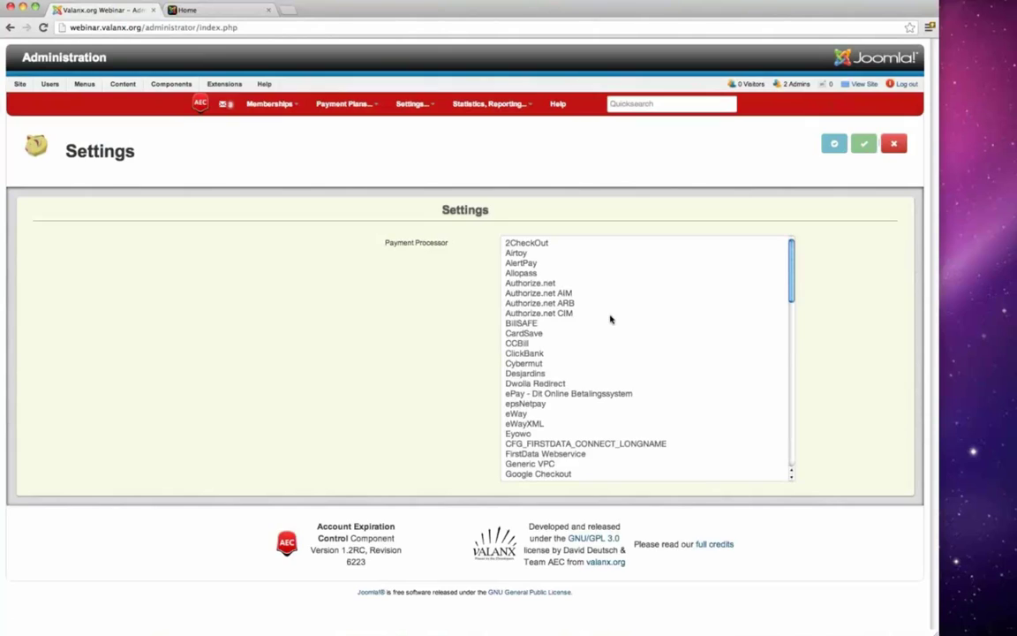
scroll(610, 318, down, 5)
scroll(610, 318, down, 5)
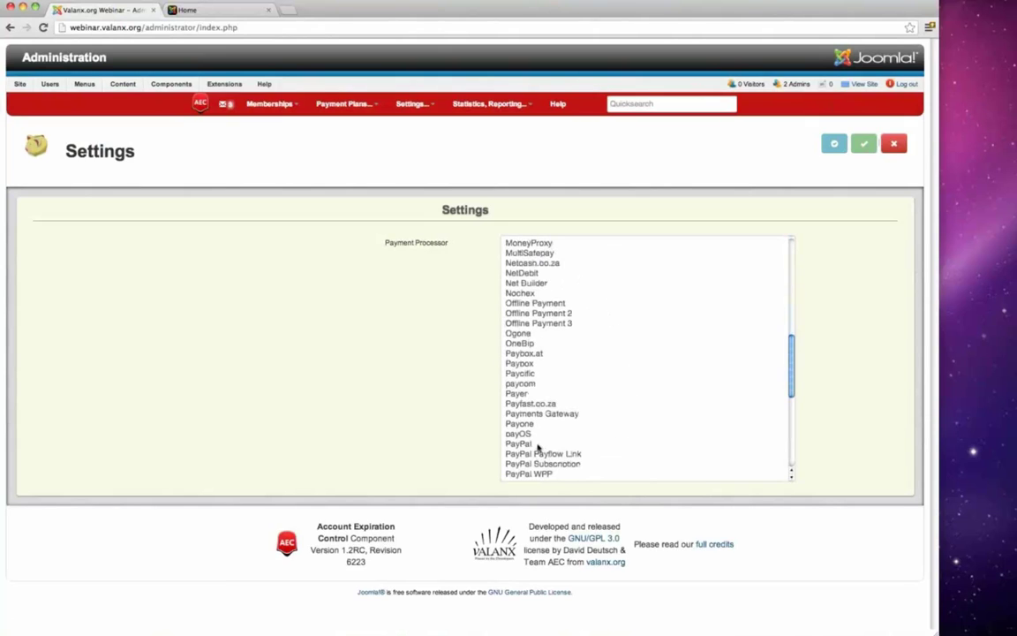
click(521, 443)
Step: Store the PayPal processor choice and look through its settings
click(859, 146)
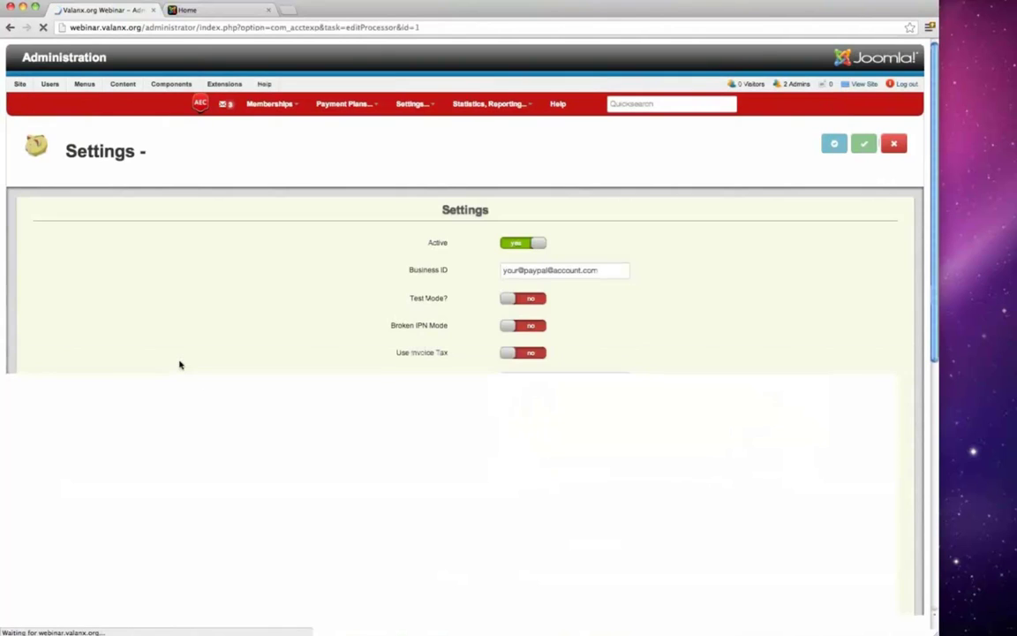
scroll(362, 236, down, 3)
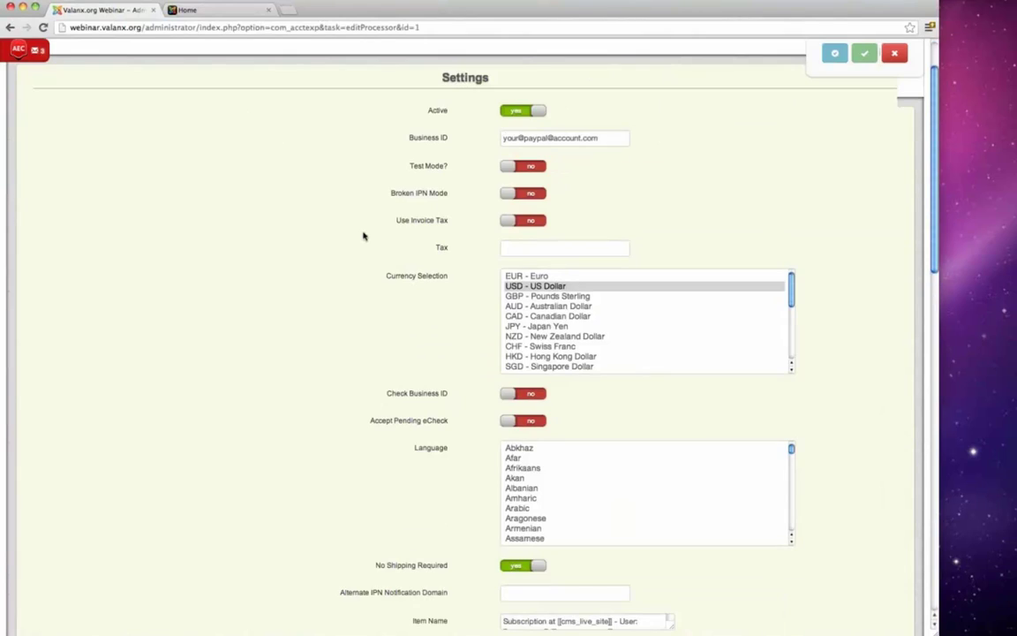
scroll(363, 236, up, 3)
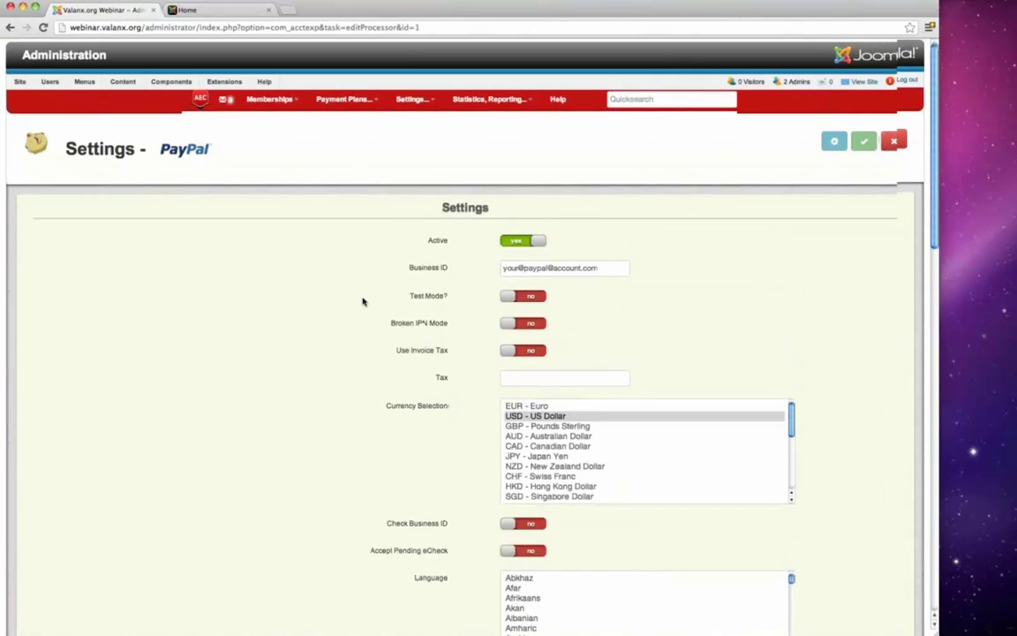
scroll(362, 301, down, 2)
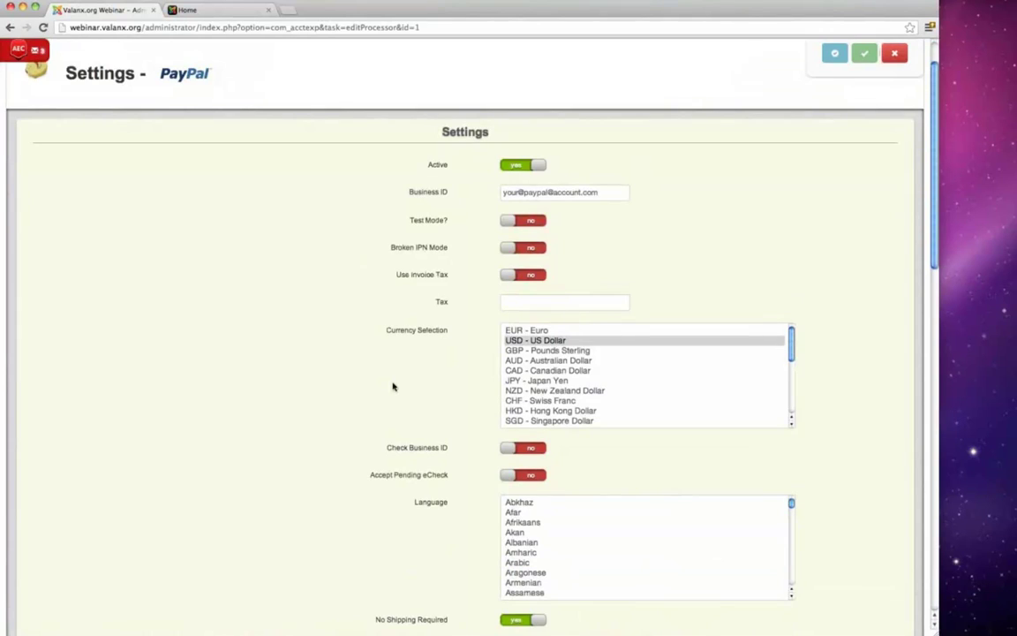
scroll(413, 419, down, 1)
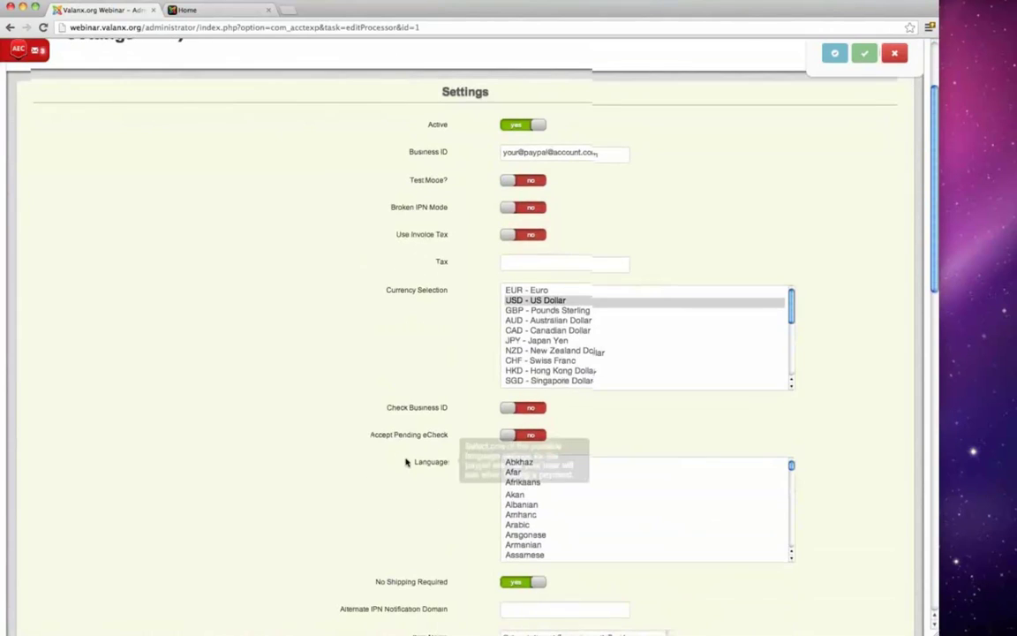
scroll(406, 460, down, 6)
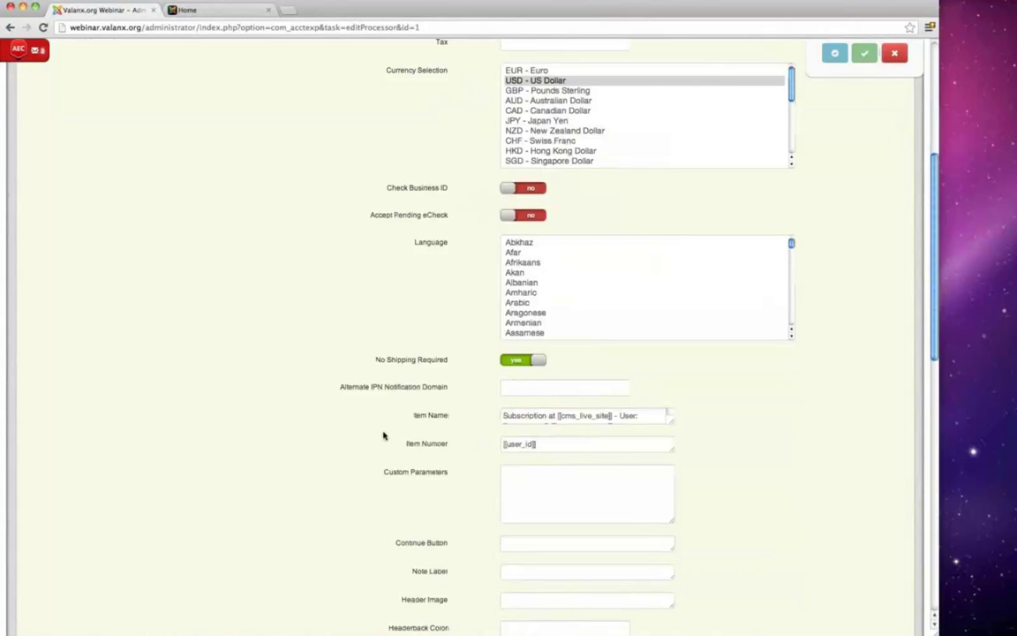
scroll(383, 434, up, 9)
Step: Cancel out of the PayPal settings and go to the Payment Plans list
click(375, 129)
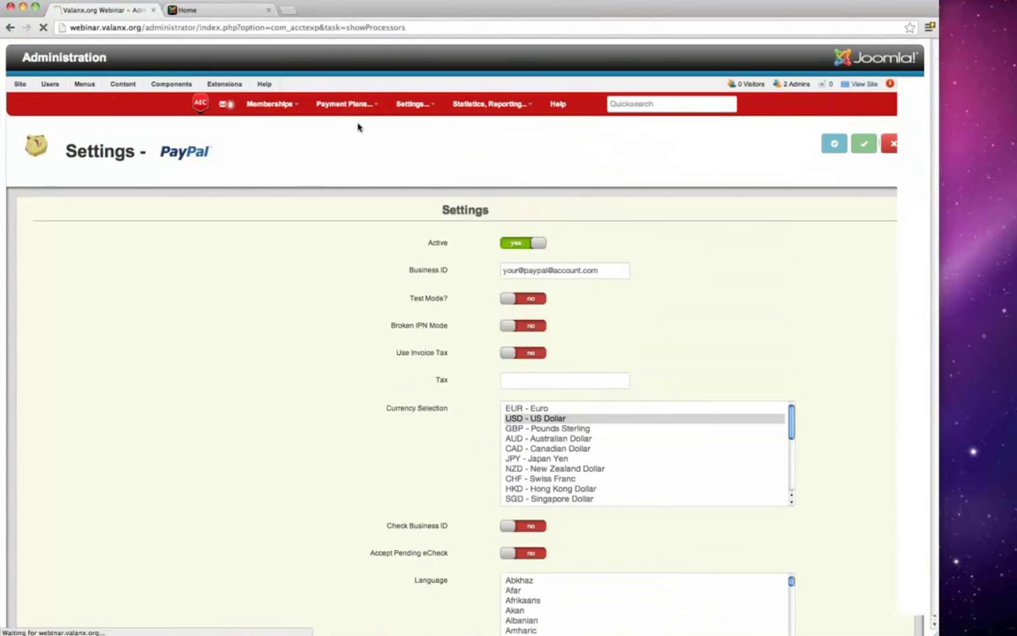
click(346, 103)
click(352, 129)
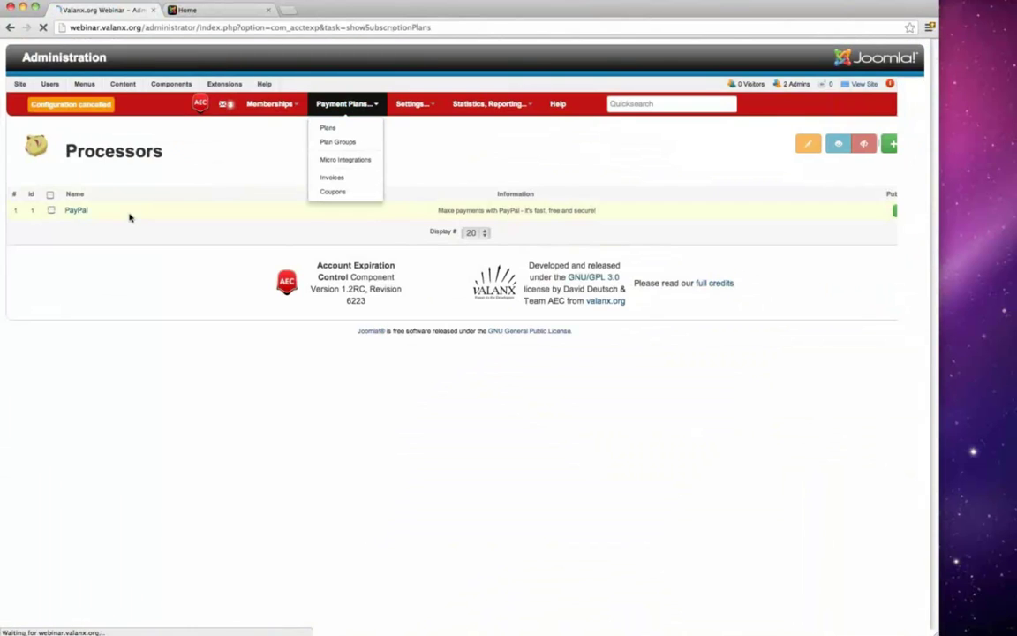
Step: Check that PayPal is active on the Silver and Gold plans' Processors tabs, saving each plan
click(157, 227)
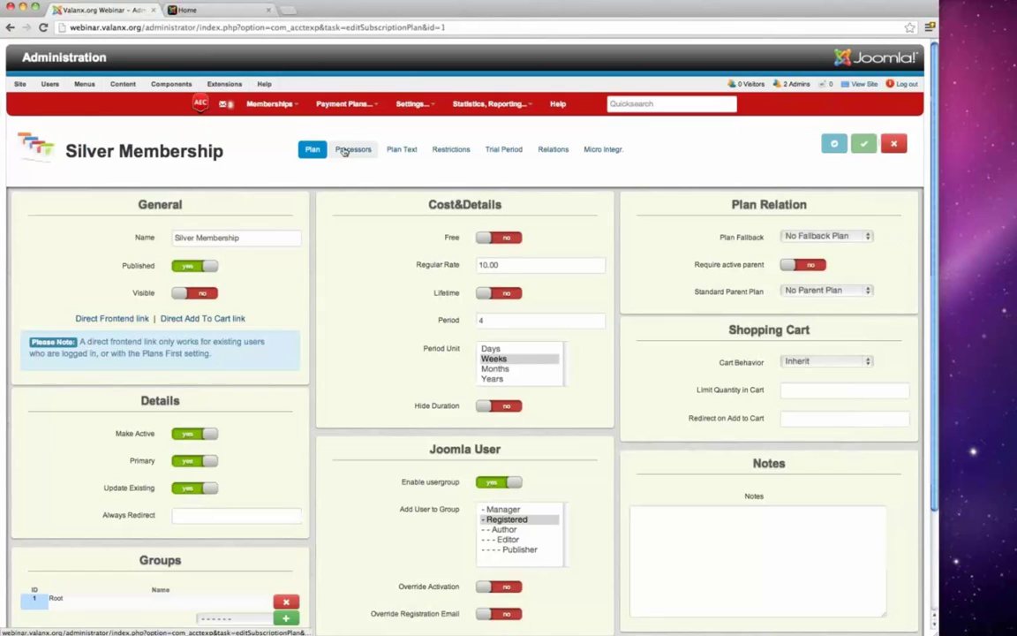
click(344, 150)
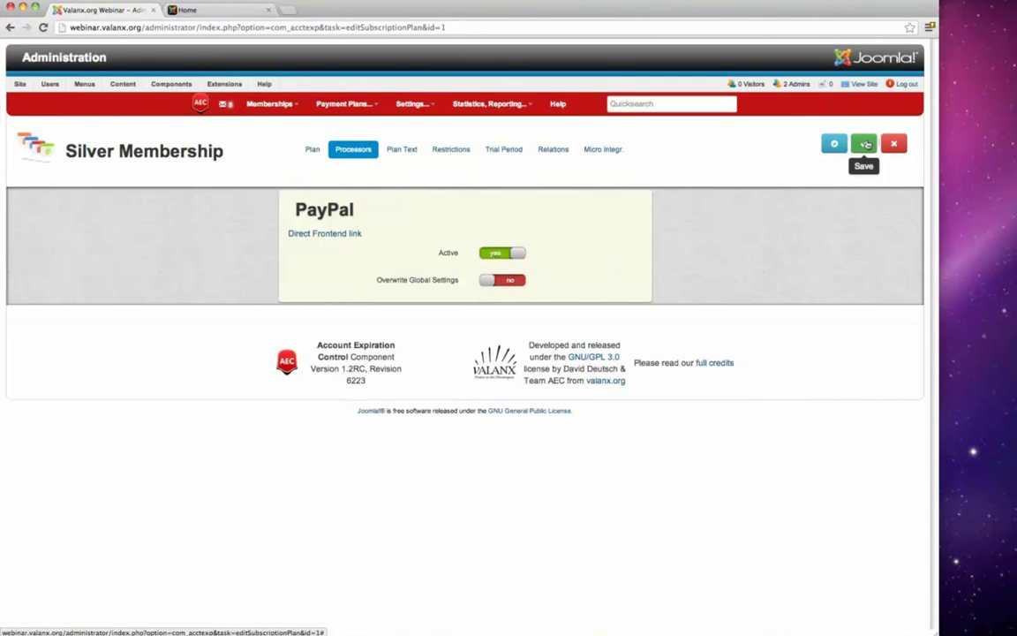
click(865, 144)
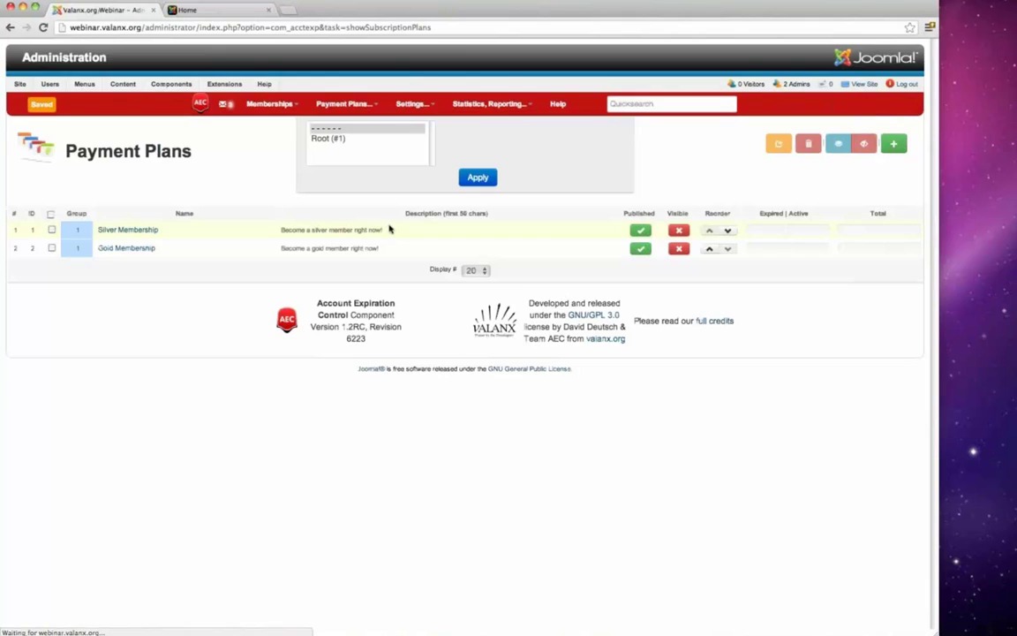
click(150, 249)
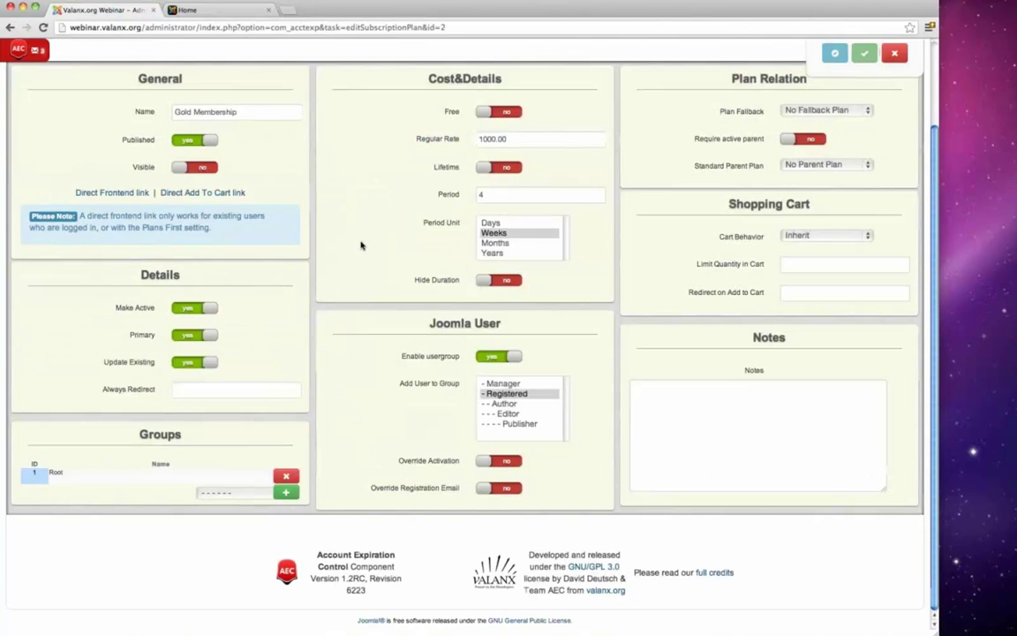
click(354, 149)
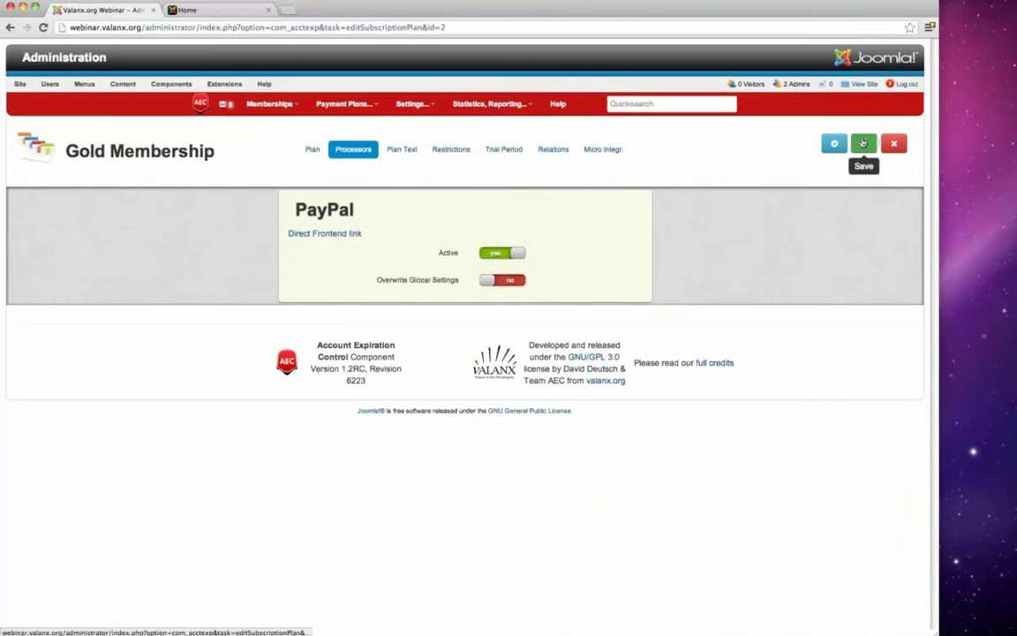
click(863, 143)
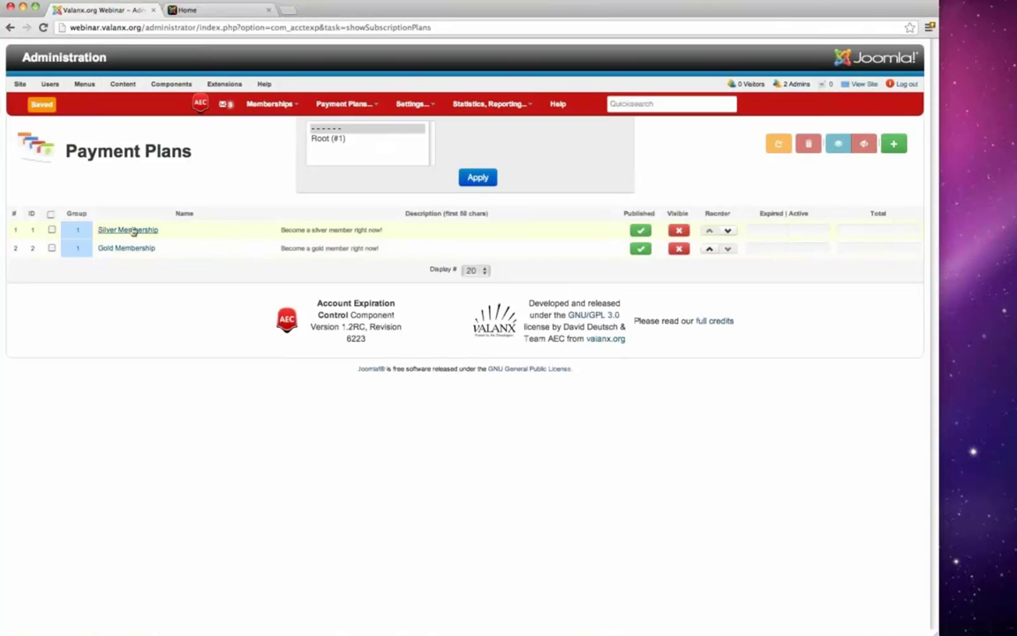
Step: Set Silver Membership's PayPal Overwrite Global Settings to no and save the plan
click(134, 231)
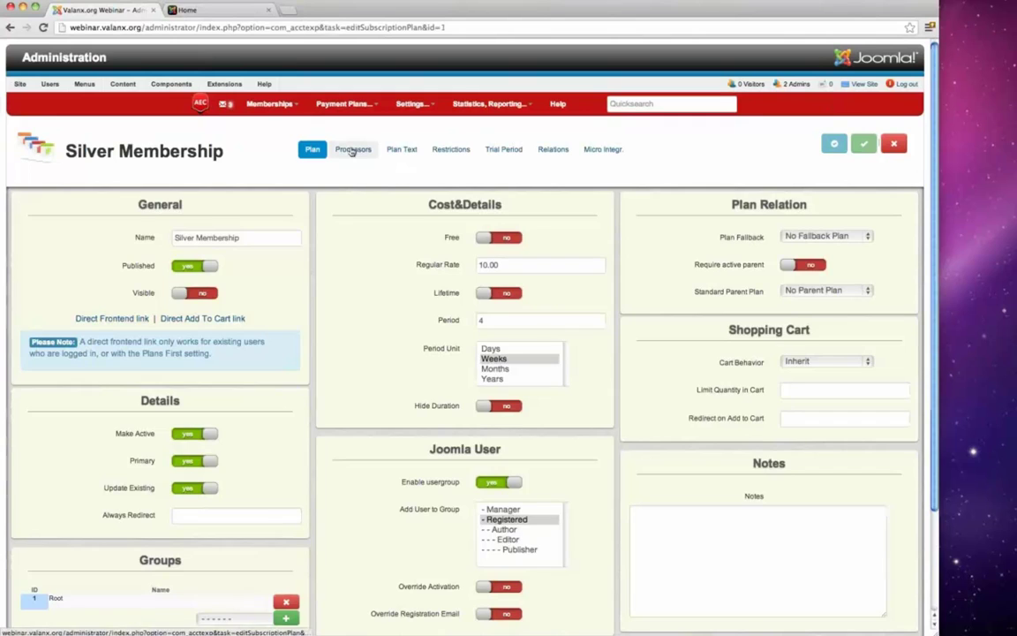
click(352, 149)
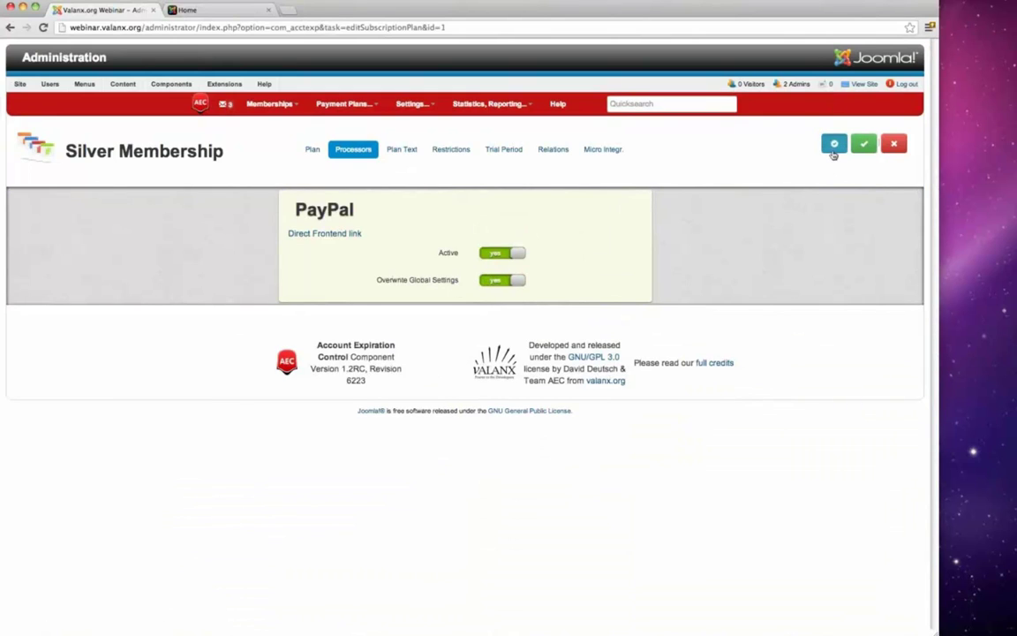
click(833, 143)
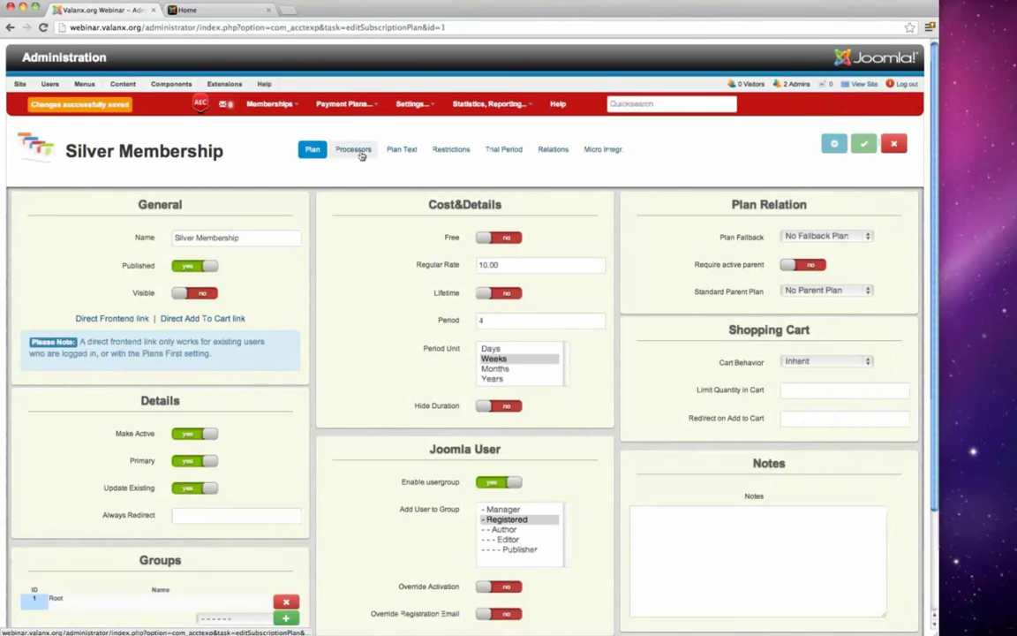
click(355, 150)
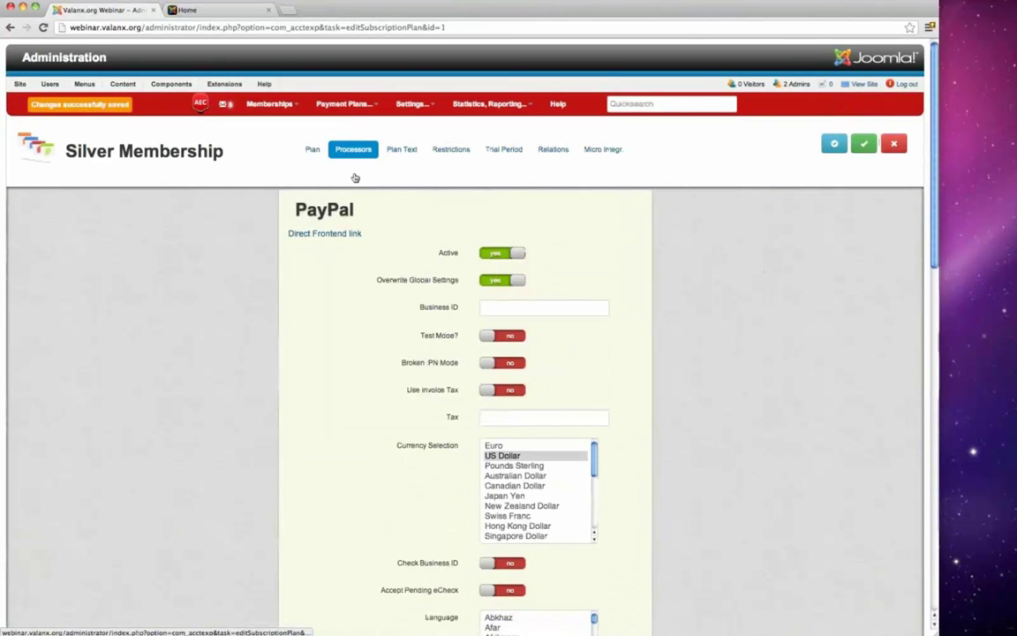
scroll(465, 222, down, 3)
scroll(494, 290, up, 3)
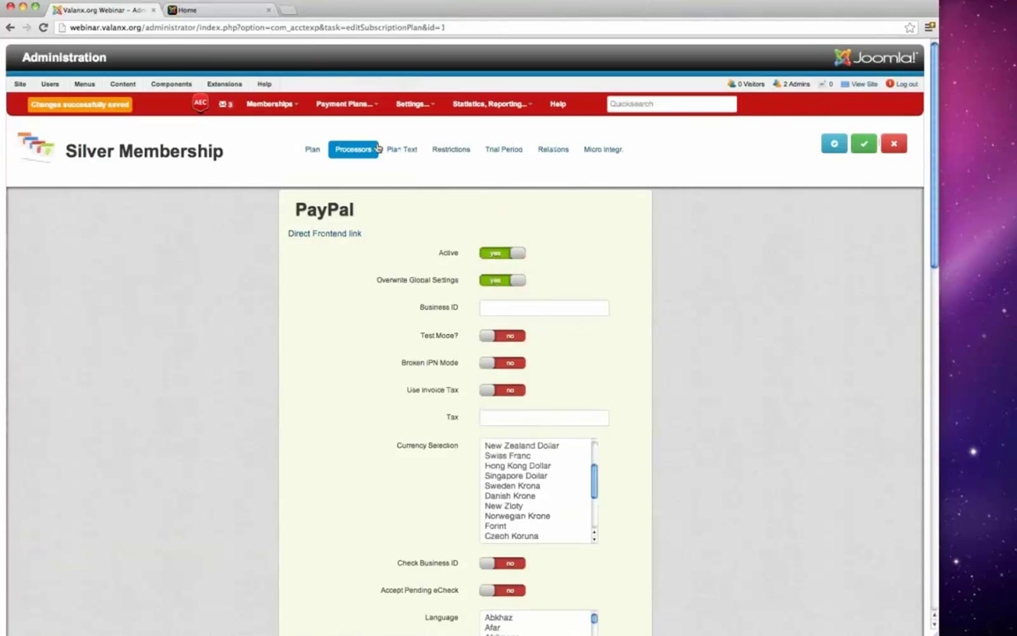
click(496, 280)
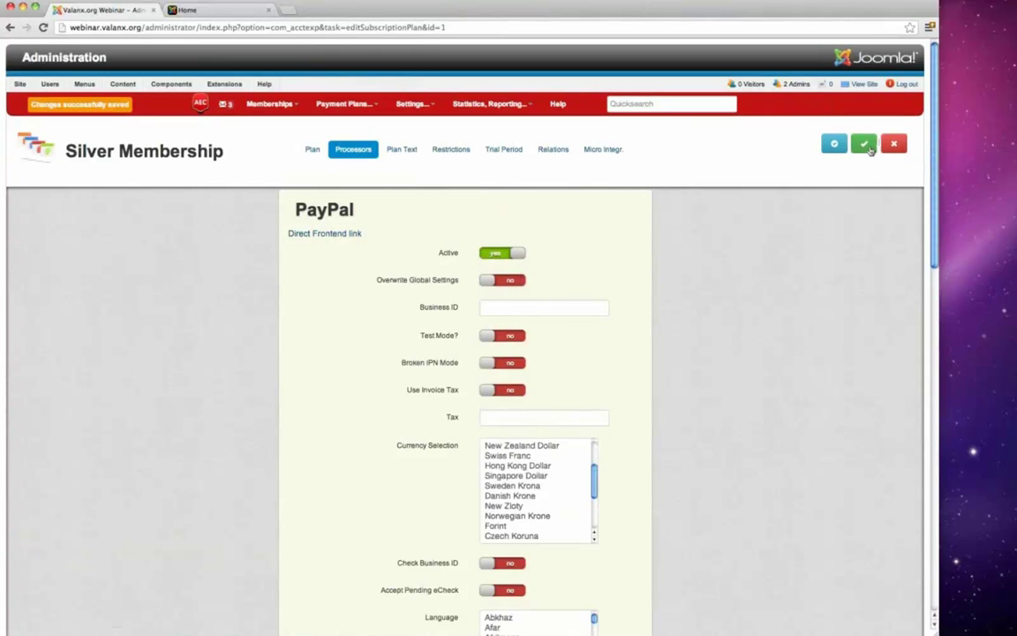
click(868, 146)
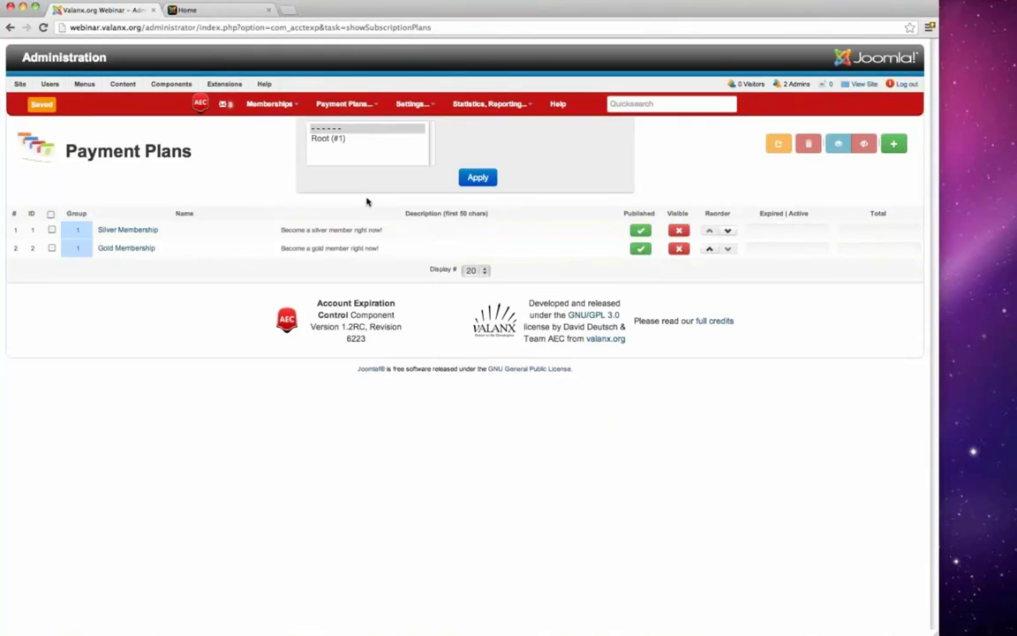
Step: Browse the public front page, then return to the admin's AEC welcome page
click(209, 10)
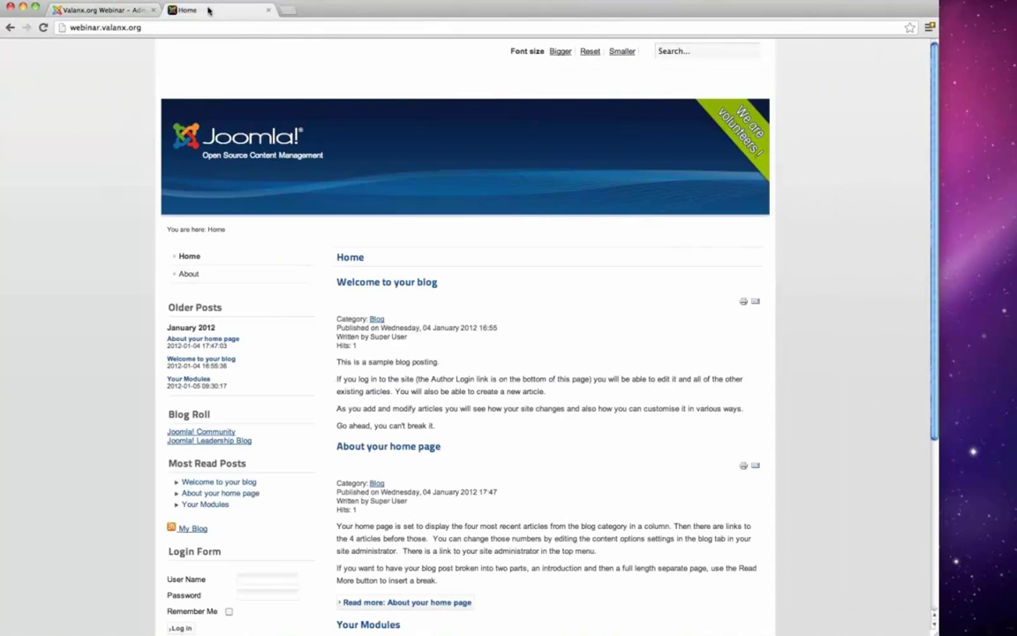
scroll(414, 469, down, 1)
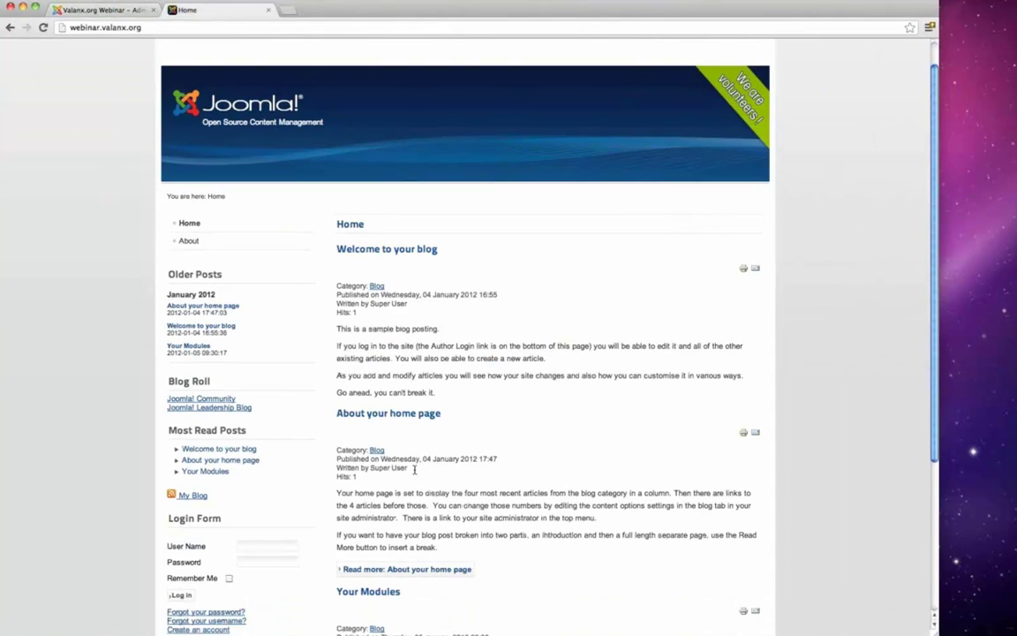
scroll(476, 389, down, 2)
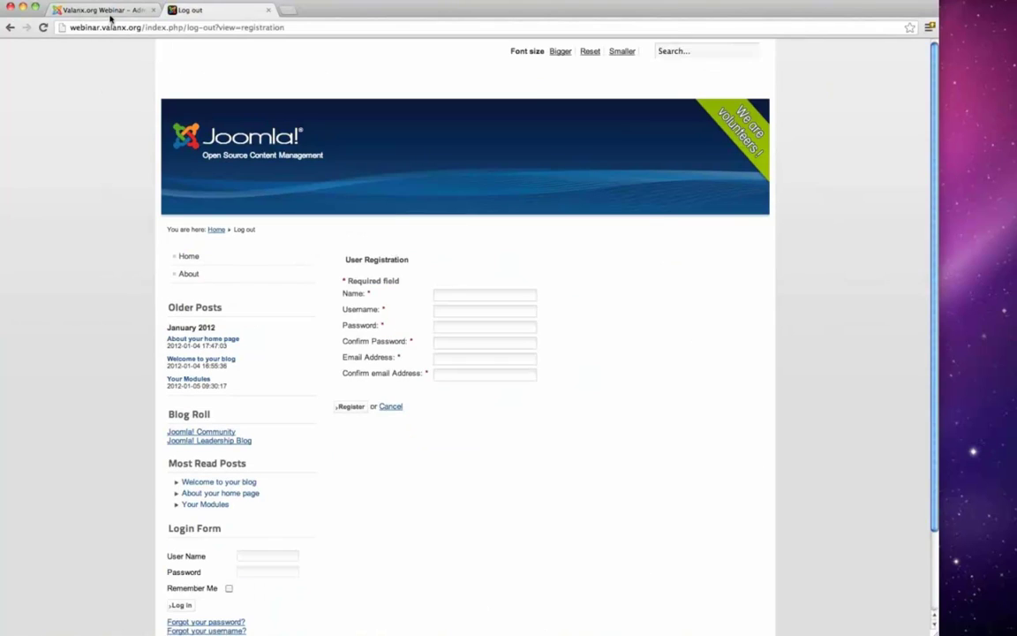
click(80, 11)
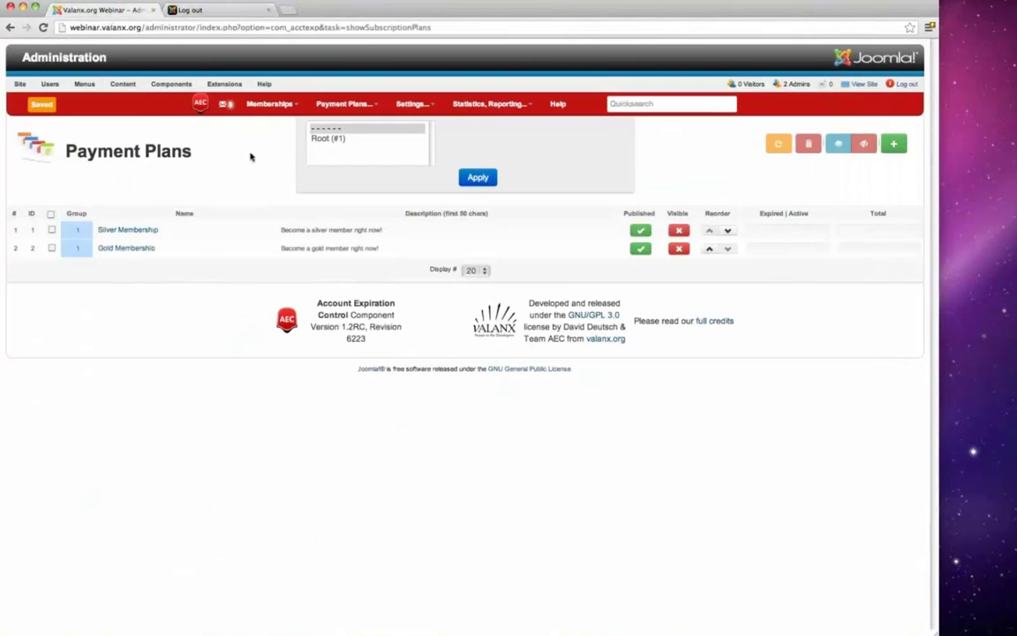
click(200, 103)
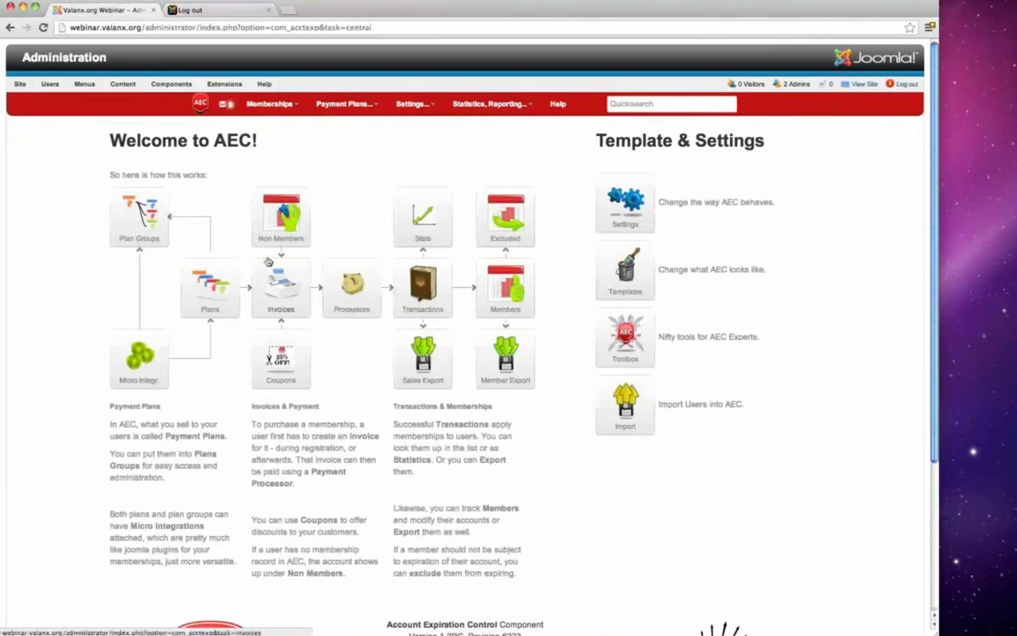
Step: In AEC Settings, switch Require Subscription and Plans First to yes and save
click(625, 207)
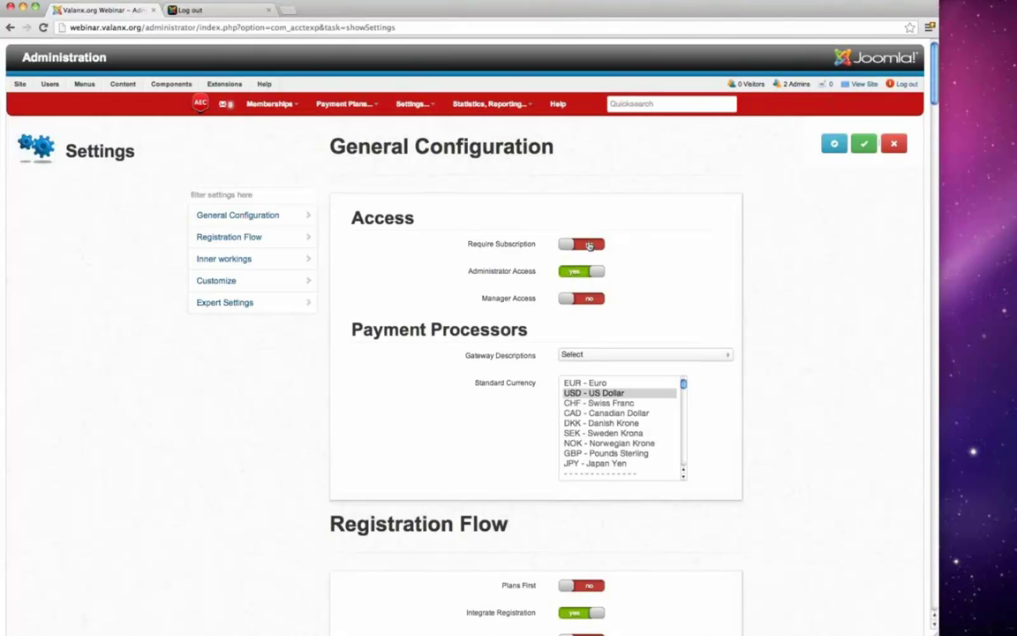
mouse_move(527, 239)
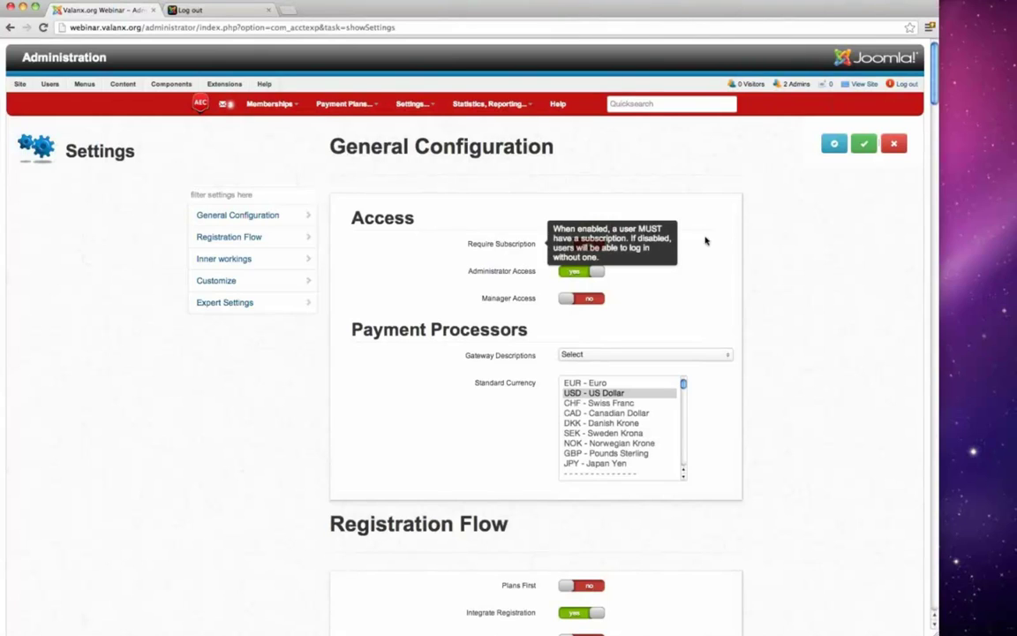
click(600, 248)
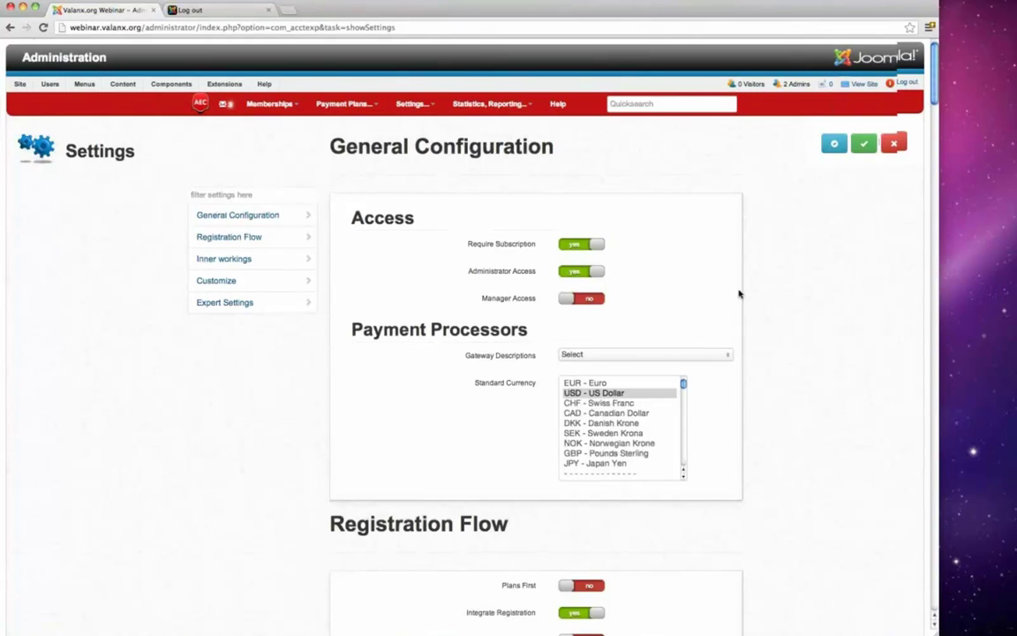
scroll(739, 294, down, 1)
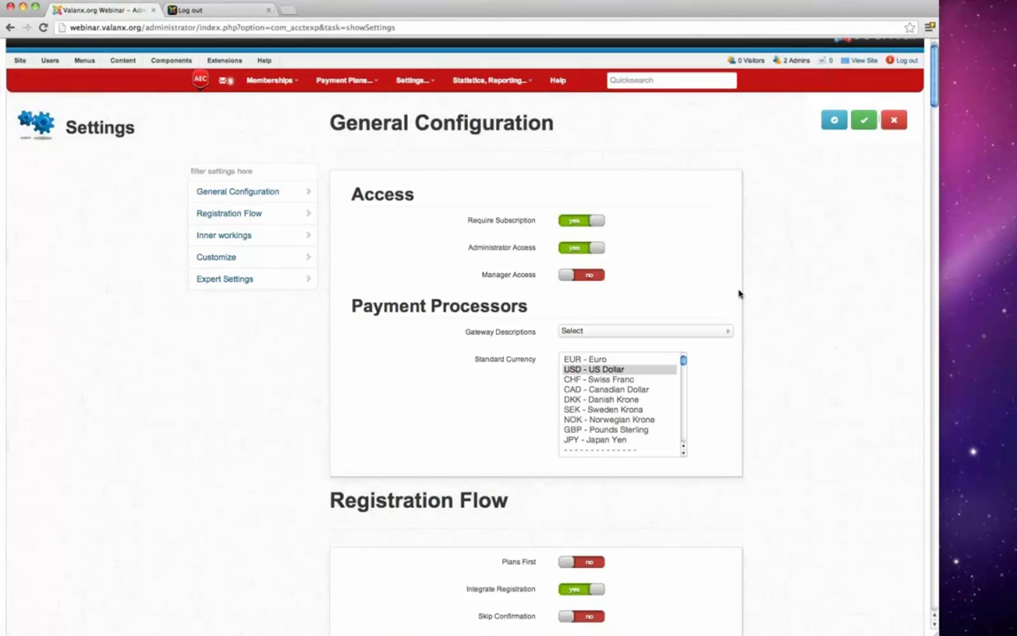
scroll(739, 294, down, 5)
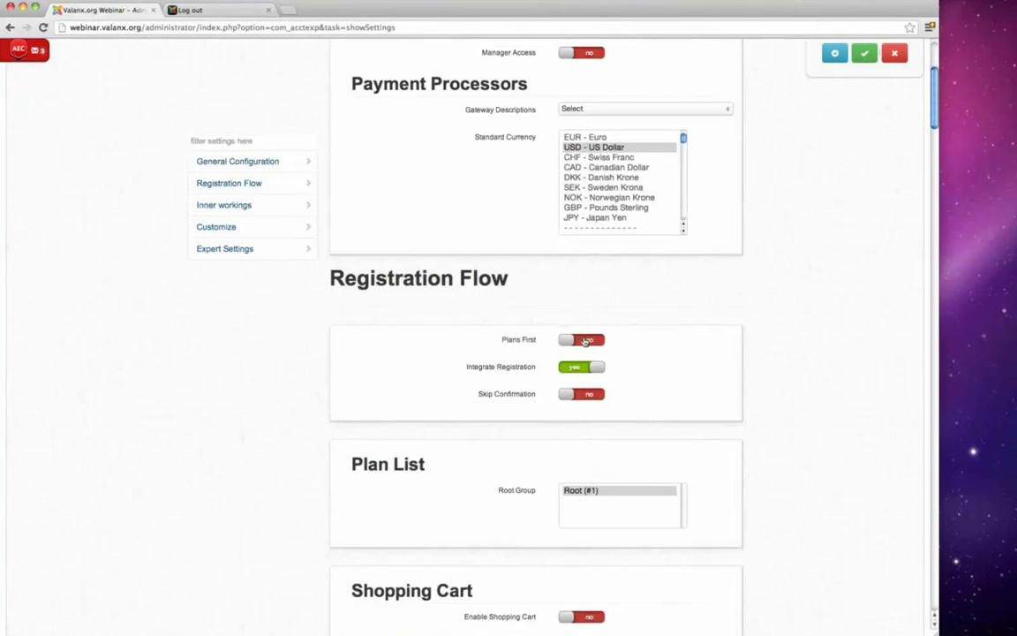
mouse_move(569, 346)
click(580, 339)
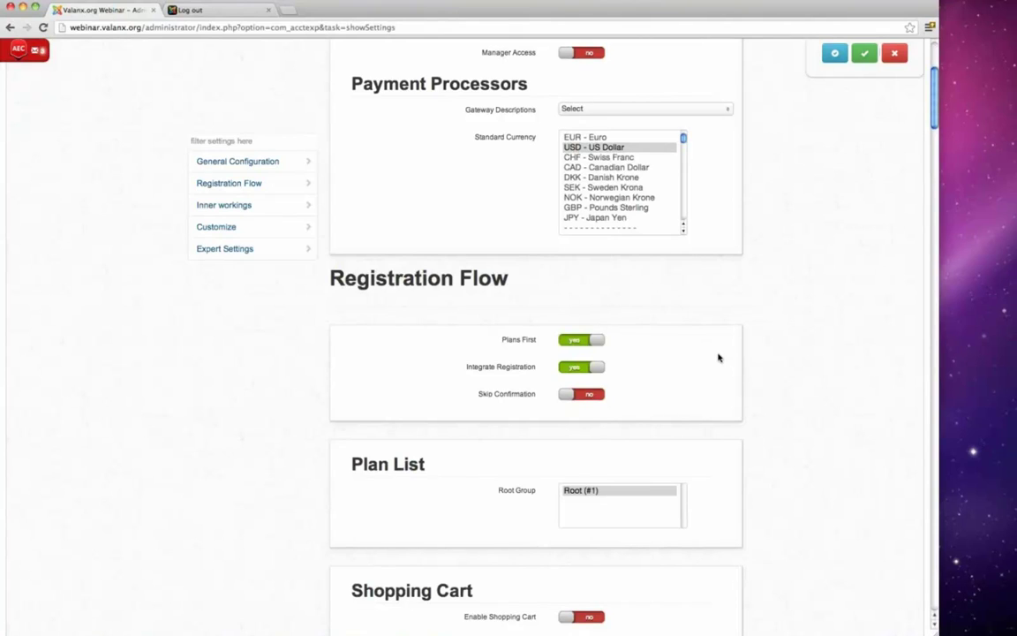
scroll(718, 357, up, 3)
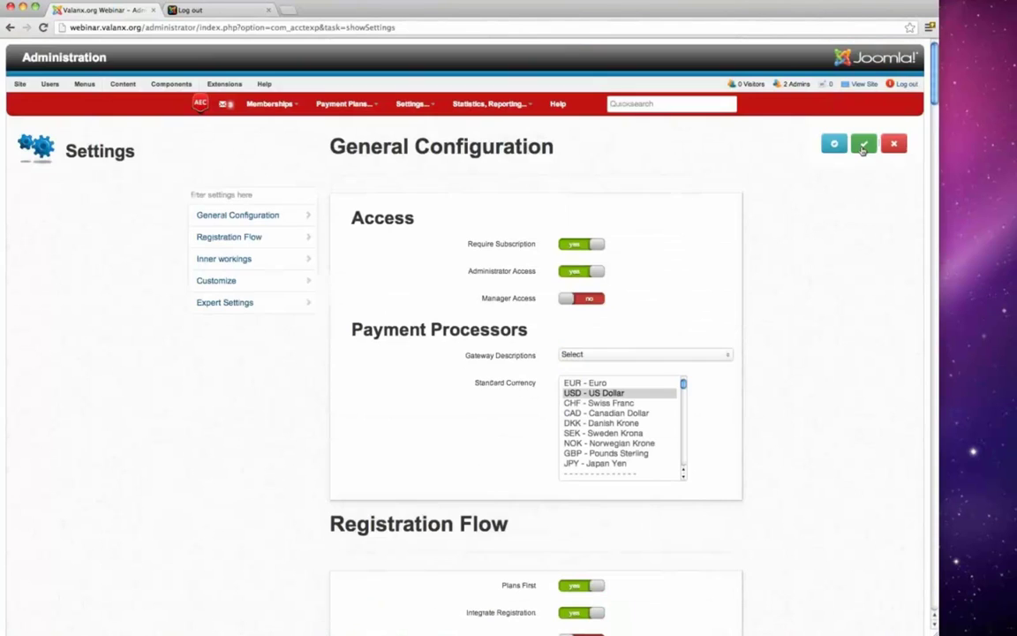
click(863, 144)
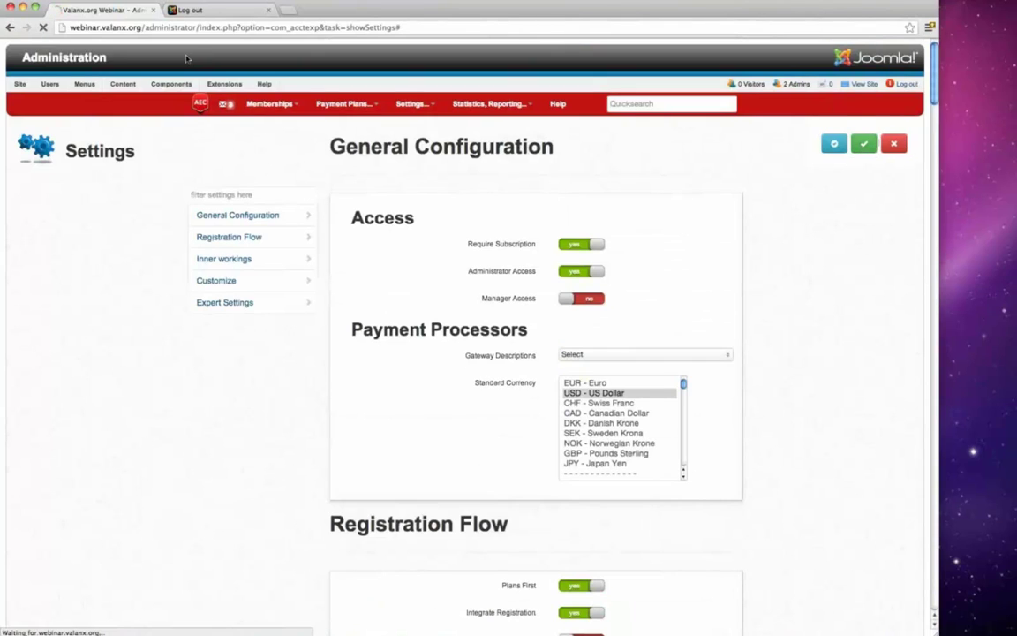
Step: Open the site's account signup page in the front-end tab
click(208, 11)
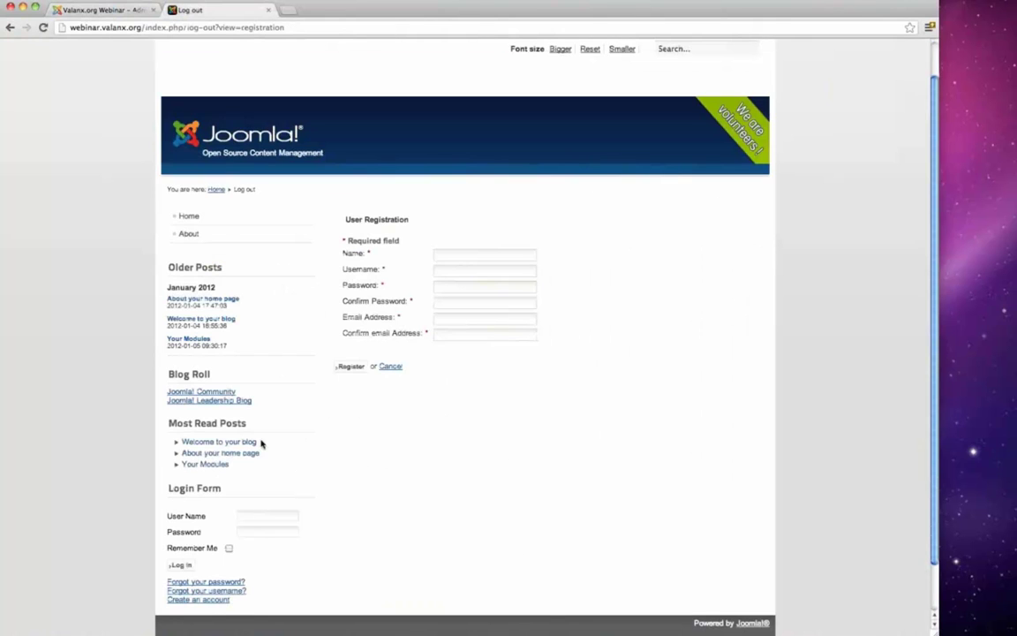
scroll(238, 494, down, 2)
click(213, 548)
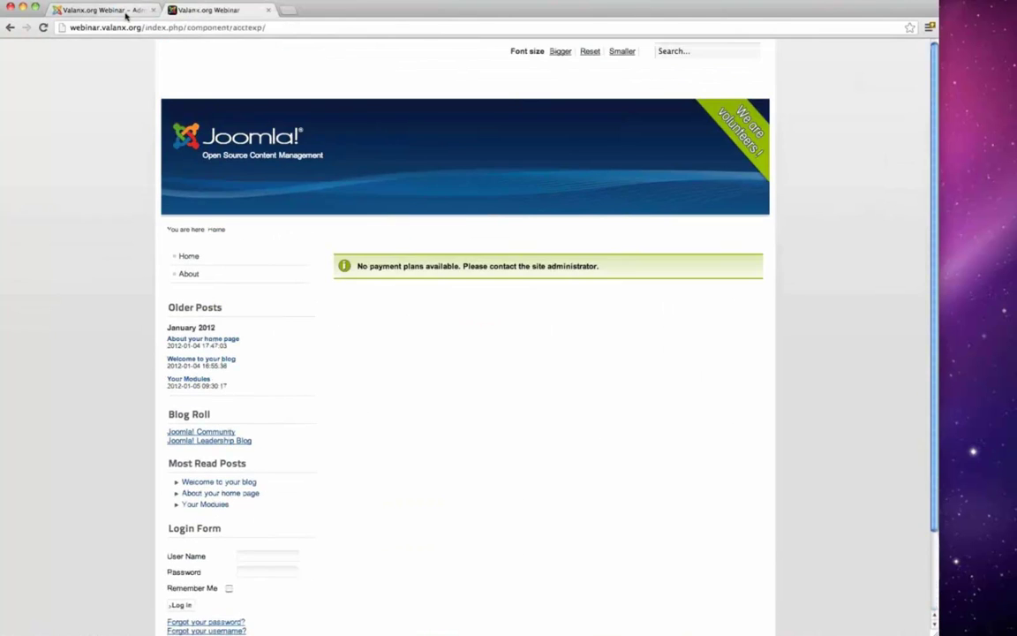
Step: Make the Silver and Gold Membership plans visible and open Silver Membership for editing
click(125, 12)
click(212, 301)
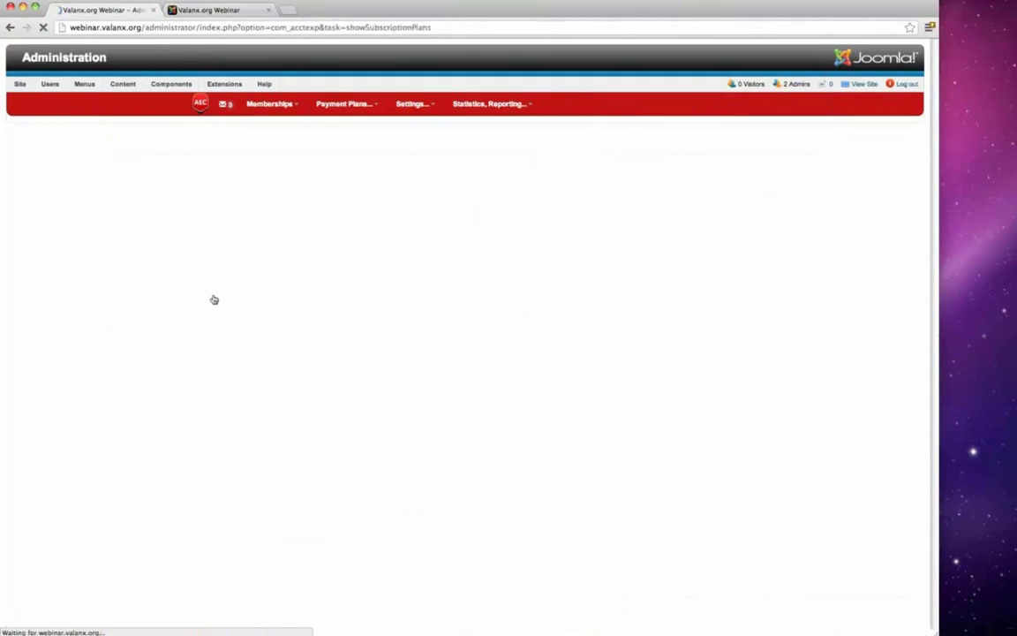
click(679, 230)
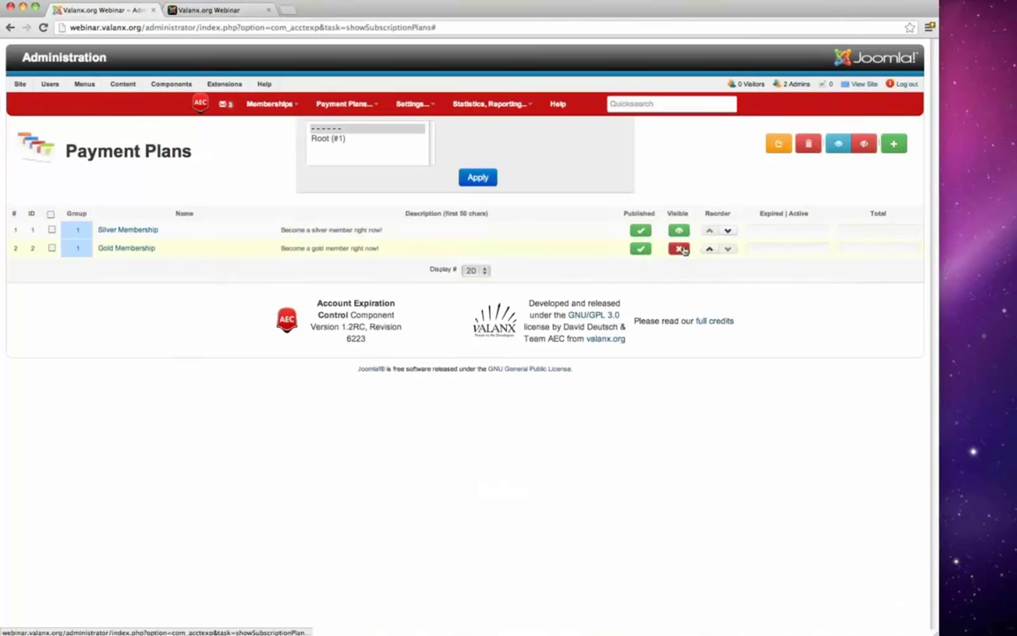
click(679, 249)
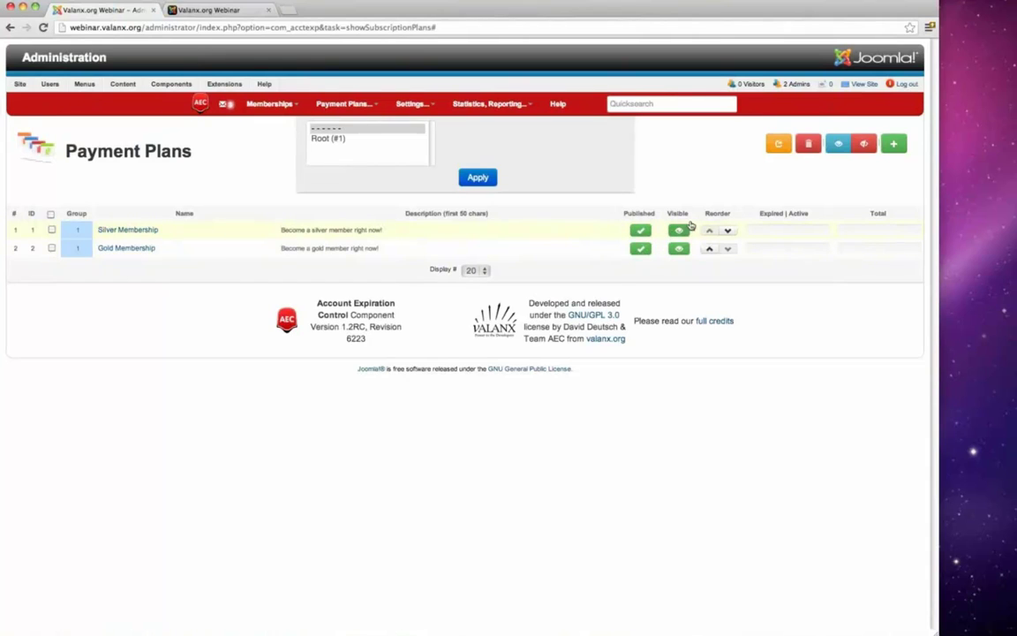
click(128, 230)
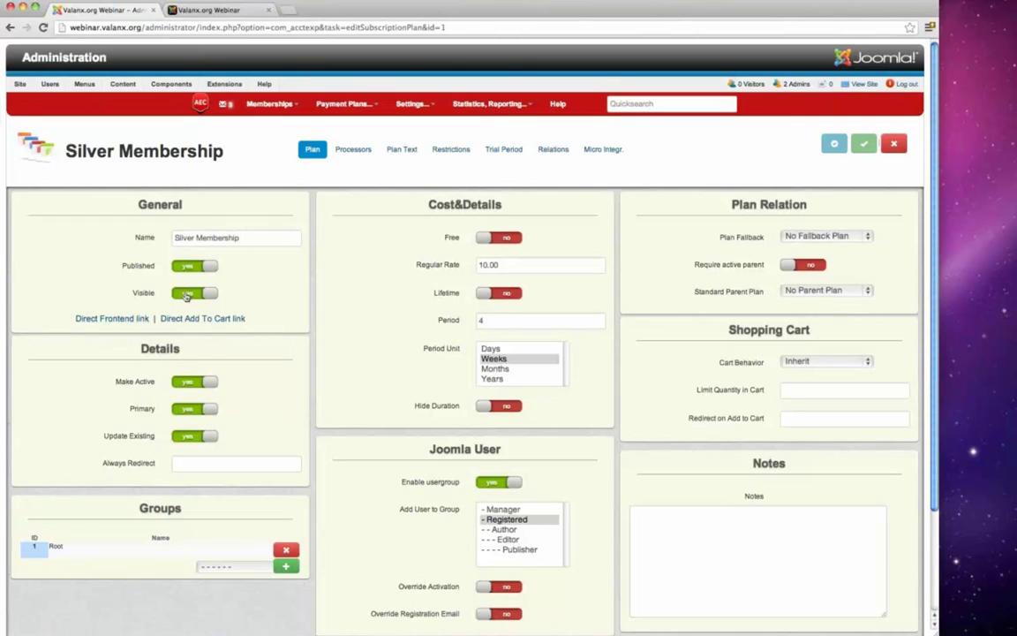
Step: Check the plan's Processors tab, then reload the front-end signup page showing Silver and Gold with PayPal
click(352, 150)
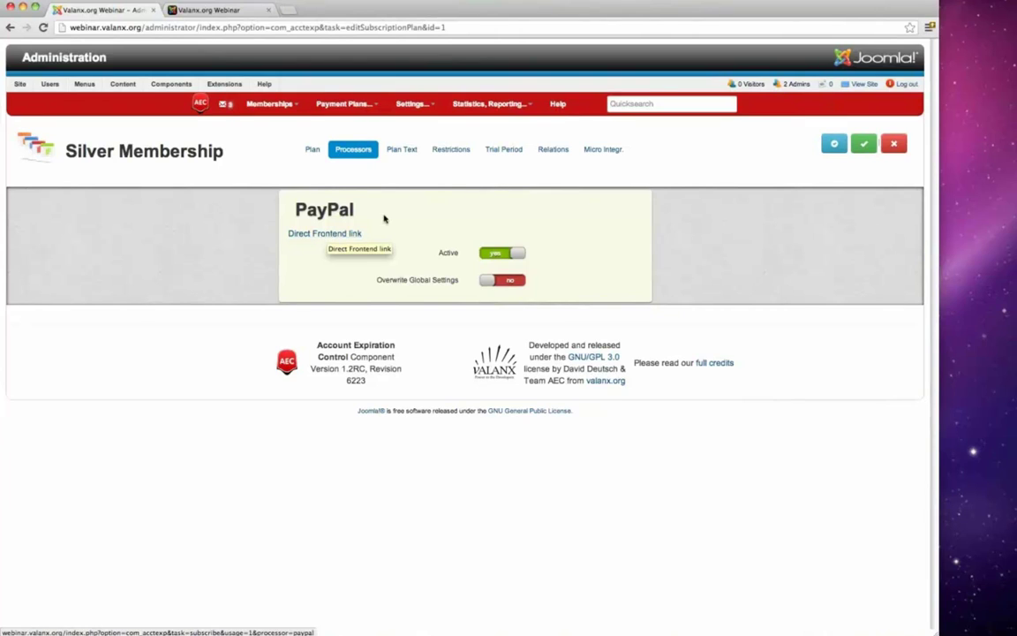
click(251, 16)
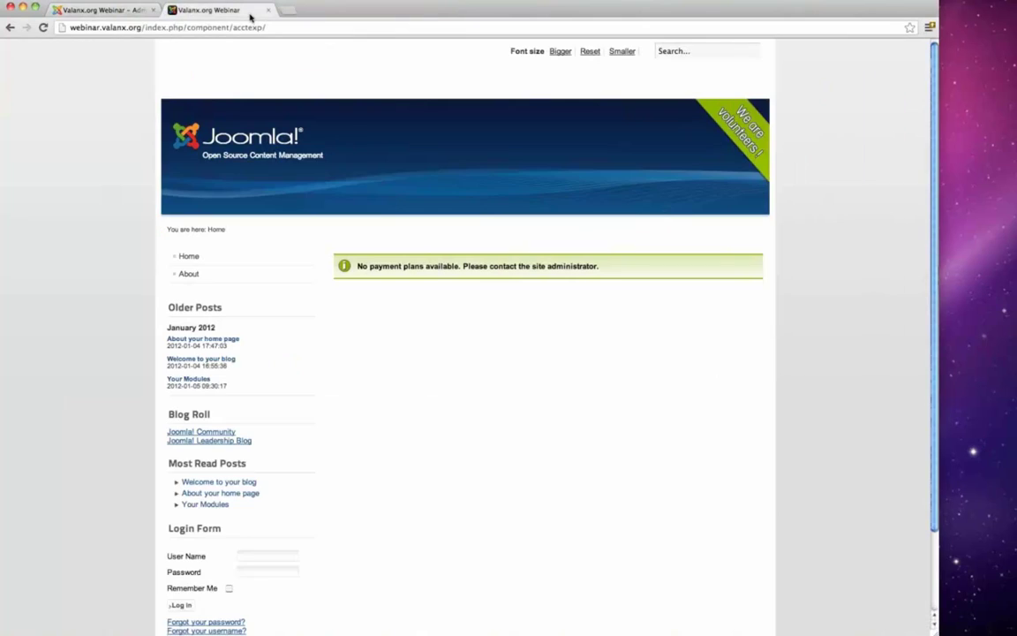
scroll(323, 306, down, 2)
click(212, 545)
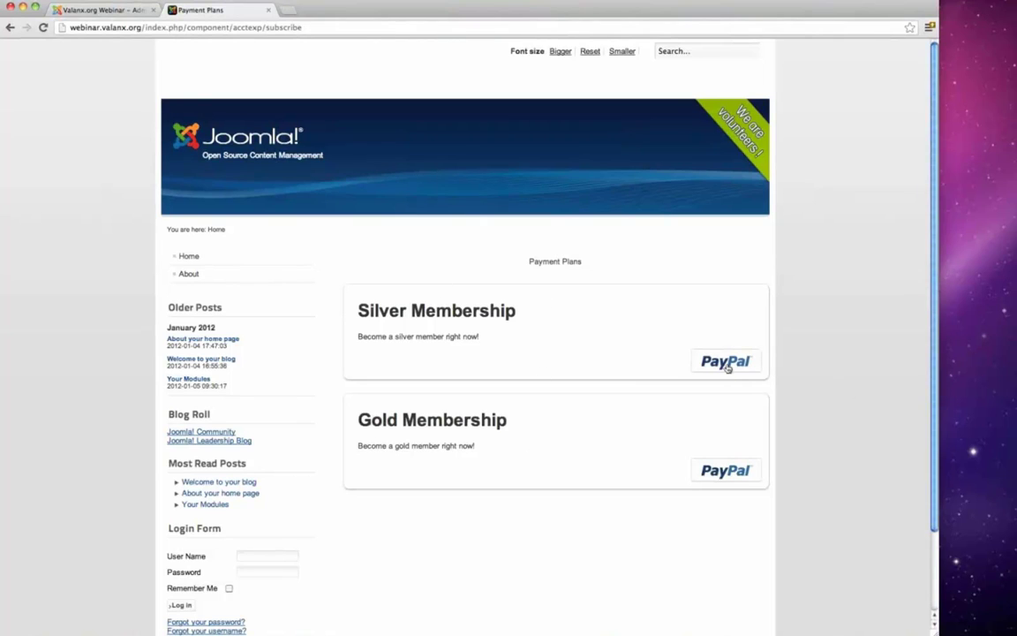
Step: Pick Gold Membership via PayPal and enter a full name, username and the password twice
click(721, 475)
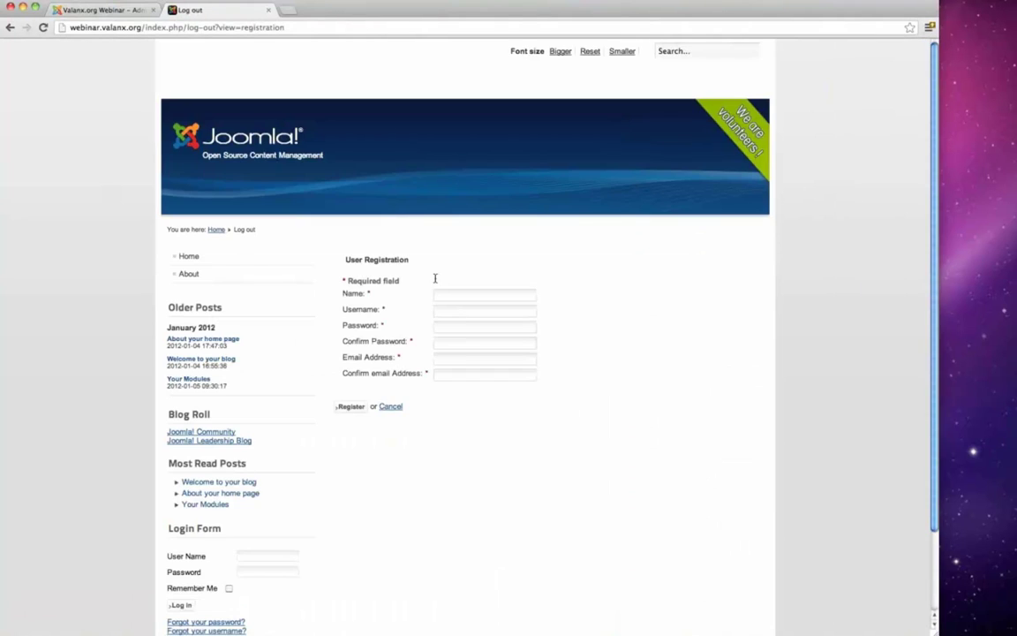
click(446, 292)
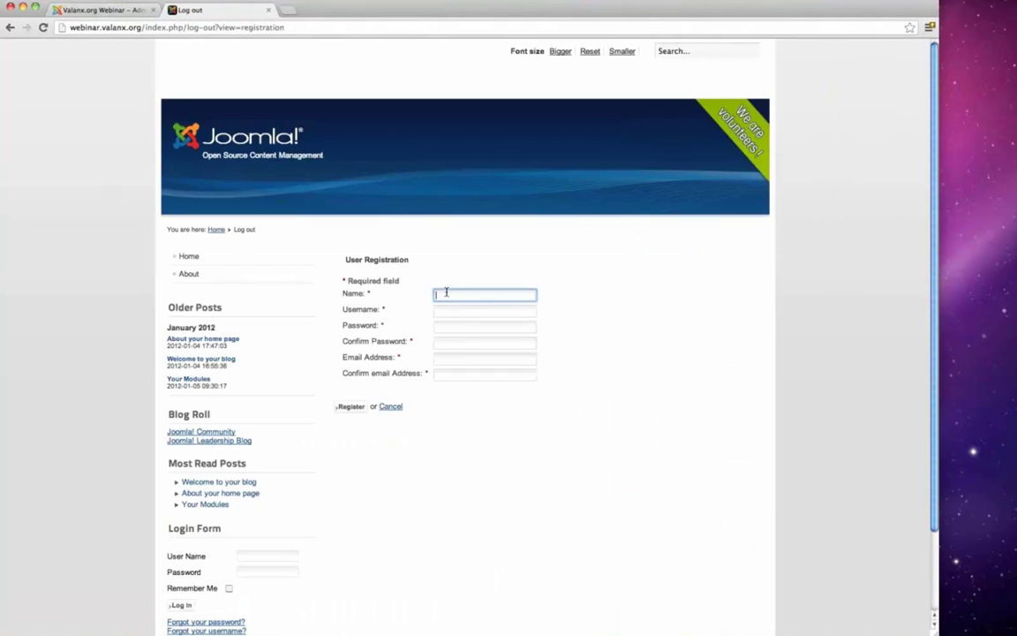
text(Test User)
key(Tab)
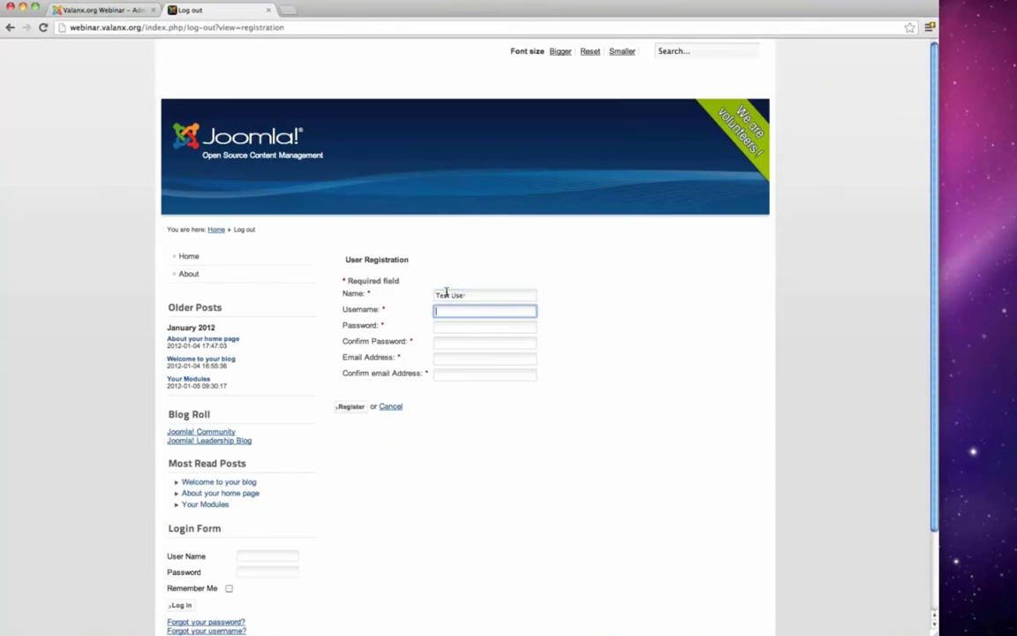
text(testuser)
key(Tab)
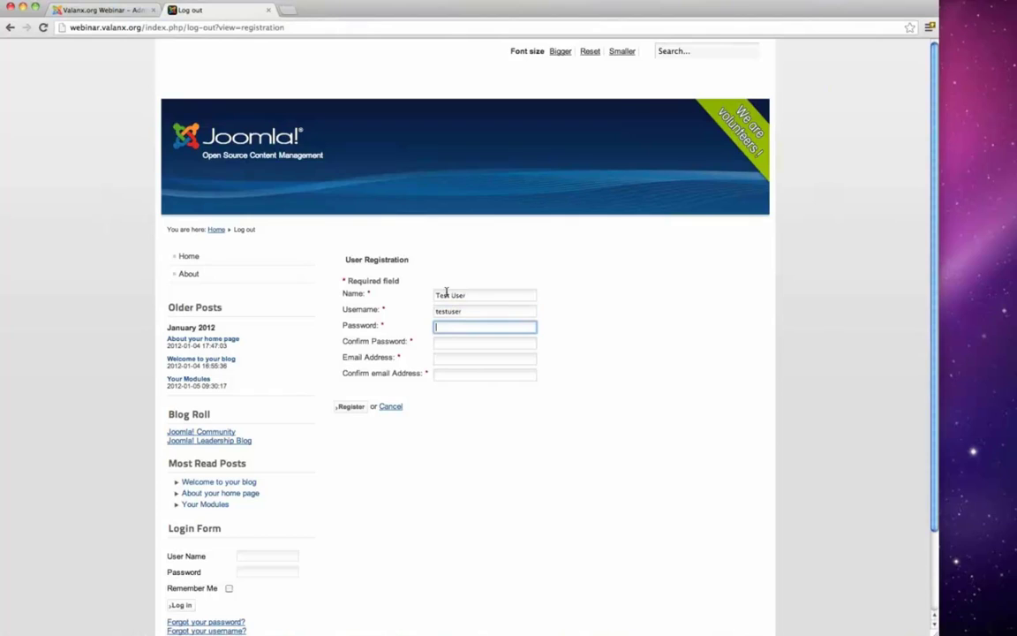
text(password)
key(Tab)
text(password)
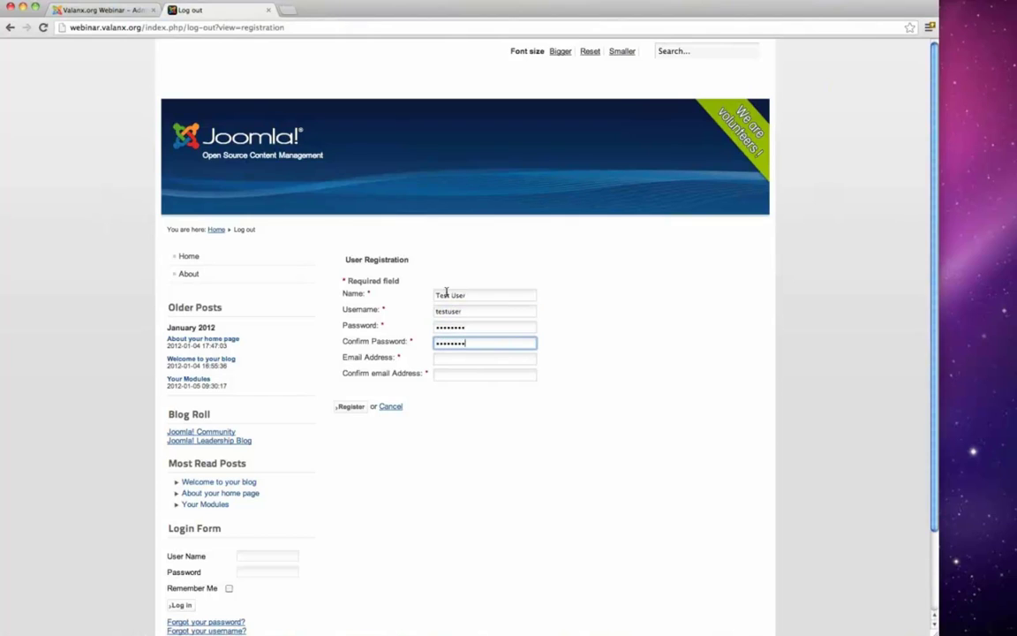
Step: Enter the account's e-mail address twice and submit the registration
key(Tab)
text(test)
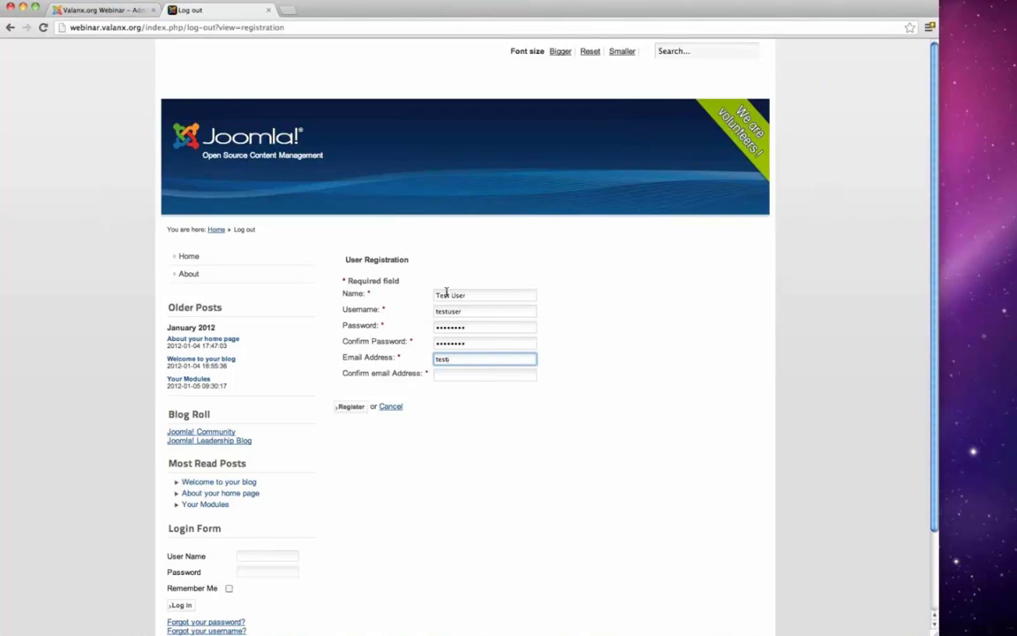
text(@@test.com)
key(Tab)
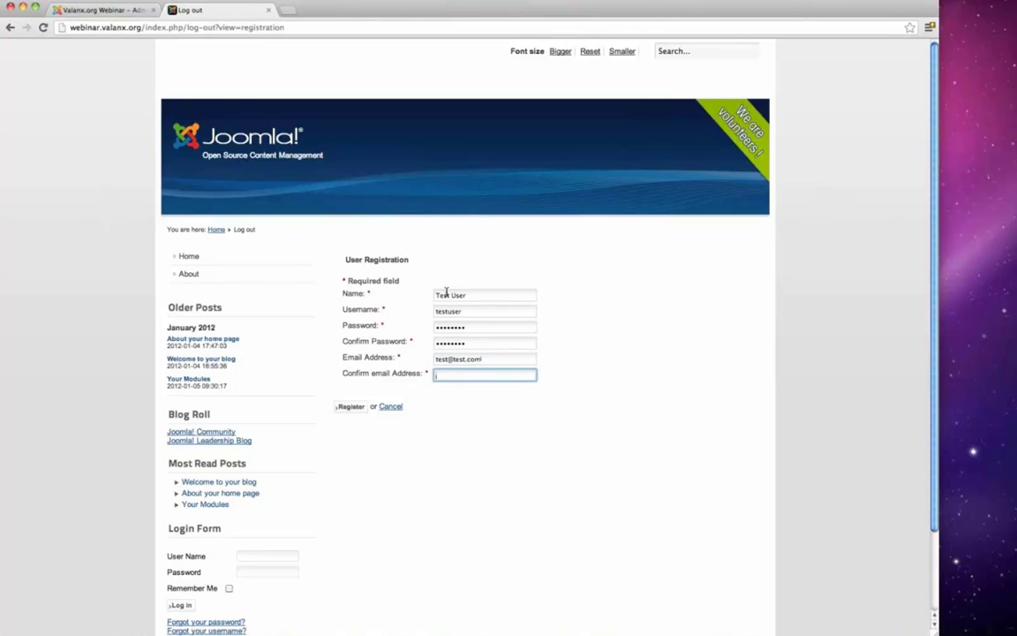
text(test@test.com)
click(349, 408)
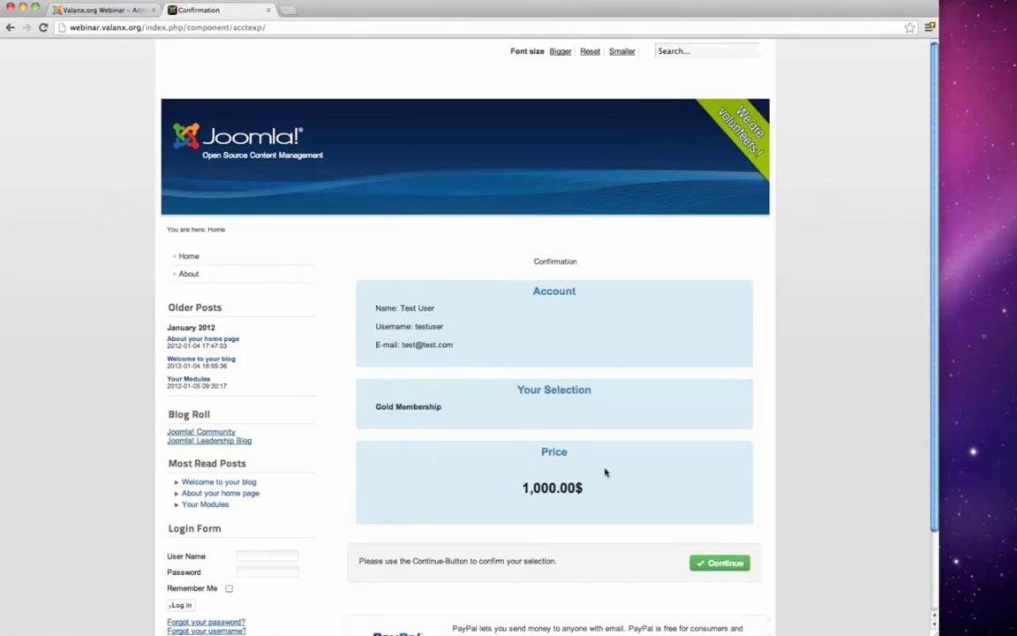
Step: Review the account details and continue to the 1,000.00 USD, 4-week Gold Membership checkout
scroll(591, 339, down, 1)
scroll(593, 339, down, 1)
triple_click(593, 339)
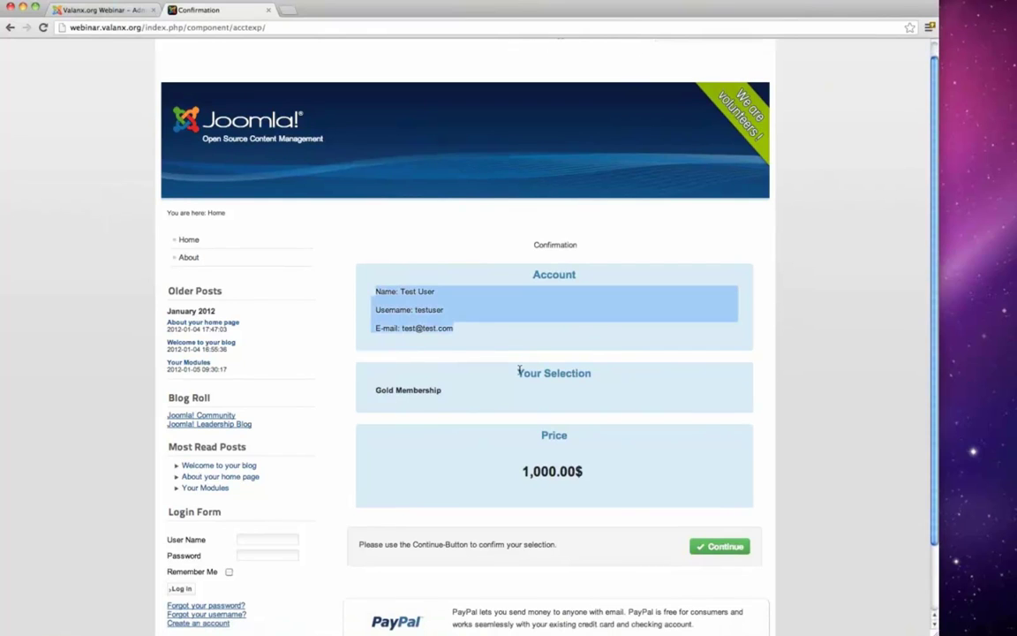
scroll(520, 371, down, 2)
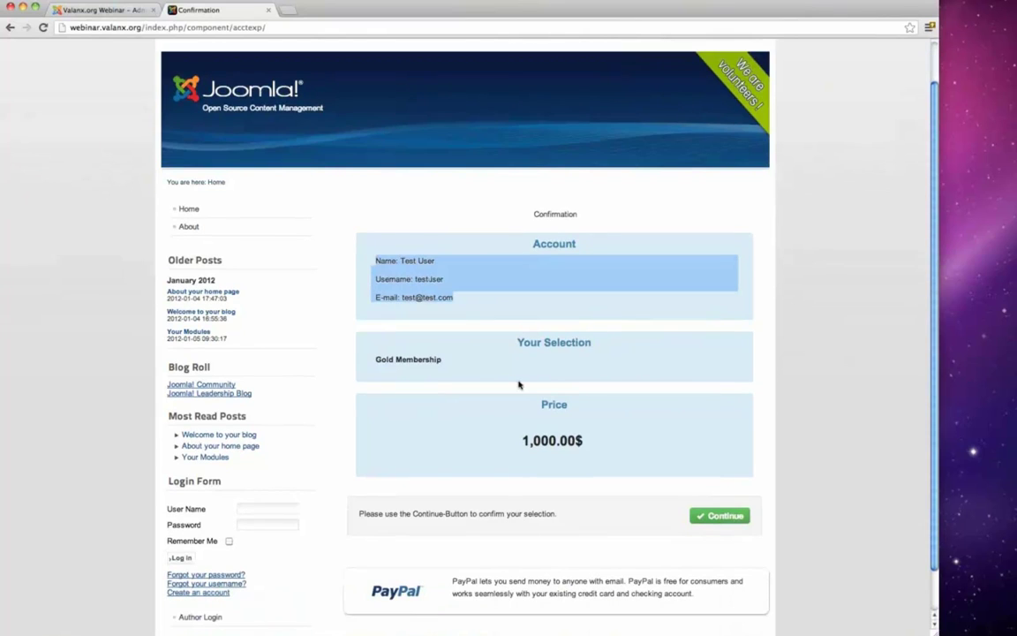
scroll(519, 384, down, 2)
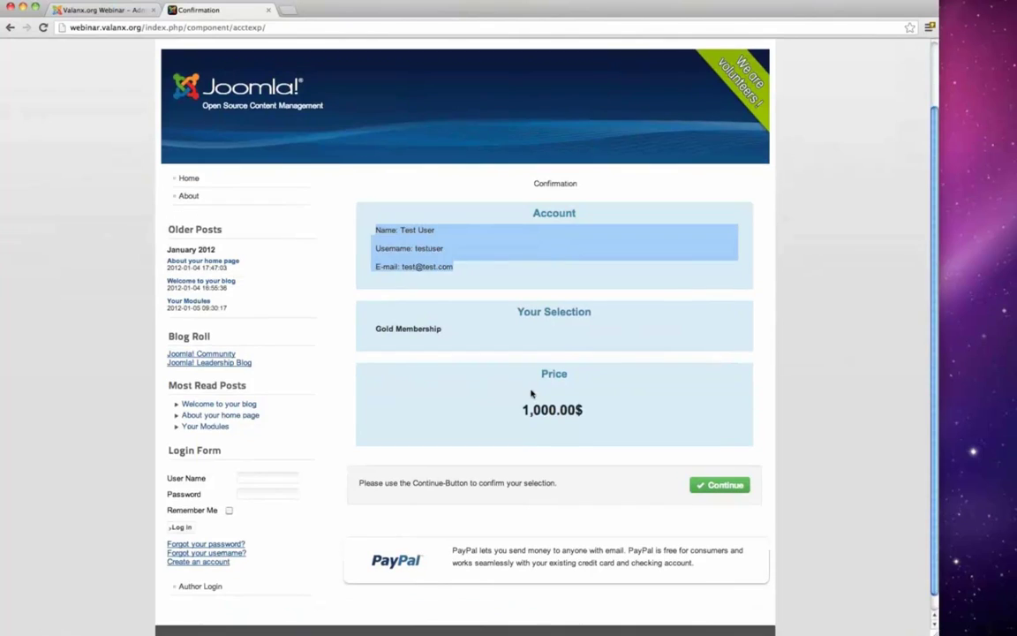
click(533, 392)
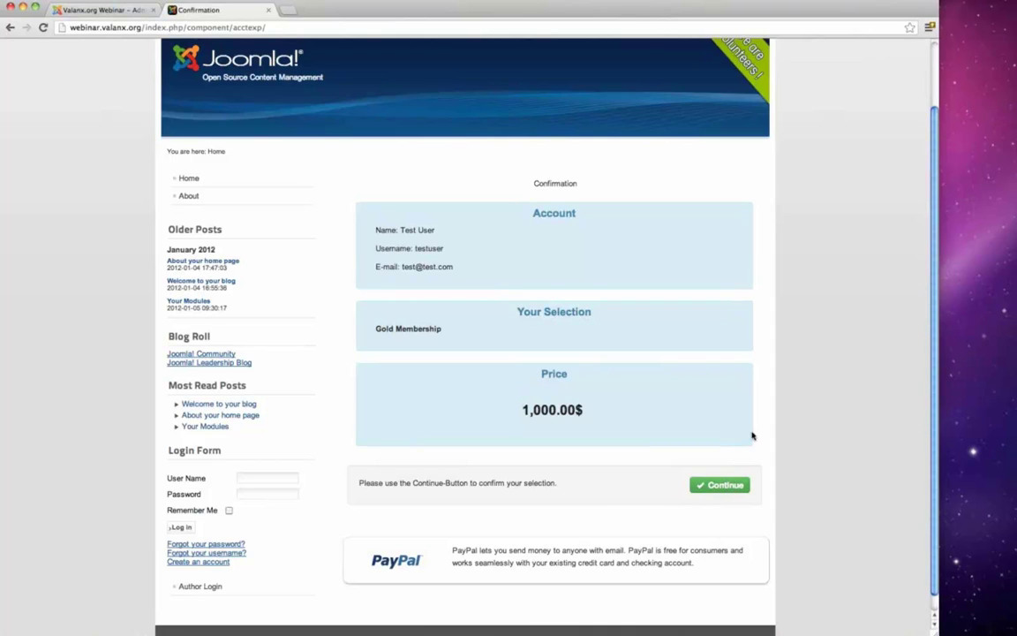
click(717, 489)
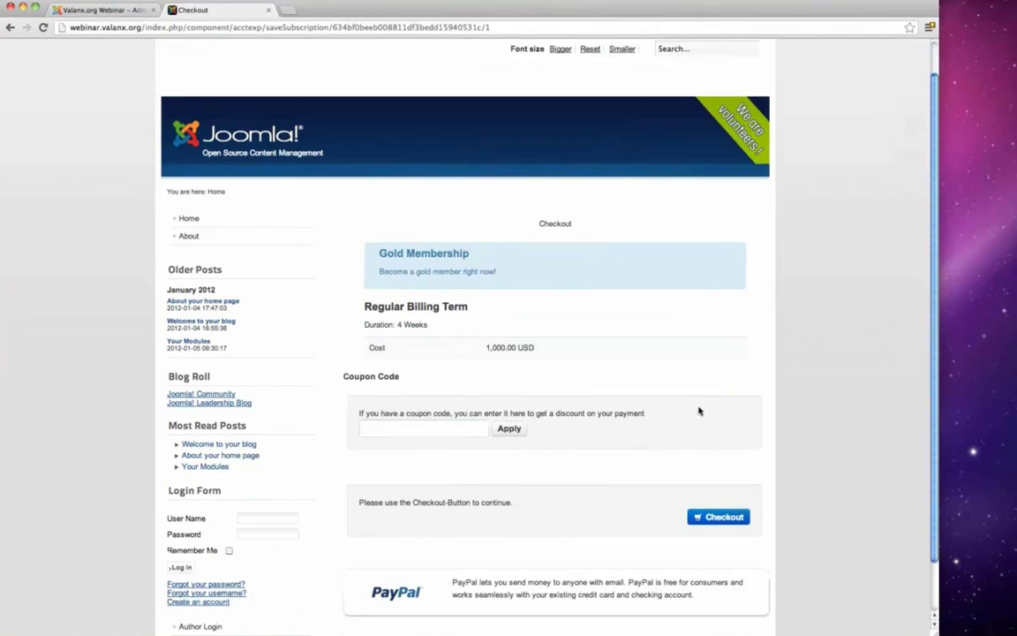
scroll(698, 410, down, 2)
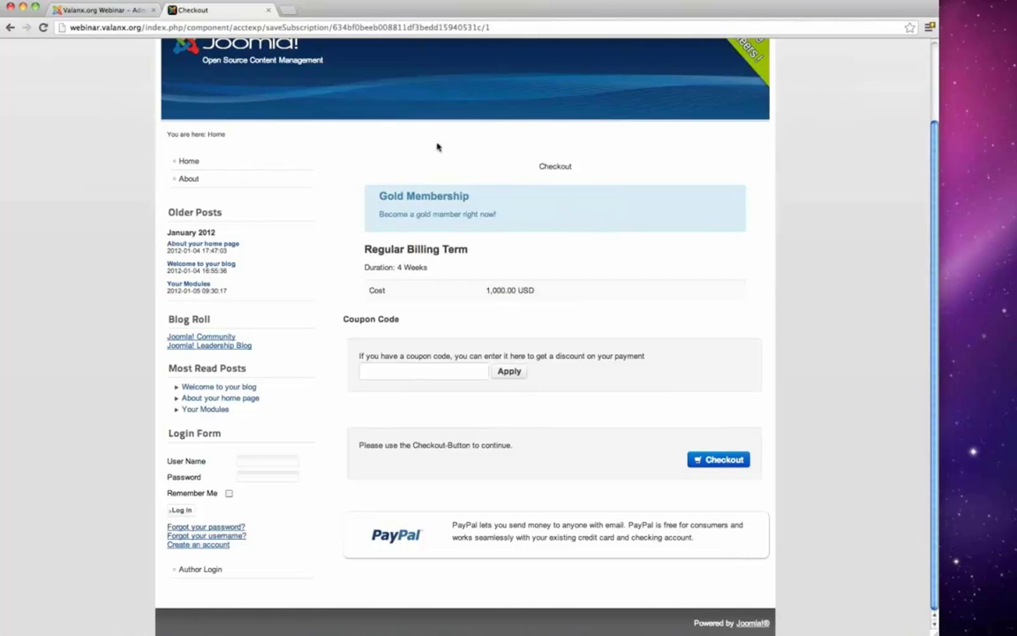
drag(364, 249, 541, 310)
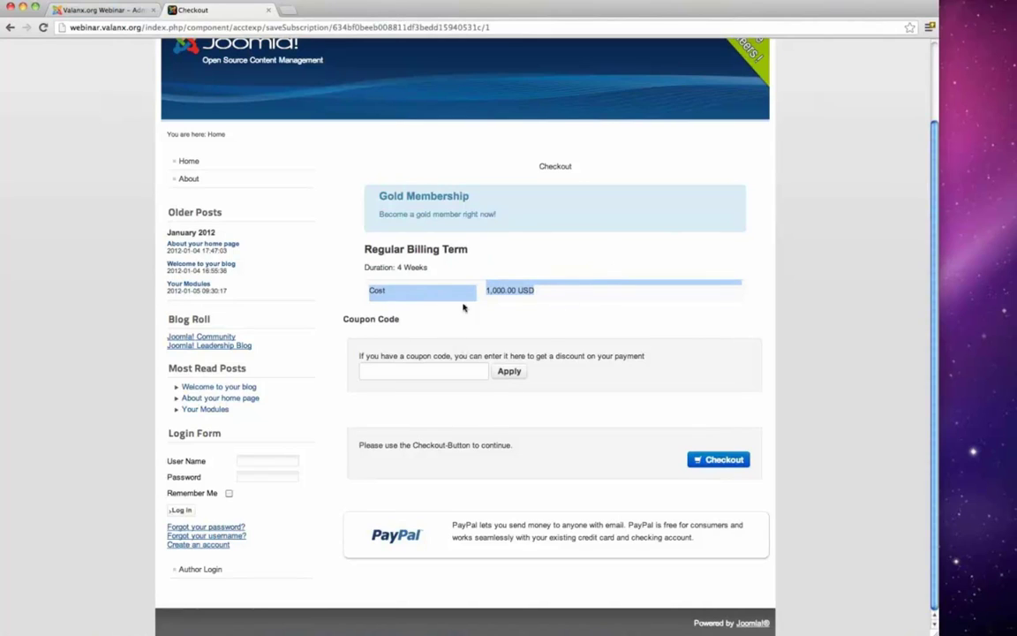
click(426, 371)
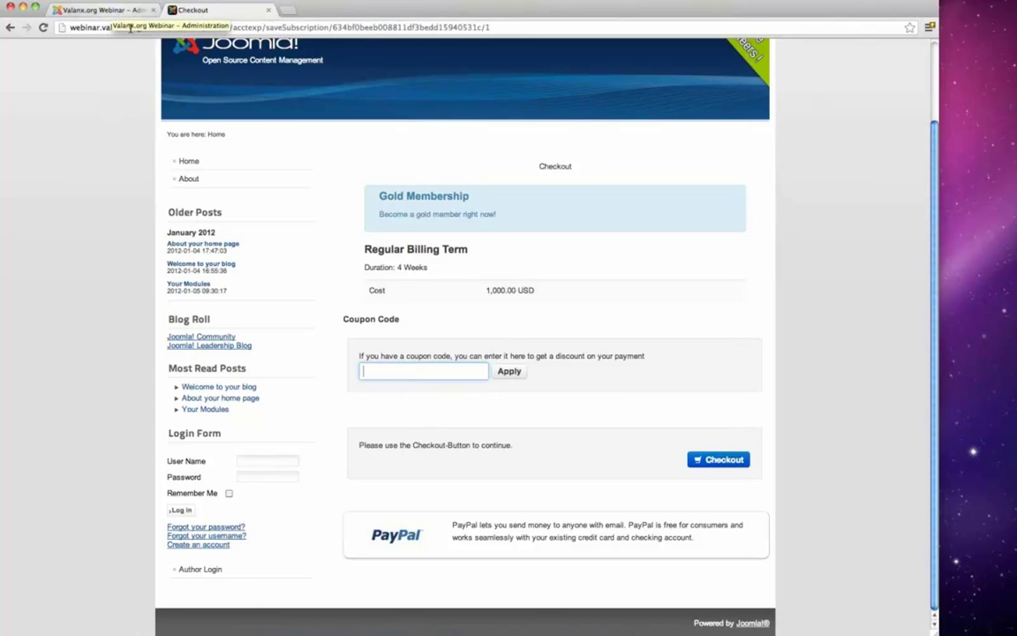
Step: From the home page's Login Form, log in with the test account's username and password
click(199, 162)
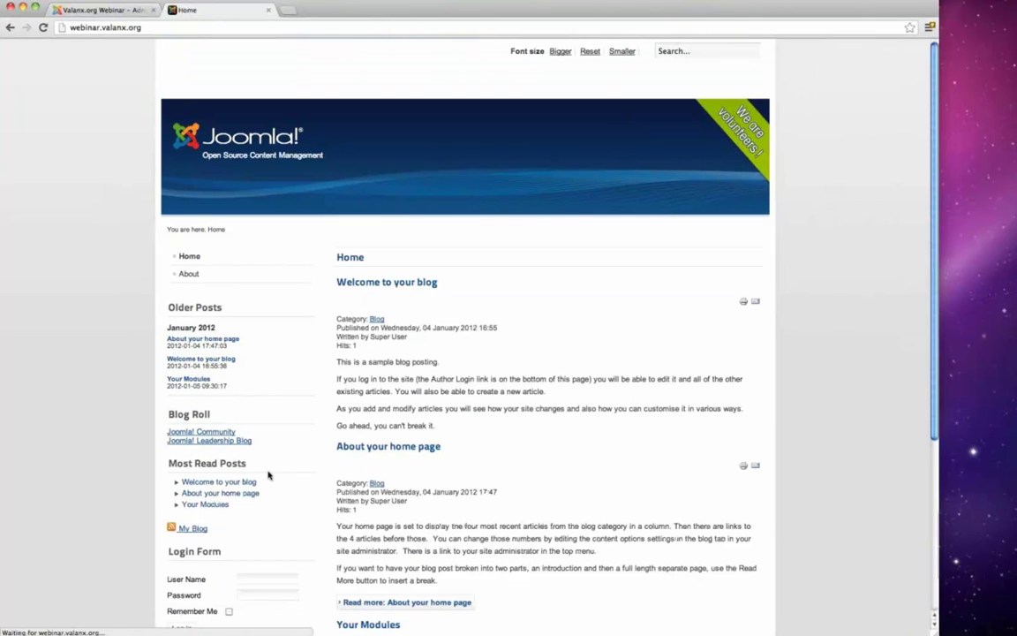
scroll(282, 450, down, 2)
click(298, 540)
text(testuser)
click(299, 549)
text(t)
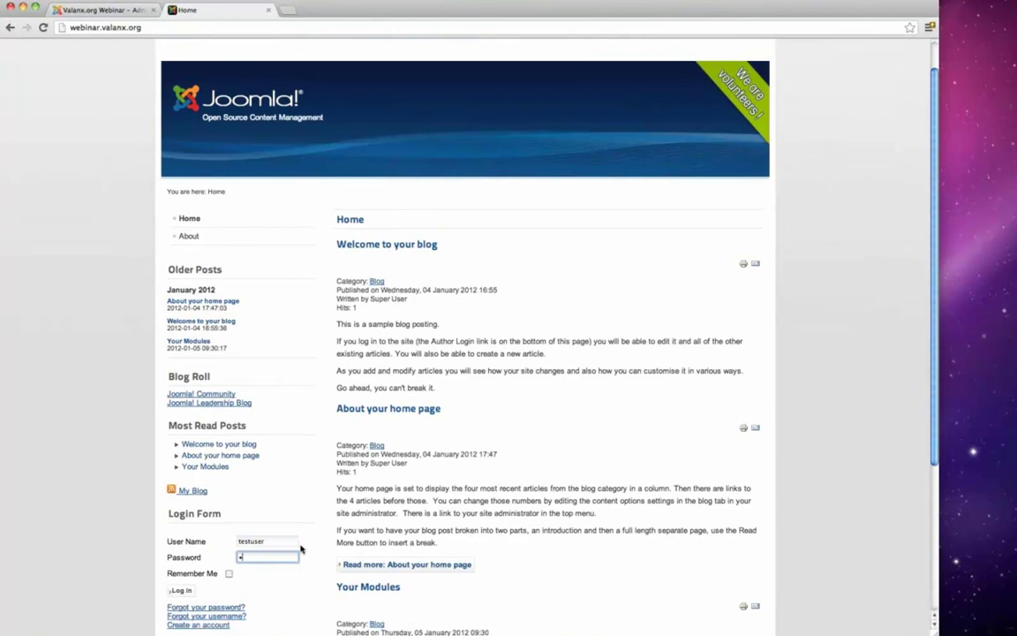
text(estuser)
key(Return)
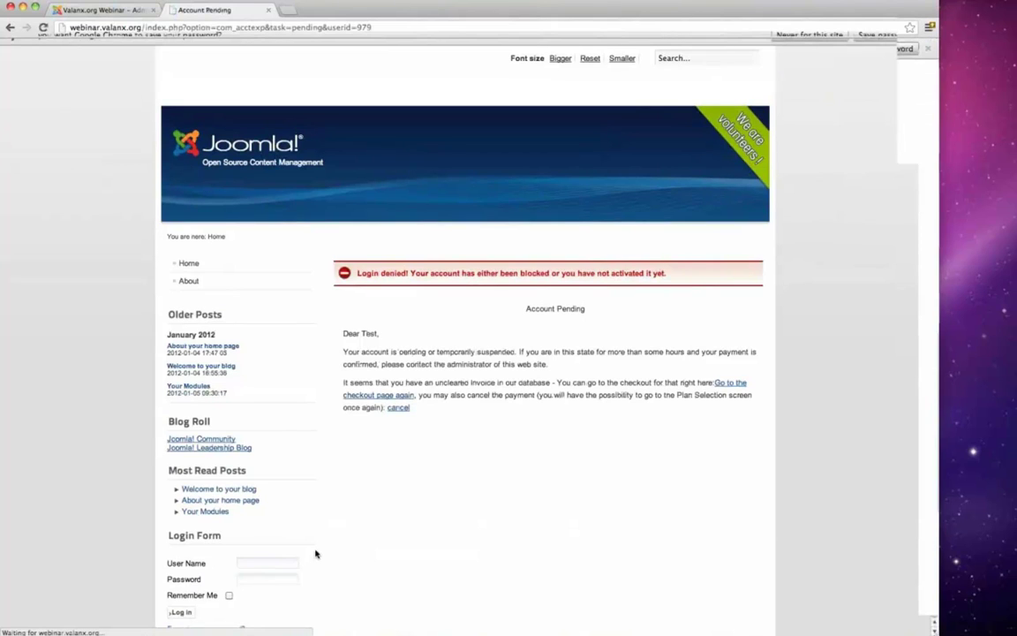
Step: Point out the login-denied and uncleared-invoice messages, then follow the link back to checkout
triple_click(536, 289)
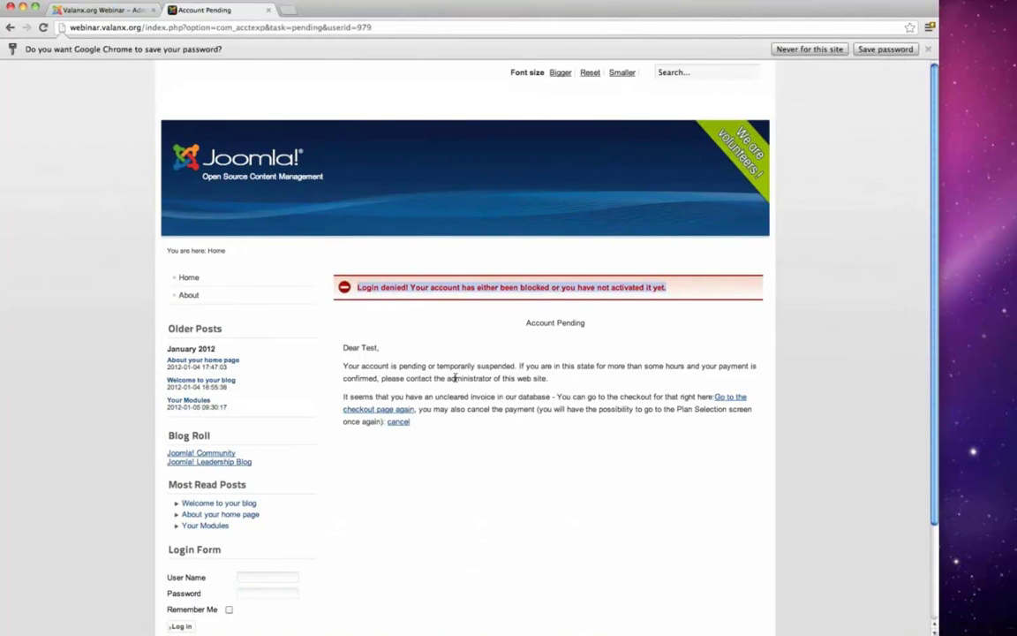
drag(342, 347, 465, 411)
click(507, 388)
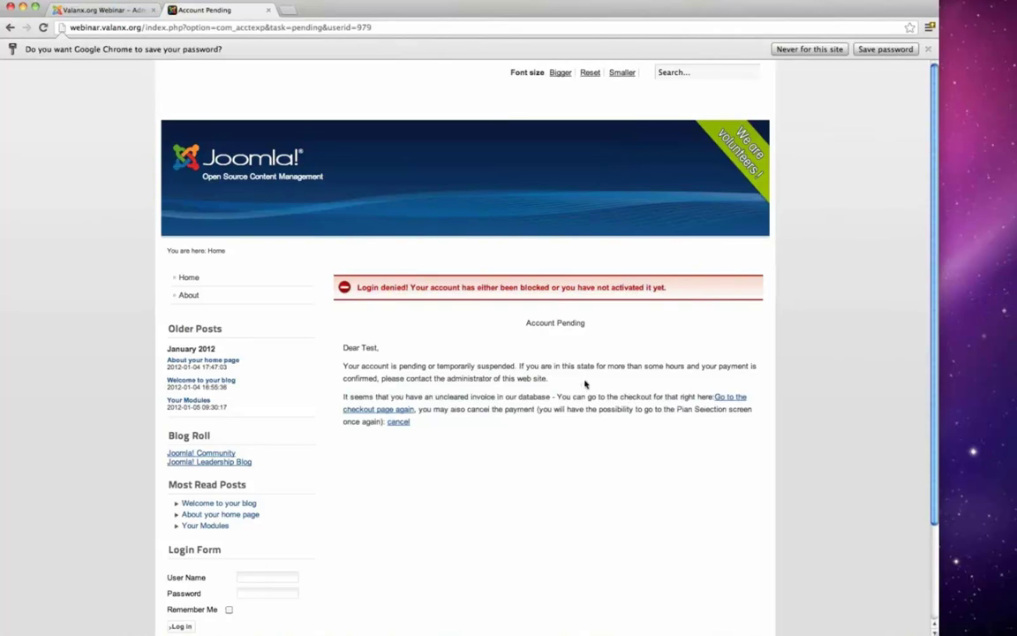
drag(744, 402, 737, 402)
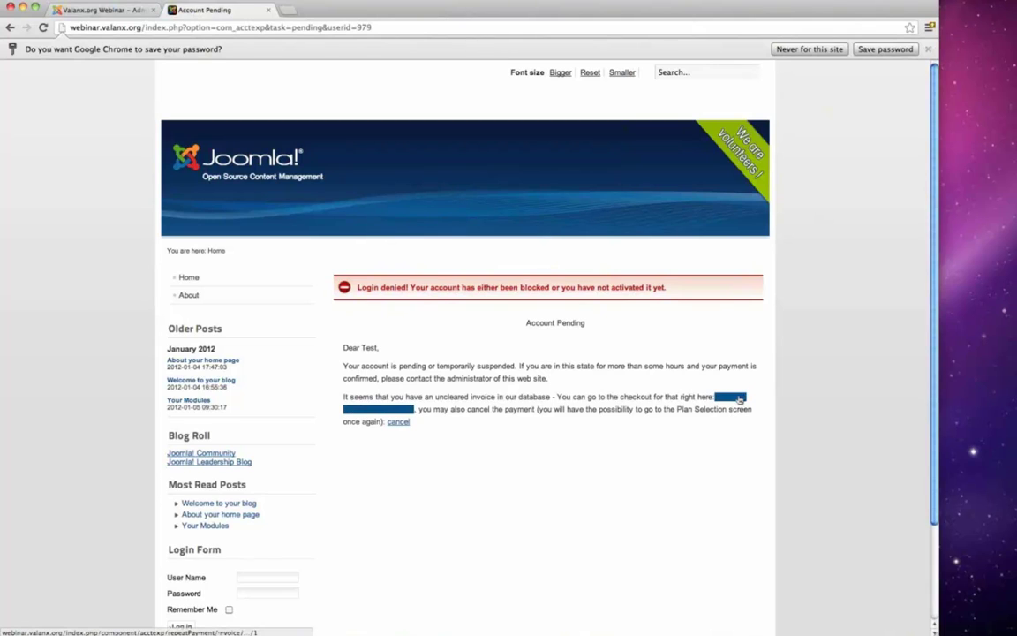
click(739, 399)
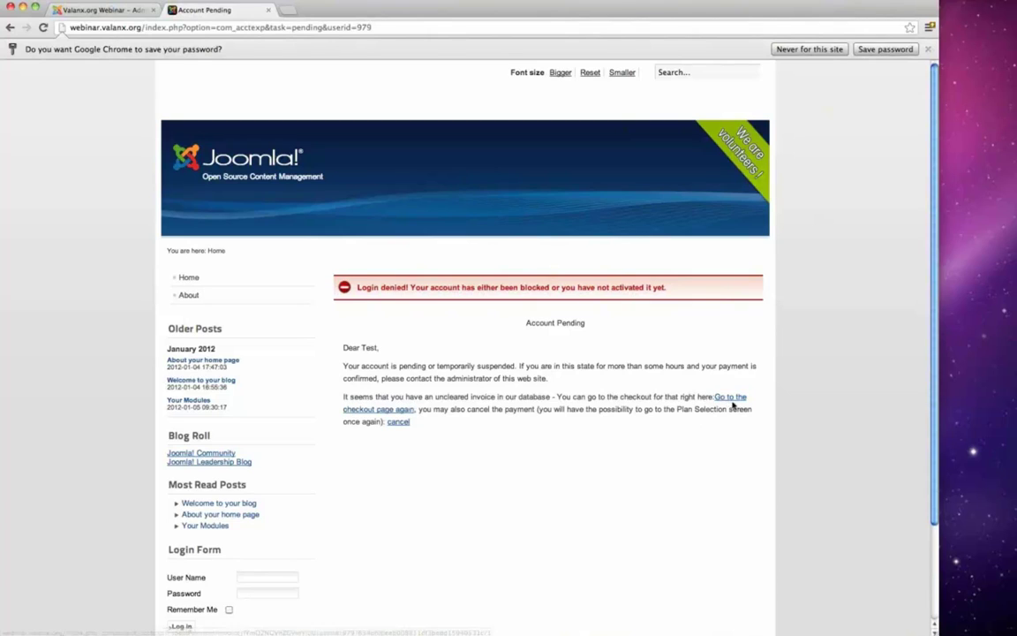
Step: Reopen the Gold Membership checkout, then switch back to the AEC administration tab
click(732, 402)
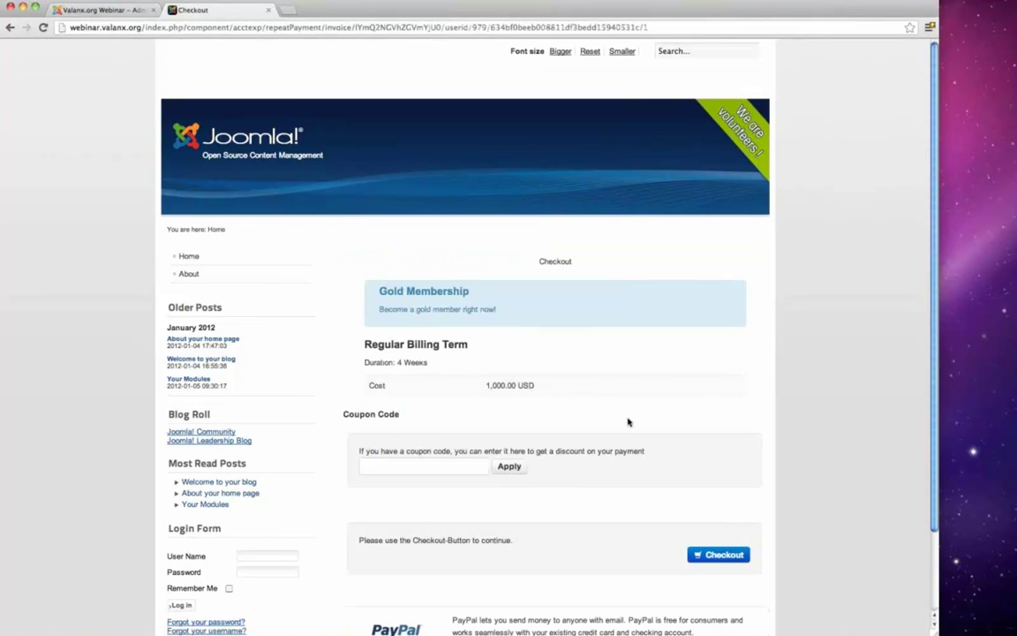
scroll(580, 474, down, 1)
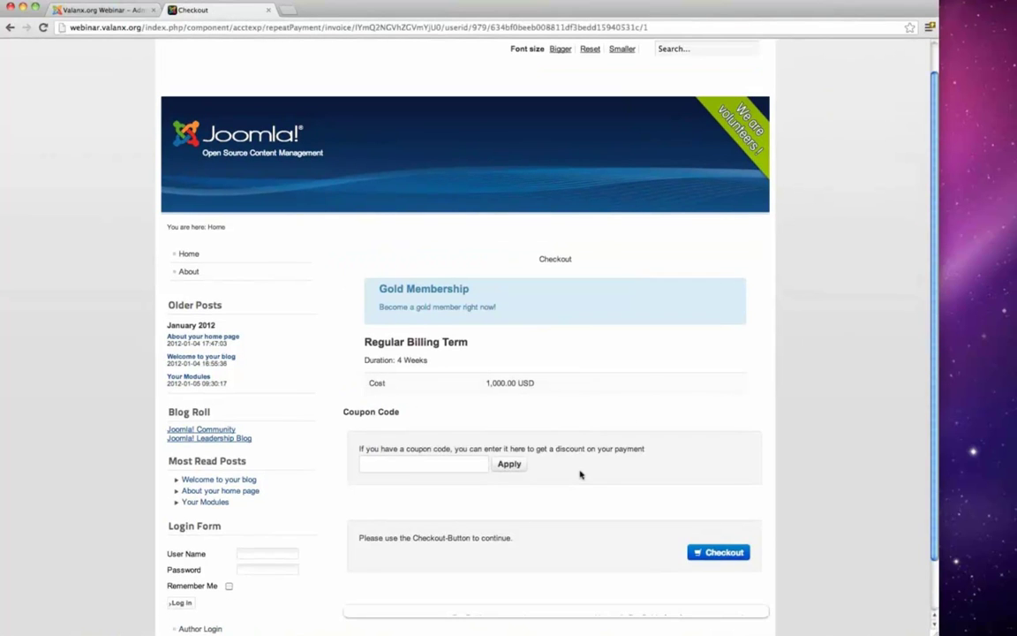
scroll(580, 474, down, 3)
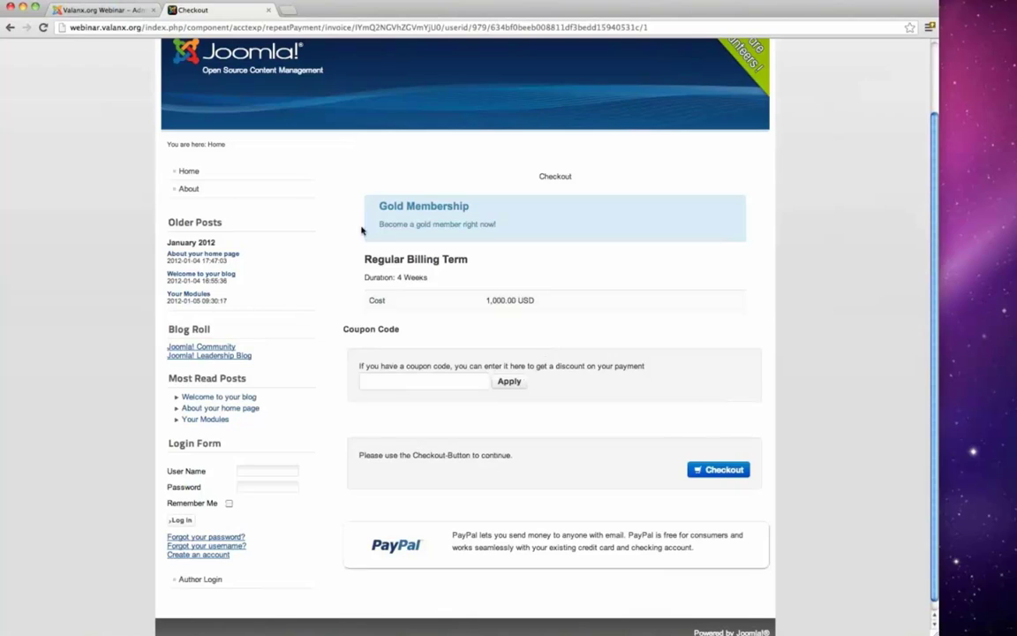
click(117, 13)
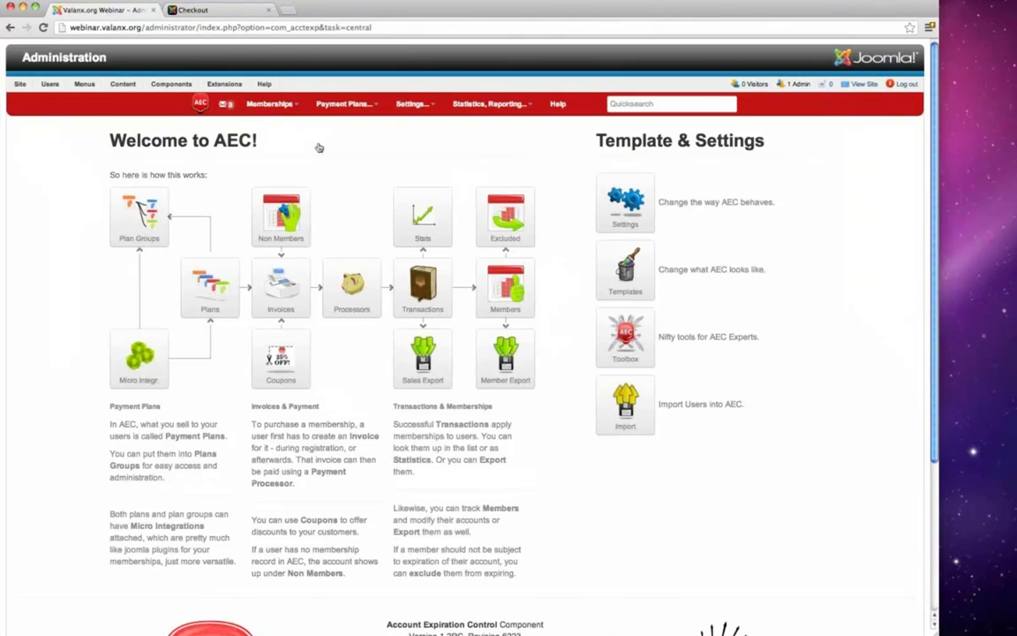
click(505, 287)
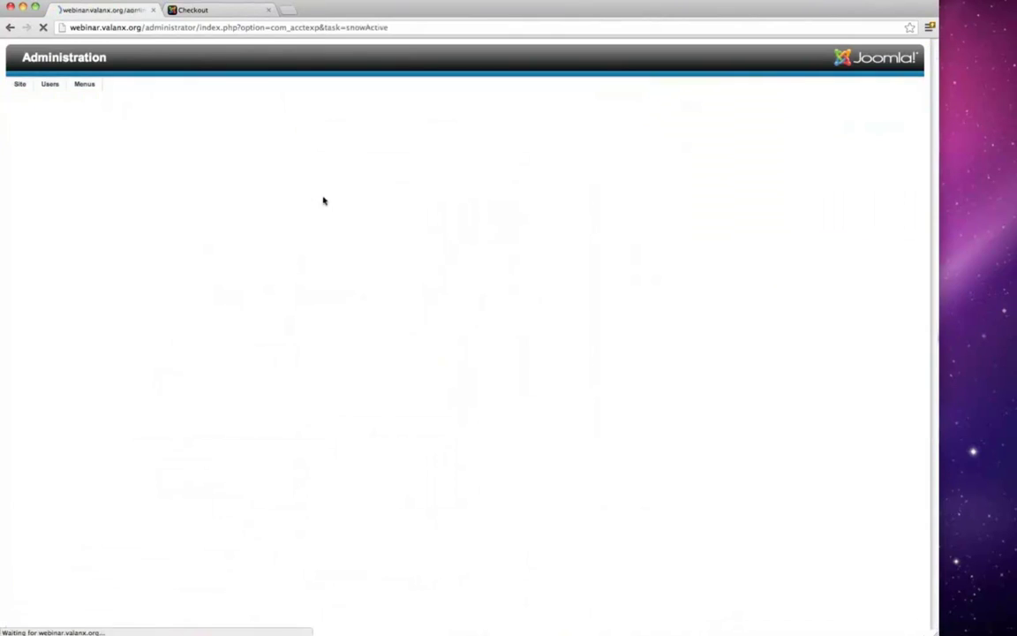
click(331, 139)
click(318, 276)
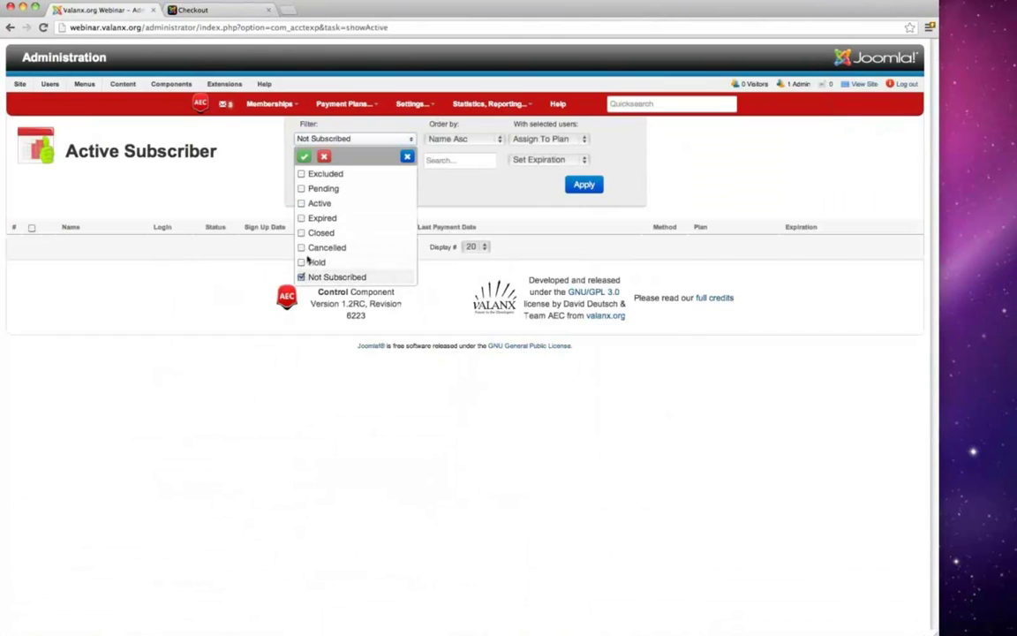
click(319, 276)
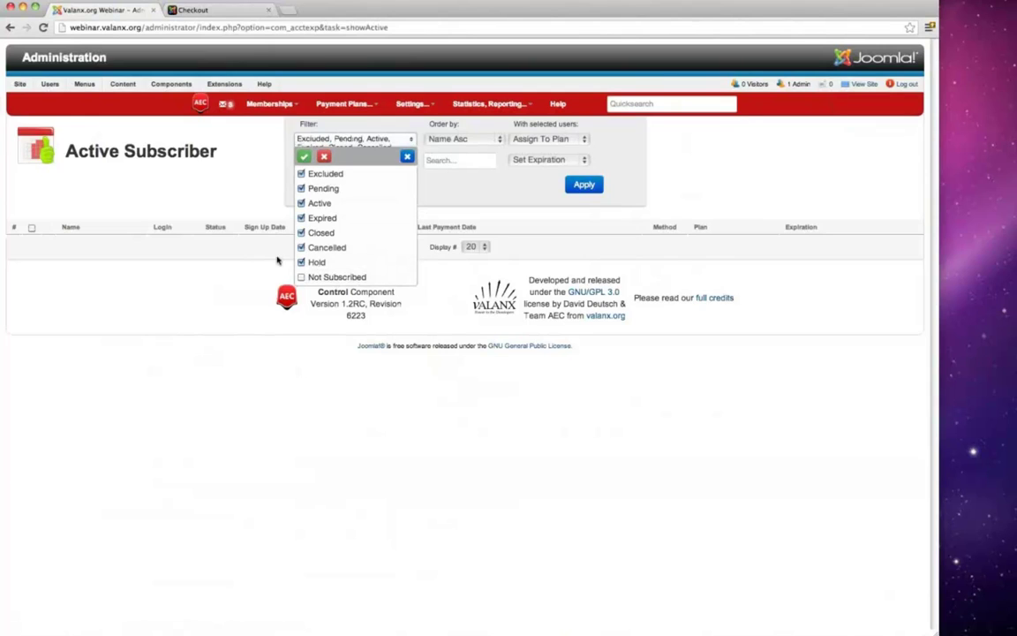
click(311, 276)
click(572, 185)
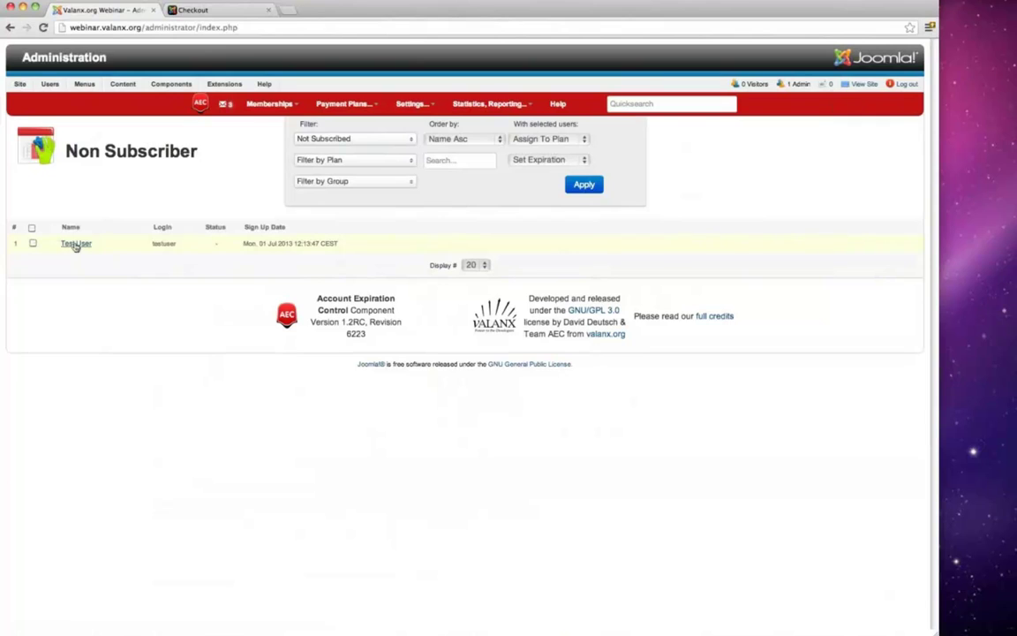
click(75, 243)
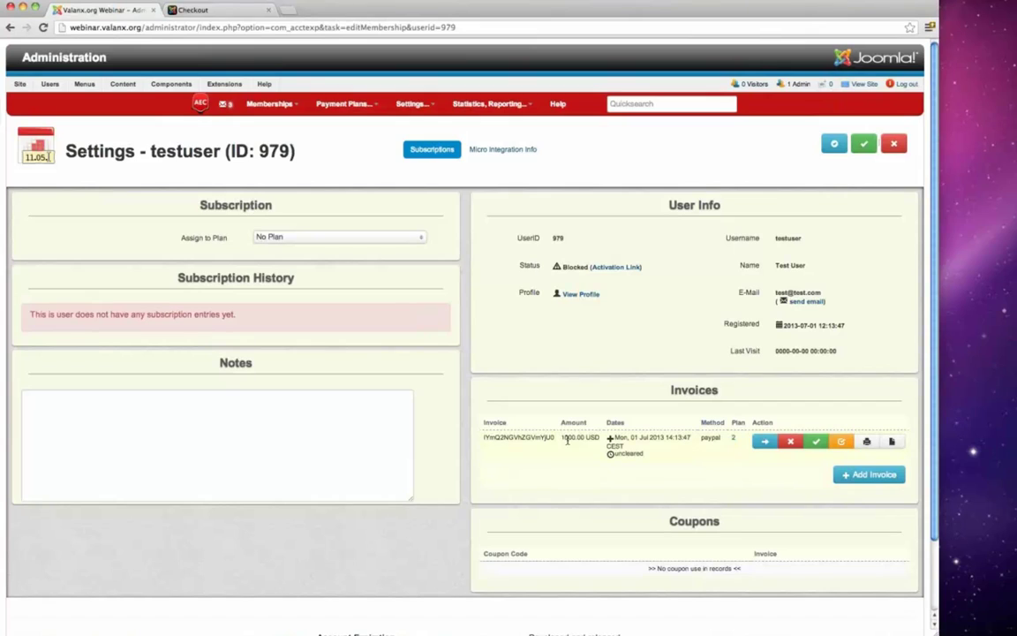
drag(560, 437, 601, 438)
click(608, 336)
click(350, 241)
click(183, 261)
click(199, 111)
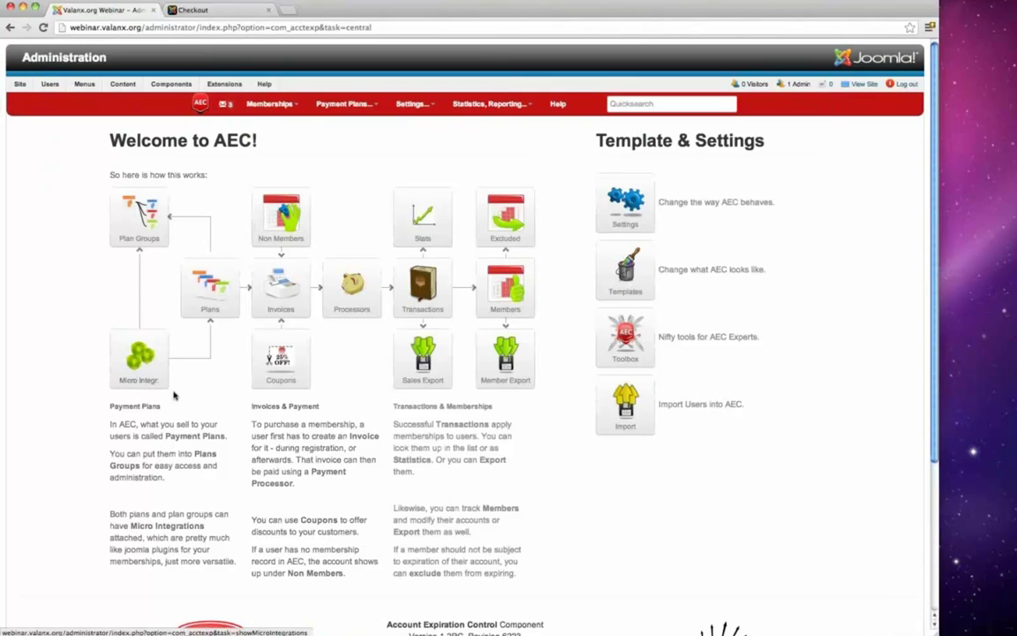
Step: Start a new micro integration and browse to the Communication > Forum integrations
click(147, 365)
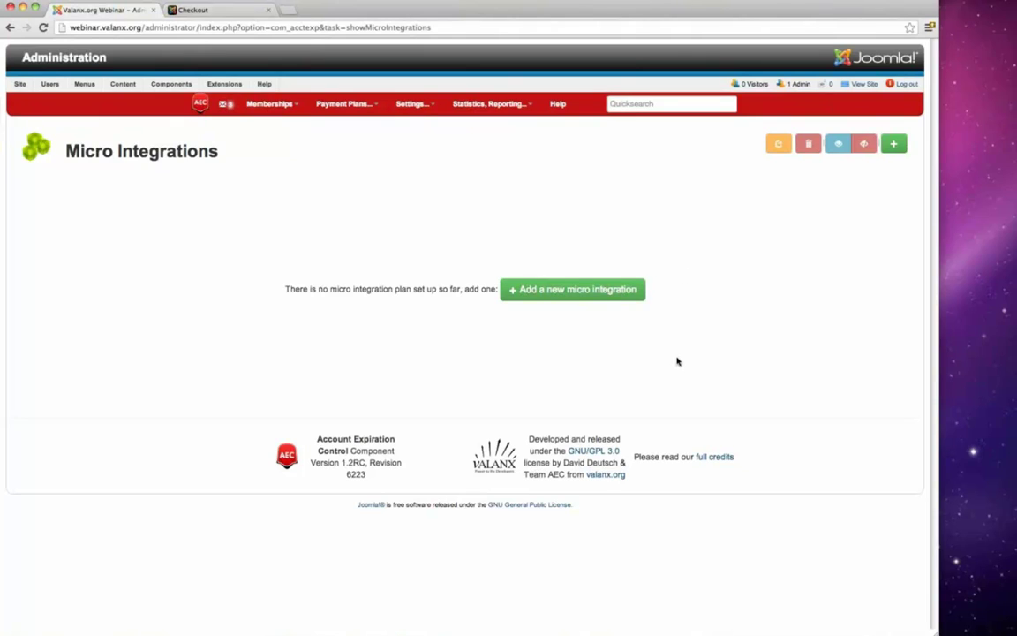
click(578, 292)
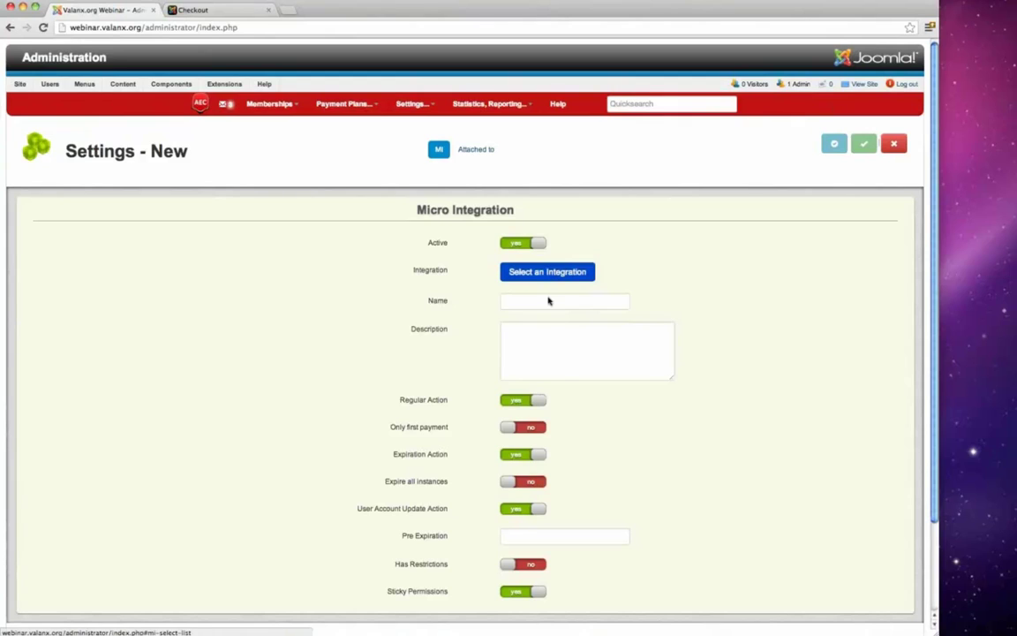
click(547, 276)
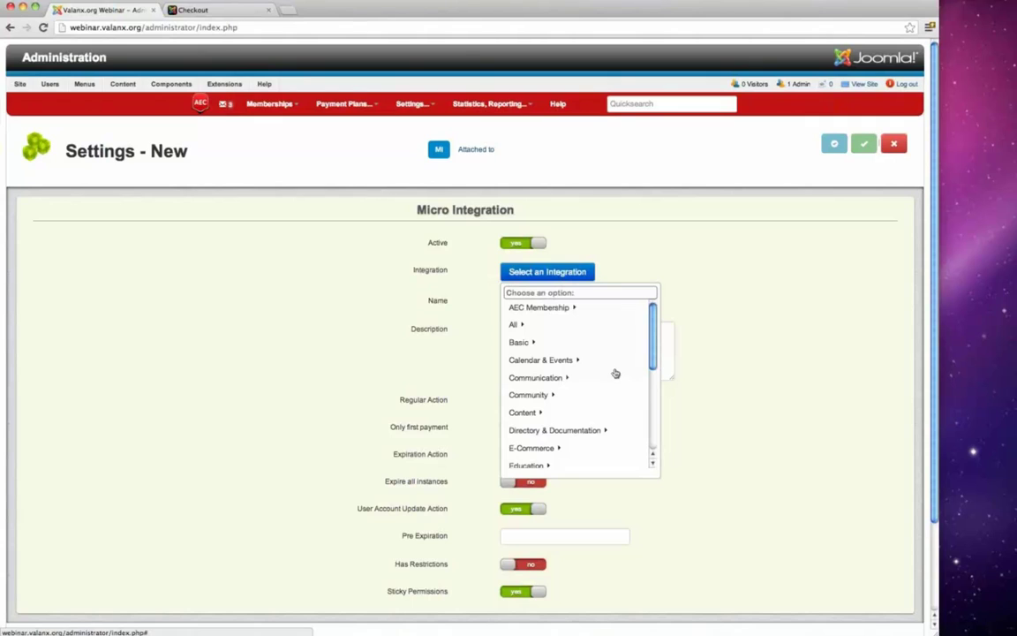
scroll(615, 373, down, 5)
scroll(616, 374, up, 5)
click(551, 377)
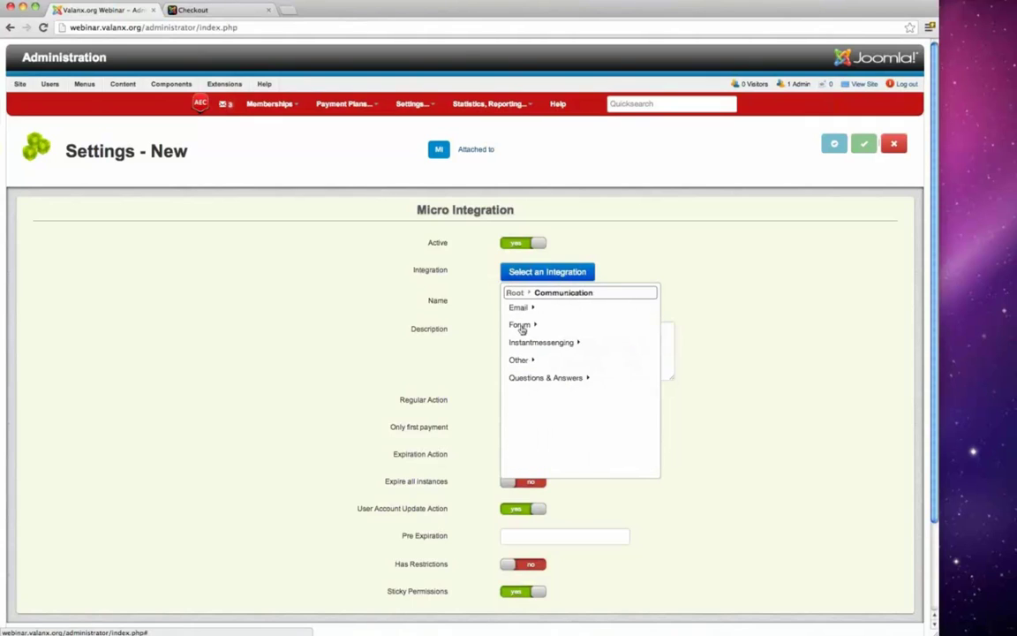
click(520, 326)
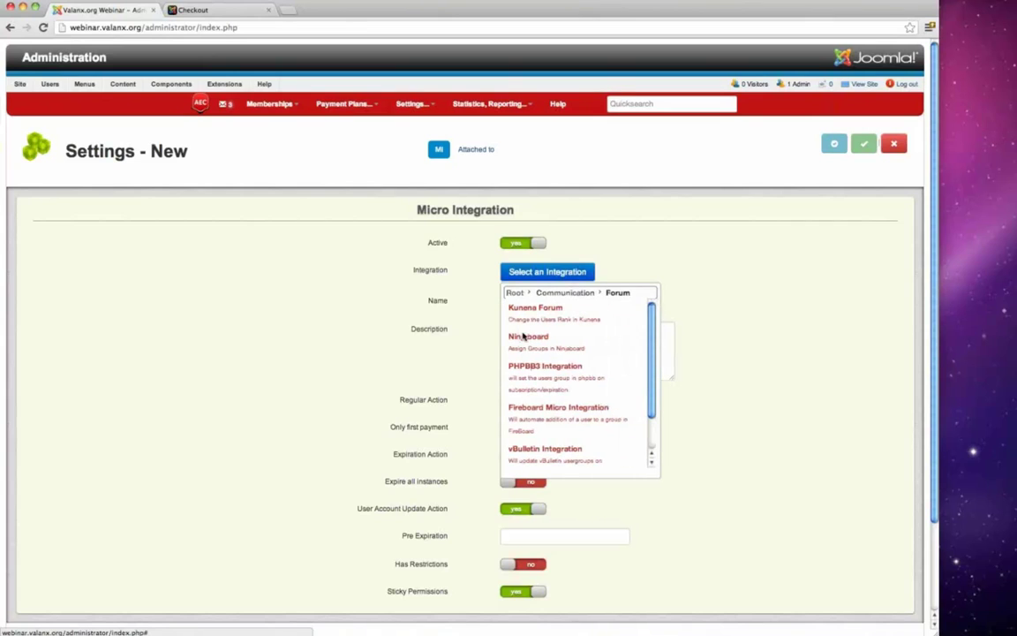
Step: Choose Ninjaboard, keeping the description 'Assign Groups in Ninjaboard', and apply the save
scroll(563, 454, down, 1)
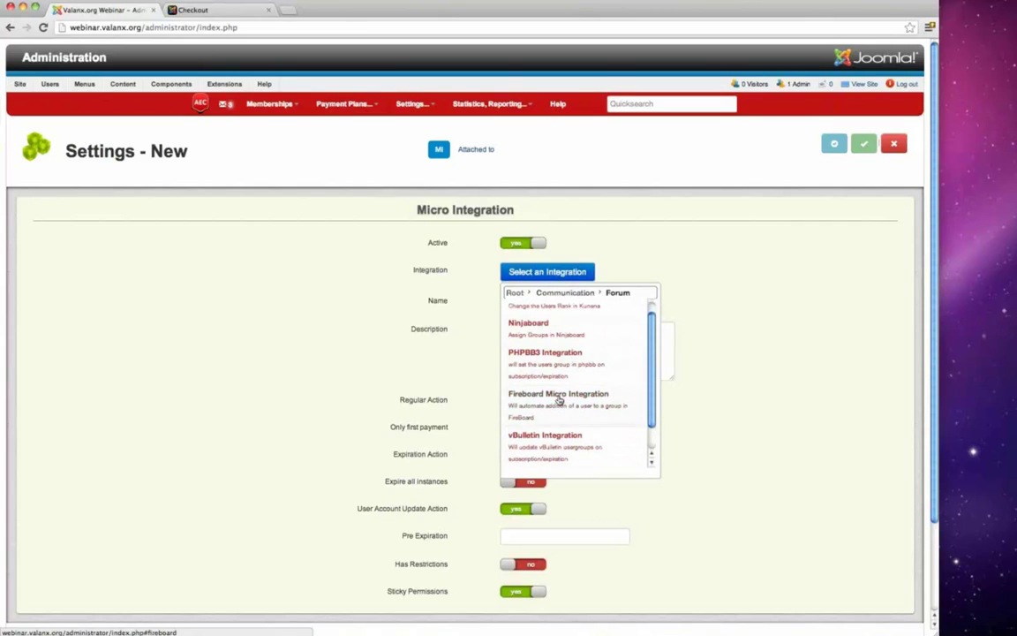
scroll(558, 400, down, 1)
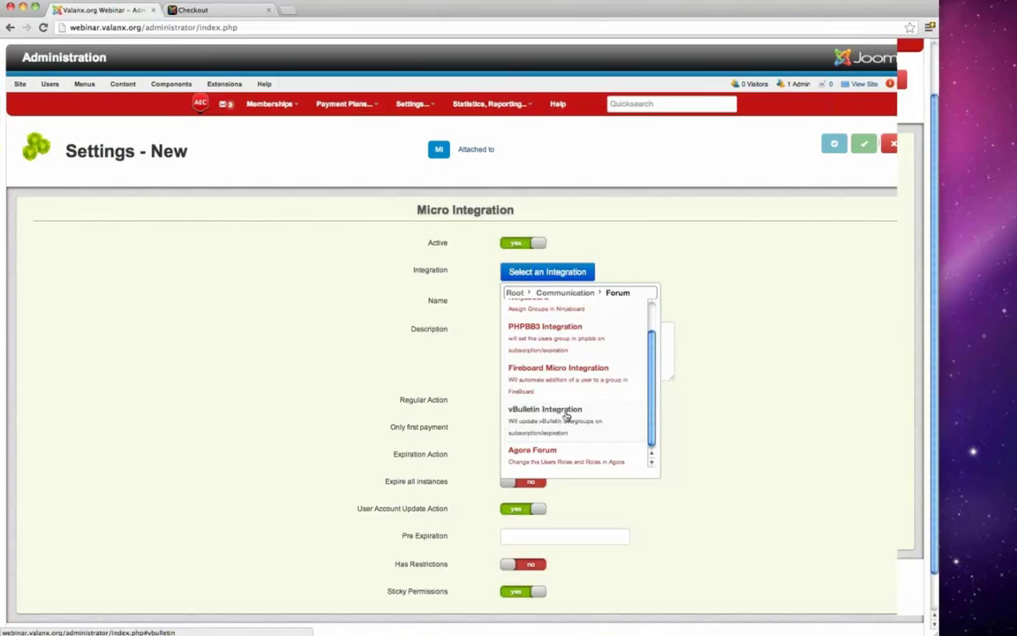
scroll(565, 416, down, 2)
scroll(565, 415, down, 1)
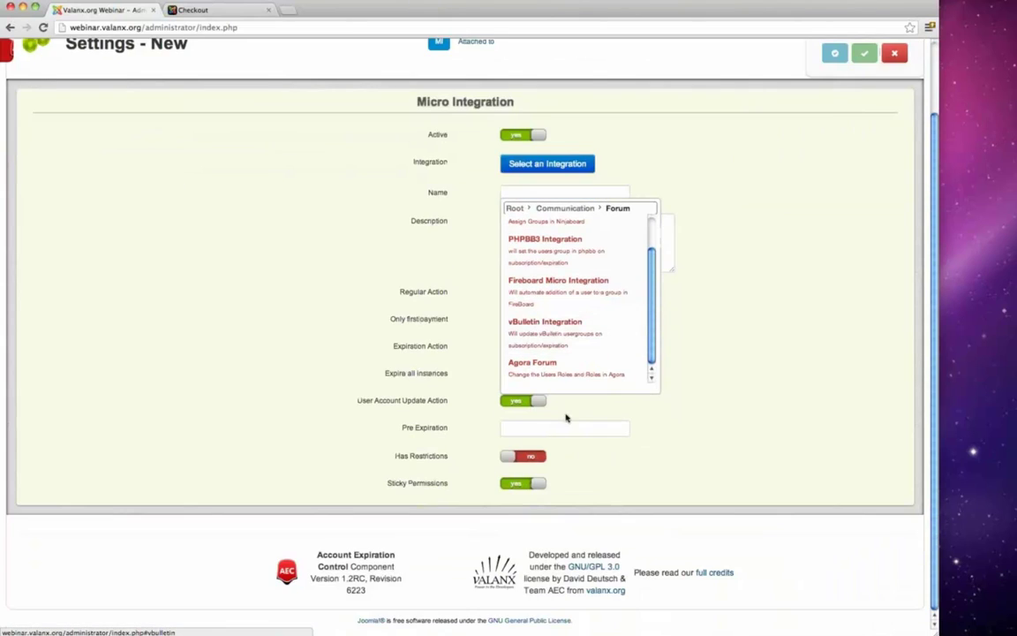
scroll(600, 384, up, 5)
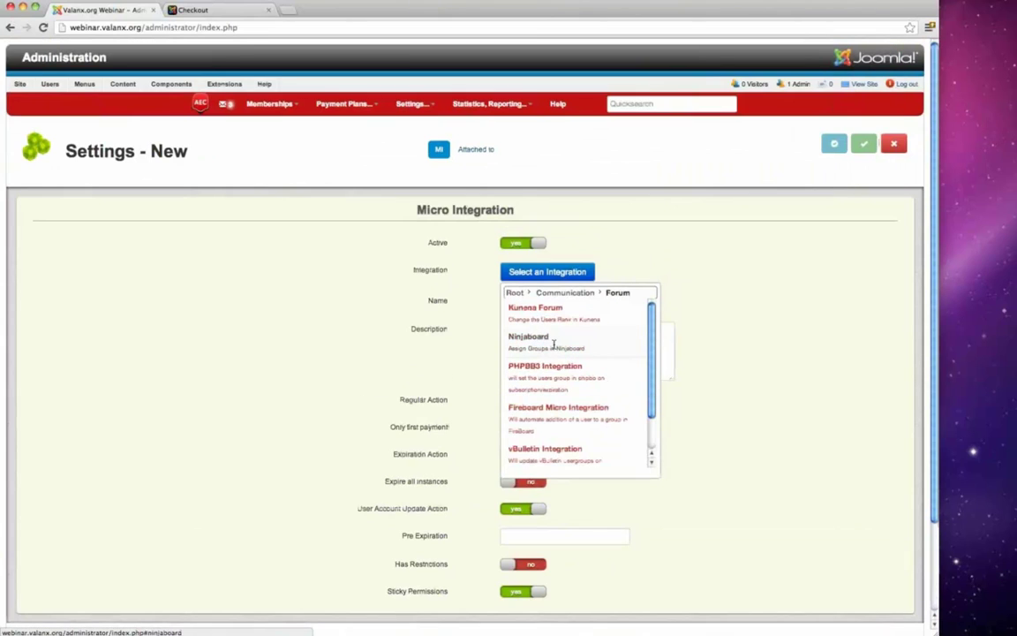
click(540, 338)
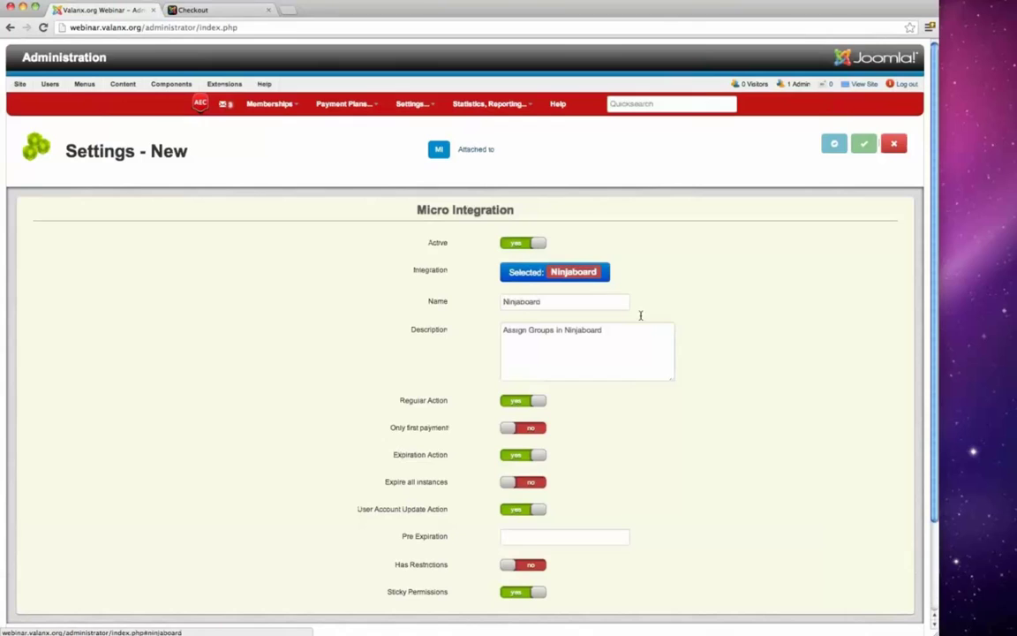
click(583, 339)
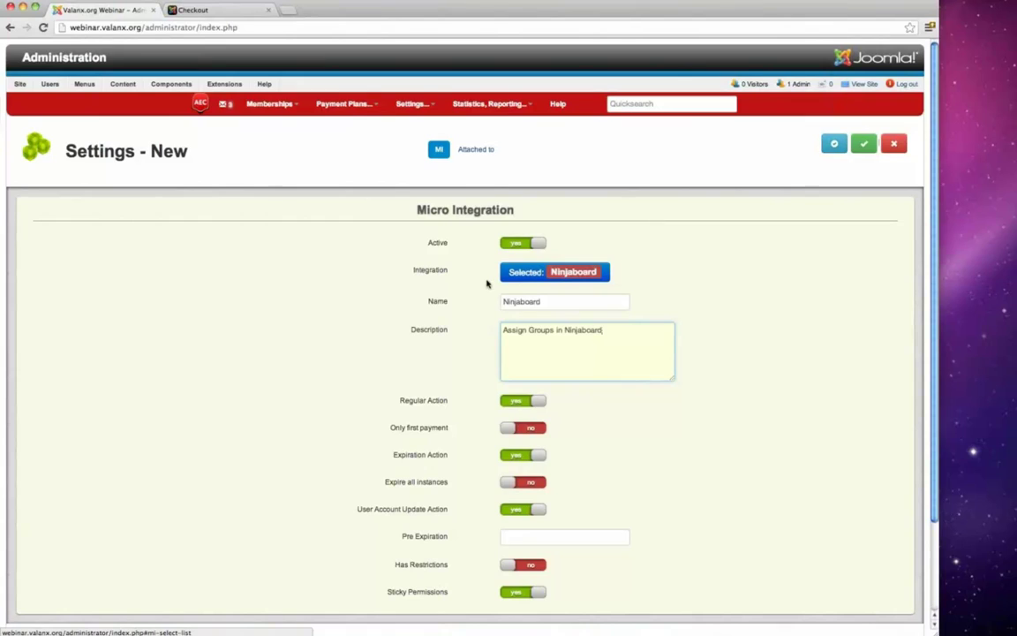
click(834, 144)
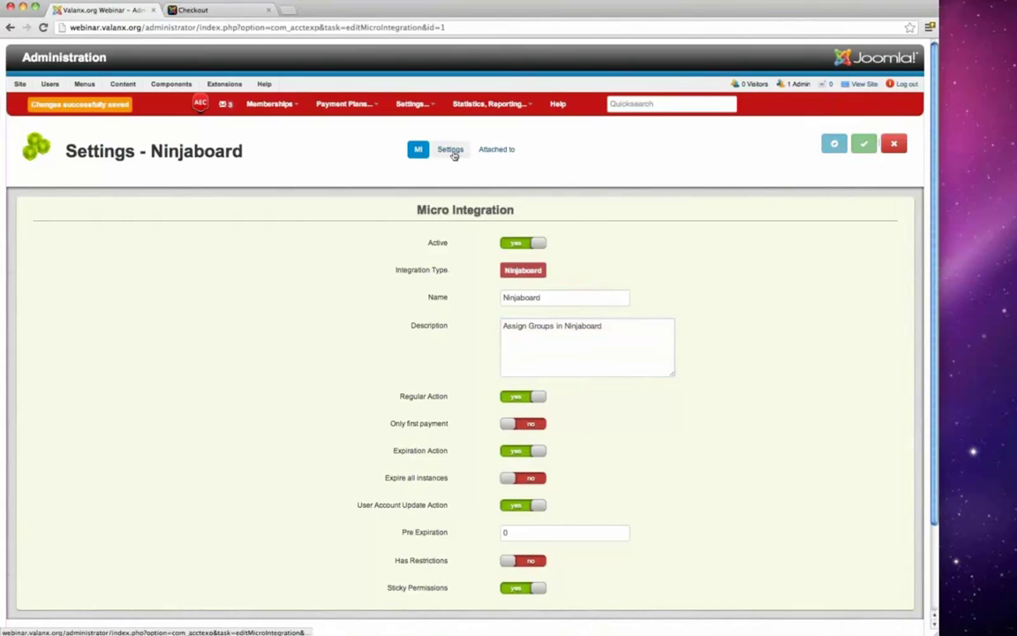
Step: Switch between the Ninjaboard settings and the general micro integration form to review them
click(451, 150)
click(414, 150)
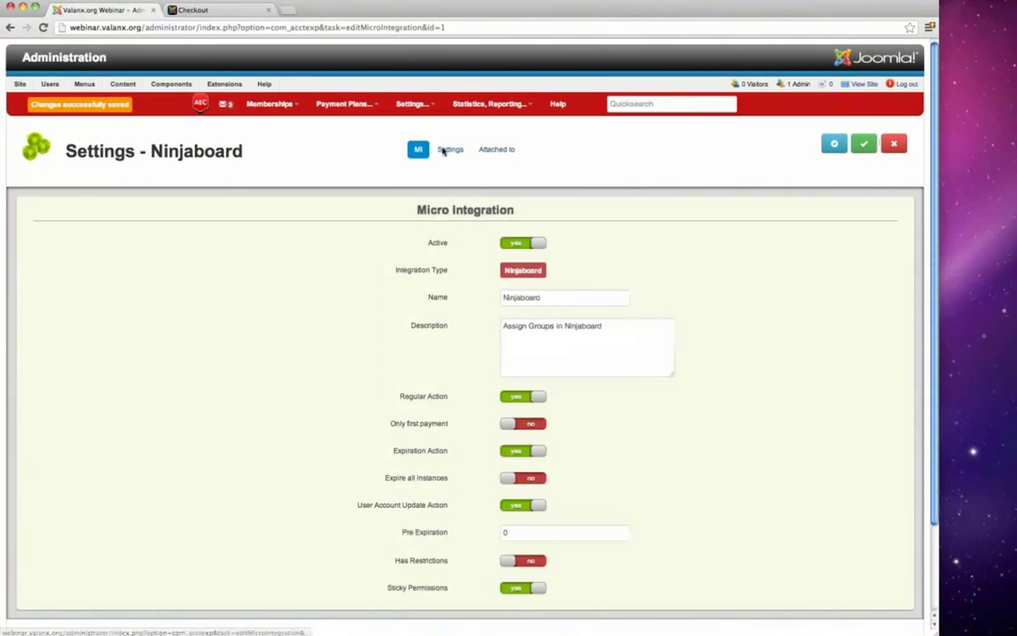
click(449, 149)
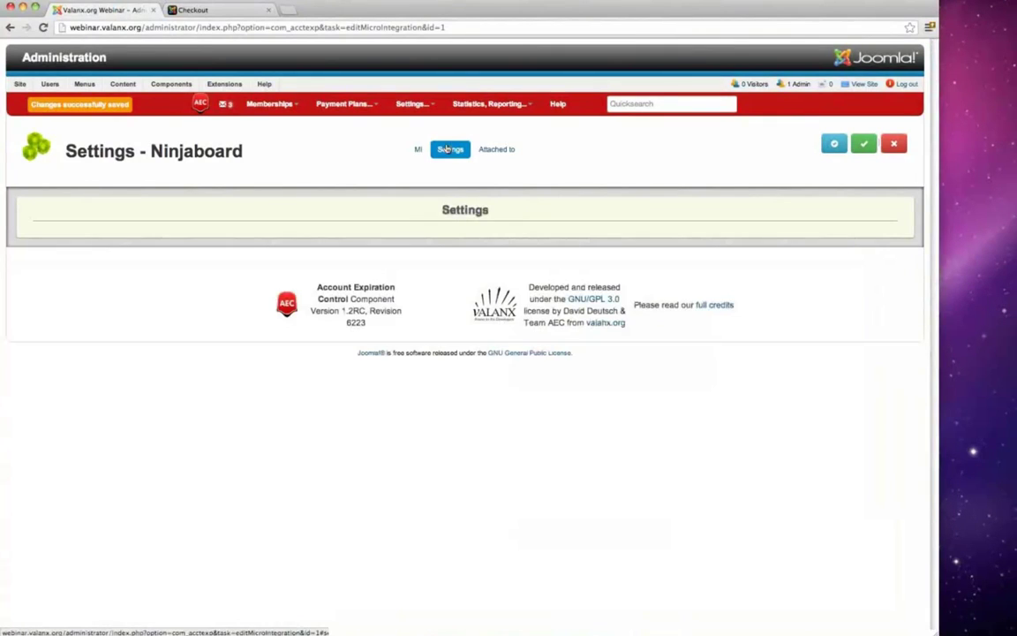
click(416, 148)
click(449, 152)
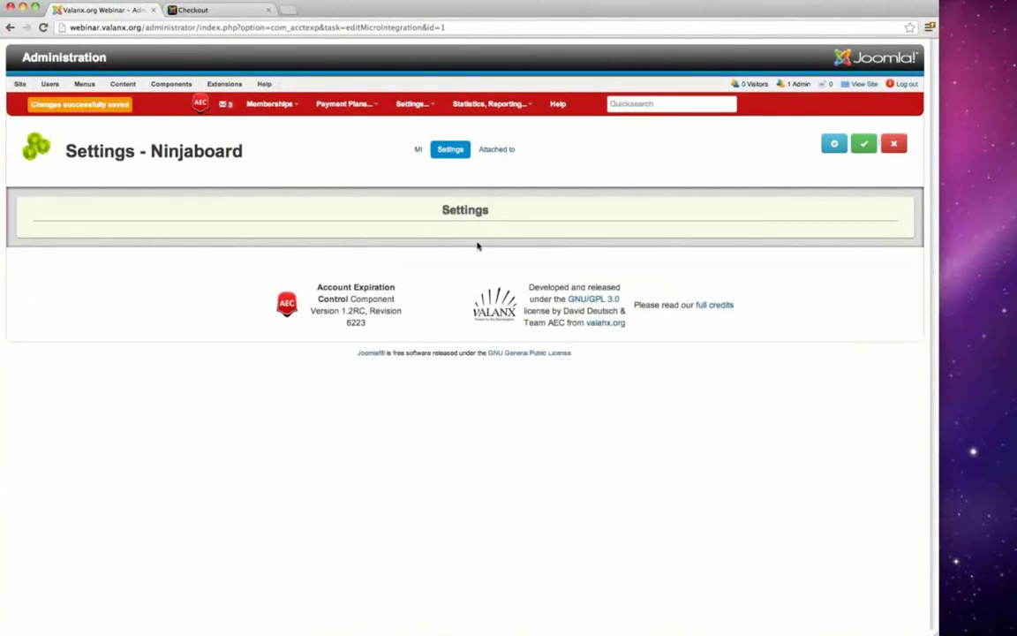
click(419, 151)
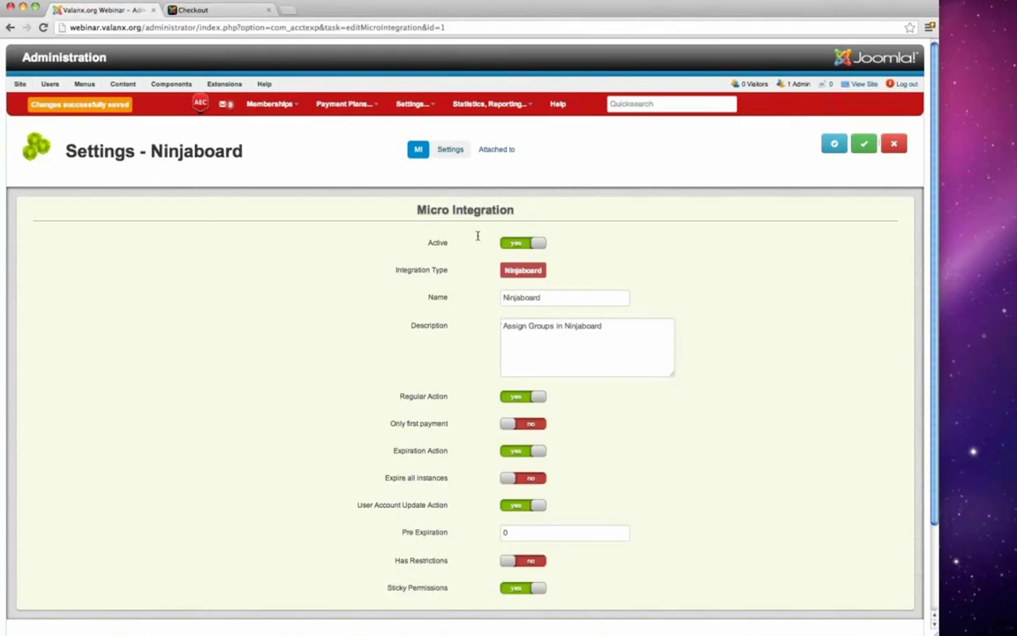
Step: Rename the integration to 'Ninjaboard Silver Usergroup' and save it
click(556, 299)
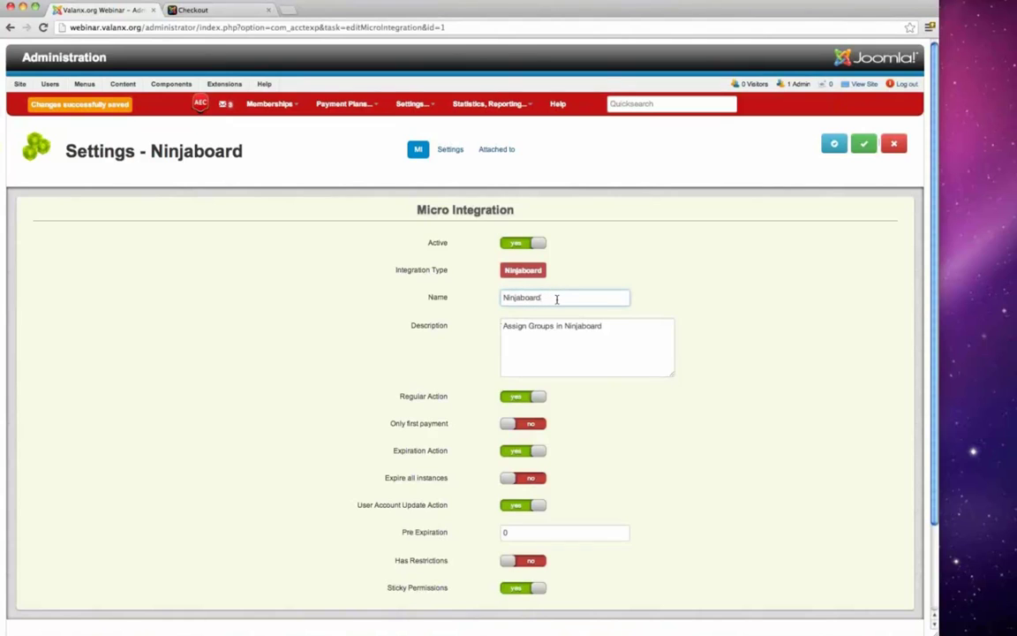
text(Silver Usergroup)
click(644, 338)
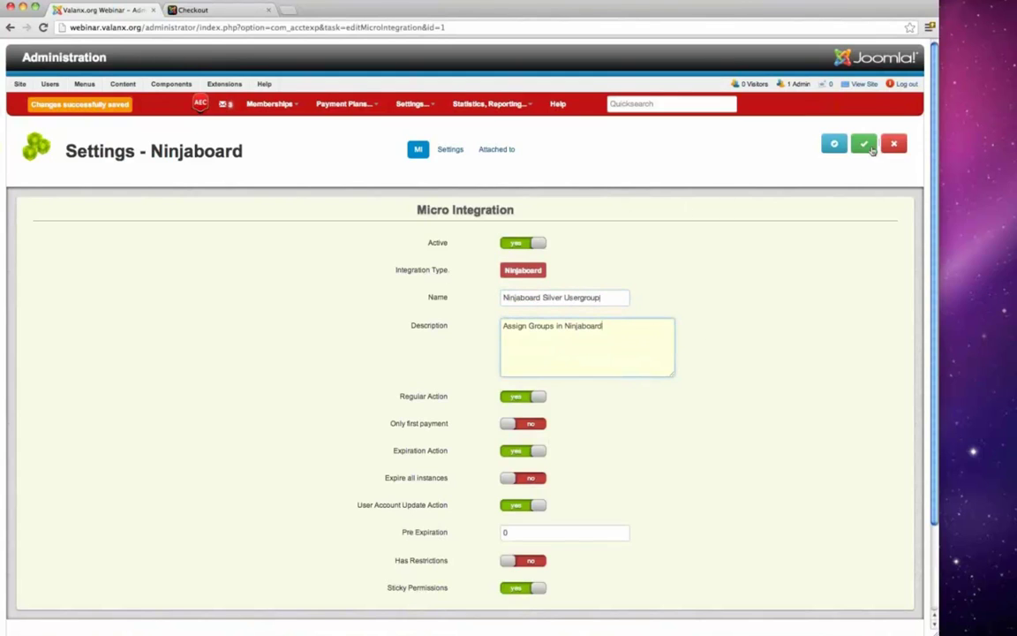
click(870, 148)
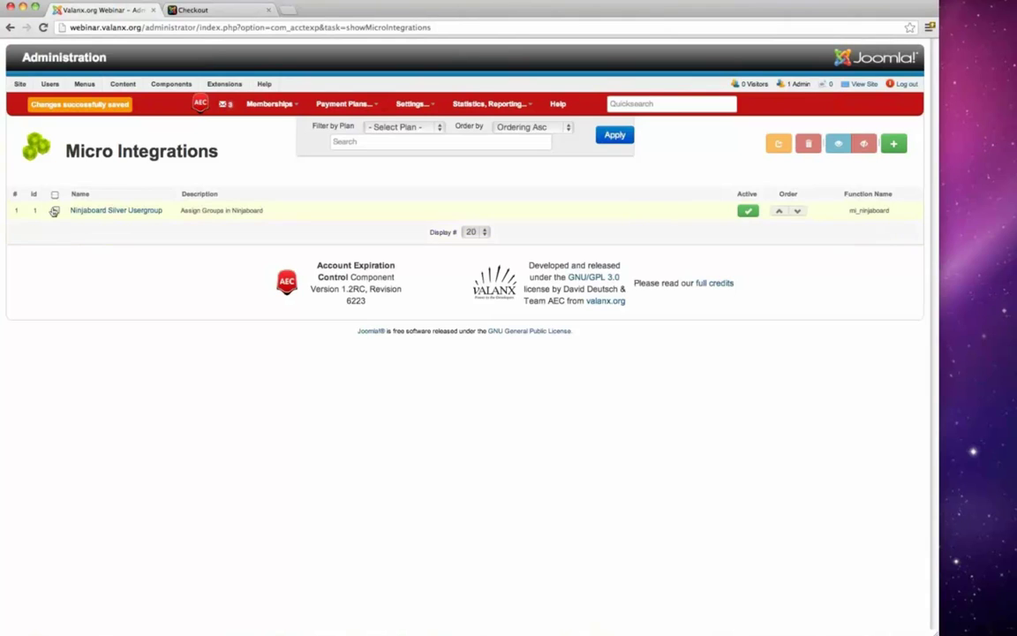
Step: Open the copied integration, replace 'Silver' with 'Gold' in its name, and save
click(54, 210)
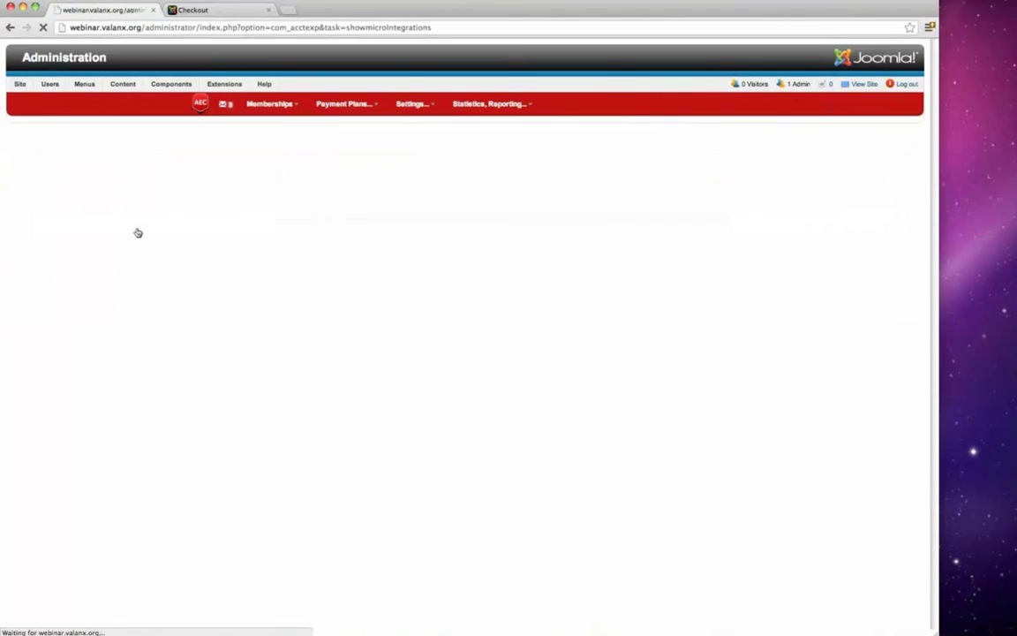
click(135, 231)
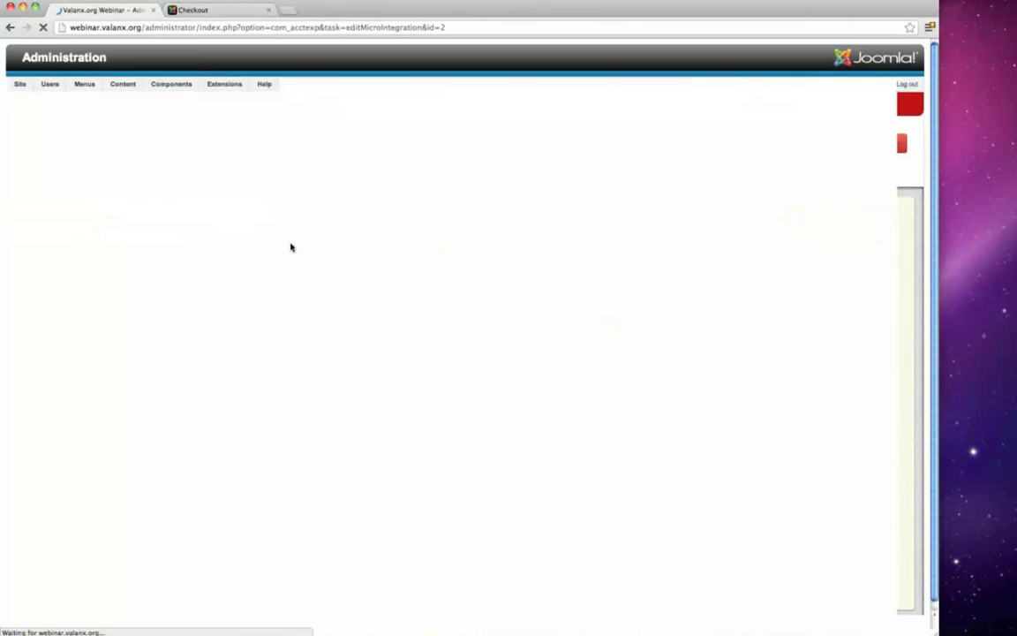
double_click(550, 298)
text(Gold Usergroup)
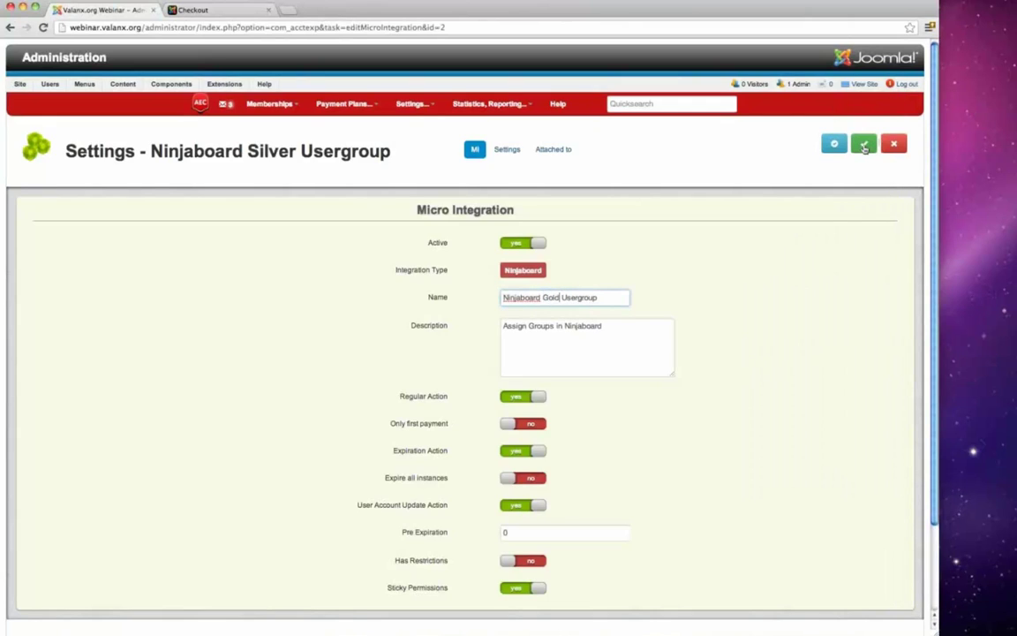
click(863, 144)
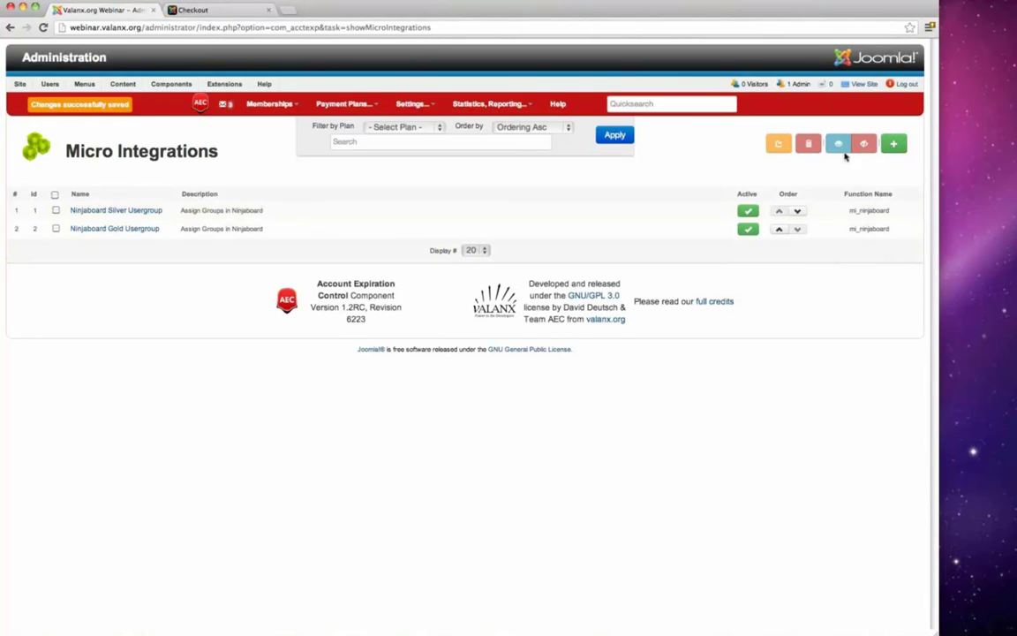
Step: Add a Communication > Email > Email integration, apply it, and show its Settings tab
click(894, 143)
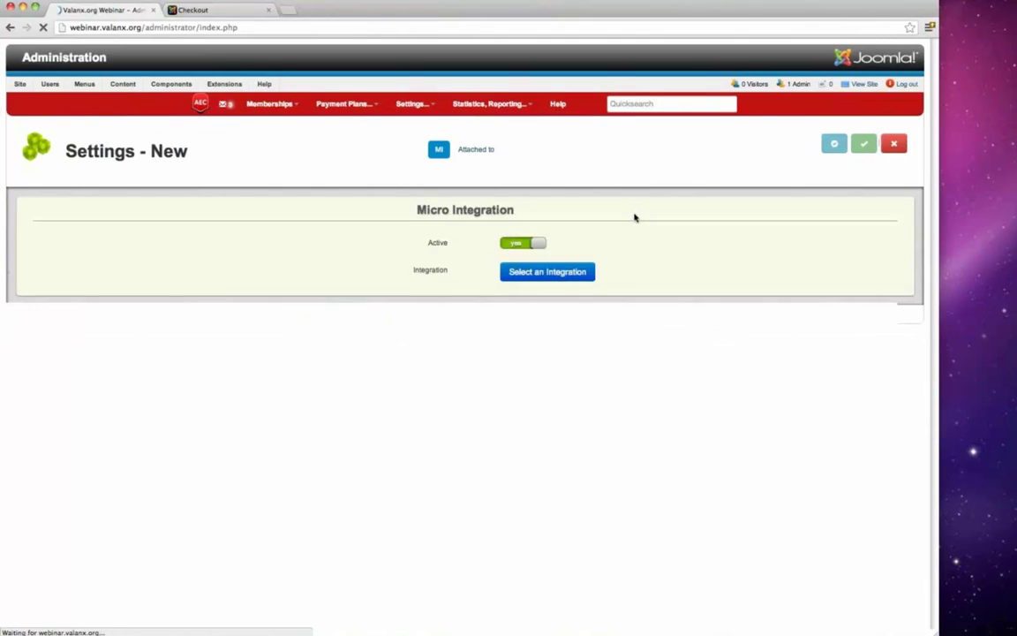
click(546, 271)
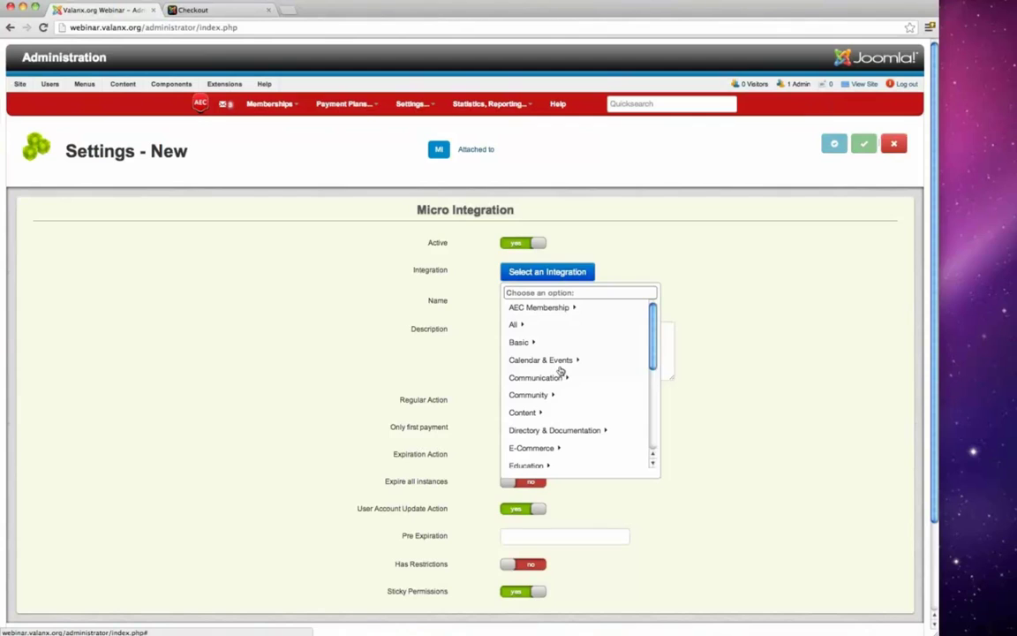
click(561, 361)
click(528, 308)
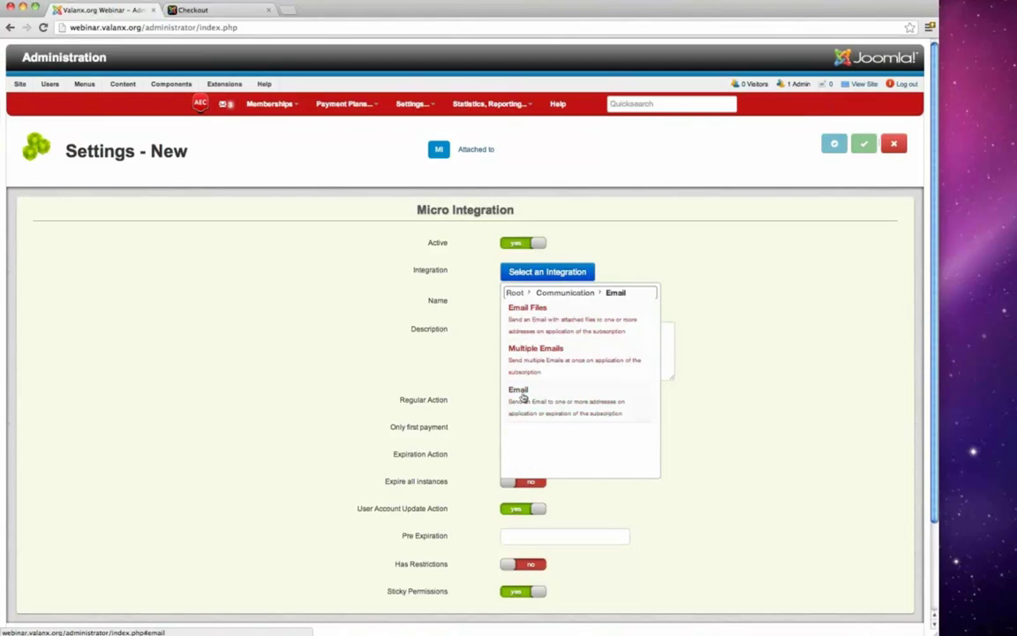
click(524, 420)
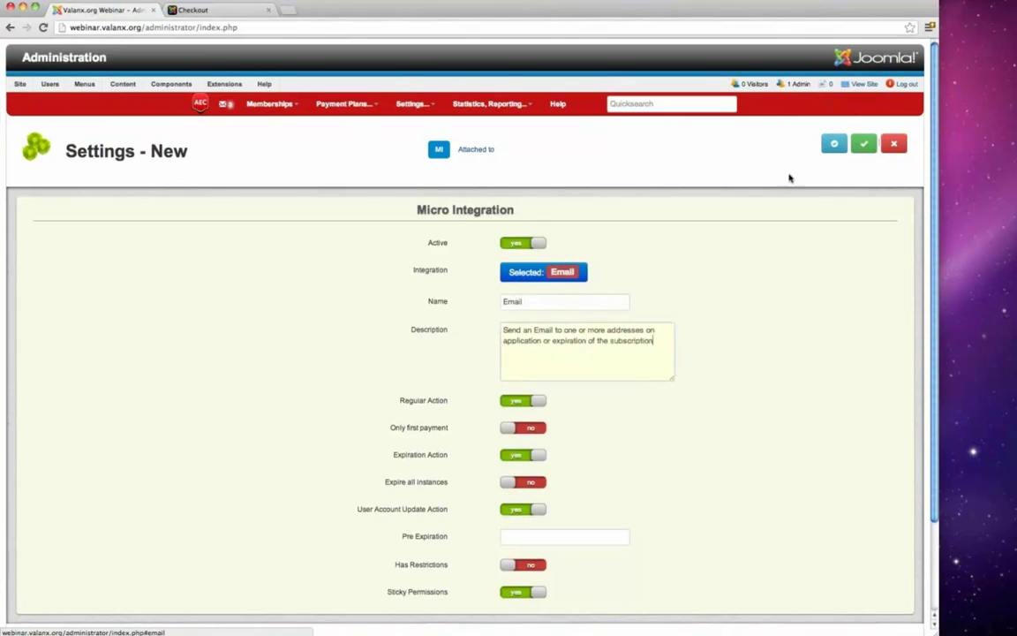
click(834, 144)
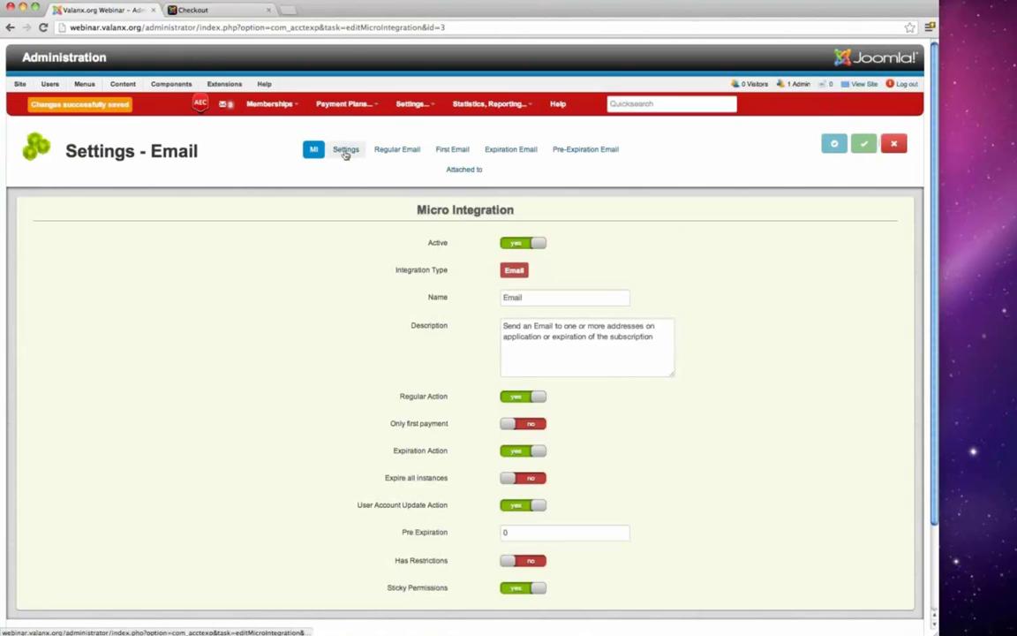
click(345, 150)
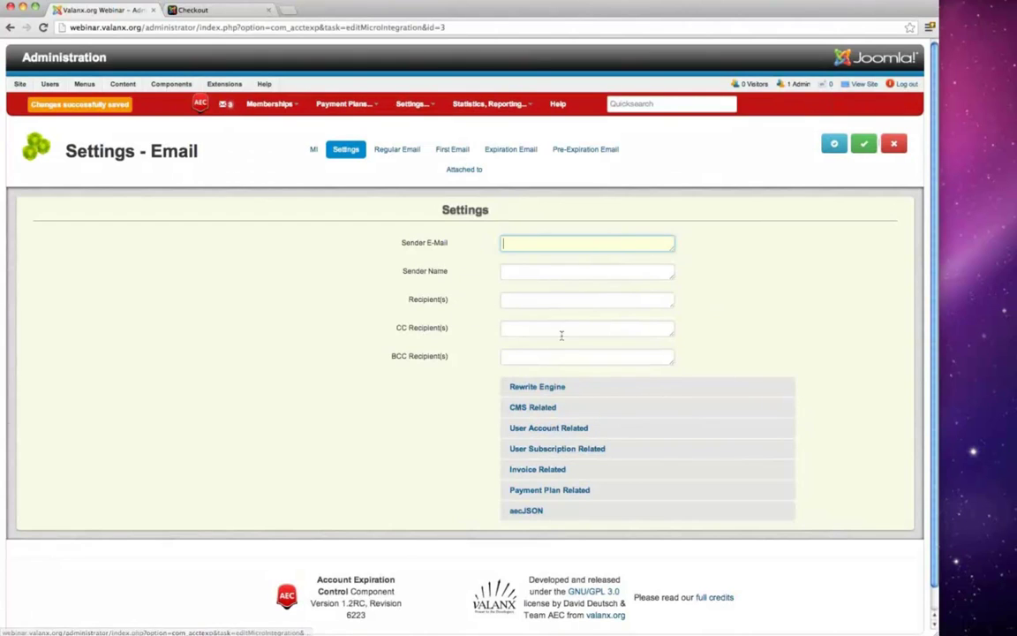
Step: Copy the [[user_email]] tag from User Account Related into the Recipient(s) field
click(562, 429)
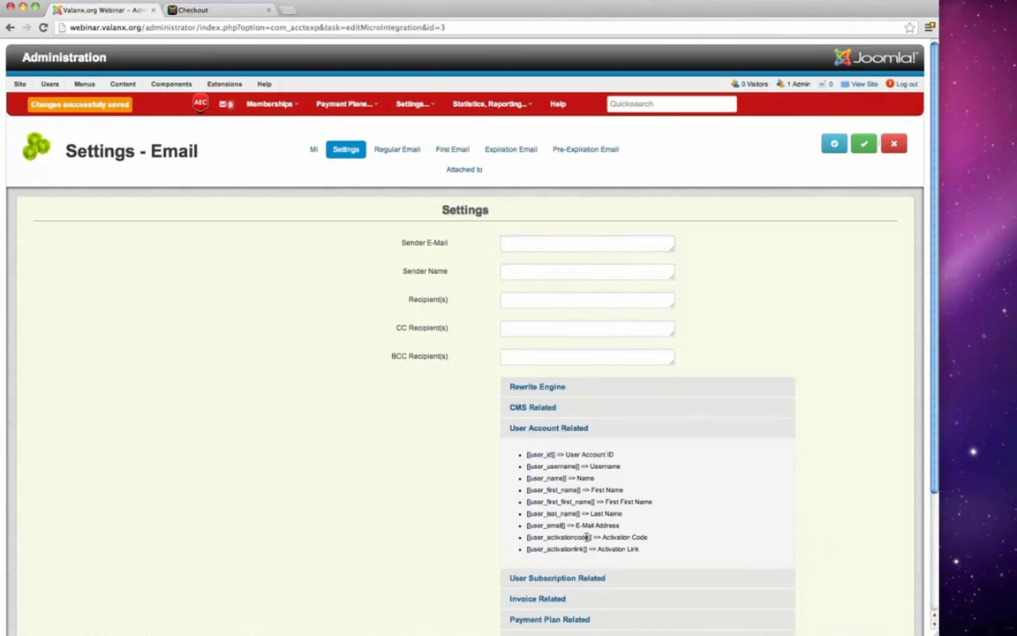
double_click(540, 524)
click(548, 524)
double_click(548, 525)
key(ctrl+c)
right_click(564, 526)
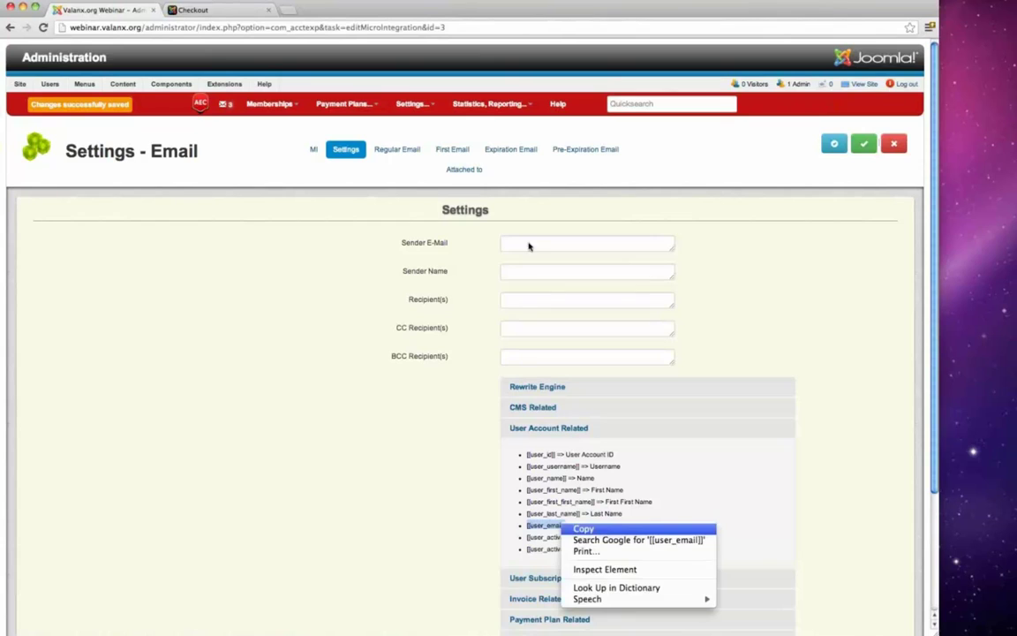
click(545, 291)
click(533, 299)
right_click(533, 299)
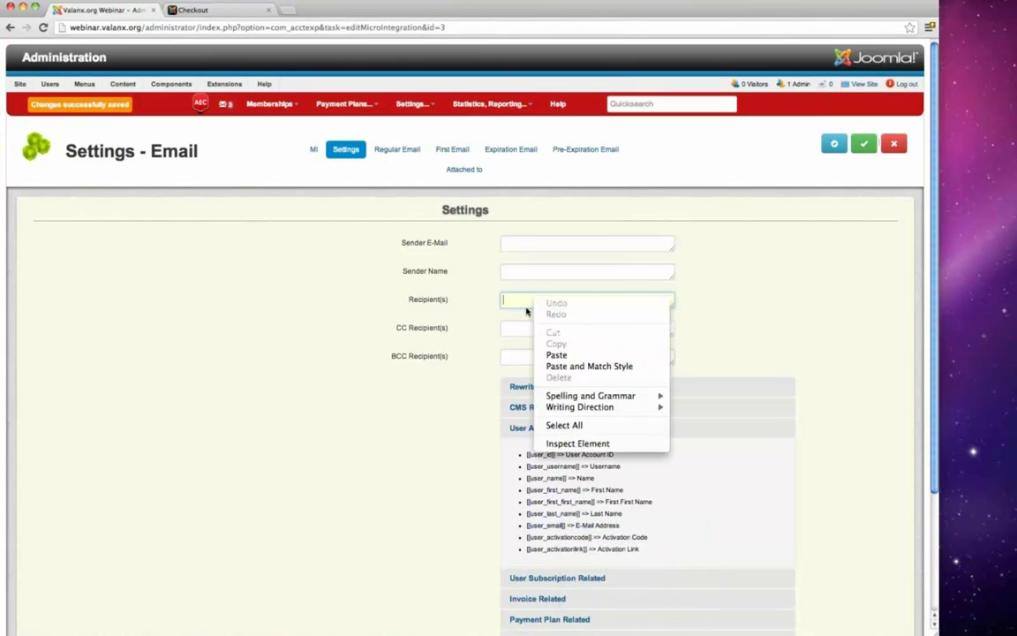
click(582, 353)
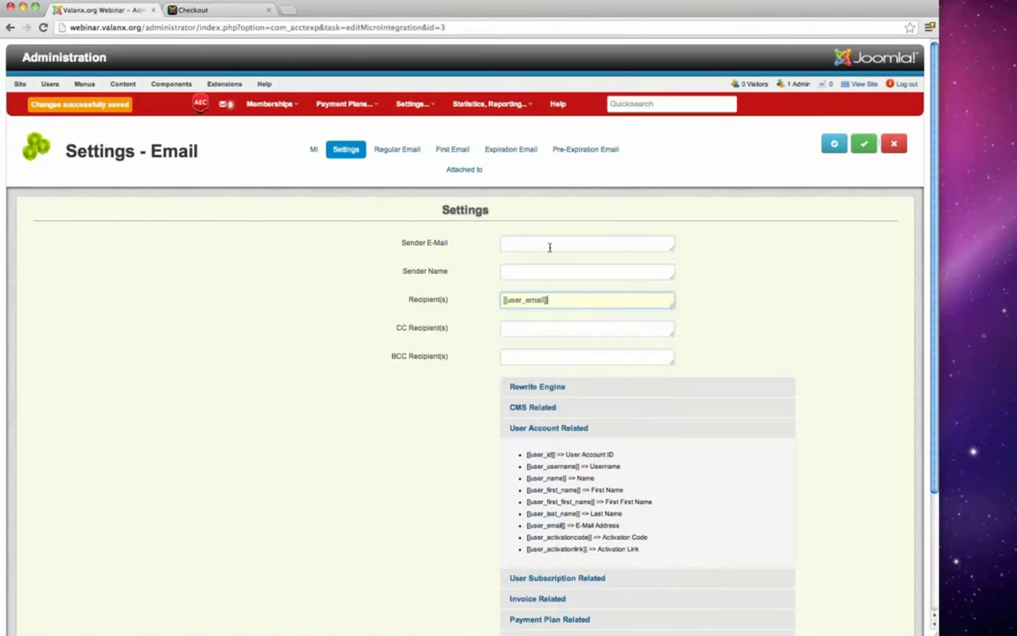
Step: Fill in a test sender e-mail address and the sender name 'Webinar Test'
click(549, 247)
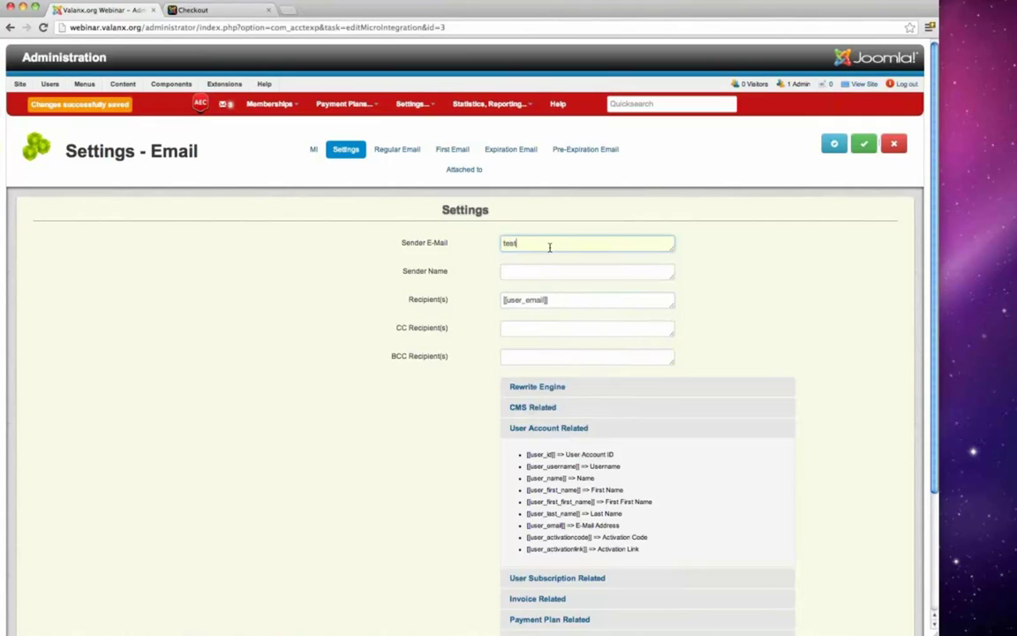
text(test@test.com)
click(560, 269)
text(Webinar)
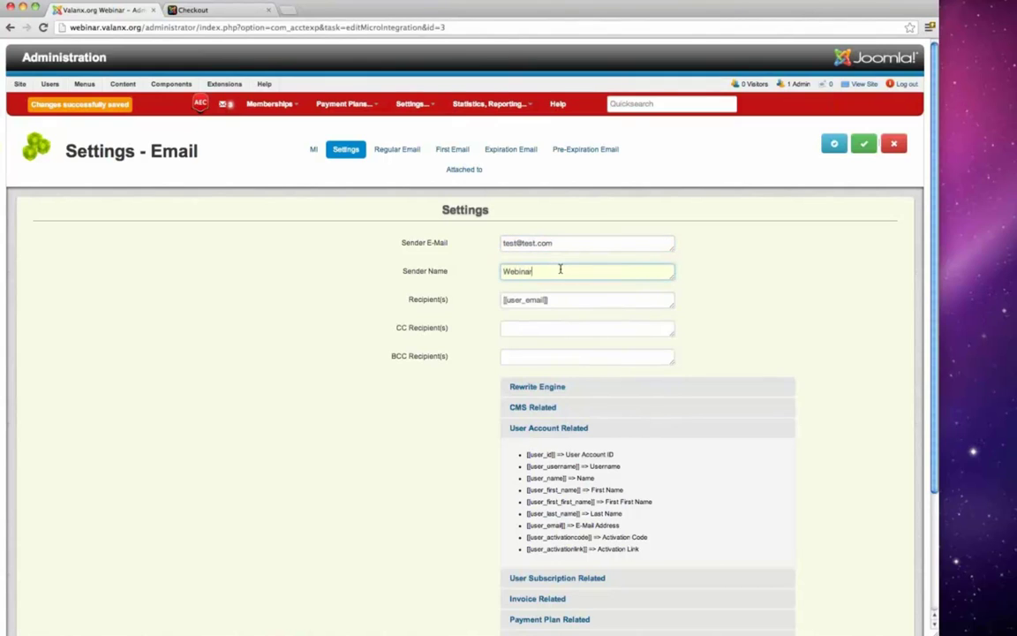
text( Test)
Step: Write the regular email: subject 'Welcome to your Membership', text 'Hey there, you member.'
click(397, 150)
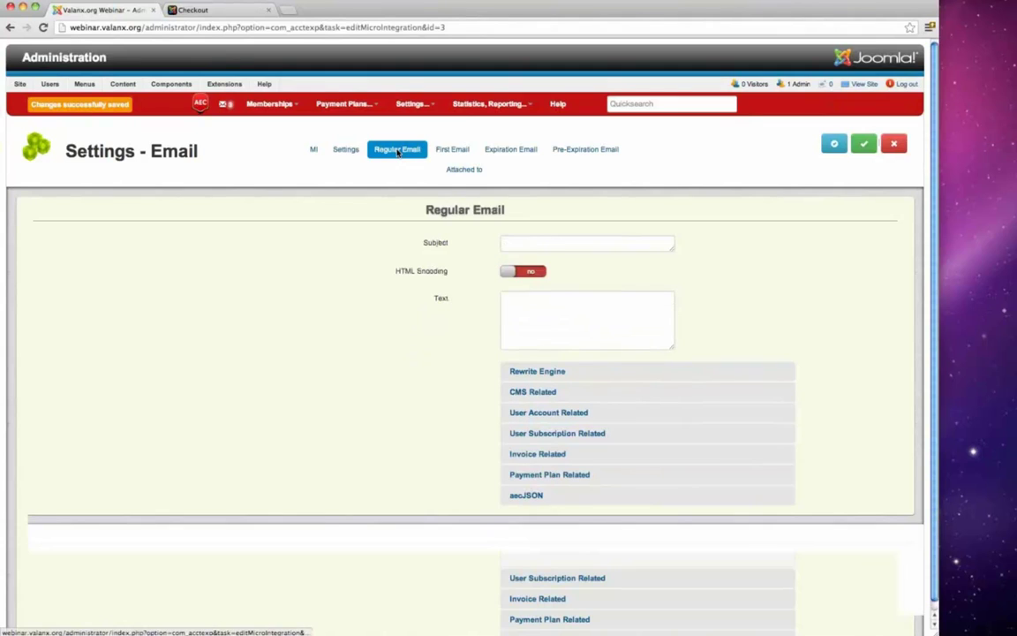
click(534, 240)
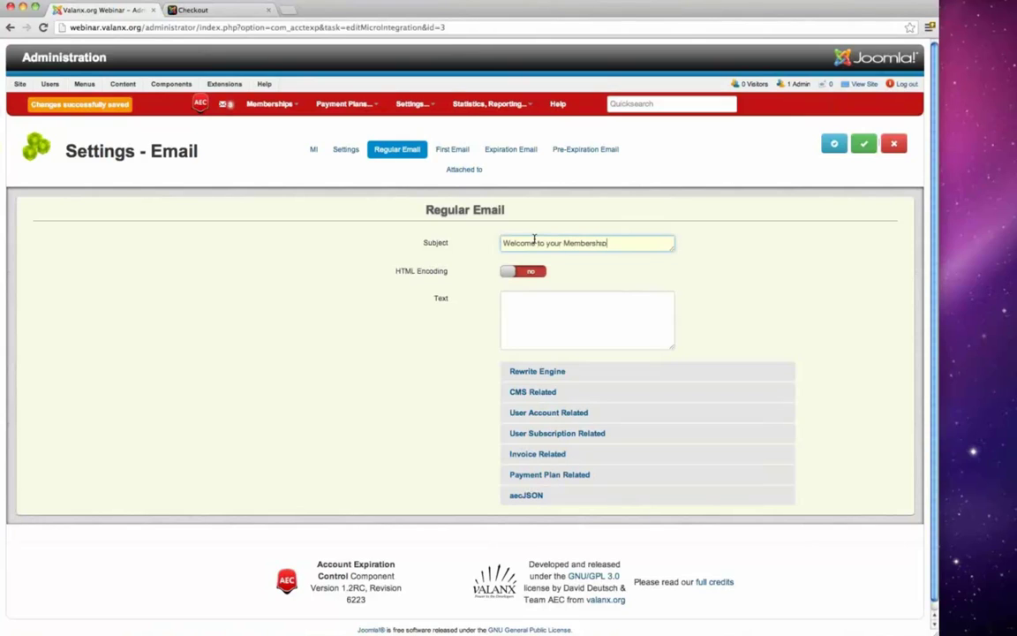
click(602, 298)
text(Hey there)
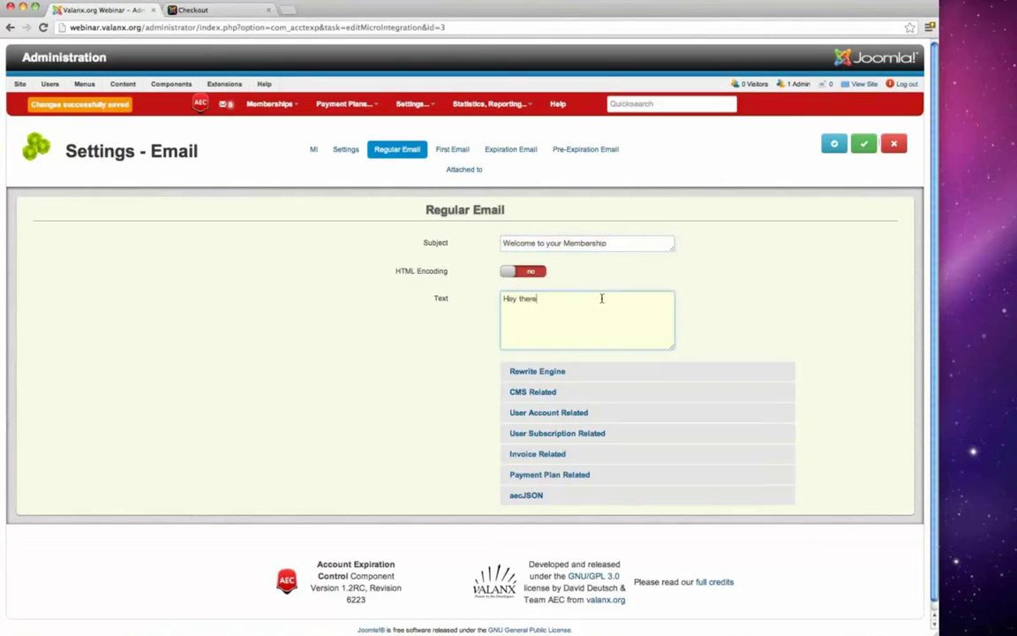
text(, you member.)
click(311, 147)
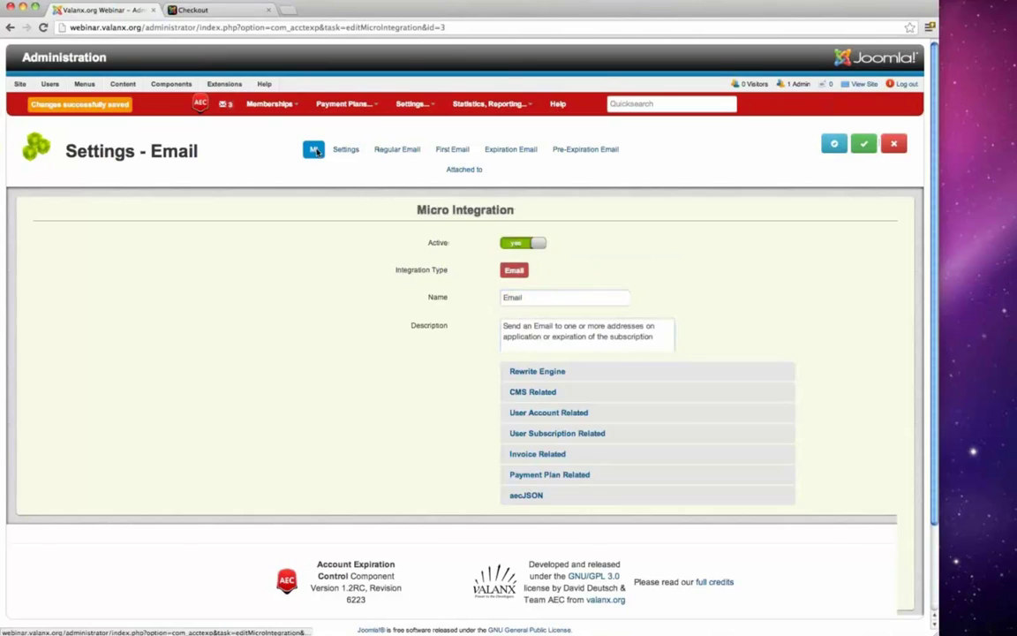
click(396, 150)
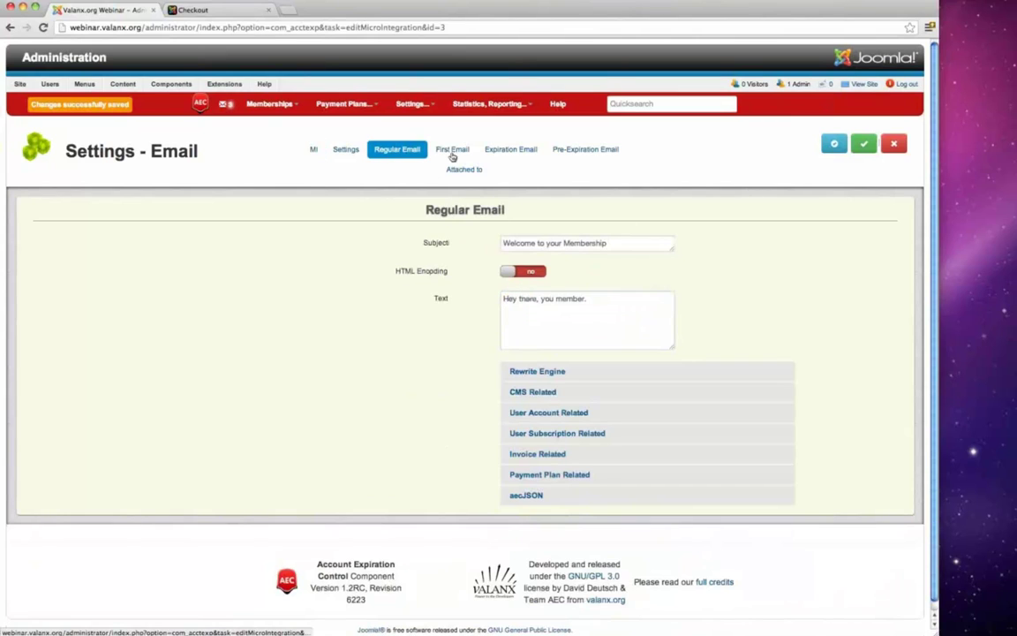
Step: Write the pre-expiration email: subject 'Your membership is about to expire!', text 'Oh noes!'
click(567, 151)
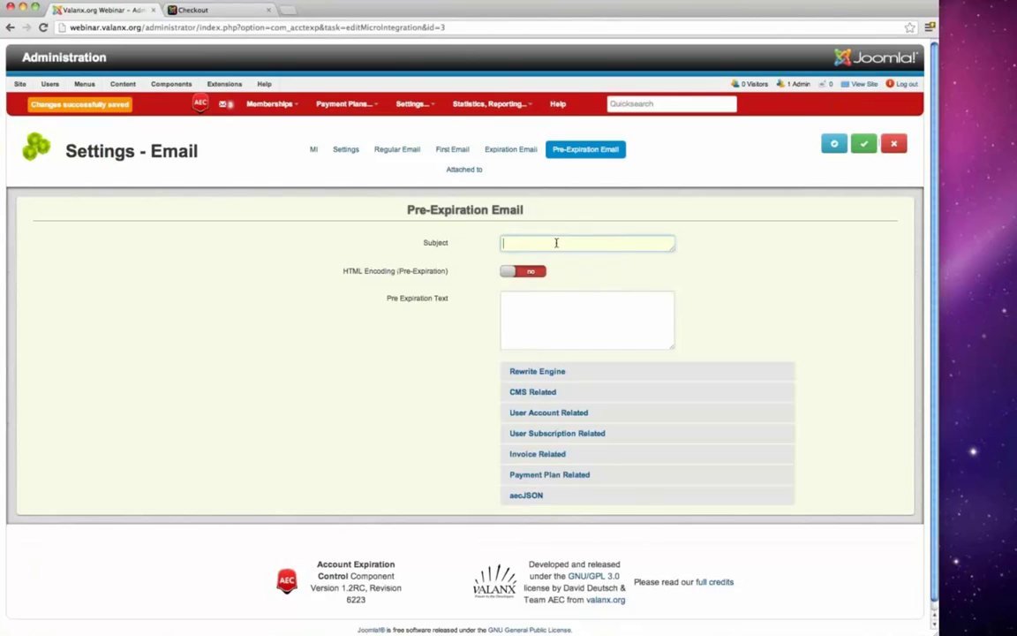
text(Your membership is about to expire)
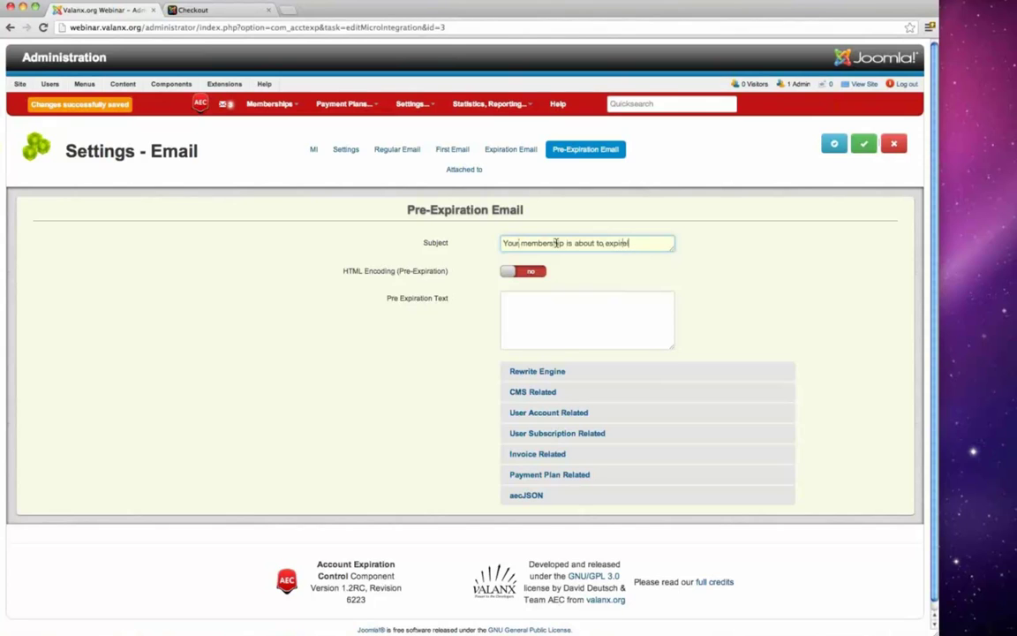
key(Tab)
text(Oh)
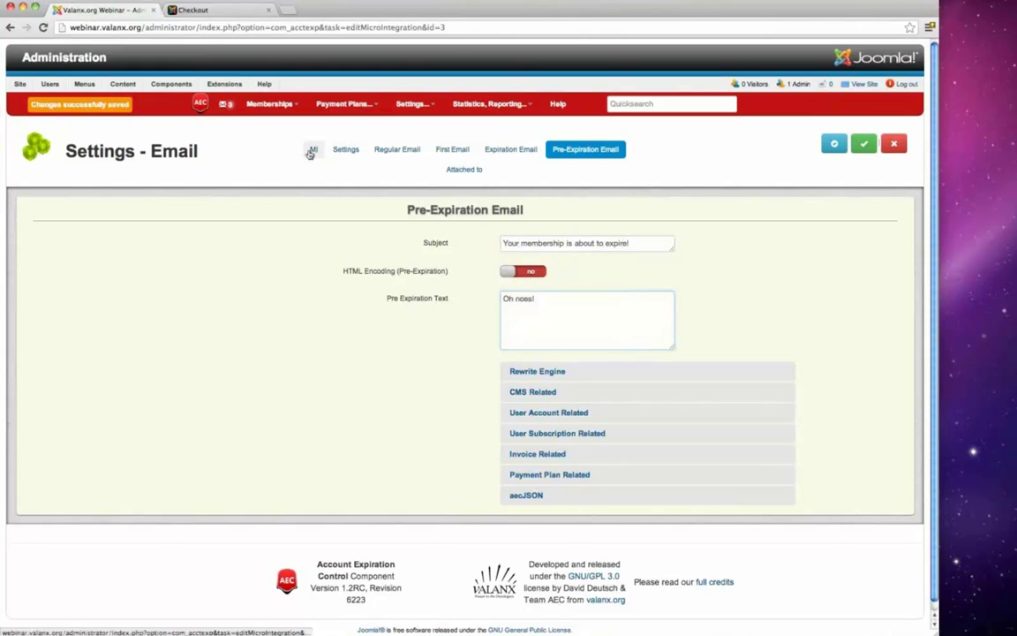
click(313, 149)
mouse_move(433, 536)
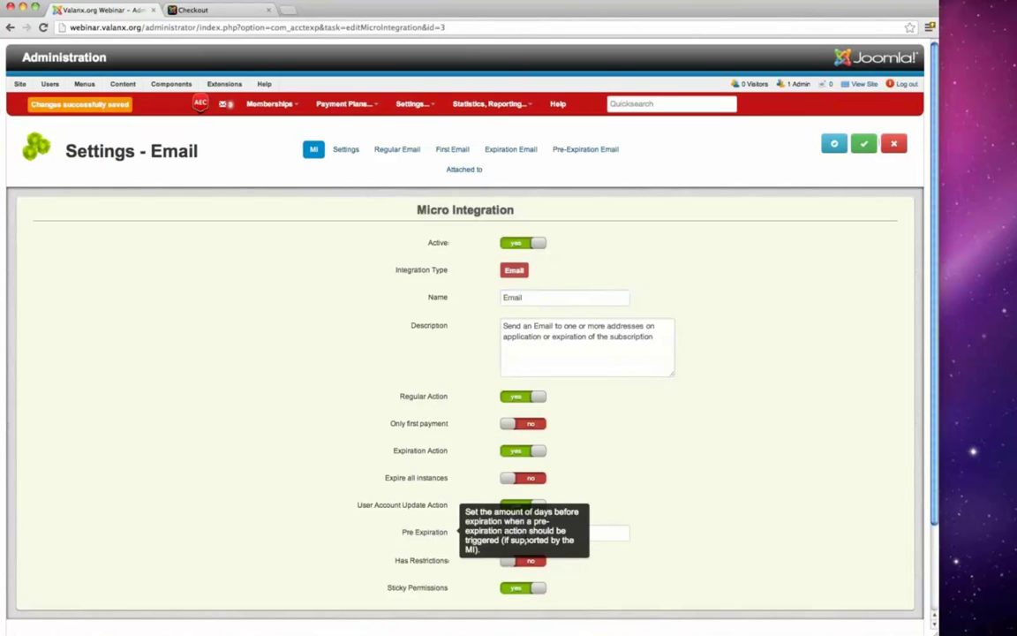
Step: Set Pre Expiration to 7 days, save the Email integration, and reopen it from the list
click(601, 533)
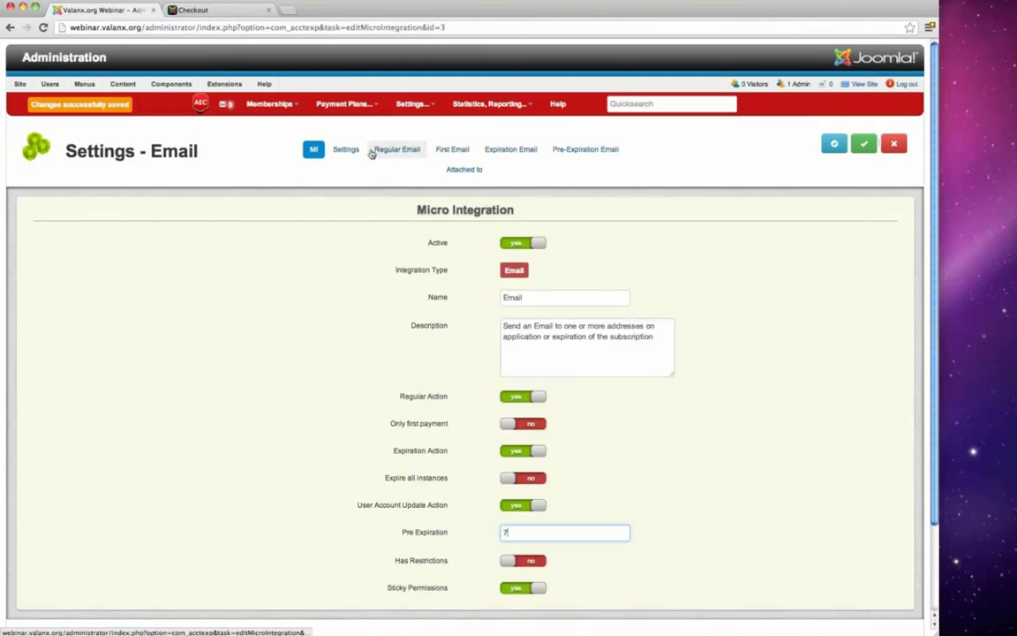
click(865, 145)
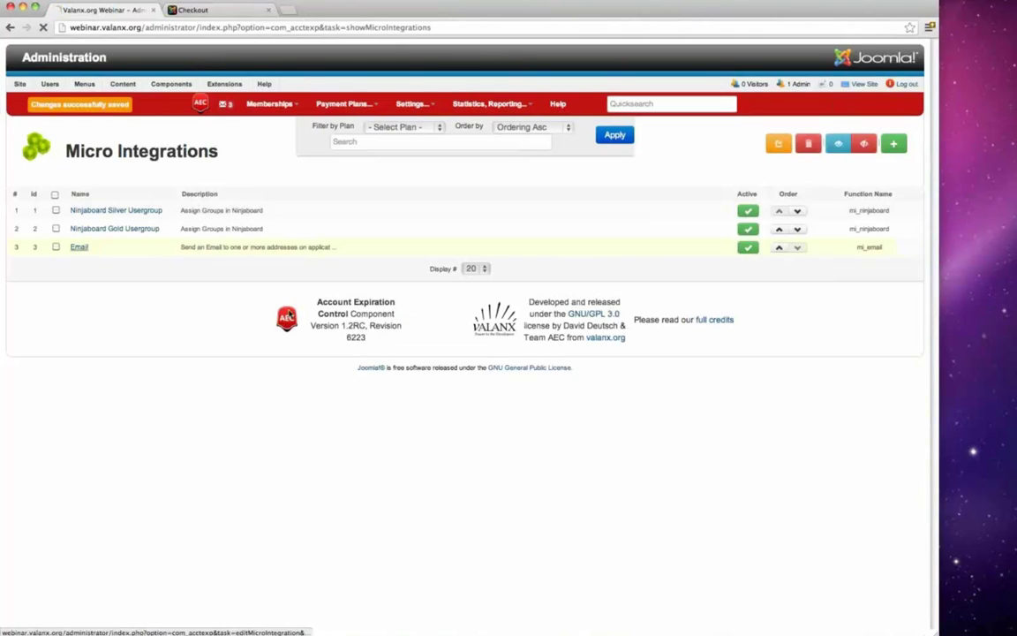
click(80, 248)
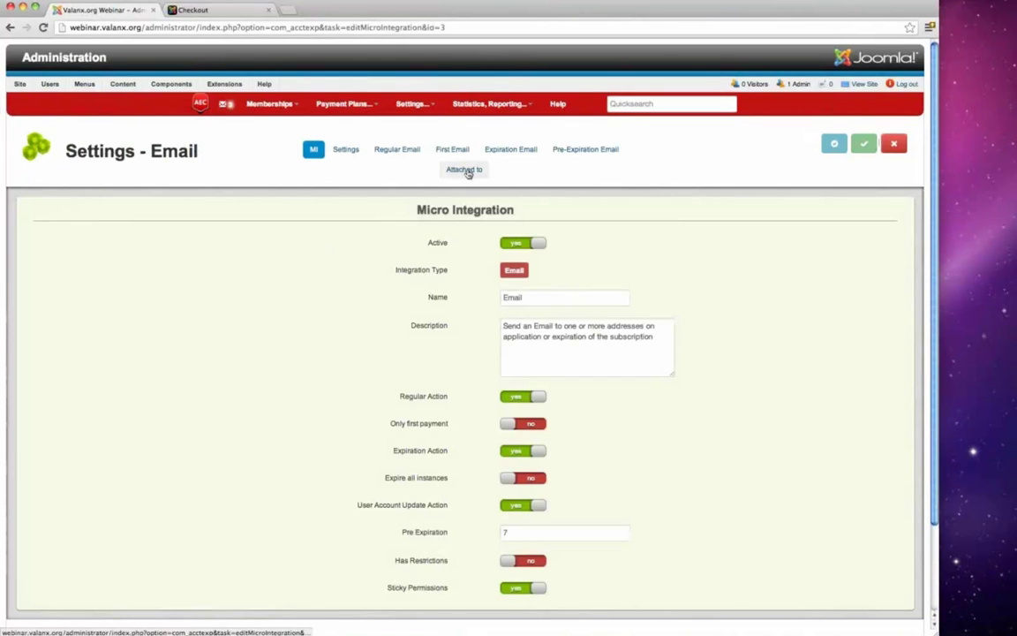
Step: Attach the Email integration to the Silver and Gold Membership plans and save it
click(466, 170)
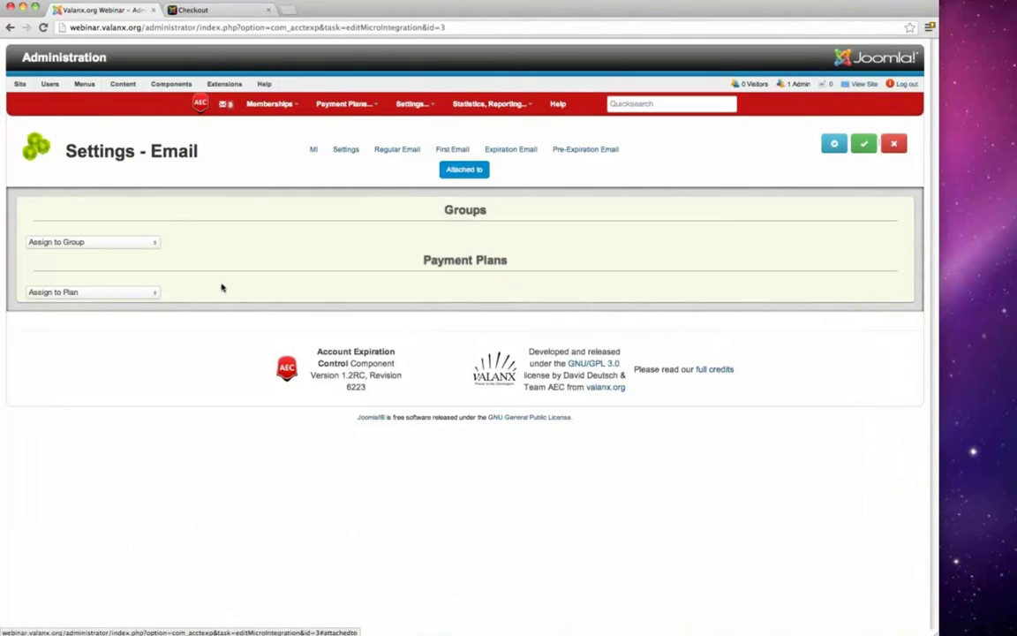
click(117, 292)
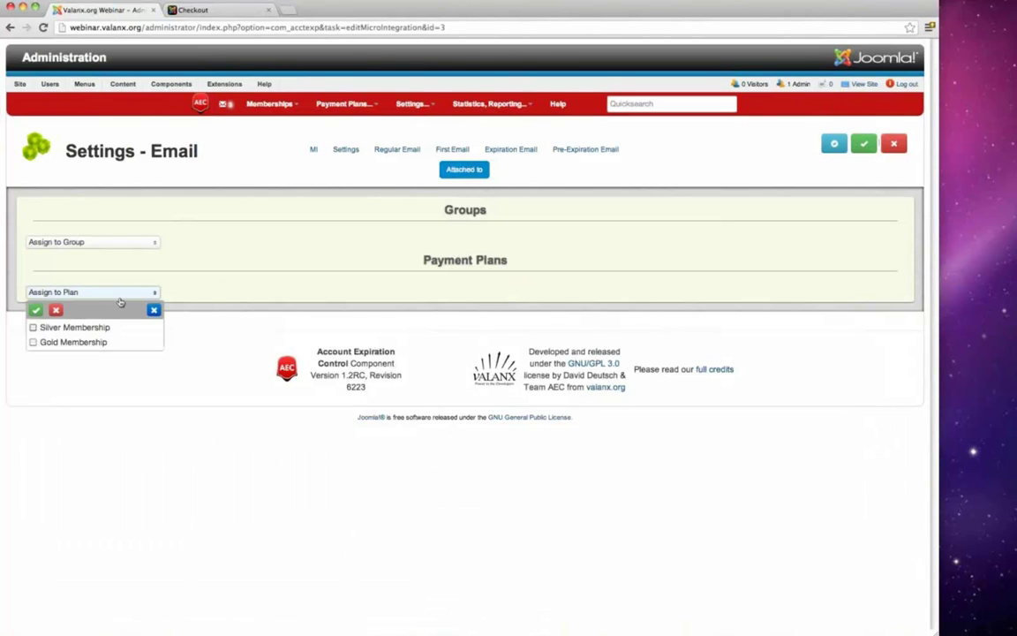
click(33, 328)
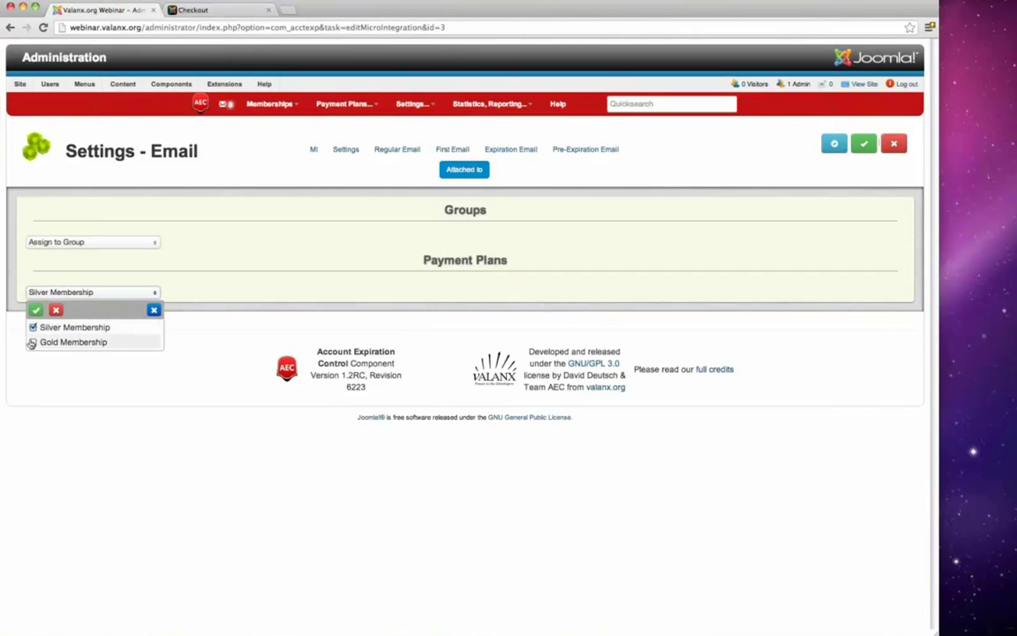
click(33, 341)
click(296, 279)
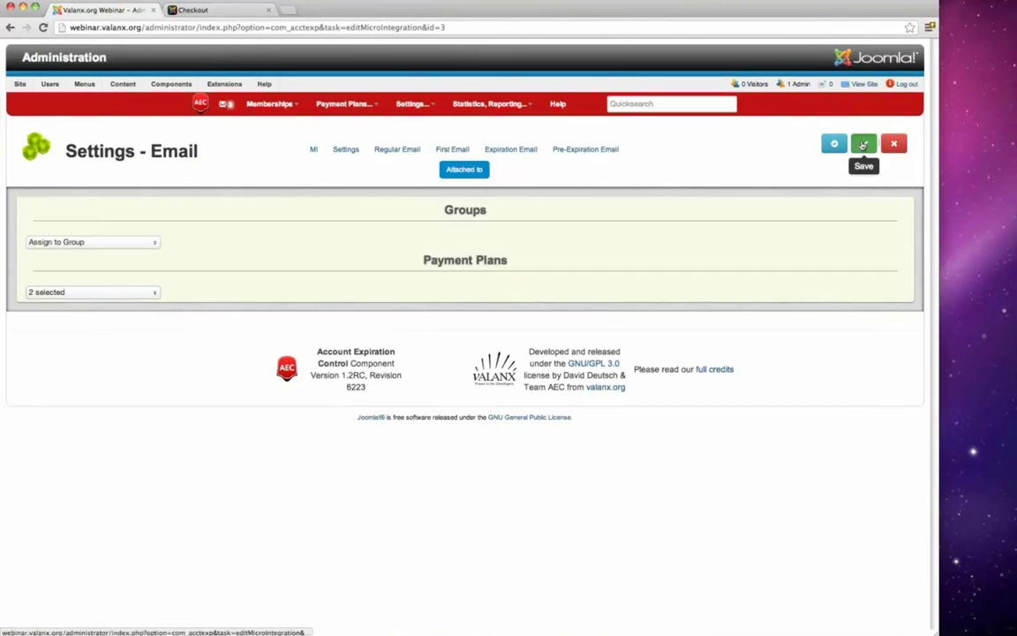
click(863, 143)
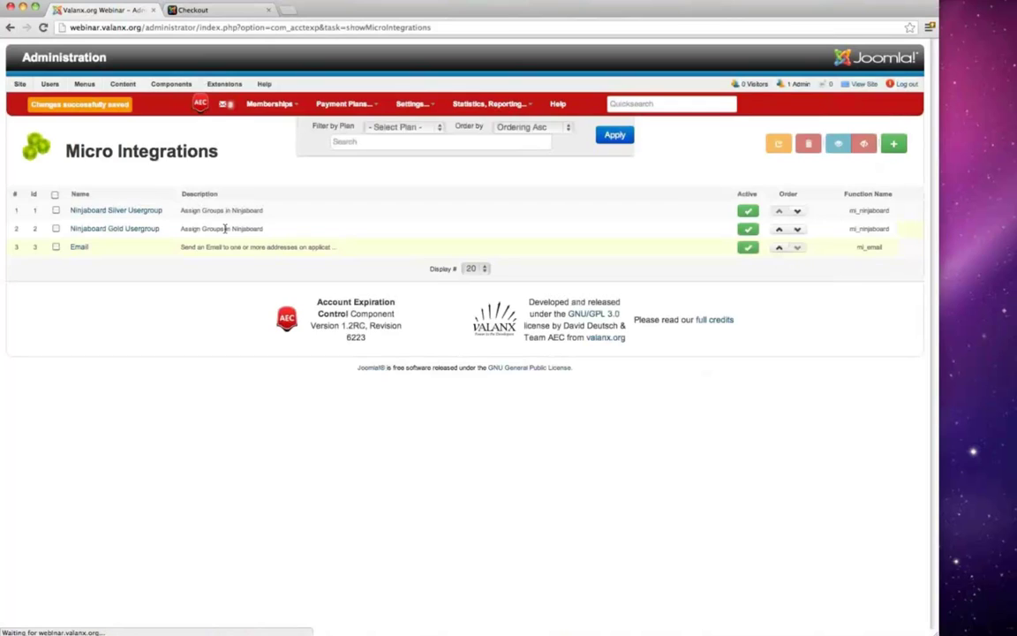
Step: Attach the Ninjaboard Silver Usergroup integration to Silver Membership and save it
click(104, 211)
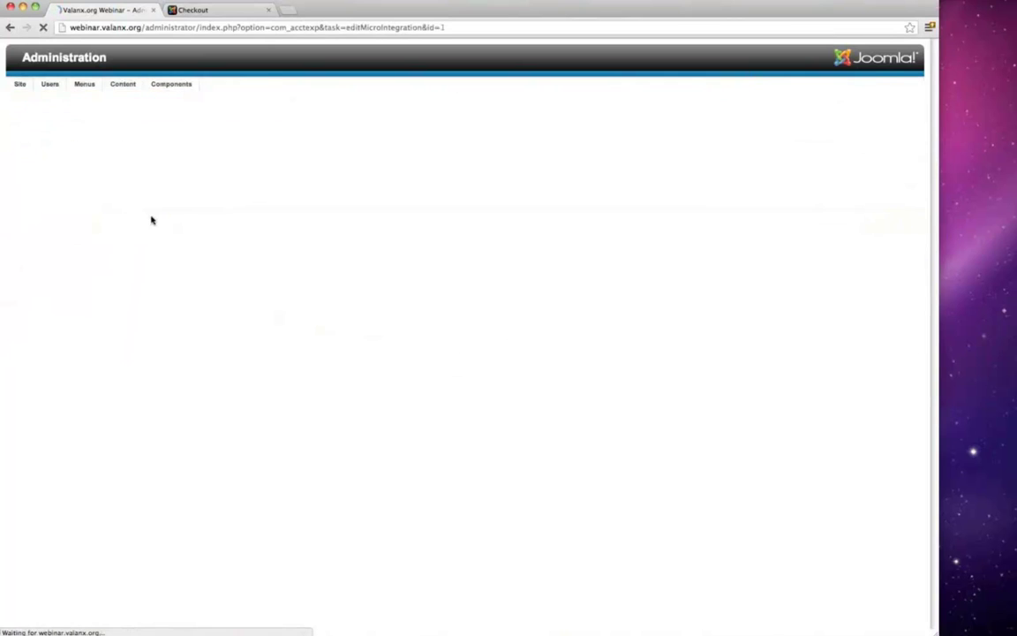
click(36, 292)
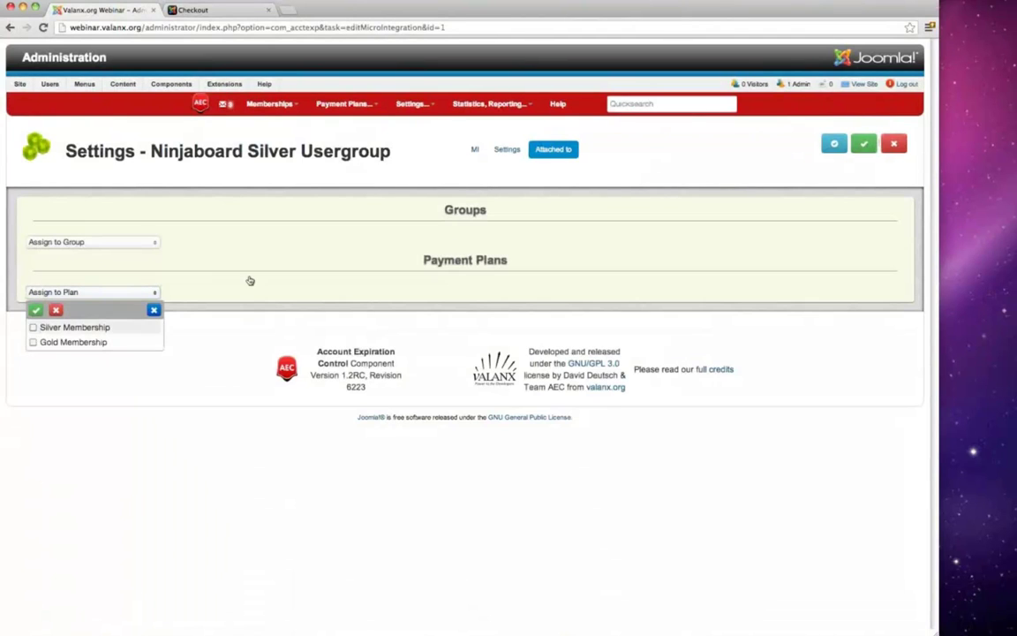
click(74, 327)
click(864, 143)
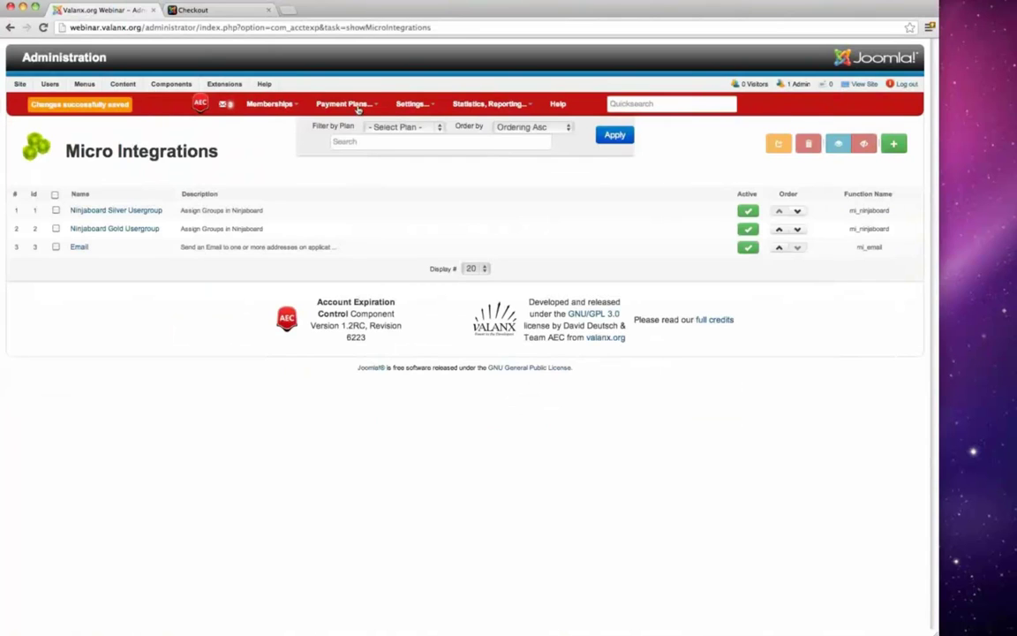
Step: In the Gold Membership plan, switch Ninjaboard Gold Usergroup to yes and save the plan
click(358, 108)
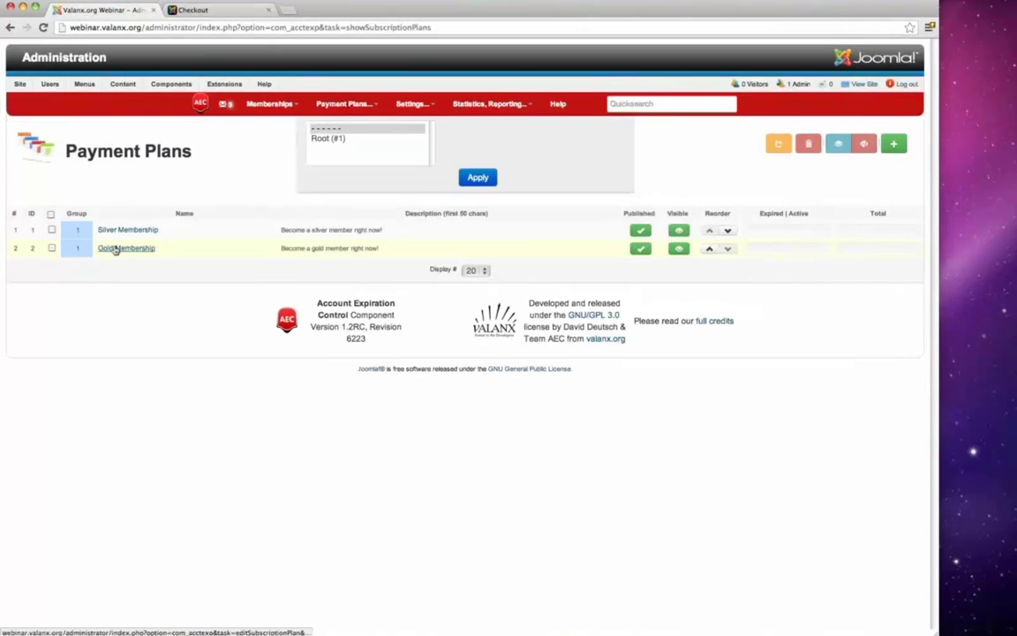
click(115, 248)
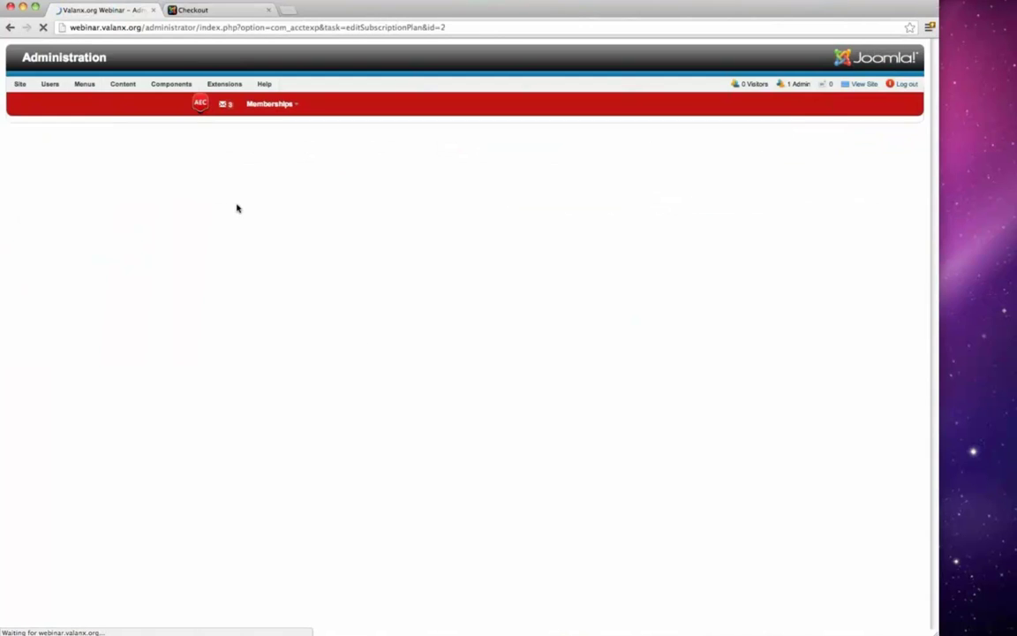
click(603, 150)
drag(303, 294, 322, 371)
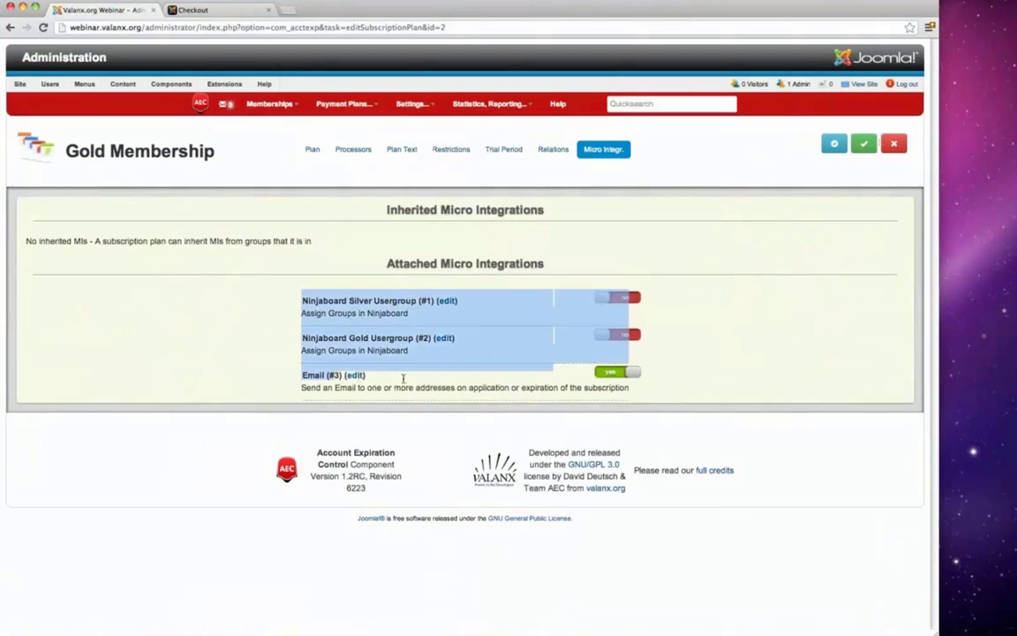
click(291, 335)
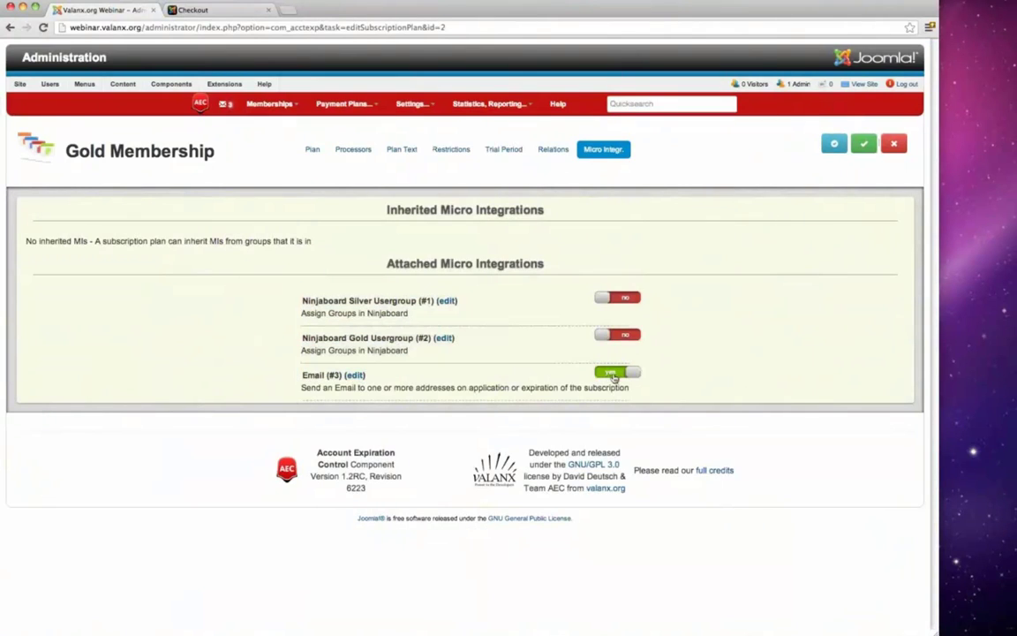
click(623, 336)
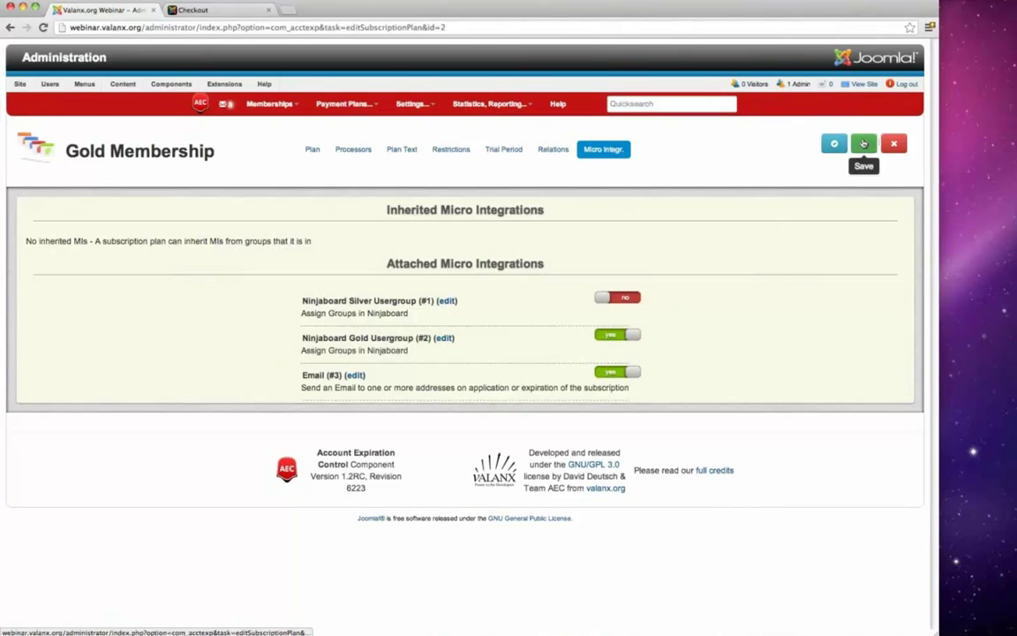
click(864, 144)
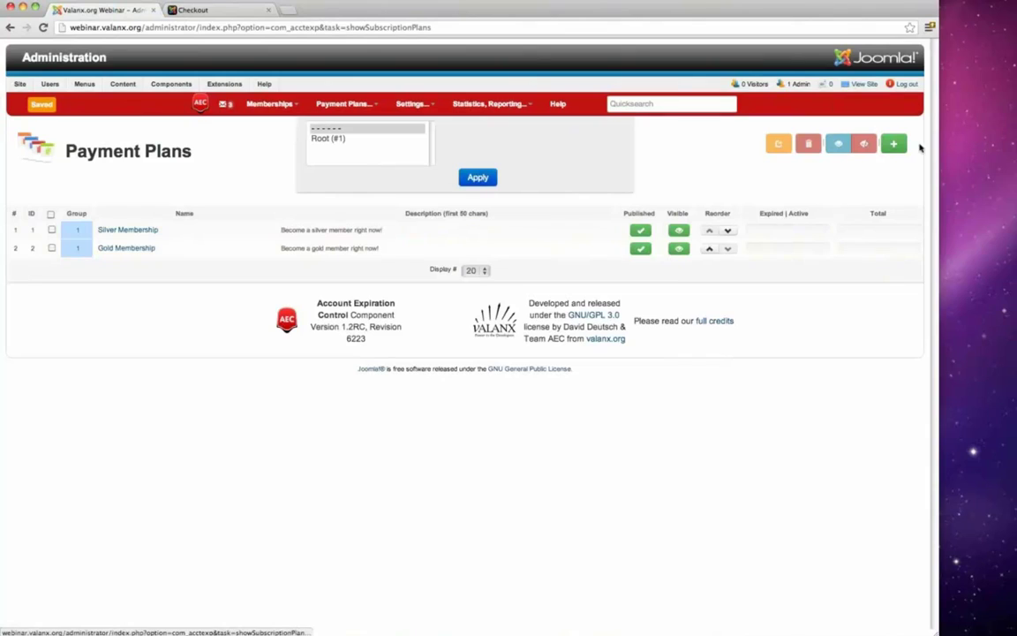
Step: Create a new System > Eventlog micro integration and apply it
click(897, 144)
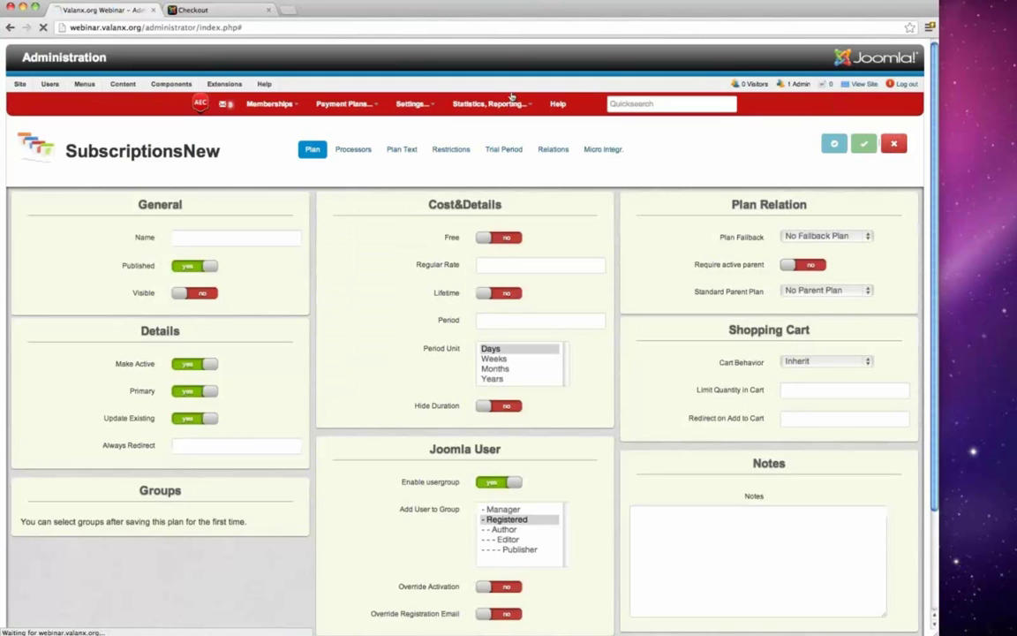
mouse_move(344, 103)
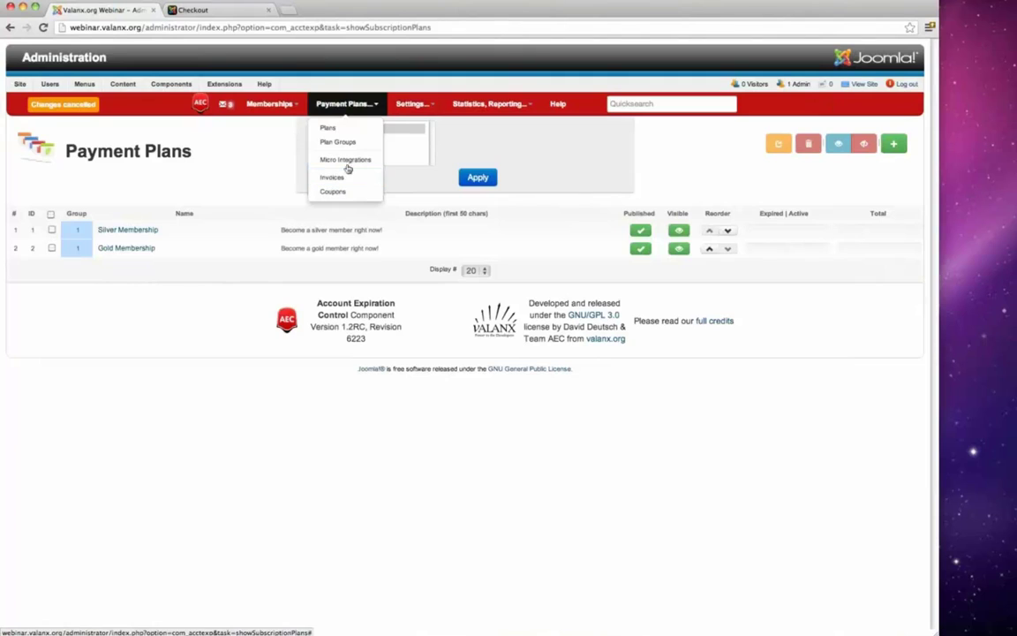
click(339, 159)
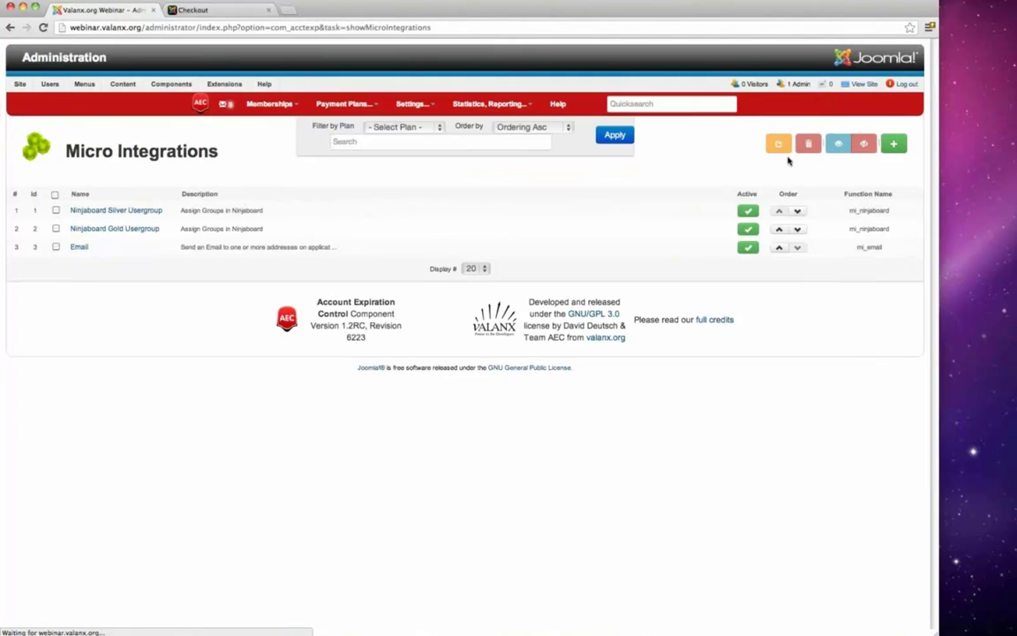
click(891, 144)
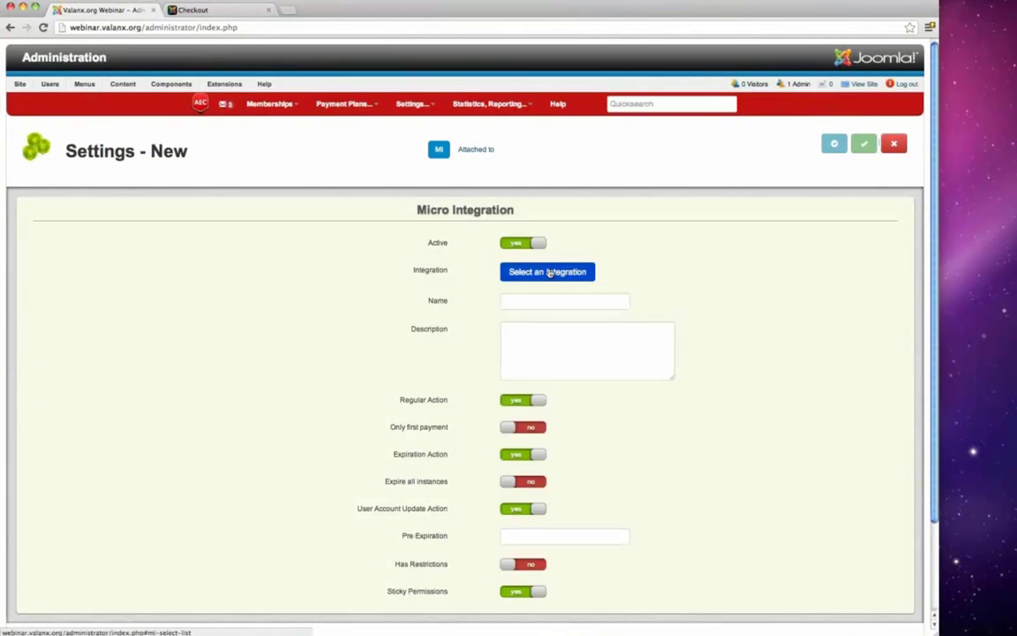
click(549, 273)
scroll(565, 397, down, 1)
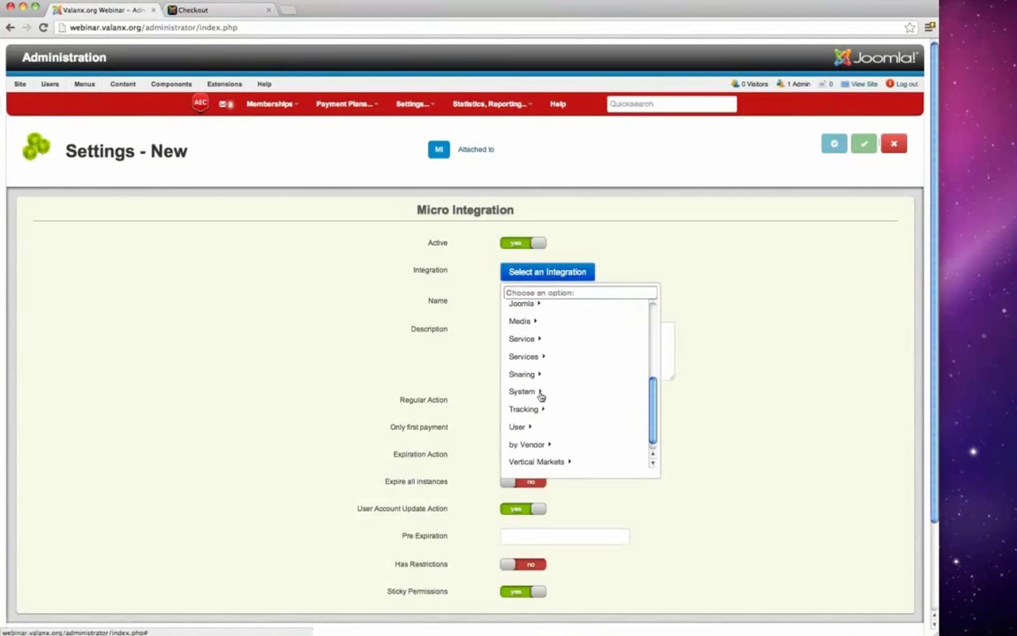
click(540, 393)
scroll(547, 357, down, 2)
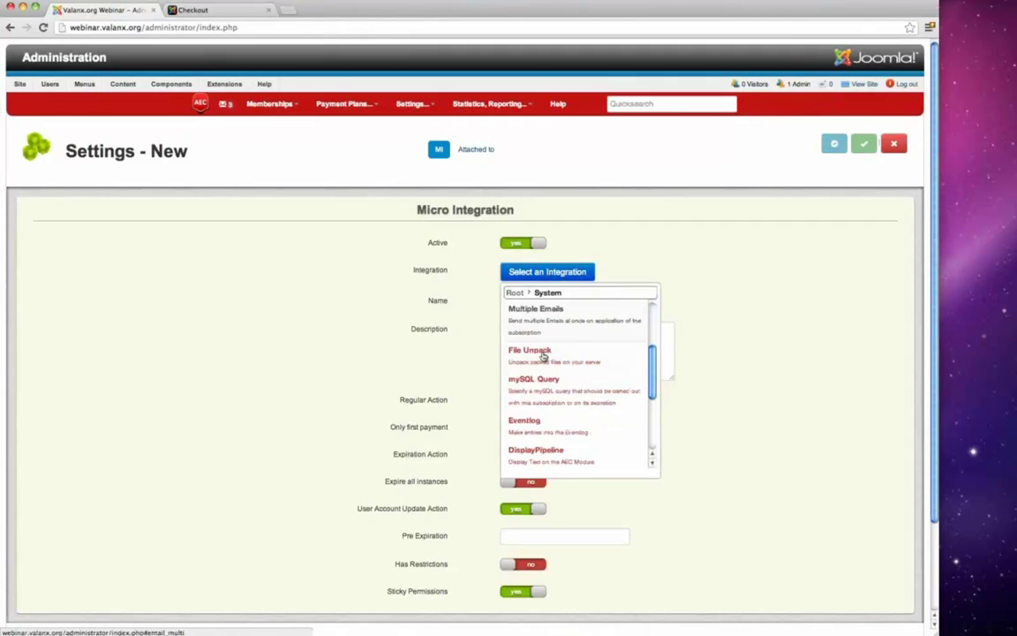
scroll(549, 356, down, 2)
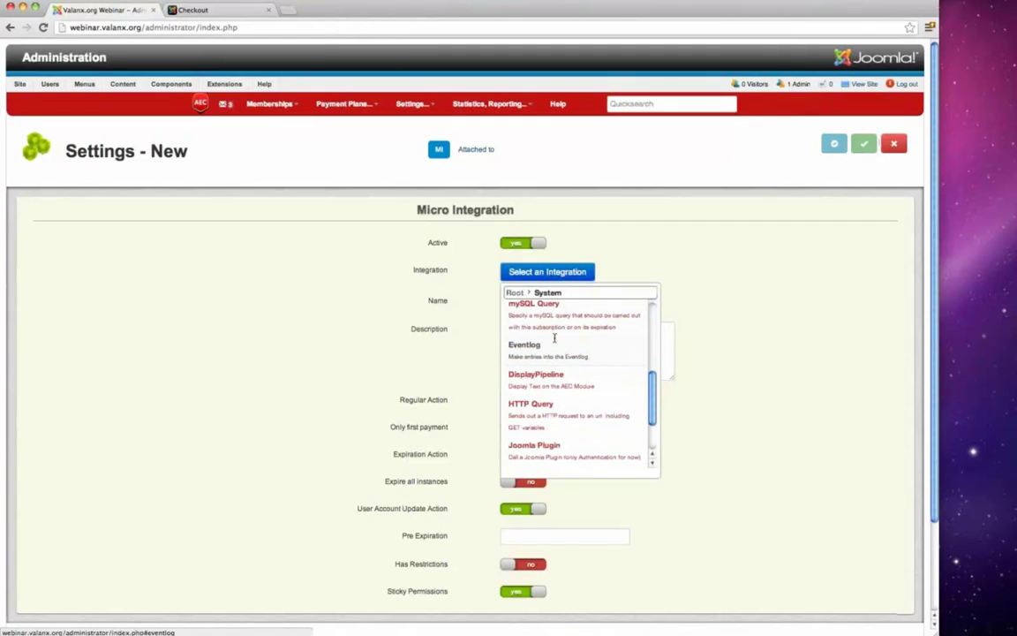
click(552, 349)
click(572, 303)
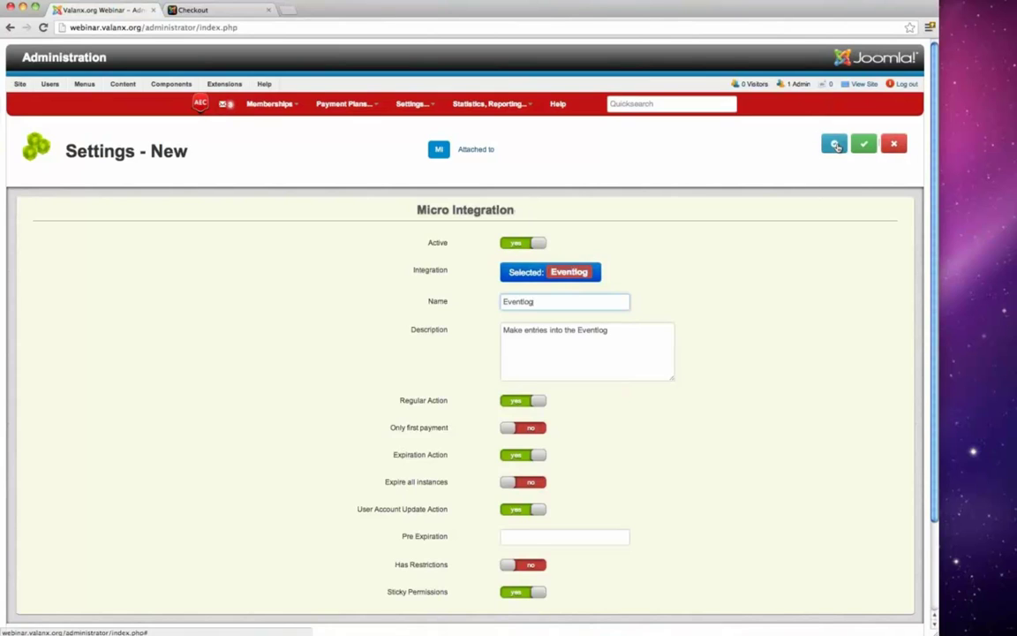
click(834, 144)
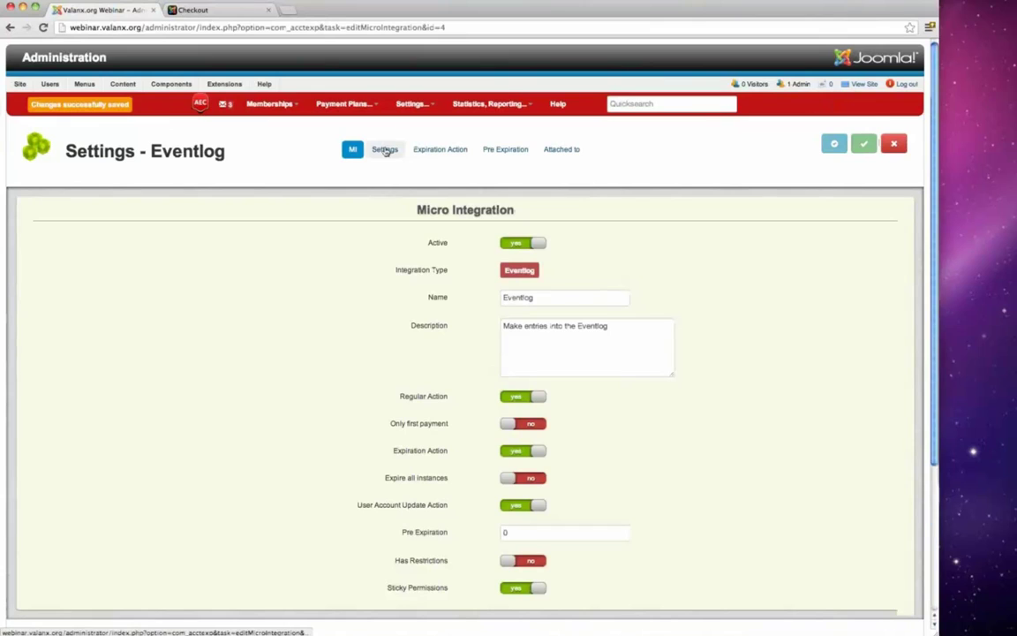
Step: Fill Eventlog settings: Short 'short', Tags 'tag', Text 'Hey there, something happened for a user'
click(385, 150)
click(545, 236)
text(short)
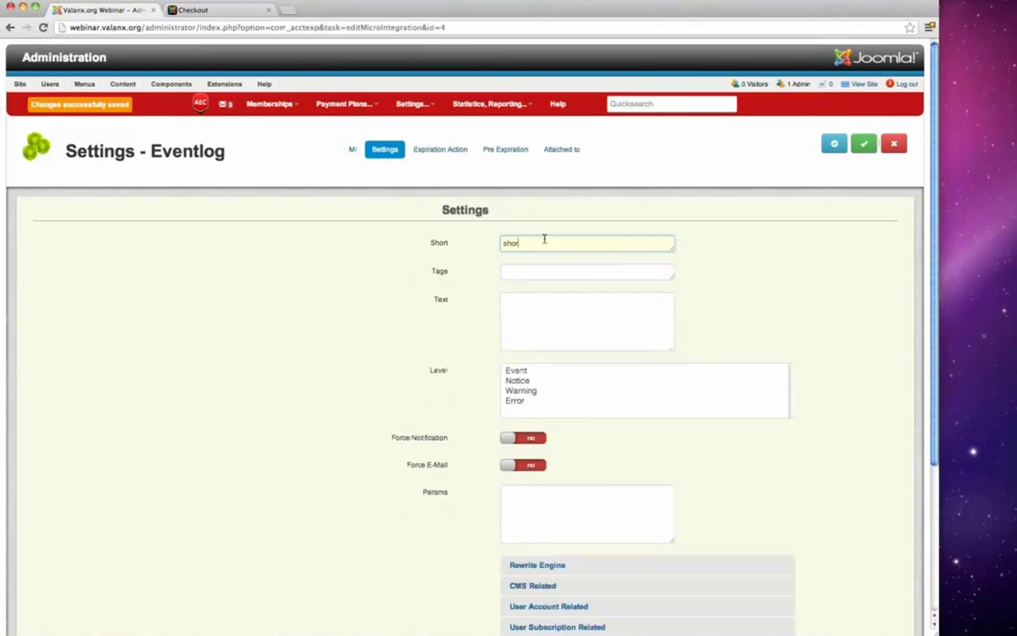
key(Tab)
text(tag)
key(Tab)
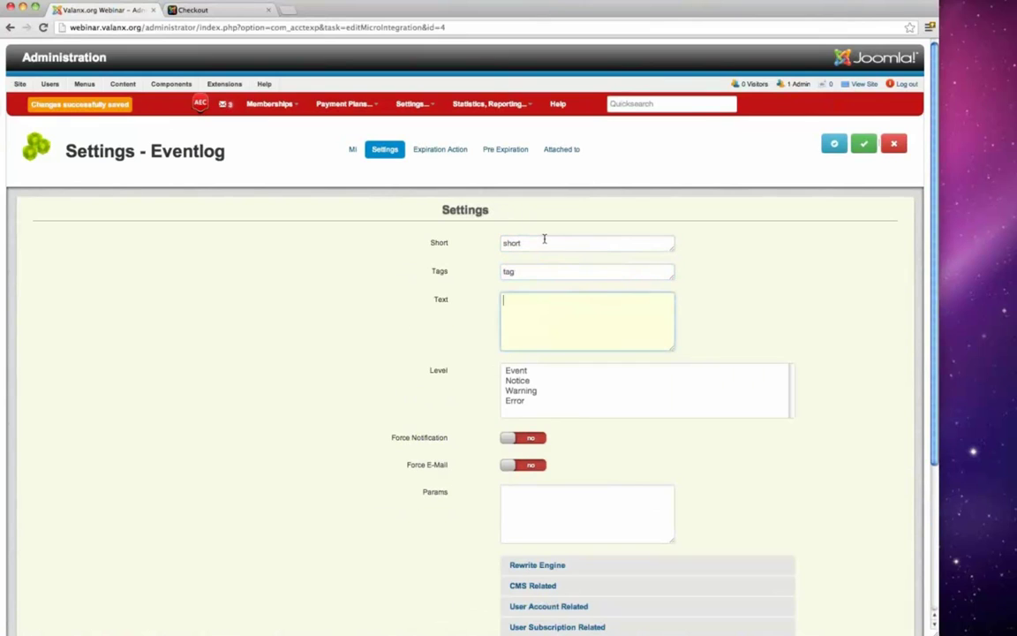
text(Hey there, something happened for a )
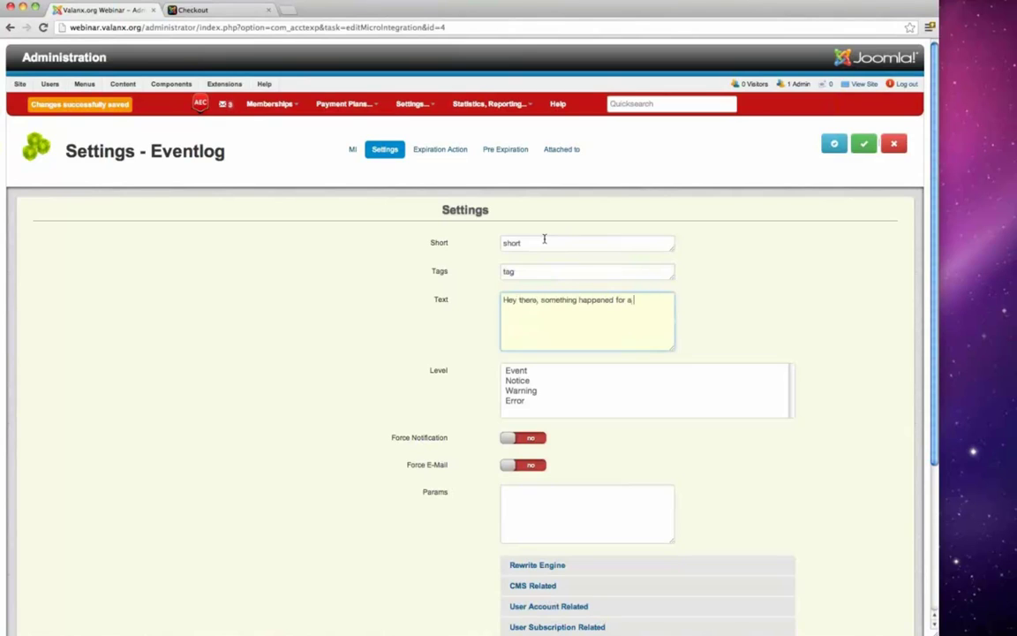
text(user)
Step: Append the [[user_username]] placeholder to the log text and set the level to Notice
scroll(486, 538, down, 1)
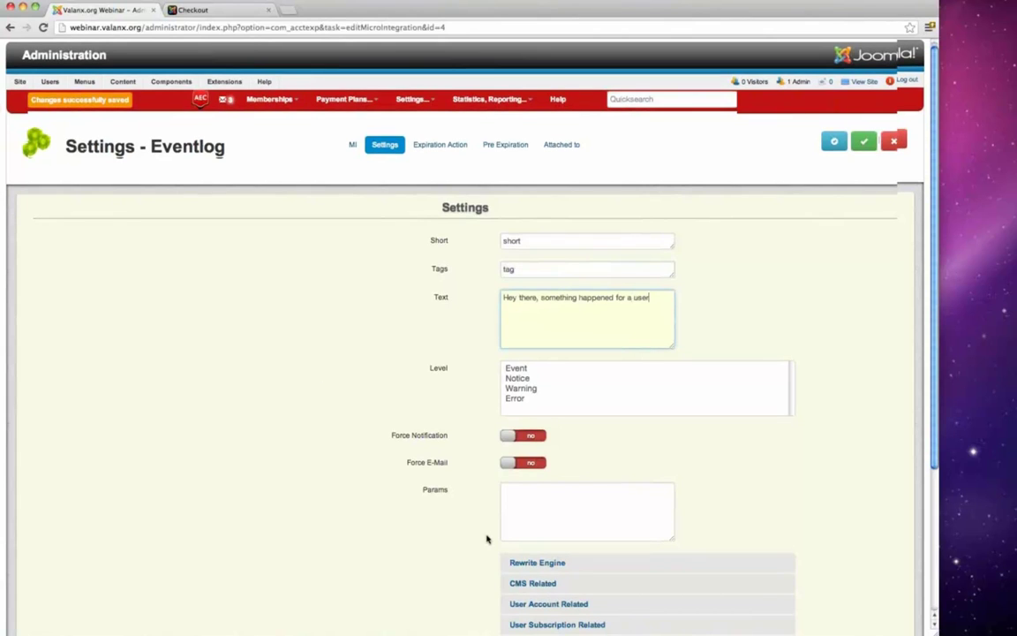
scroll(485, 539, down, 4)
click(547, 403)
drag(527, 442, 579, 441)
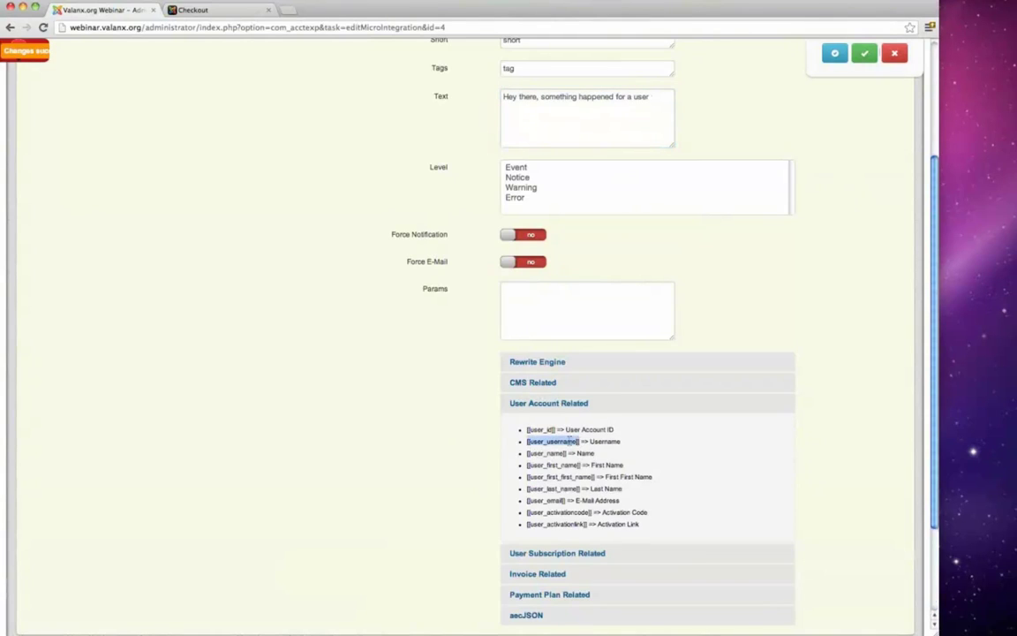
right_click(578, 440)
key(Down)
key(Return)
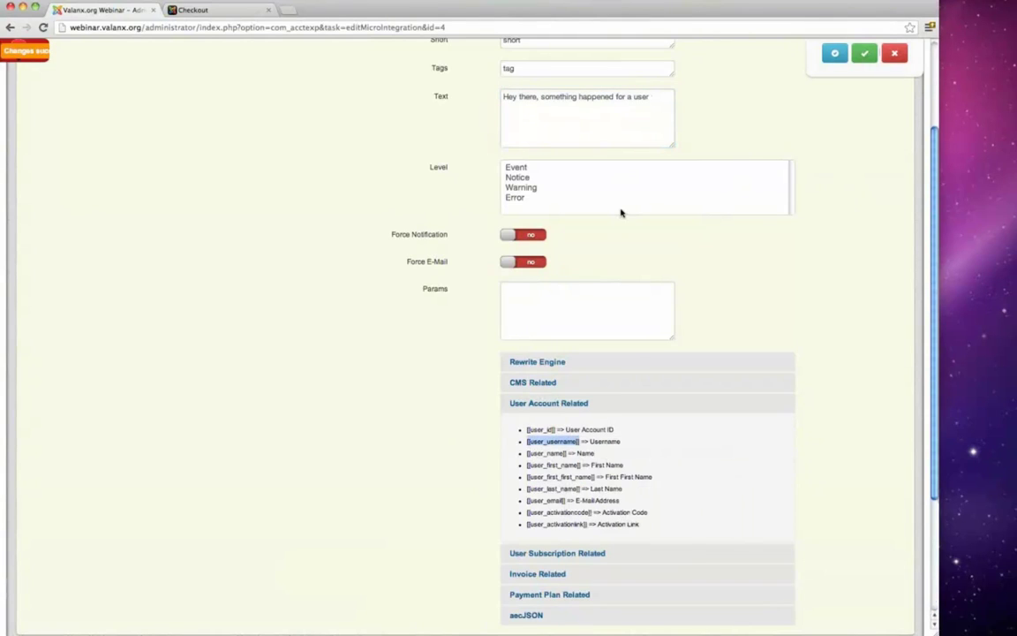
scroll(620, 212, up, 4)
click(663, 255)
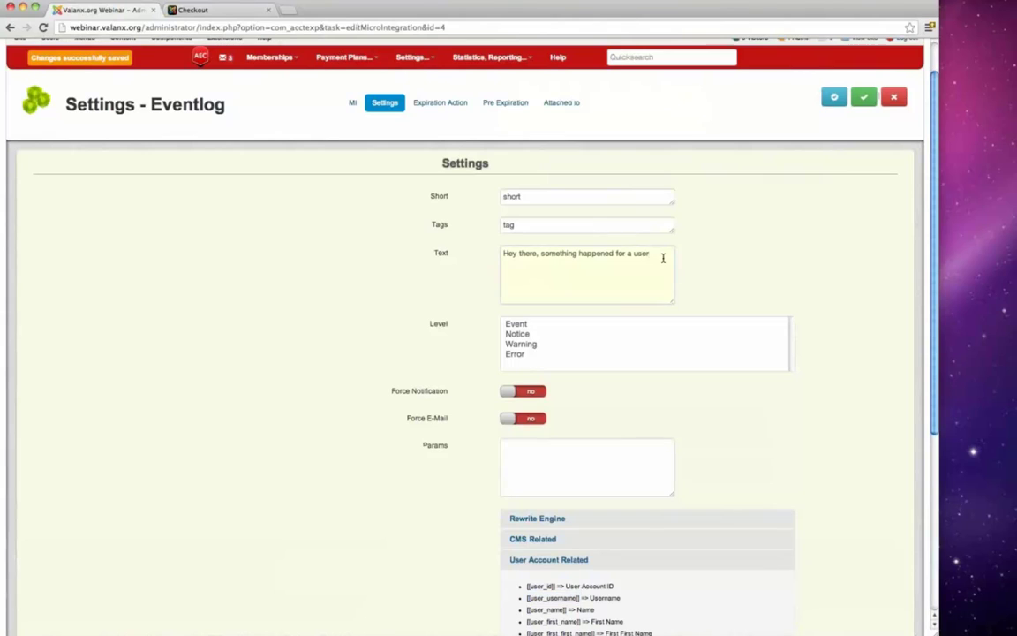
right_click(663, 255)
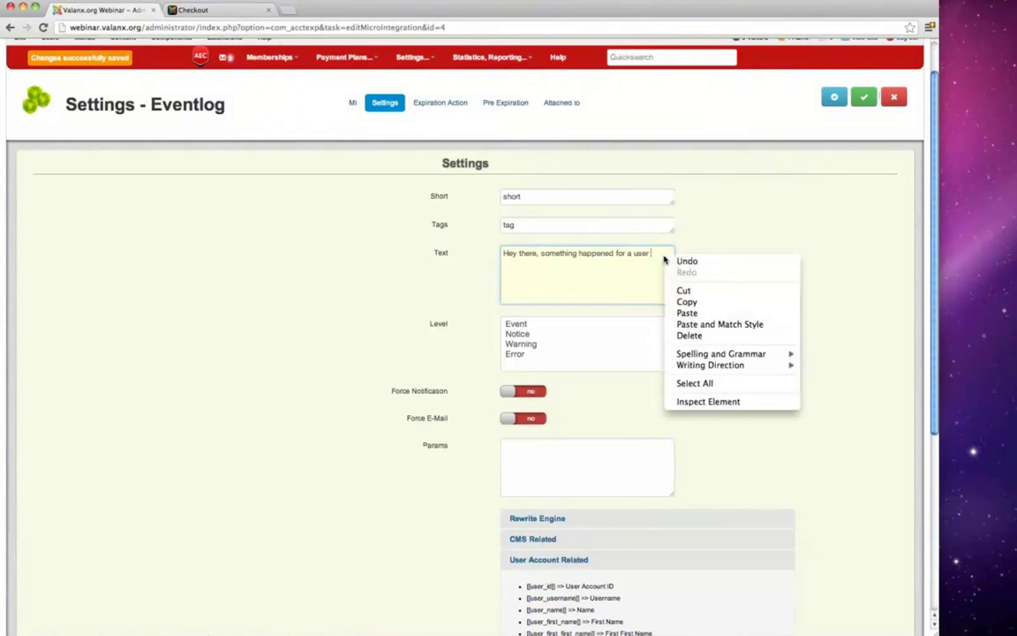
click(689, 312)
click(516, 334)
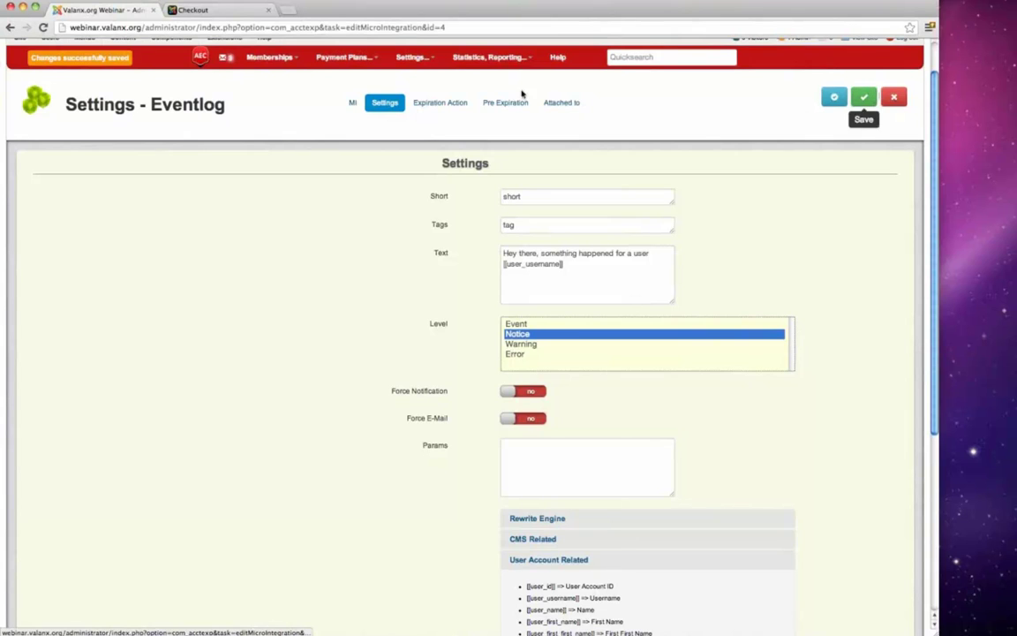
Step: Attach the Eventlog to both membership plans and apply the changes
click(549, 102)
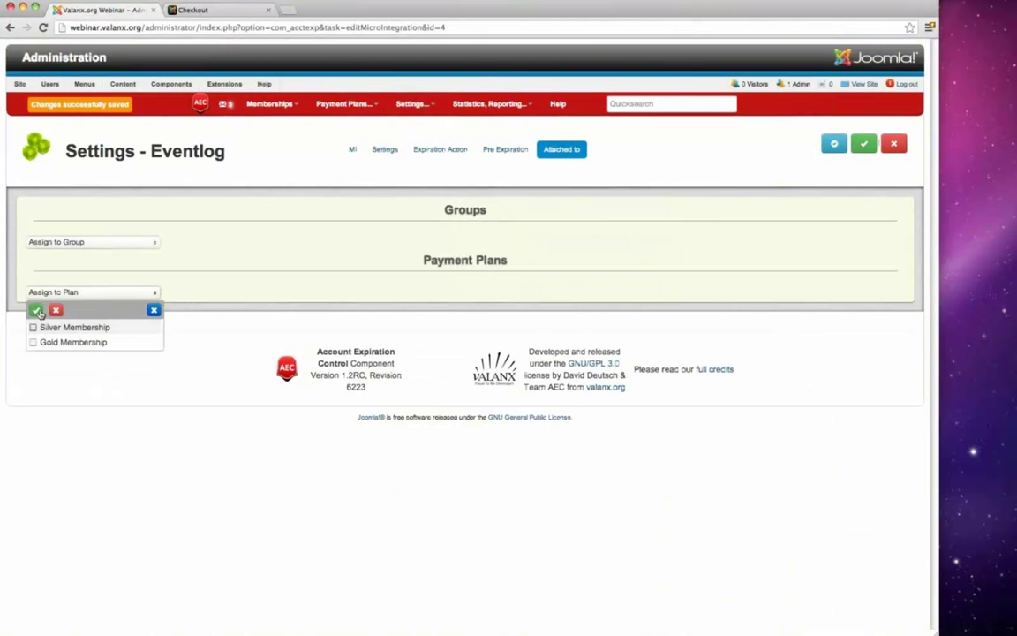
click(37, 310)
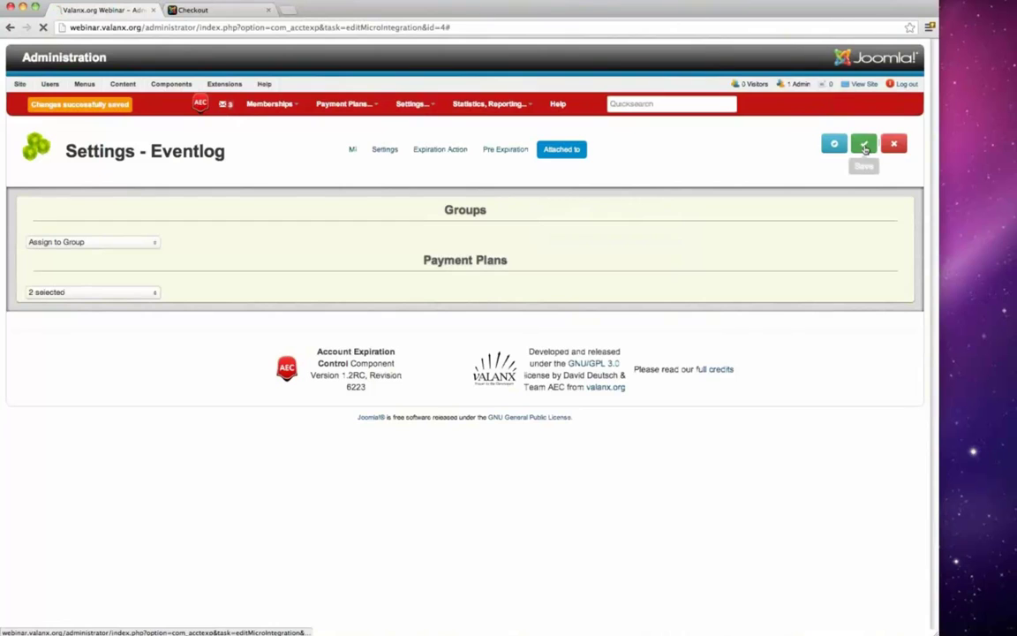
click(832, 142)
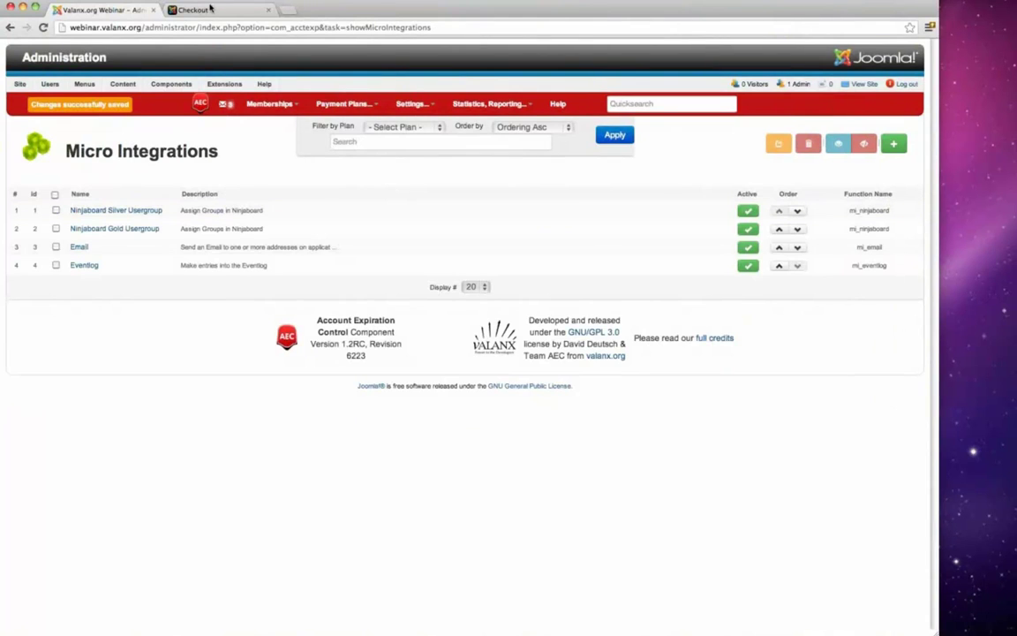
Step: Find the test user under Memberships > Non Members, open their settings and the invoice checkout
click(268, 104)
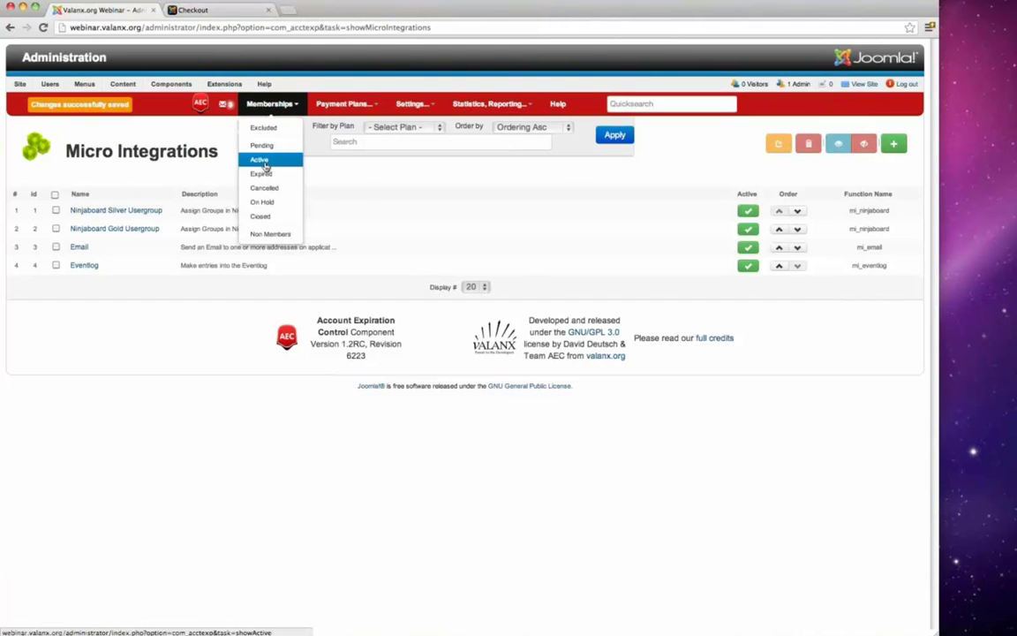
click(271, 234)
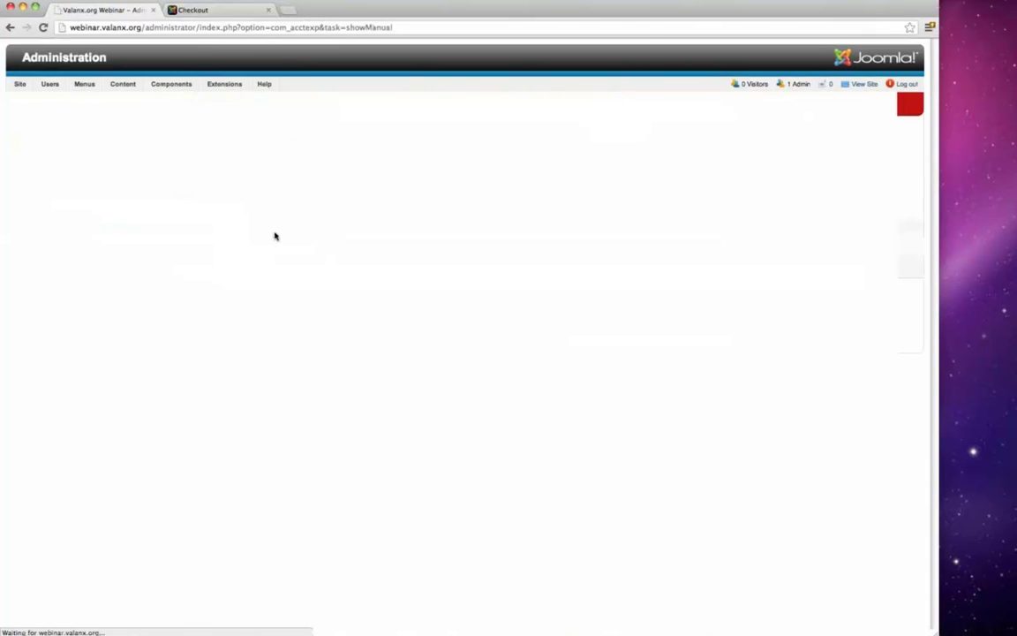
click(198, 245)
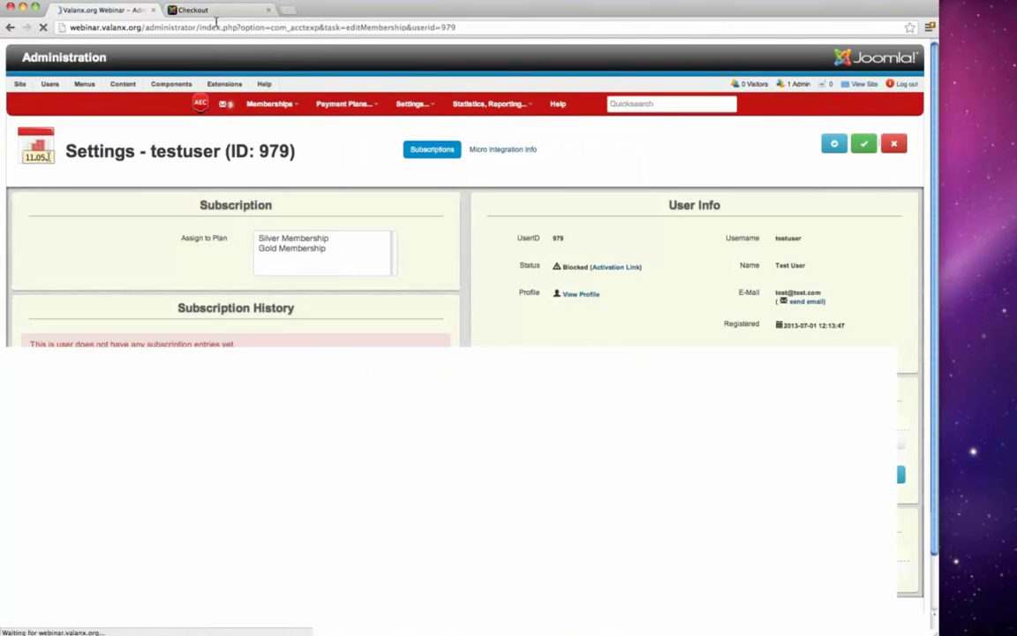
click(201, 10)
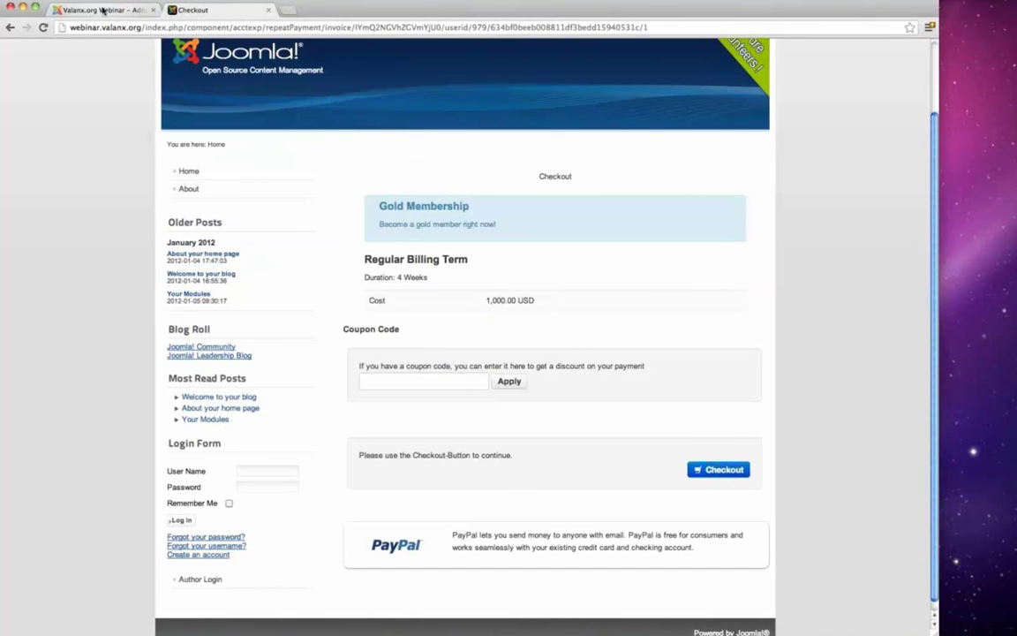
Step: Switch back to the Settings - testuser (ID: 979) administrator tab
click(102, 11)
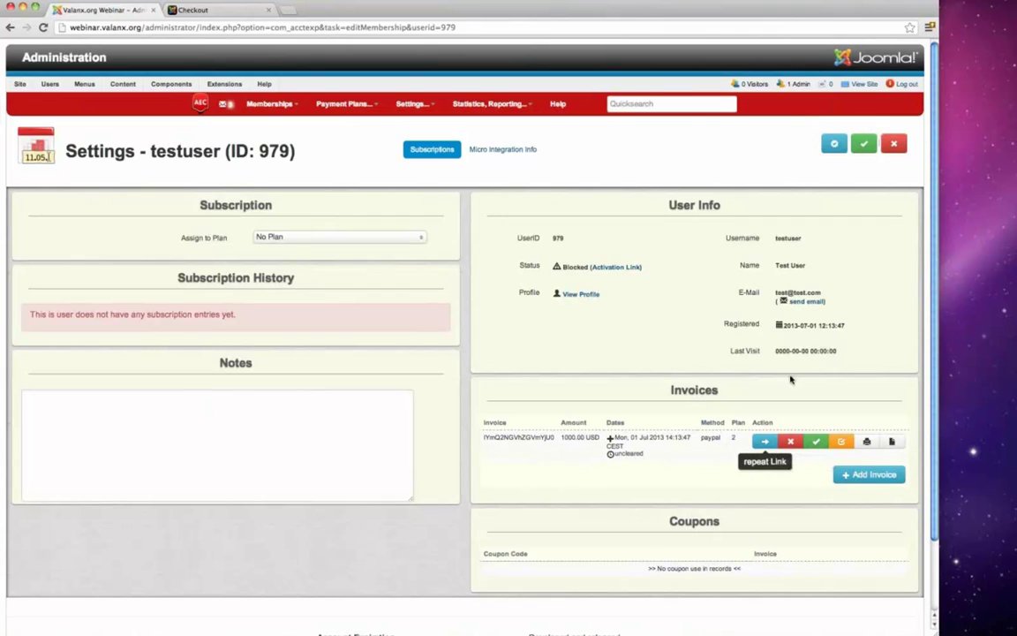
Step: Clear the 1000.00 USD PayPal invoice, open the activation link in a new tab, and reload
click(817, 442)
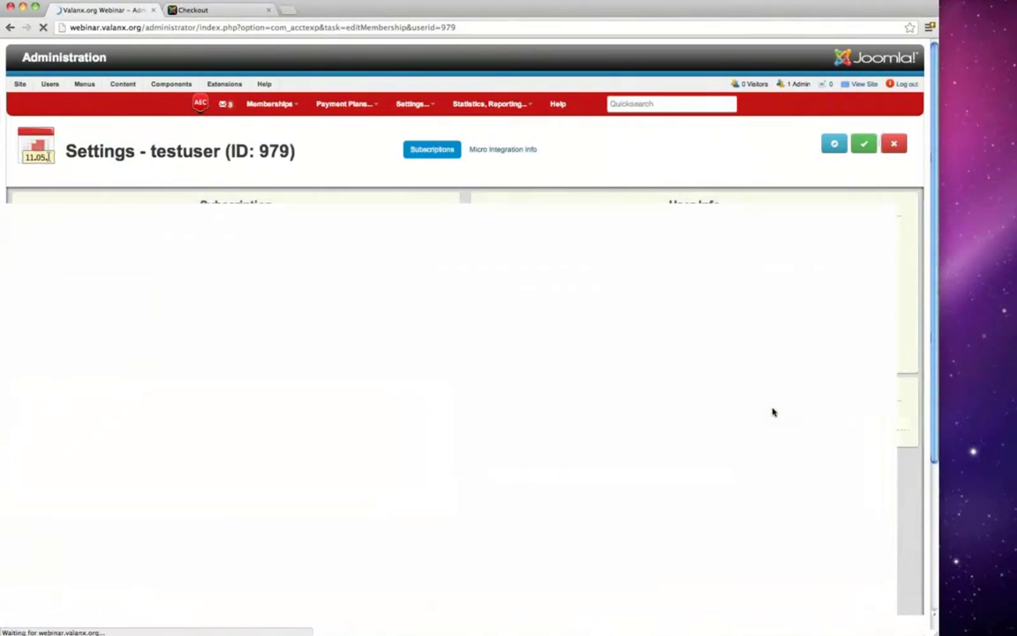
right_click(597, 266)
click(619, 274)
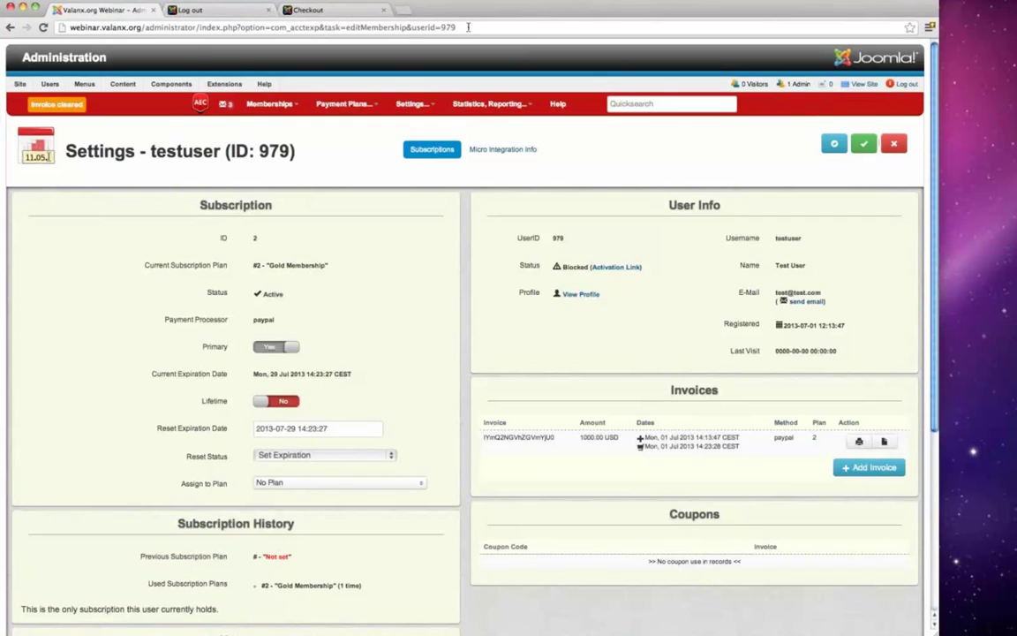
key(Return)
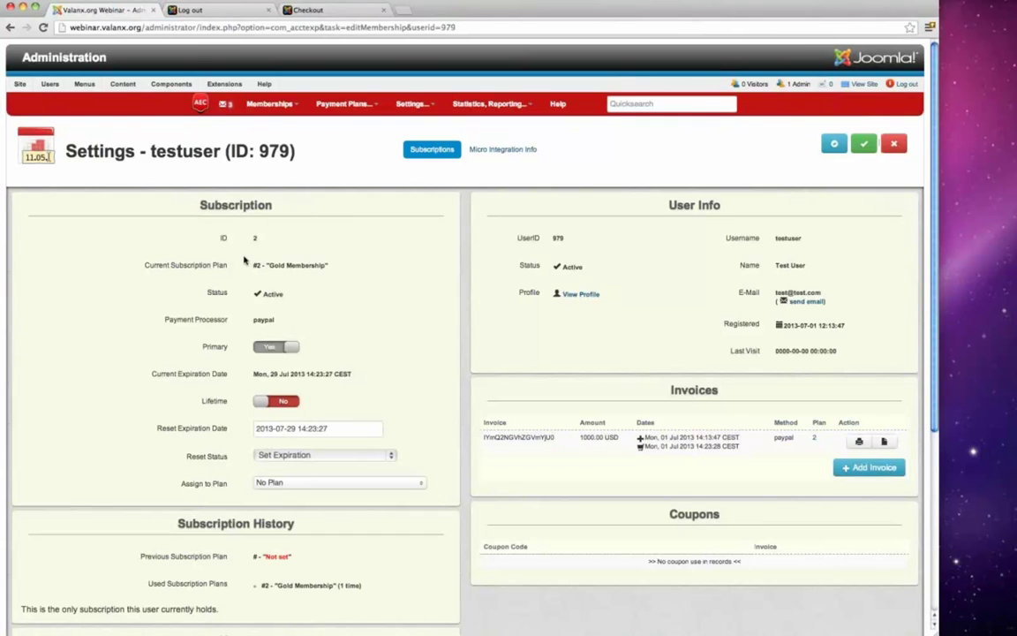
Step: Check that Gold Membership is now active until 29 Jul 2013 and the invoice has a payment date
drag(252, 265, 348, 267)
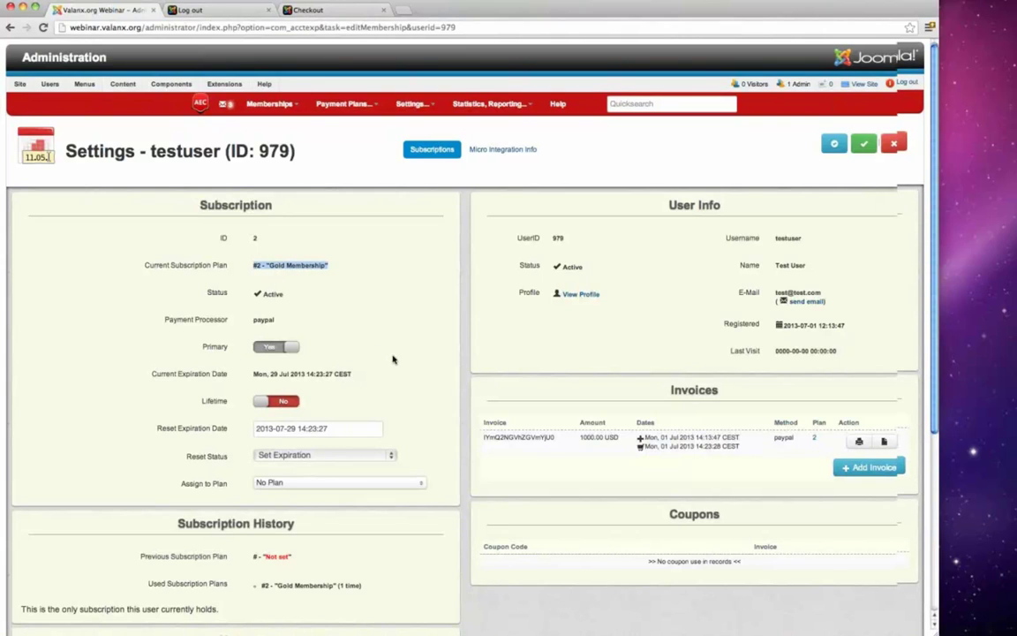
scroll(394, 359, down, 1)
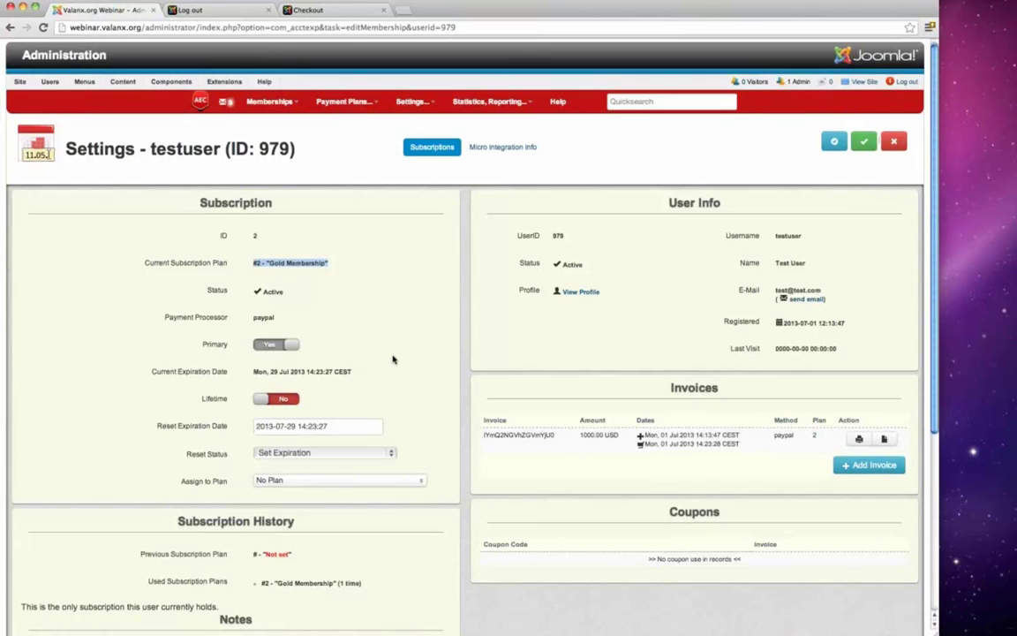
triple_click(393, 360)
scroll(372, 322, down, 1)
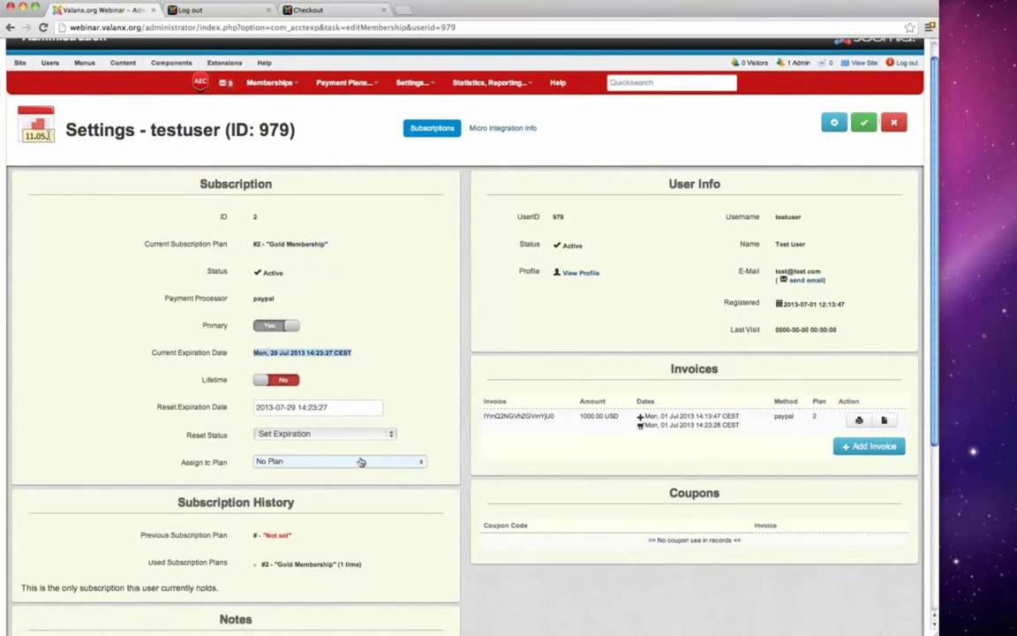
click(321, 409)
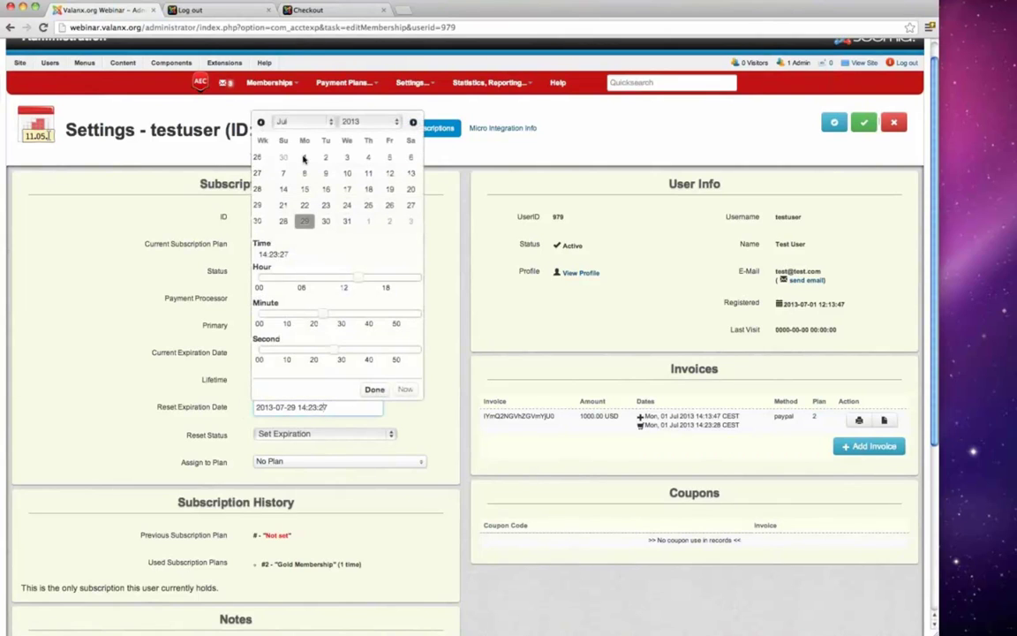
click(457, 386)
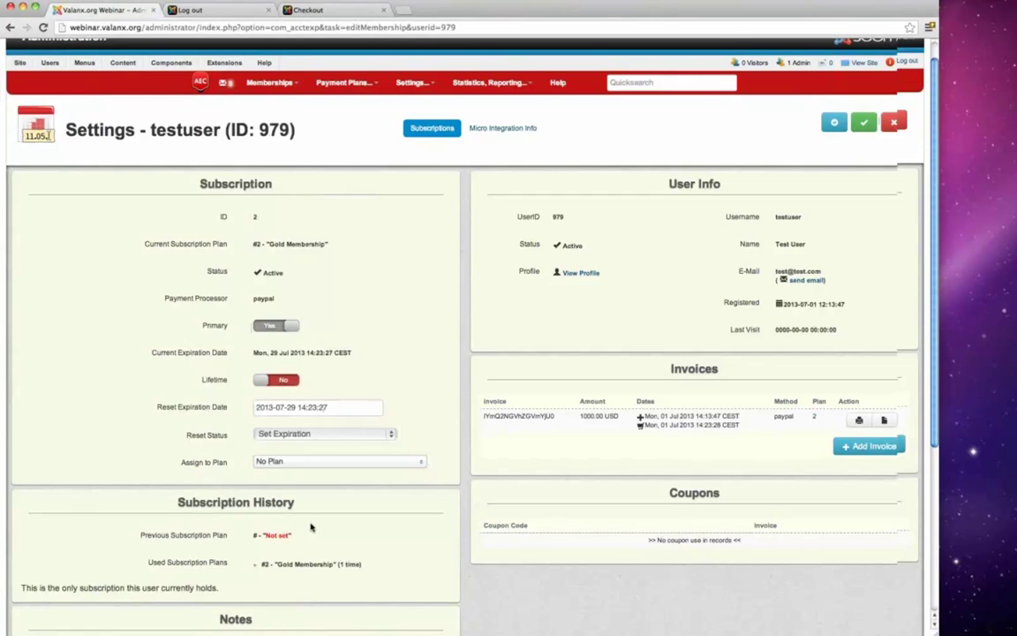
scroll(310, 527, down, 2)
scroll(319, 522, down, 3)
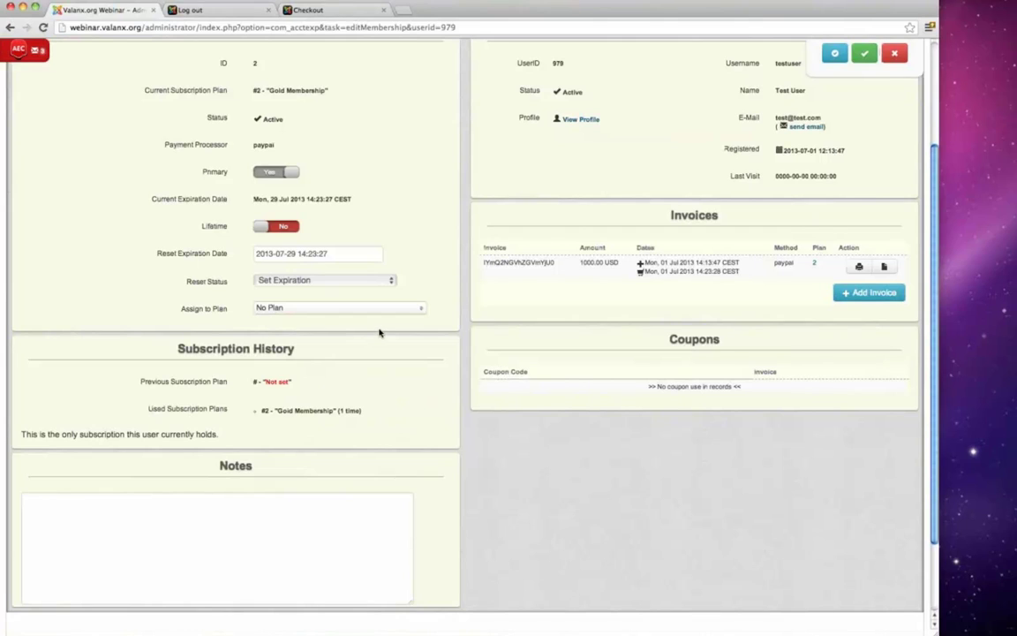
scroll(533, 396, up, 4)
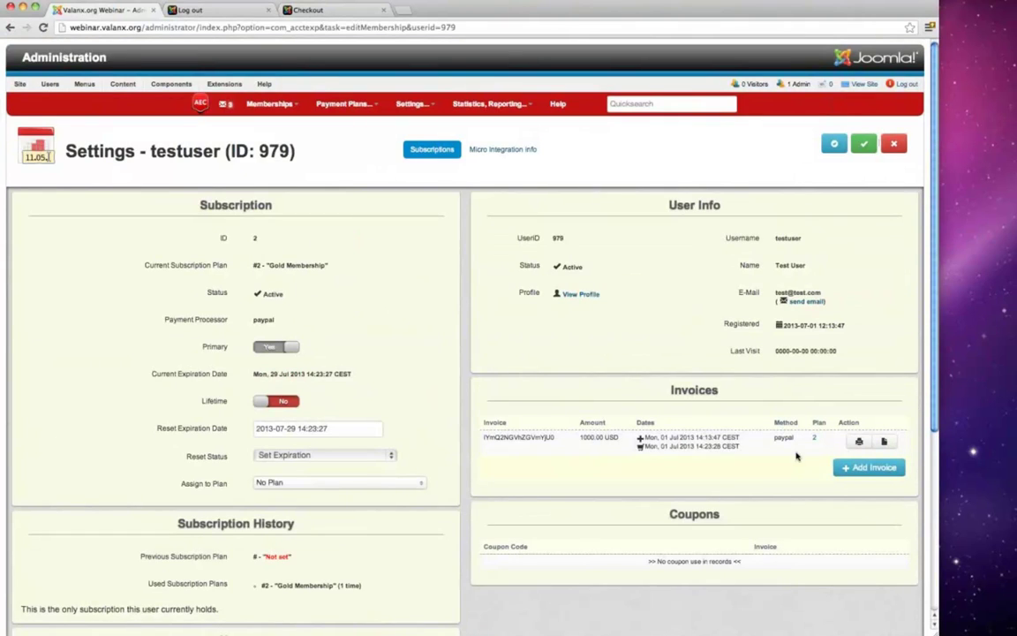
drag(644, 446, 745, 446)
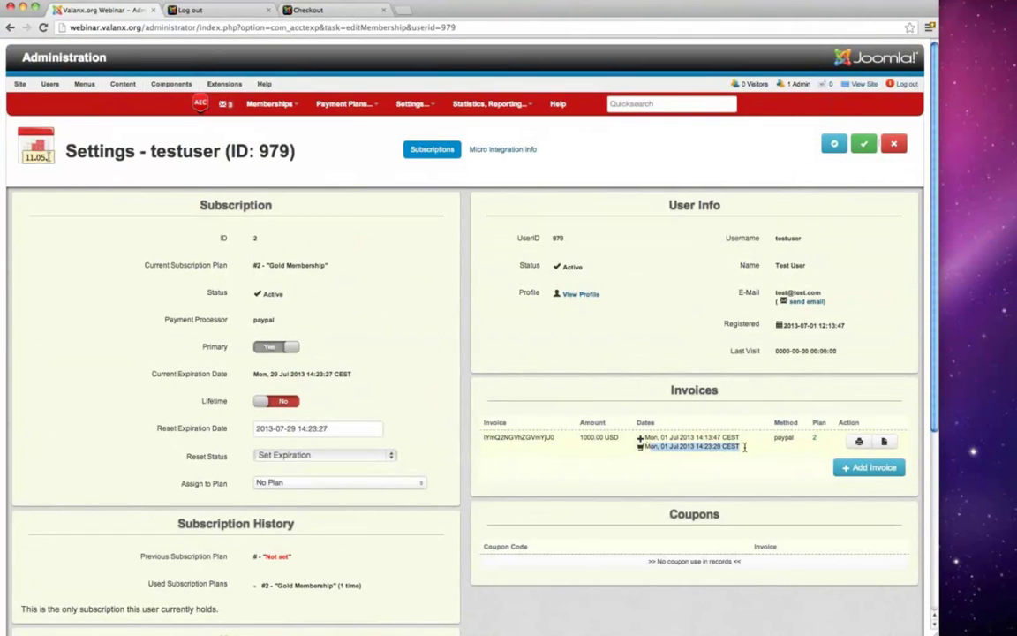
click(541, 402)
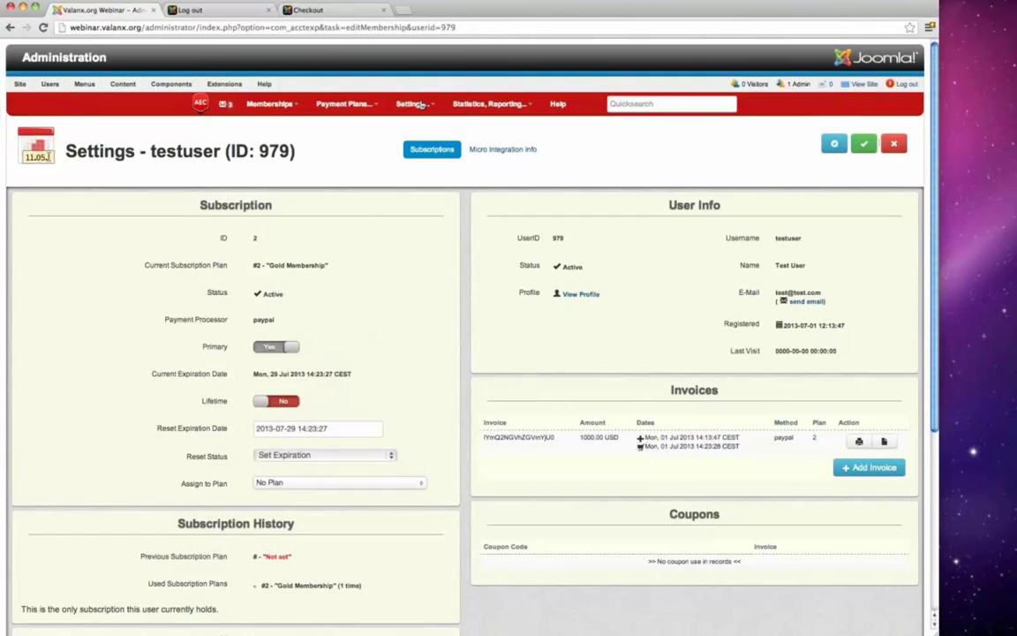
Step: Open Statistics, Reporting > EventLog and review the processor notification and the testuser notice
click(488, 103)
click(494, 205)
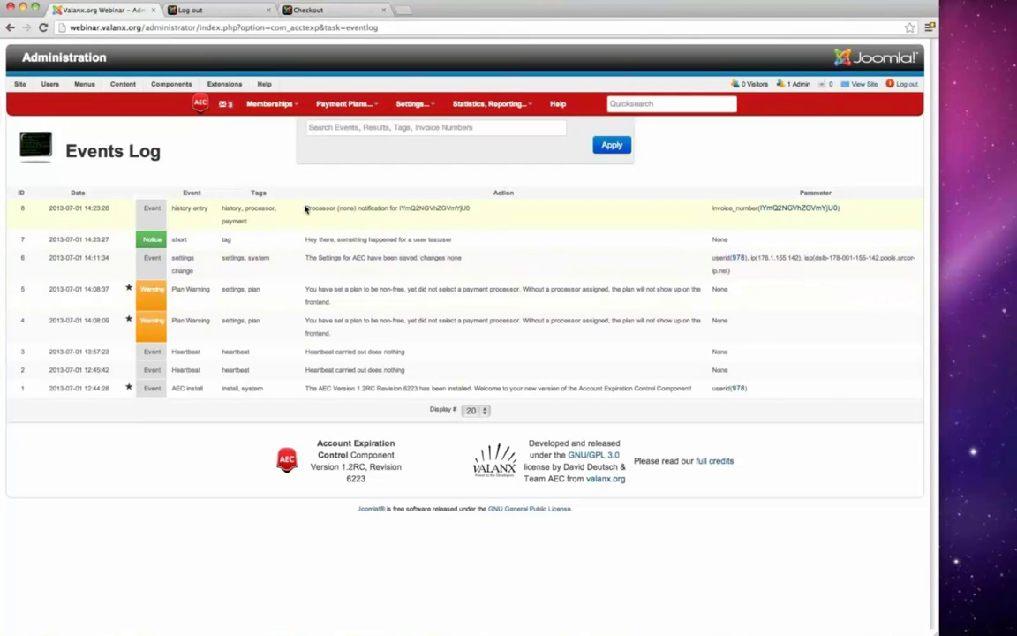
drag(305, 208, 505, 205)
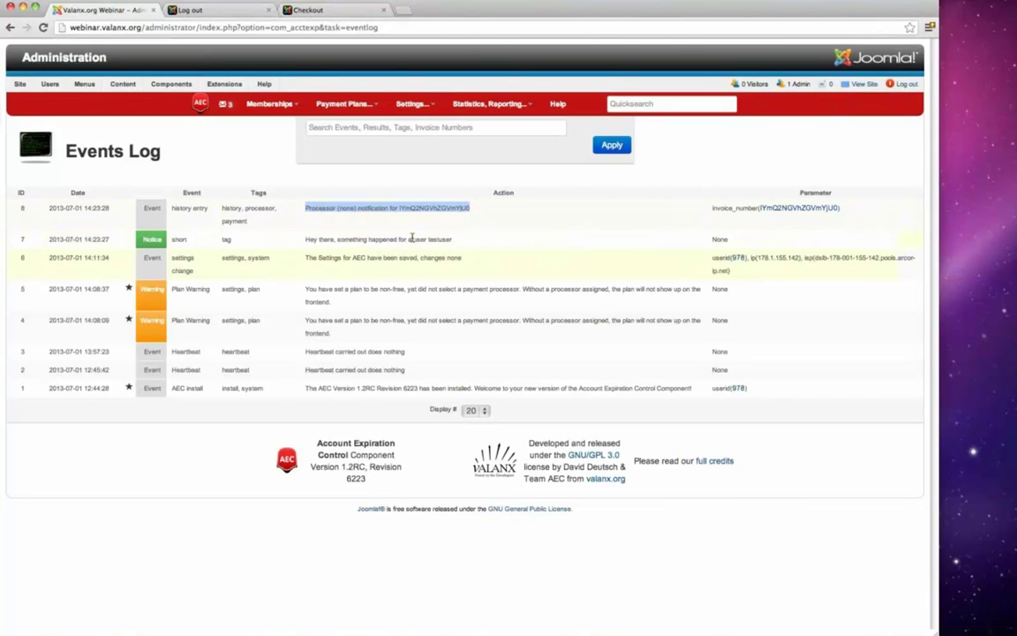
drag(470, 241, 306, 240)
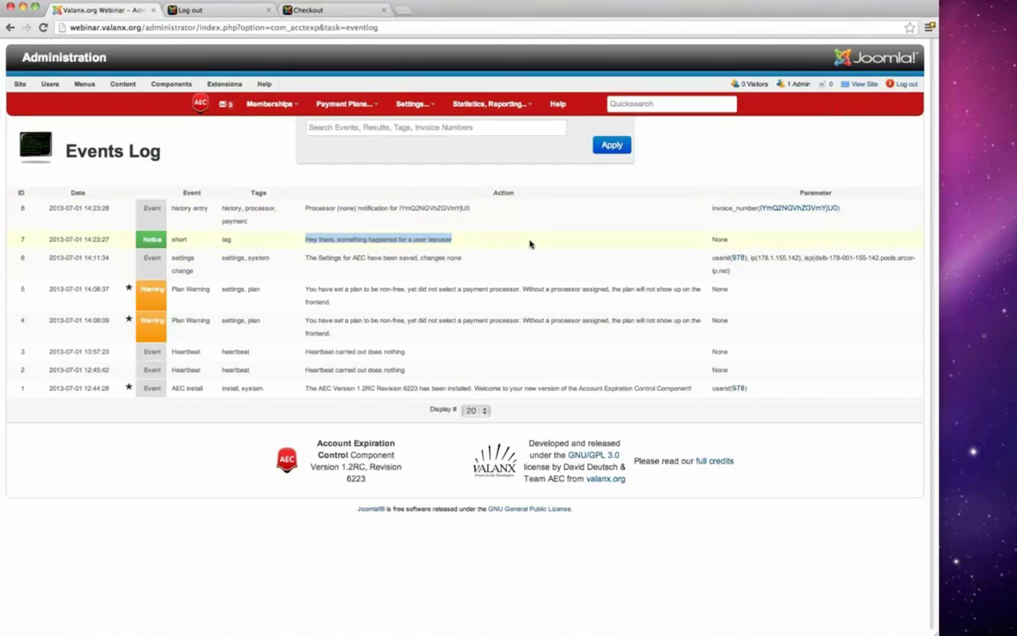
click(241, 207)
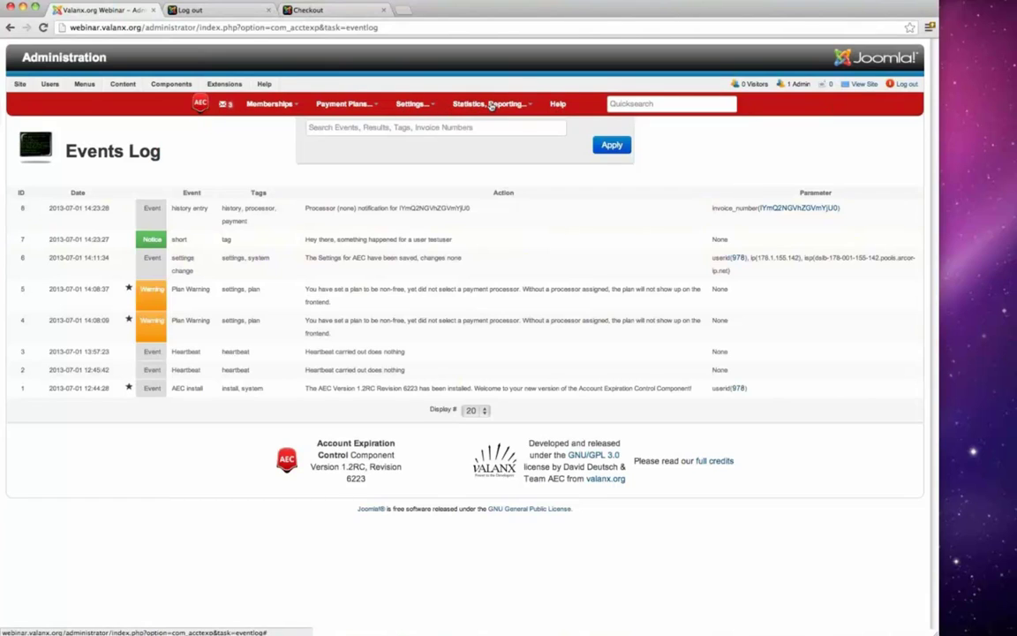
click(449, 100)
click(316, 88)
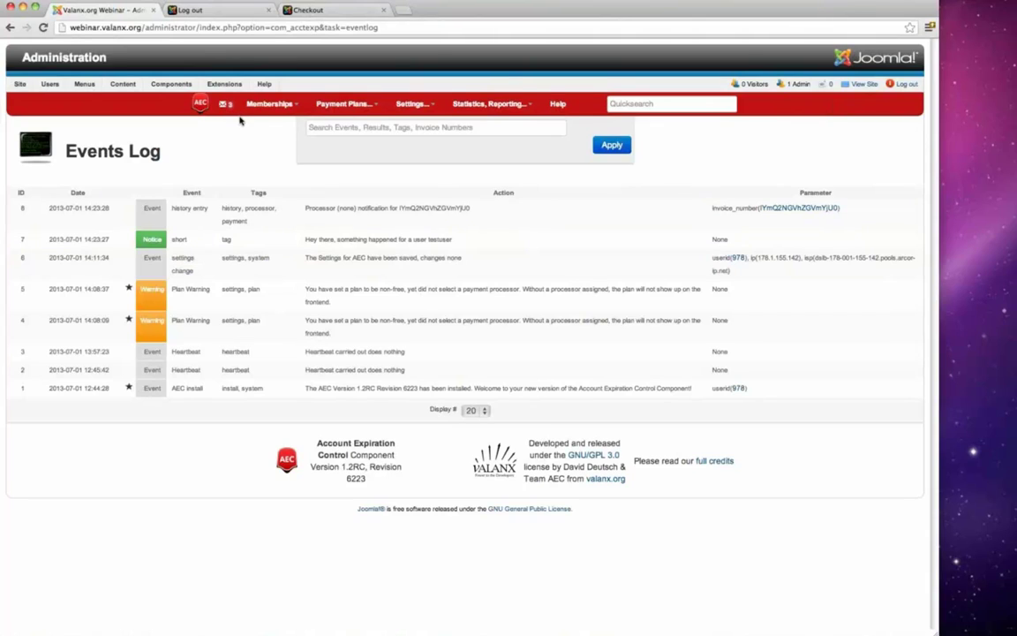
Step: Return to the AEC control panel and open the Root group from Payment Plans' Plan Groups list
click(196, 105)
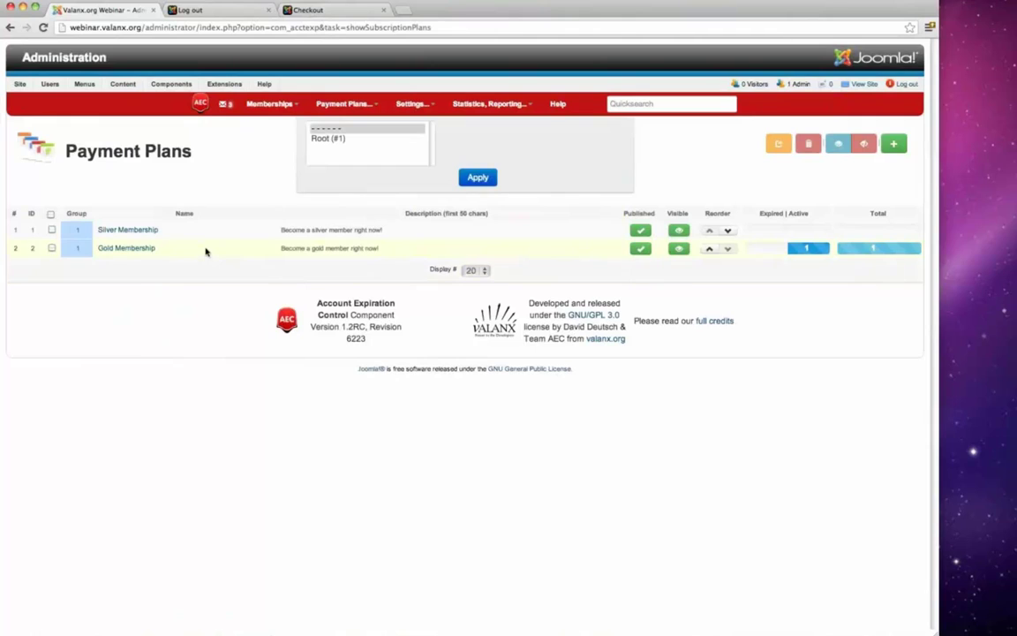
click(151, 226)
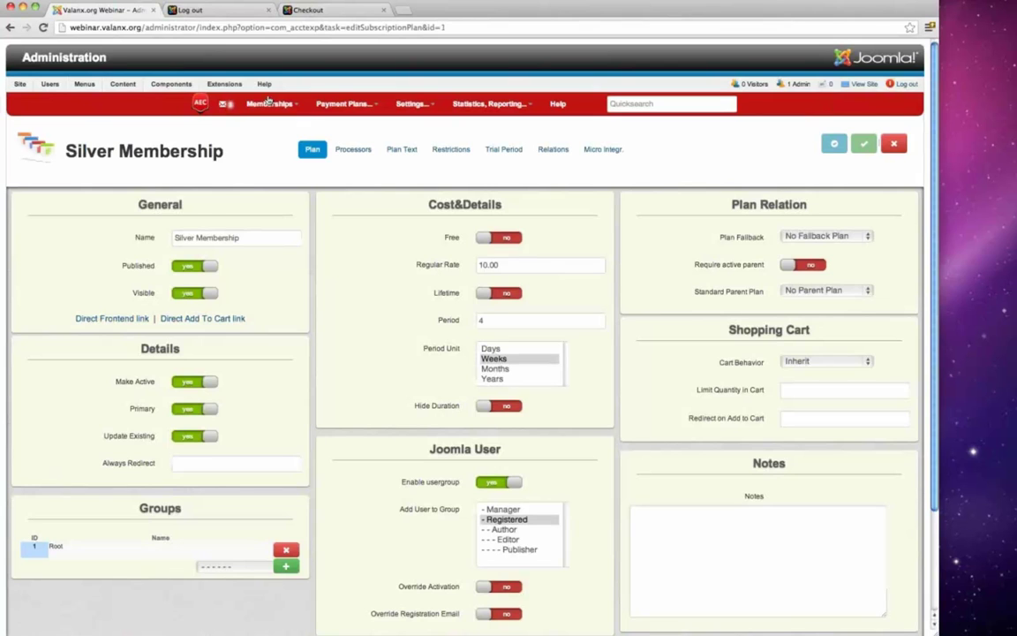
click(270, 103)
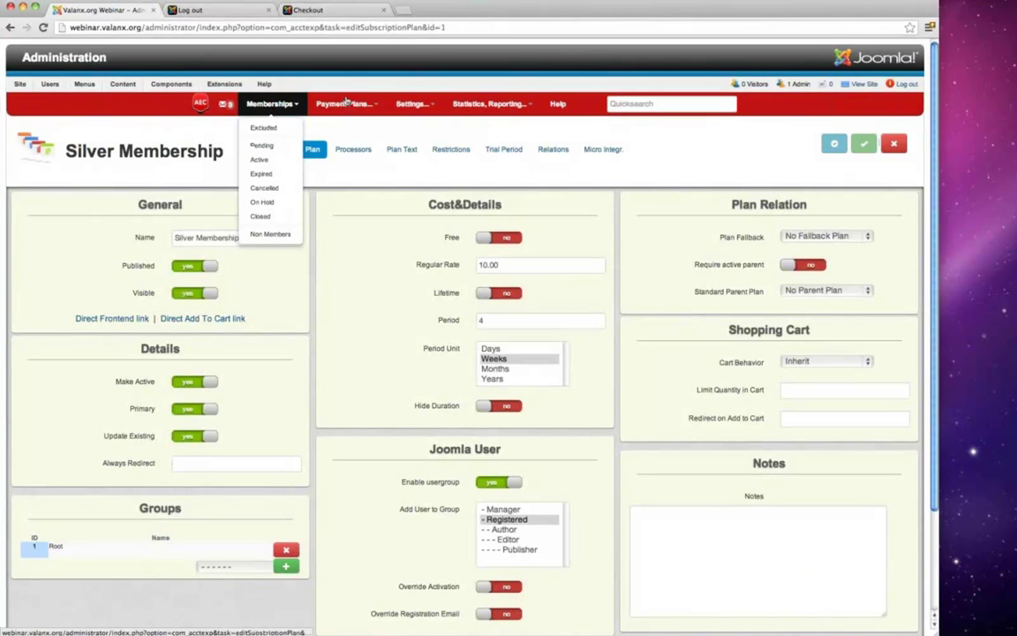
click(346, 103)
click(342, 152)
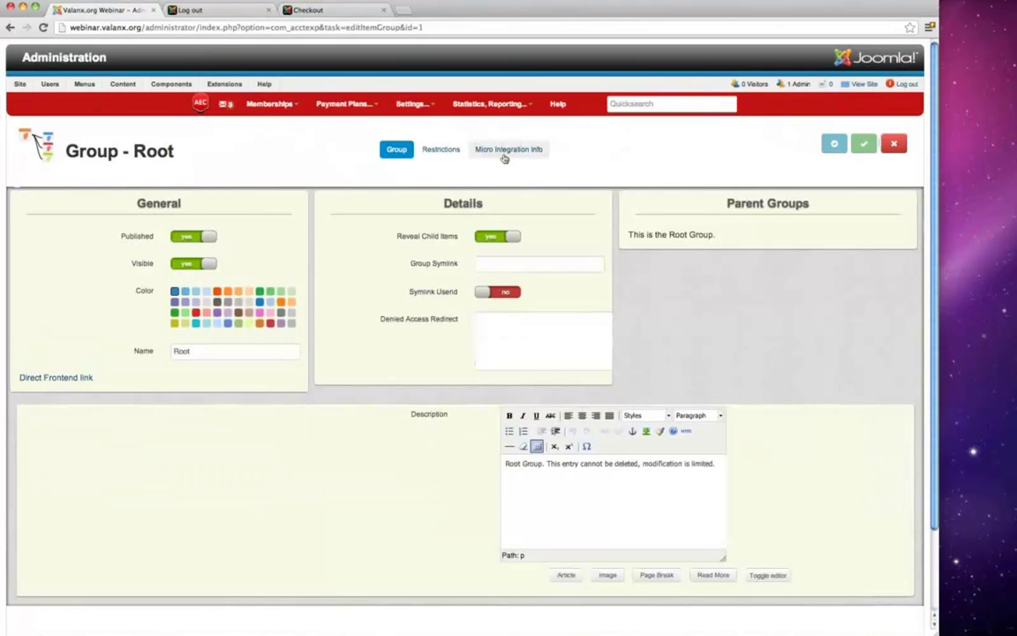
Step: Detach the Email micro integration (#3) from the Silver and Gold Membership plans and save it
click(505, 150)
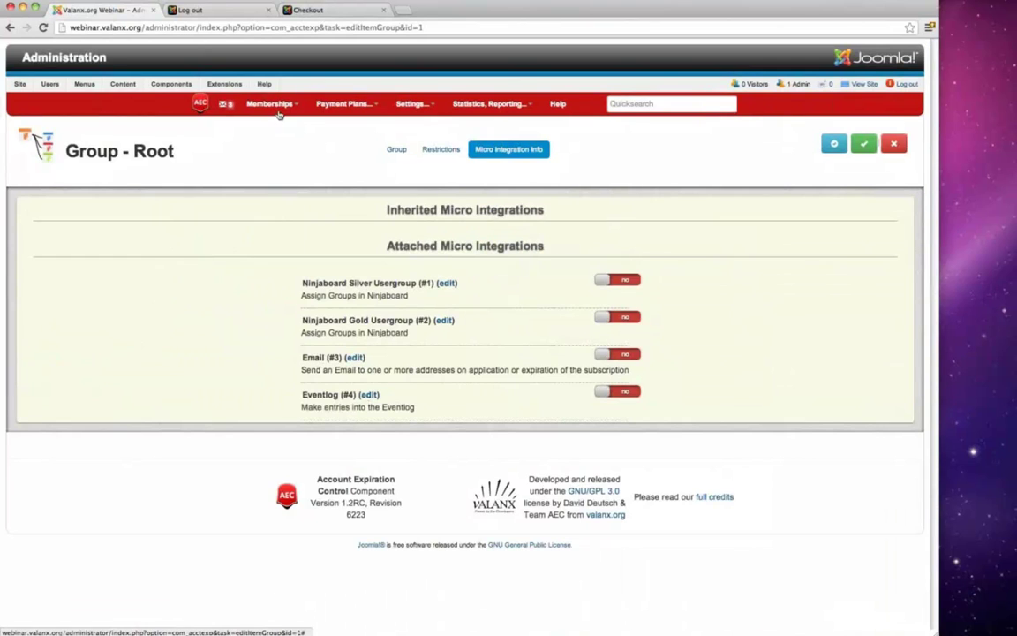
click(276, 106)
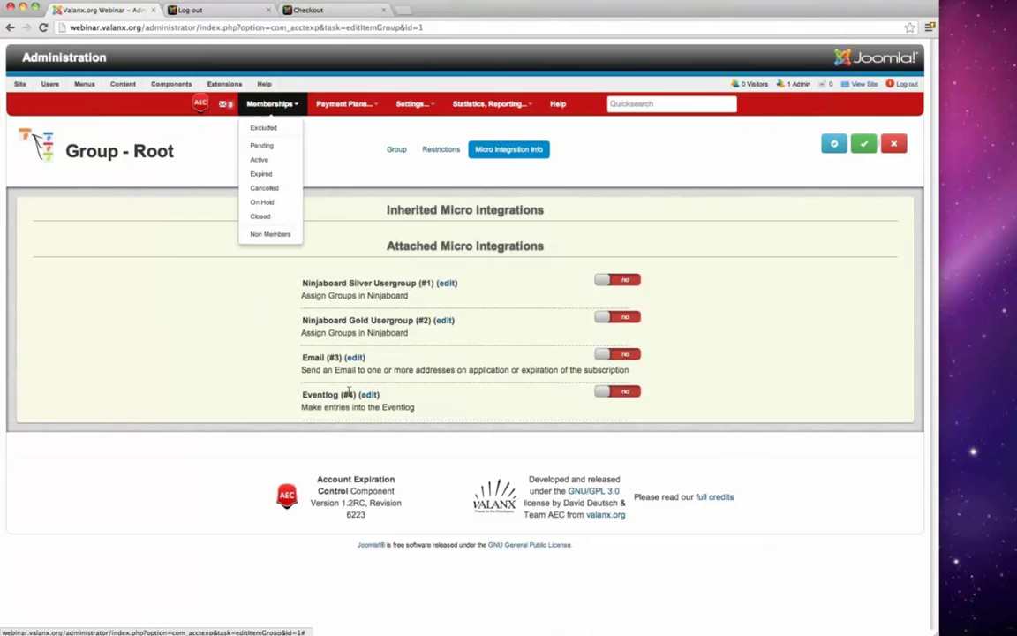
click(355, 356)
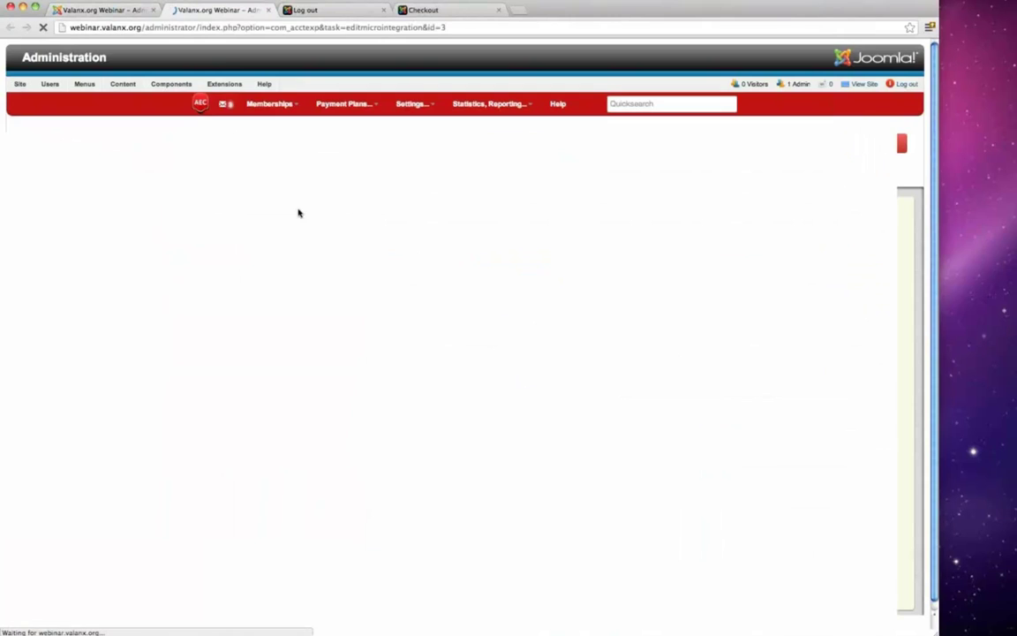
click(53, 323)
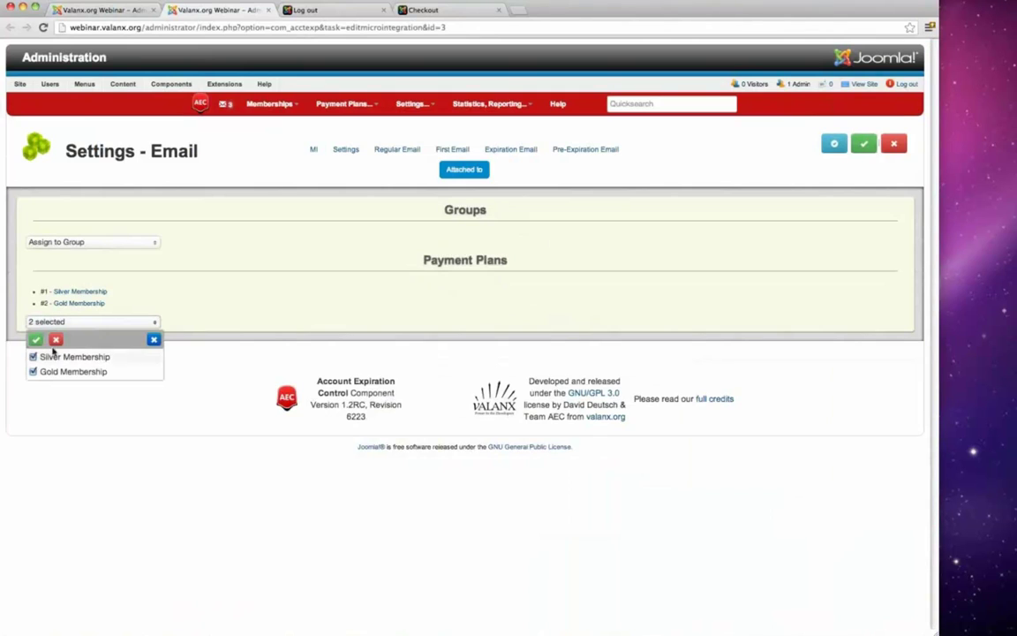
click(55, 339)
click(53, 321)
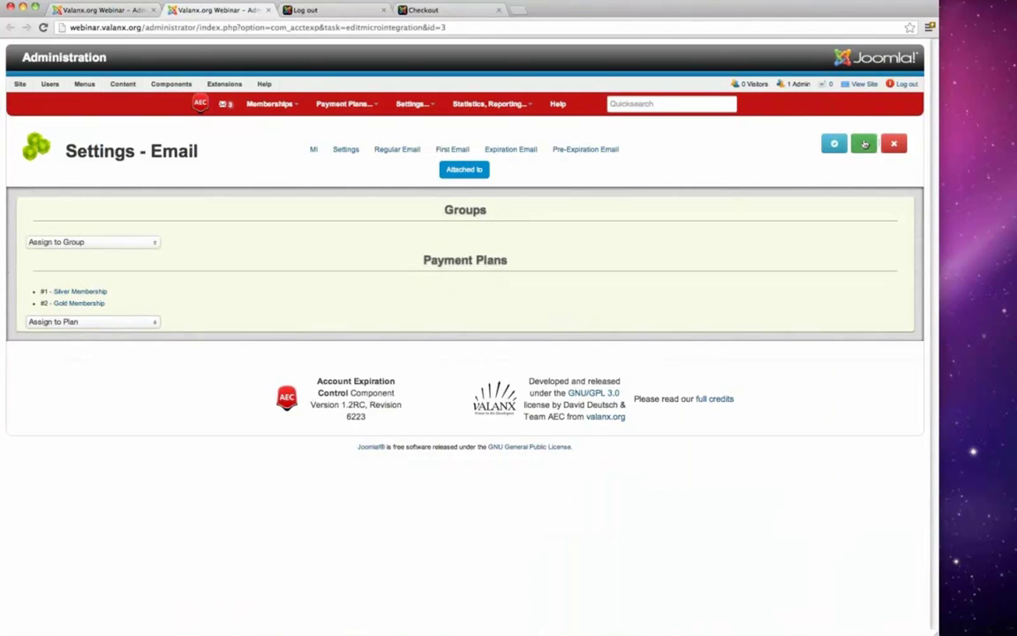
click(864, 144)
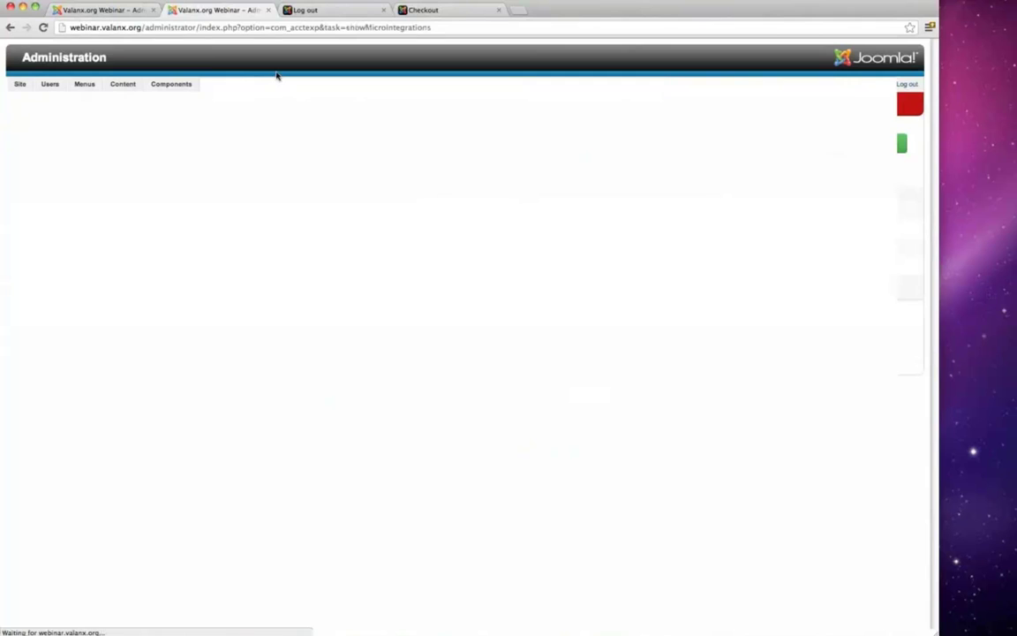
Step: Set Email to yes in the Root group's micro integrations, save, and confirm only Email is attached
click(613, 354)
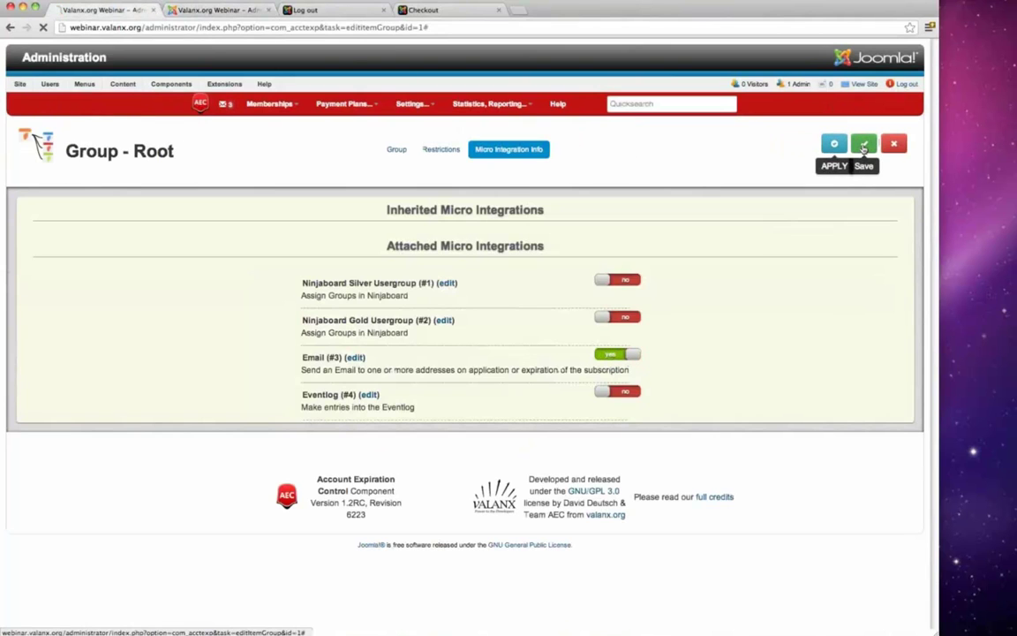
click(864, 145)
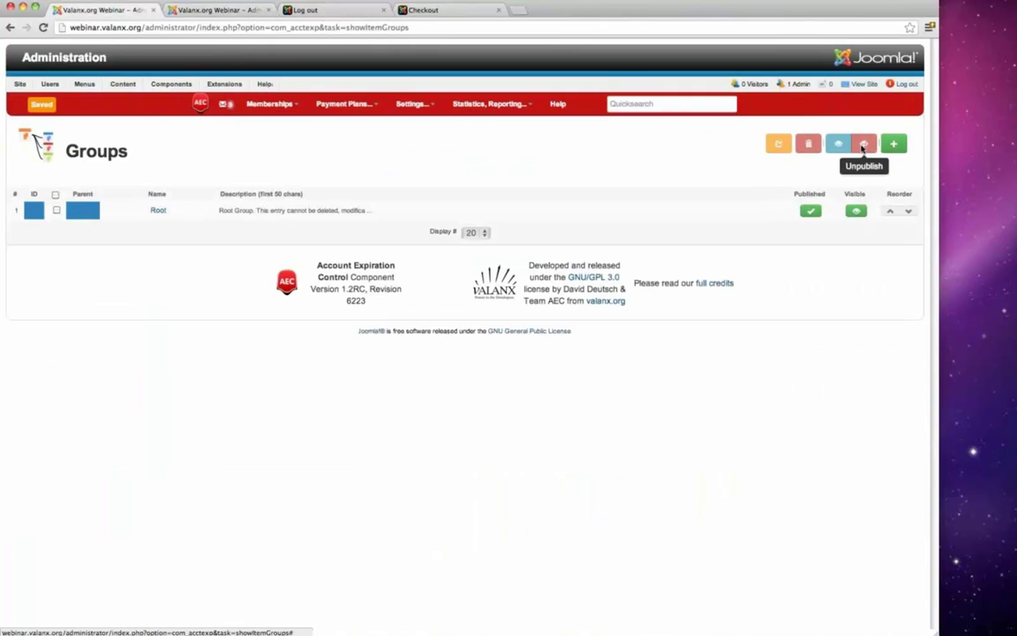
click(158, 211)
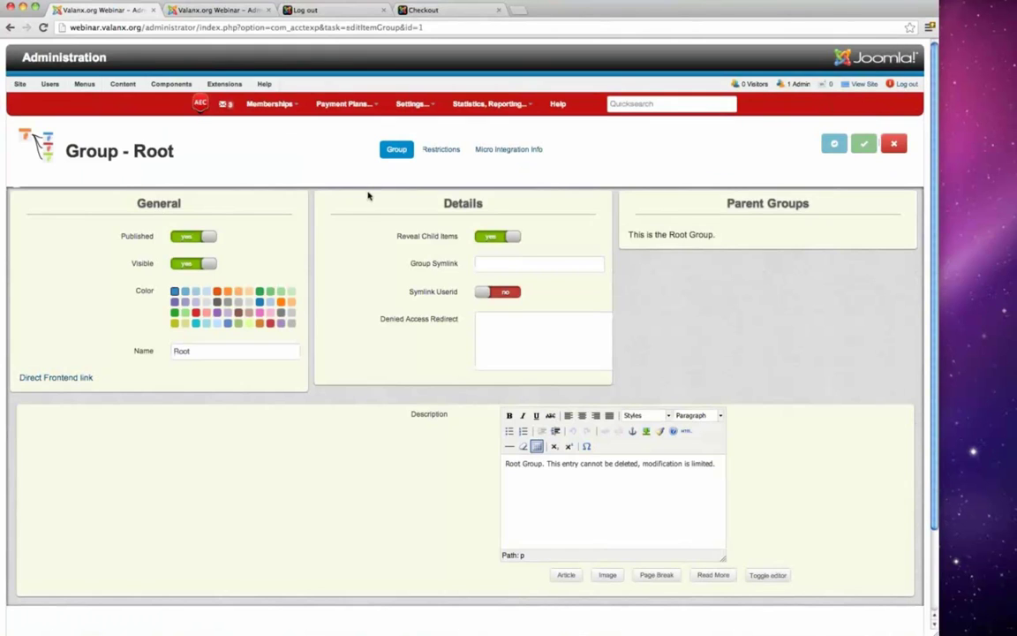
click(506, 151)
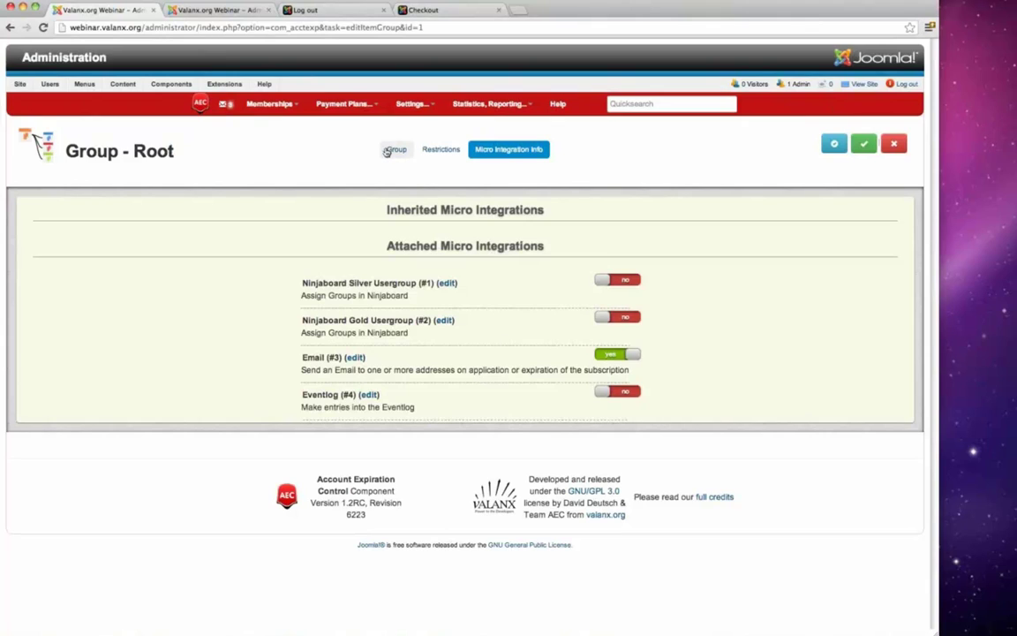
Step: Cancel the Root group edit without saving and switch to the front-end Payment Plans tab
click(393, 150)
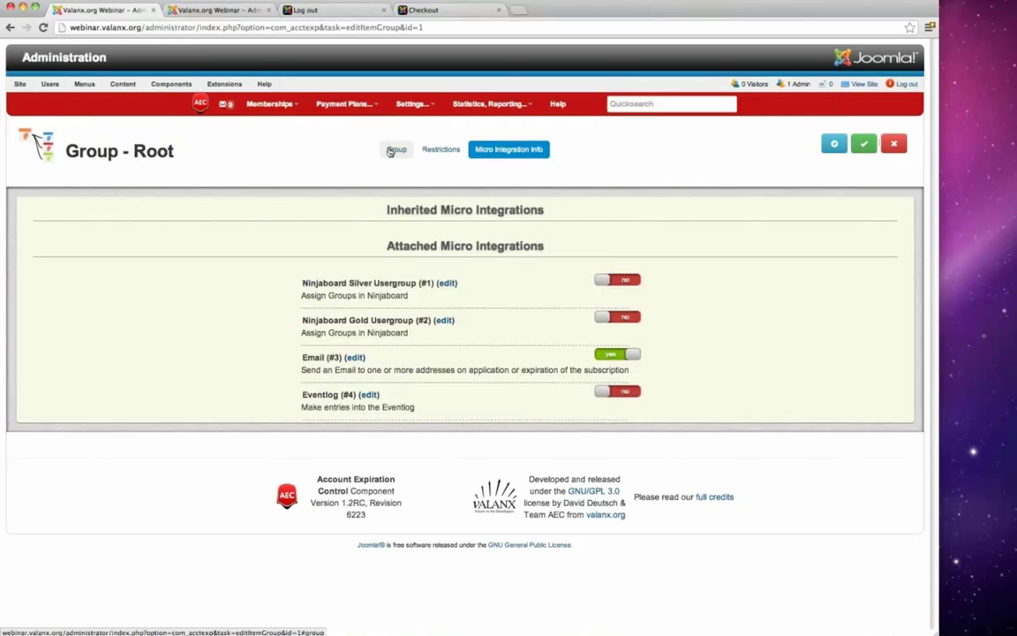
click(891, 149)
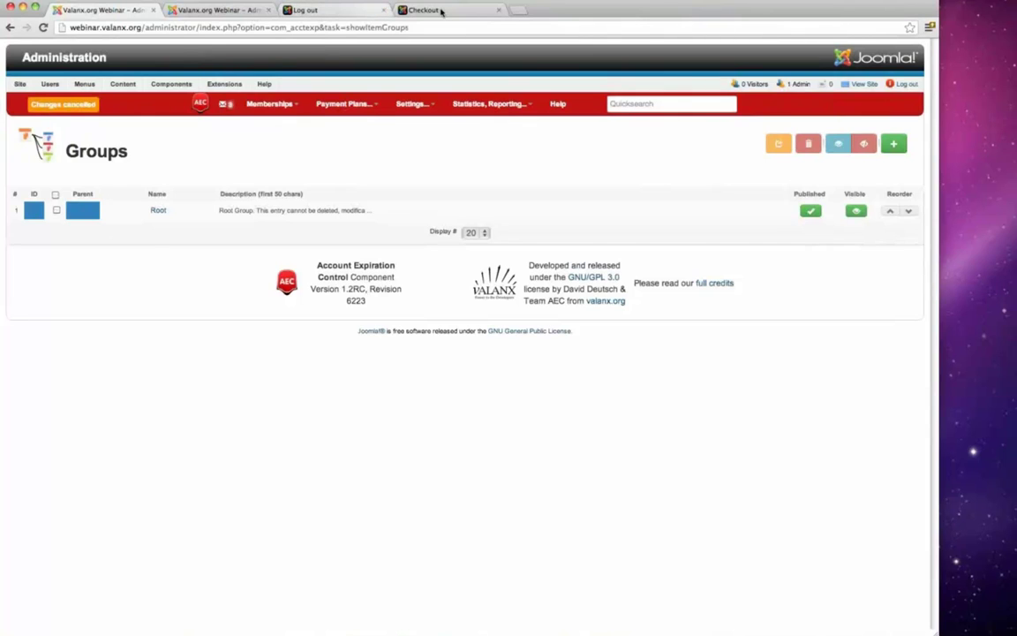
click(441, 11)
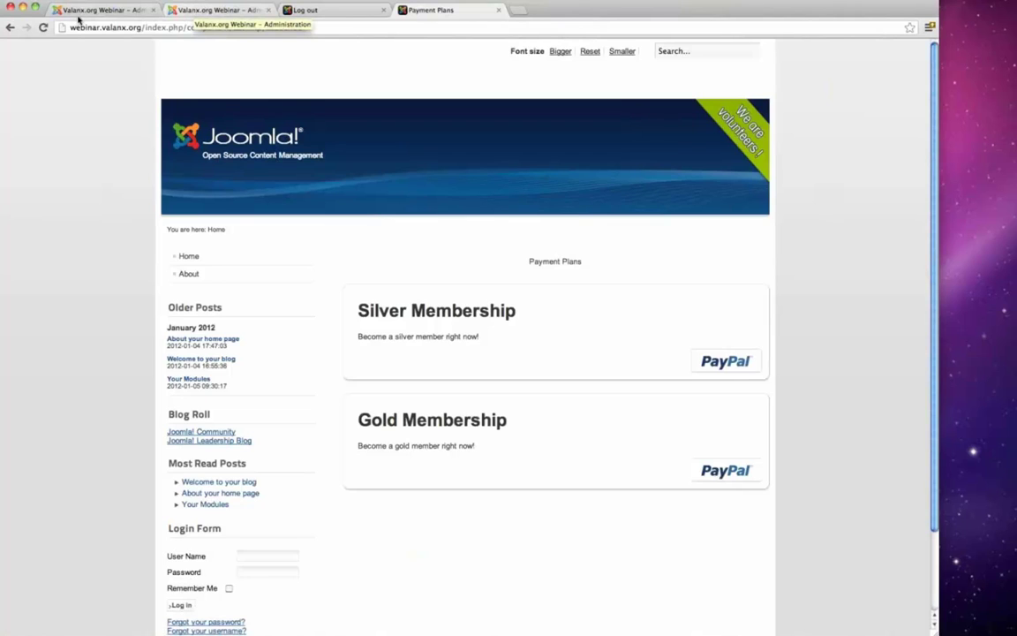
Step: Return to the administrator and go to Payment Plans > Plans to reach Gold Membership
click(101, 11)
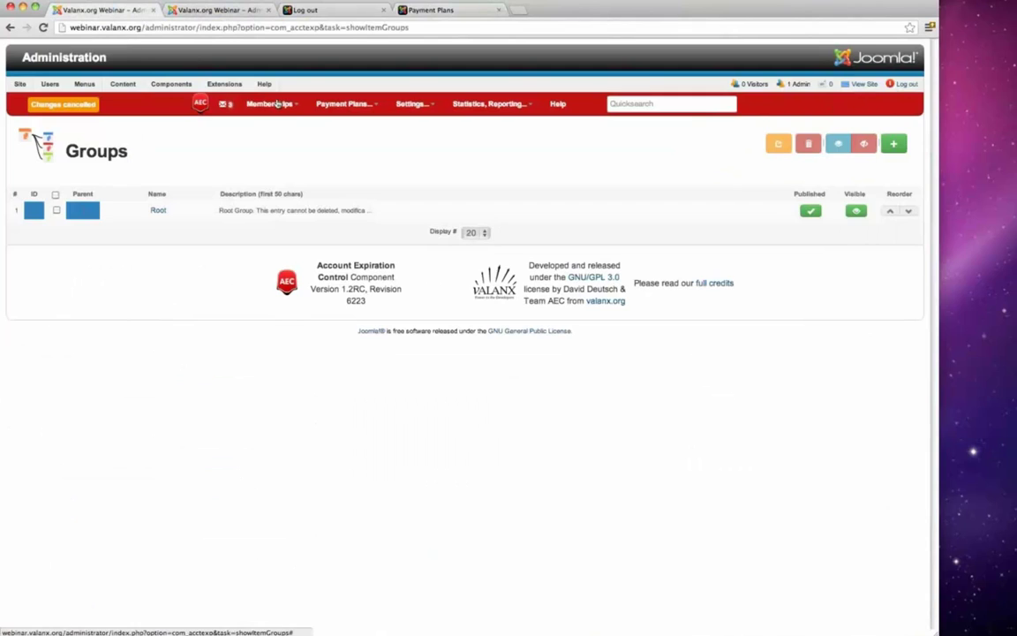
click(277, 104)
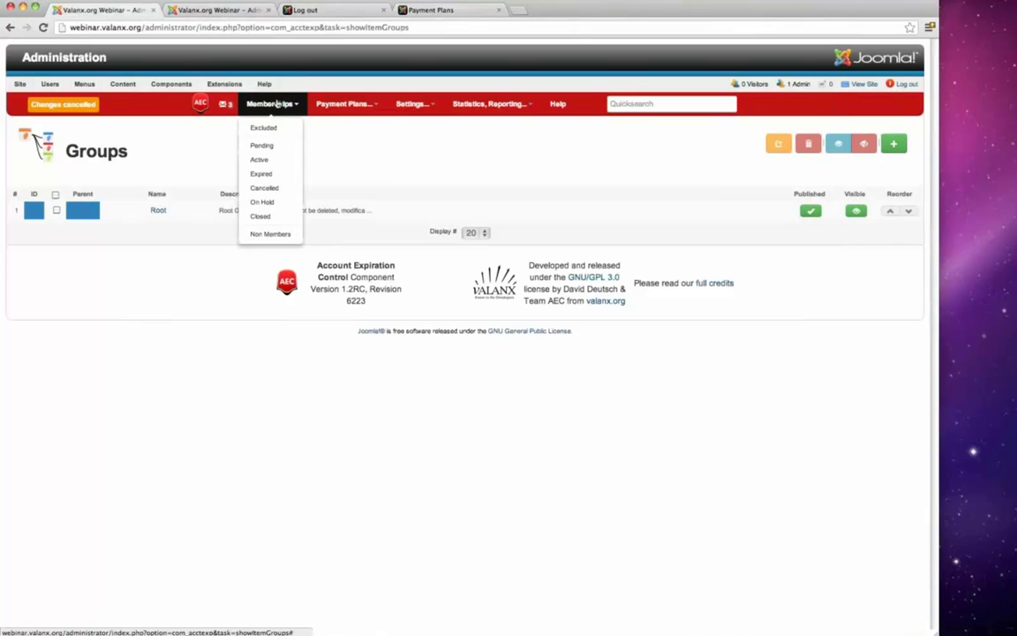
click(344, 108)
click(327, 127)
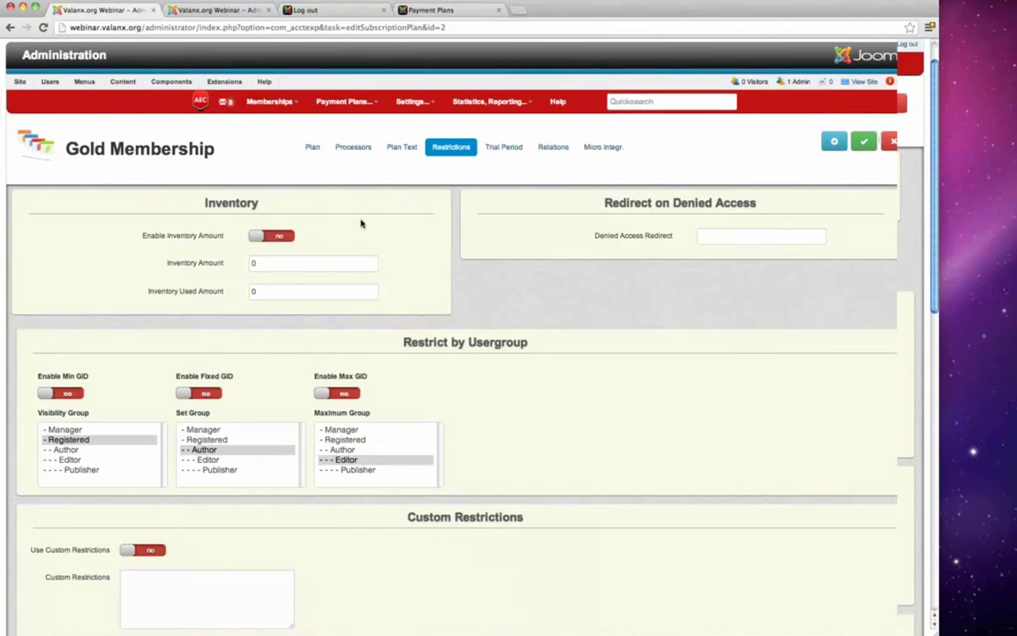
Step: Turn off the excluded previous plan, require current plan Gold Membership, then view the front end
scroll(360, 224, down, 5)
mouse_move(211, 417)
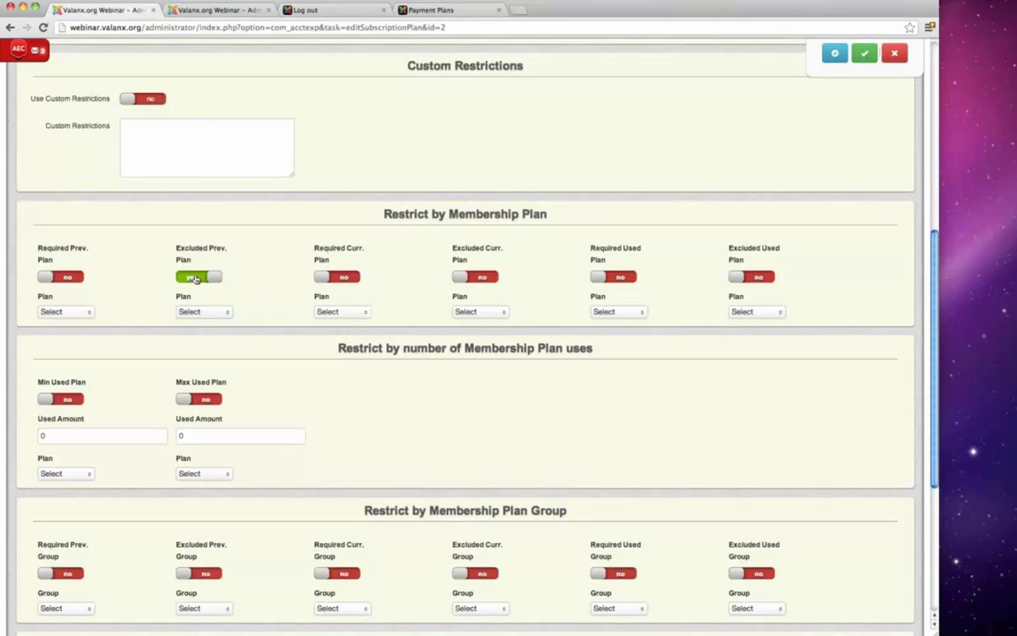
click(340, 277)
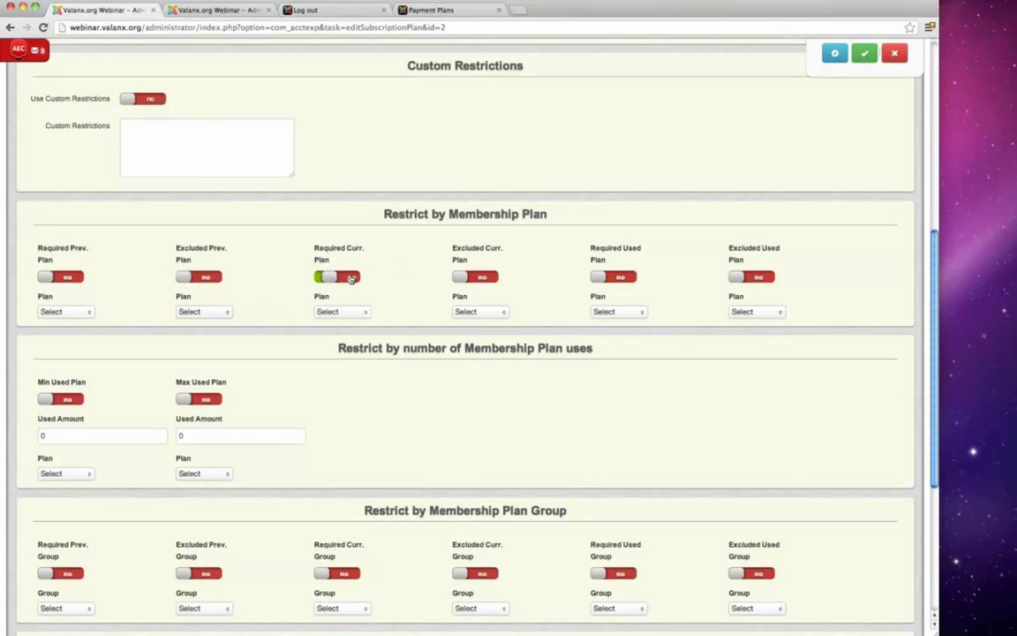
click(342, 311)
click(322, 362)
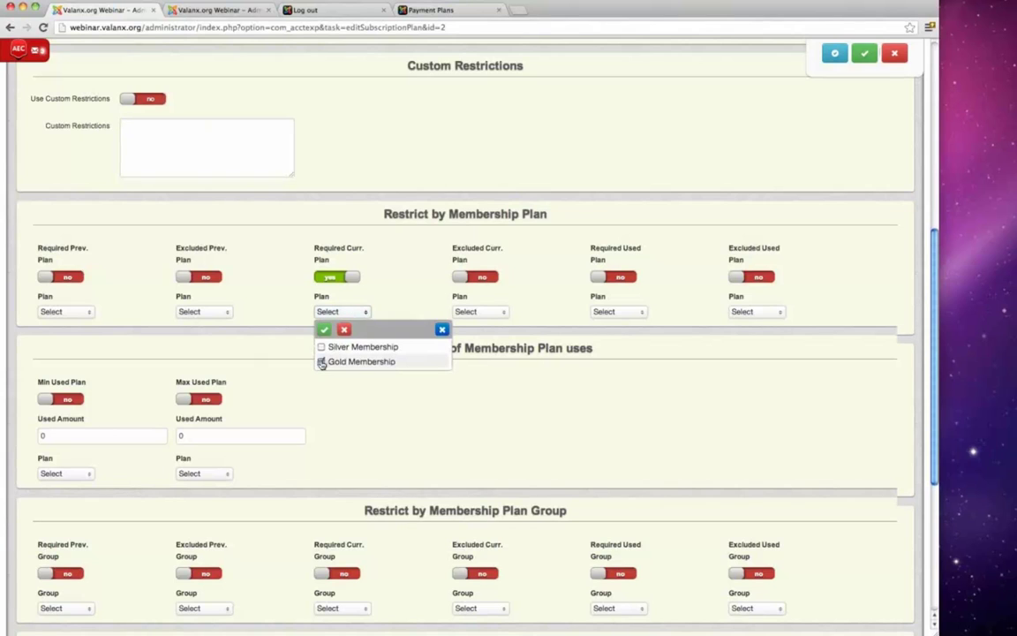
click(677, 199)
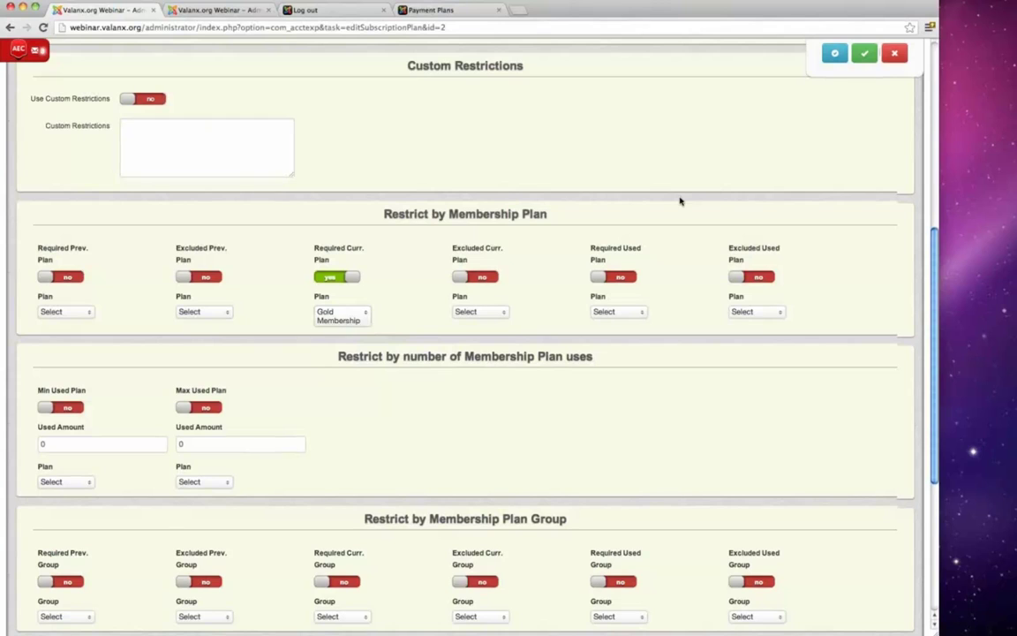
scroll(679, 201, up, 10)
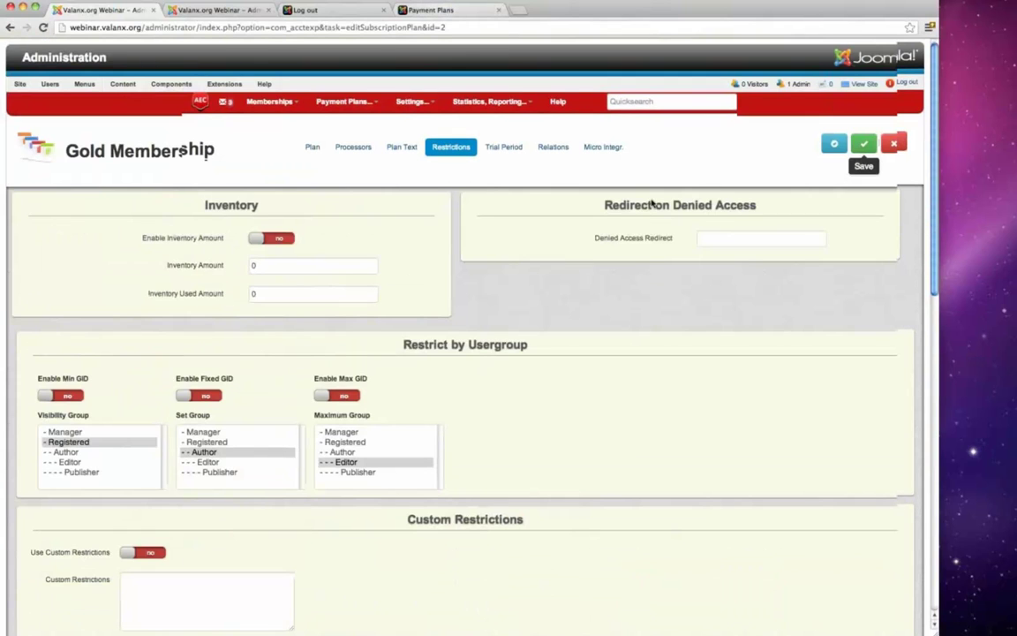
scroll(652, 204, down, 1)
key(super+4)
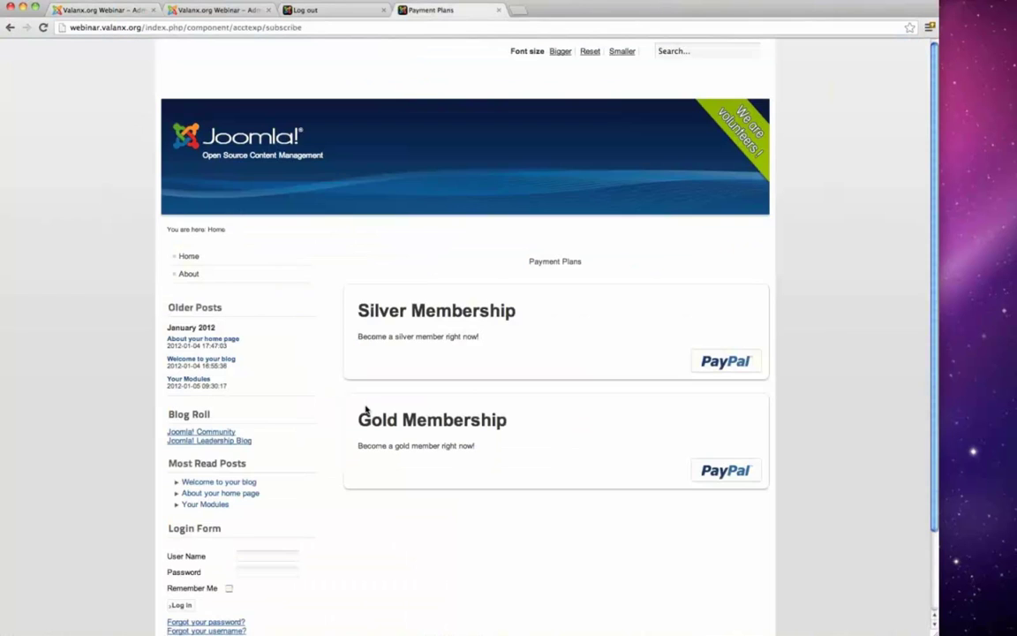
Step: Choose PayPal under a plan to reach User Registration, then open AEC Settings > Settings
scroll(366, 410, down, 3)
click(199, 544)
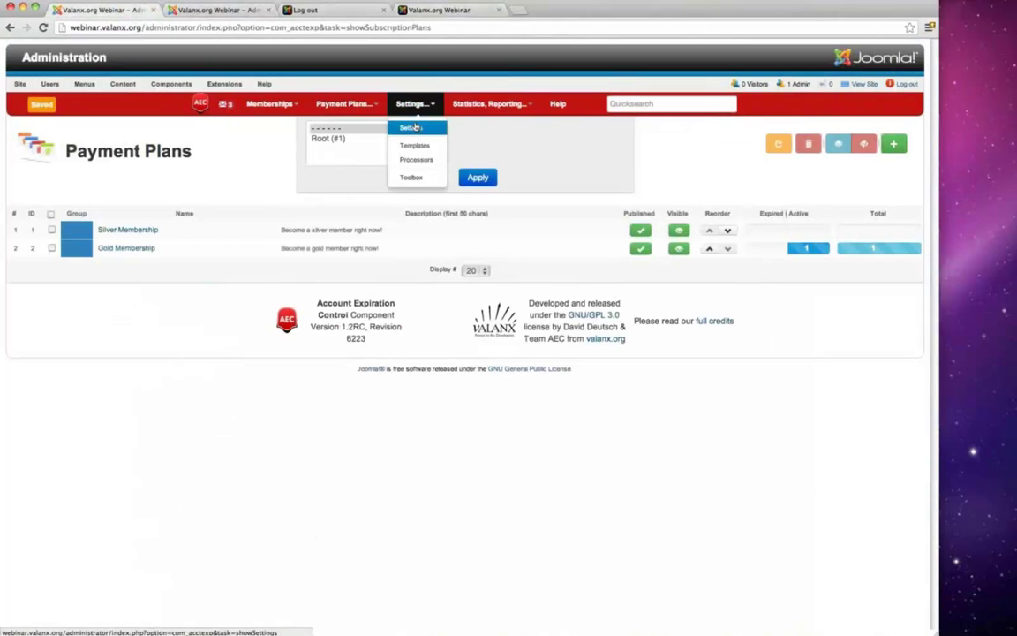
click(413, 128)
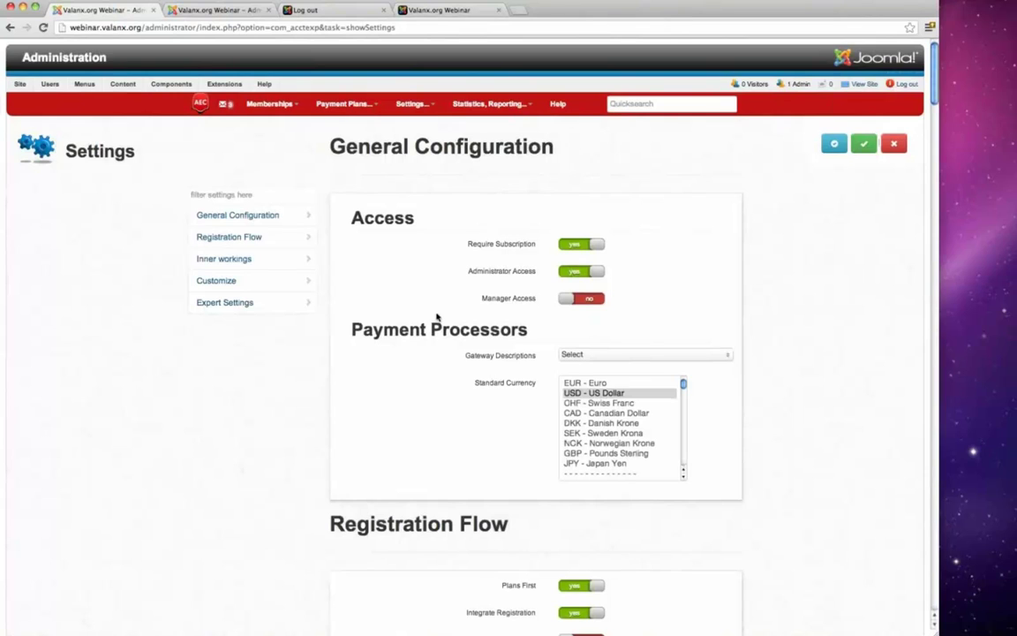
Step: Filter the settings by 'skip' then 'fixed', enable Show Fixed Decisions, and apply
scroll(436, 316, down, 1)
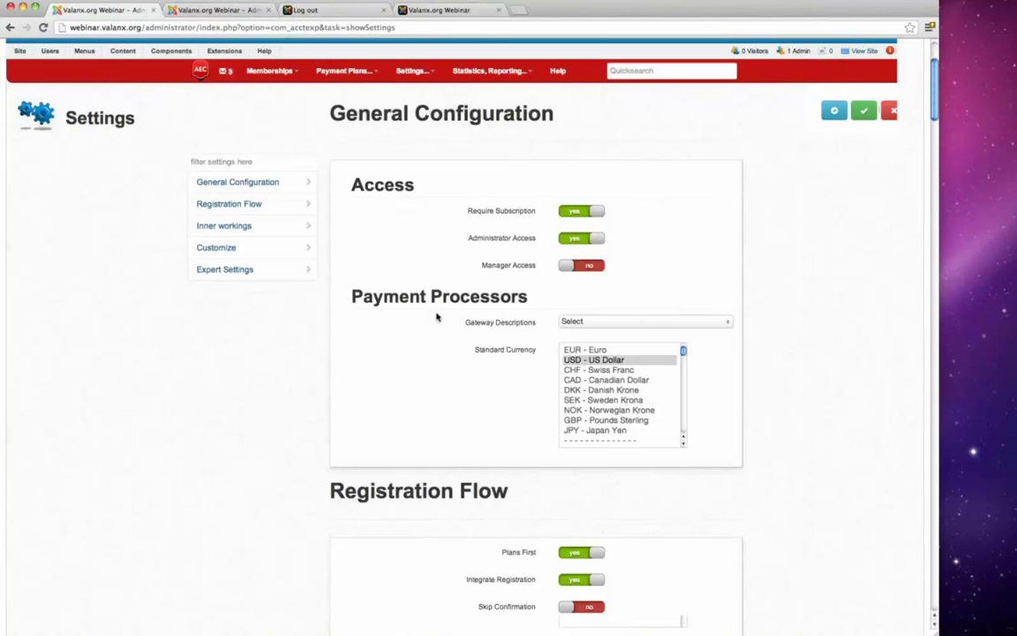
scroll(436, 316, down, 5)
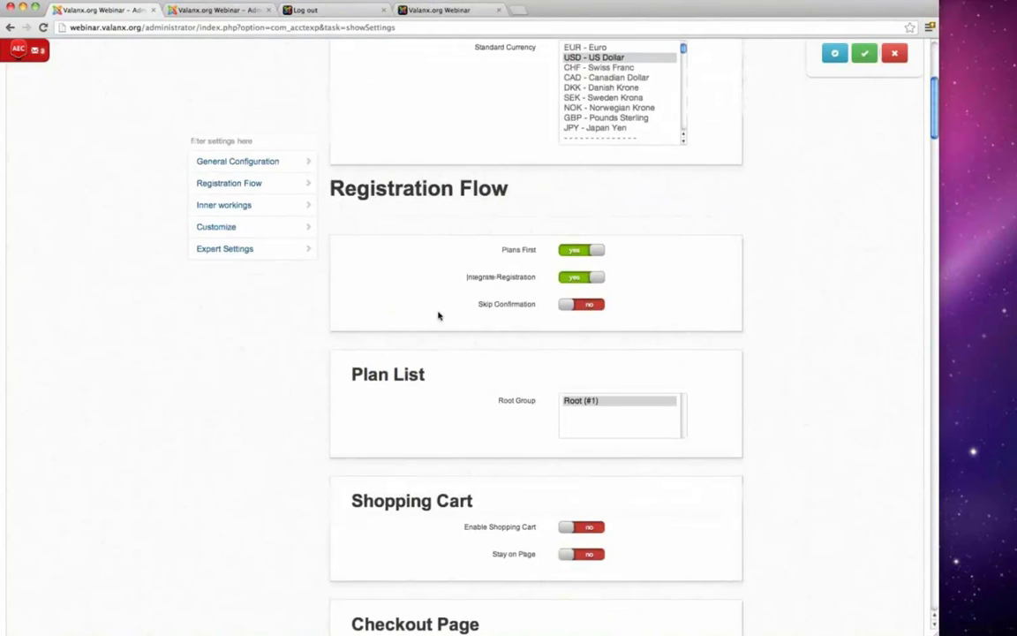
scroll(437, 315, down, 10)
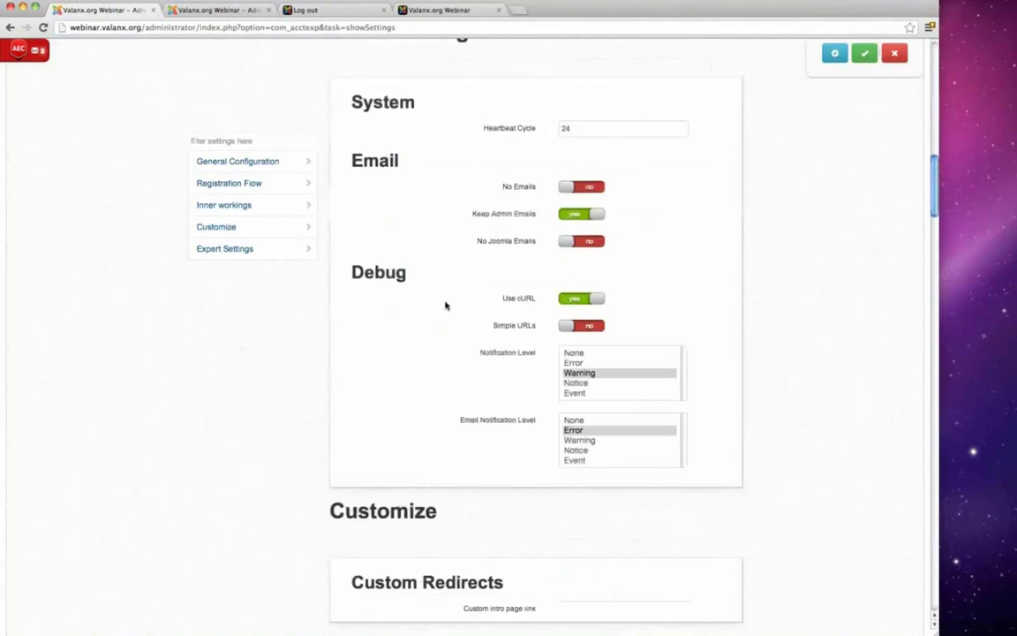
click(243, 141)
text(sk)
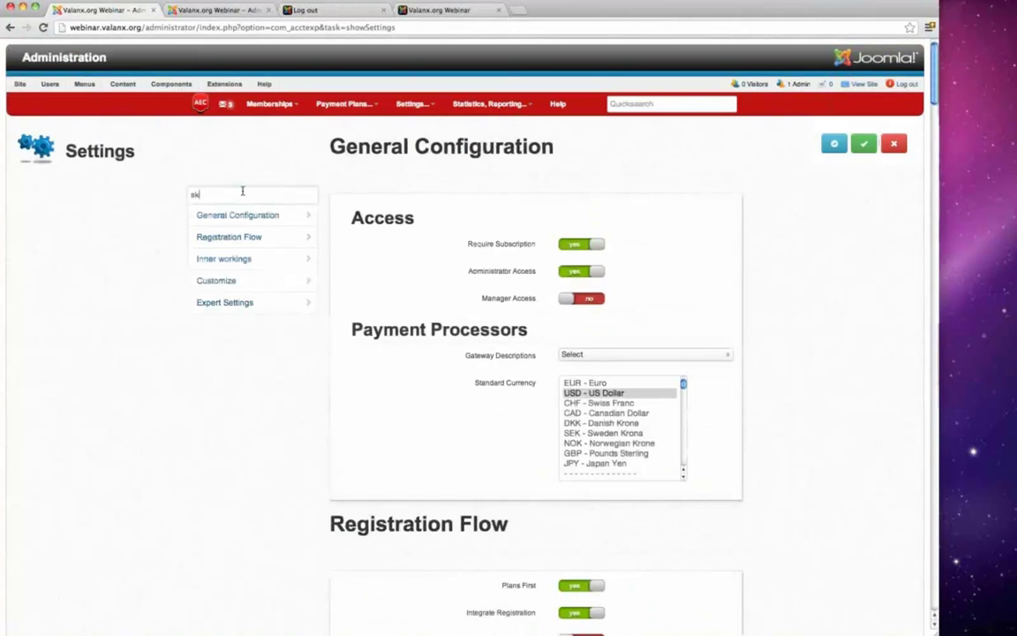
text(ip)
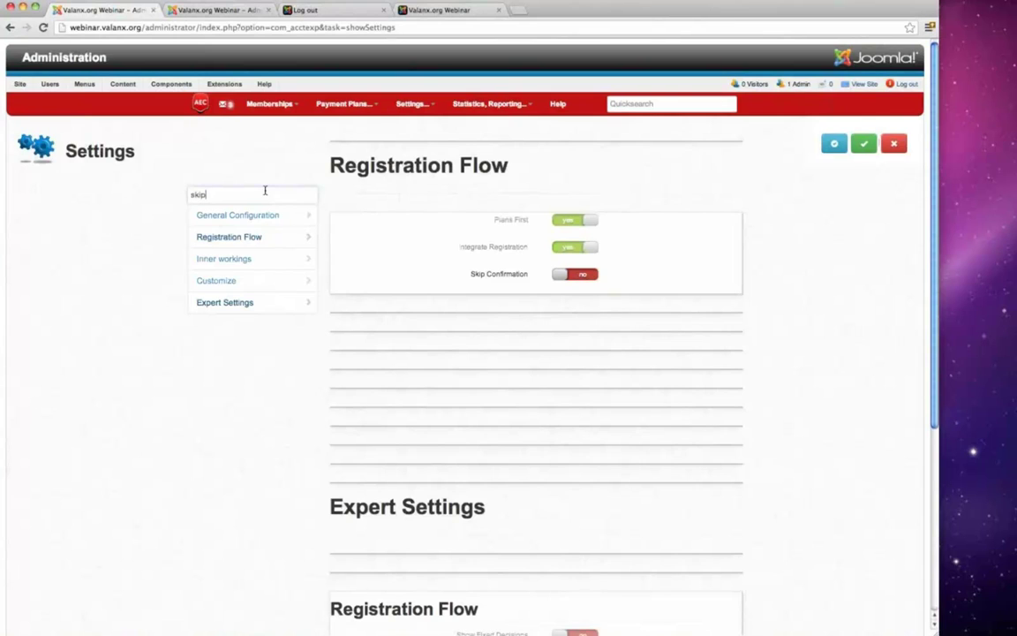
scroll(297, 219, down, 2)
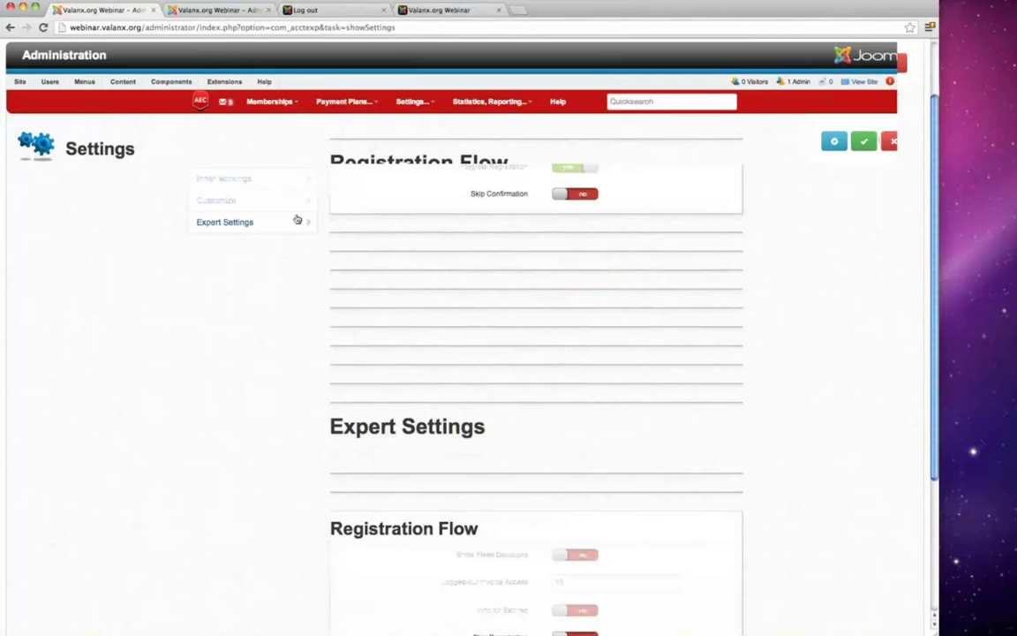
key(BackSpace)
key(BackSpace)
key(BackSpace)
key(BackSpace)
text(f)
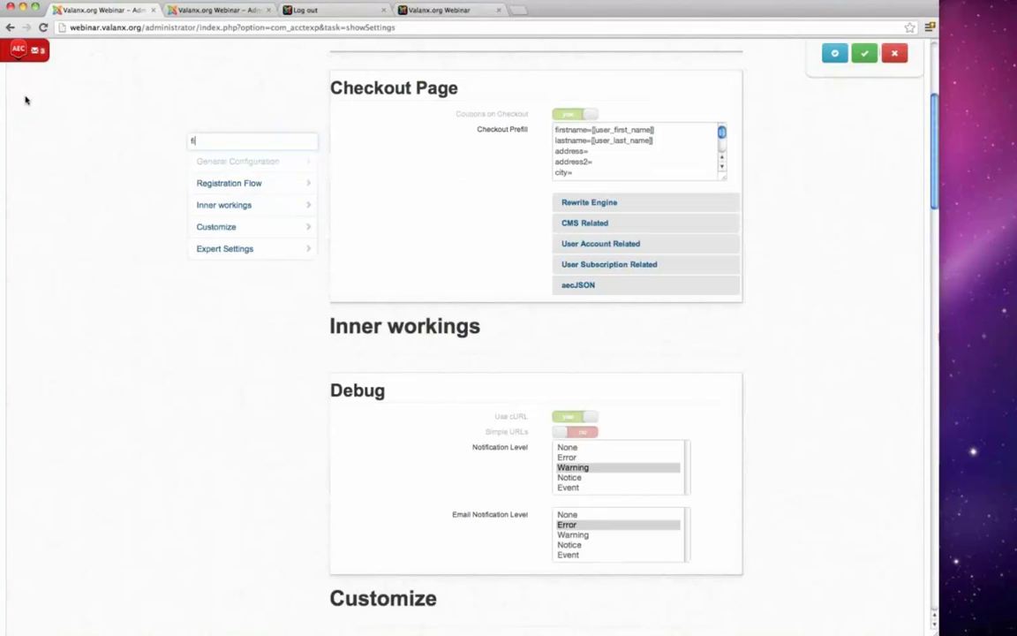
text(ixed)
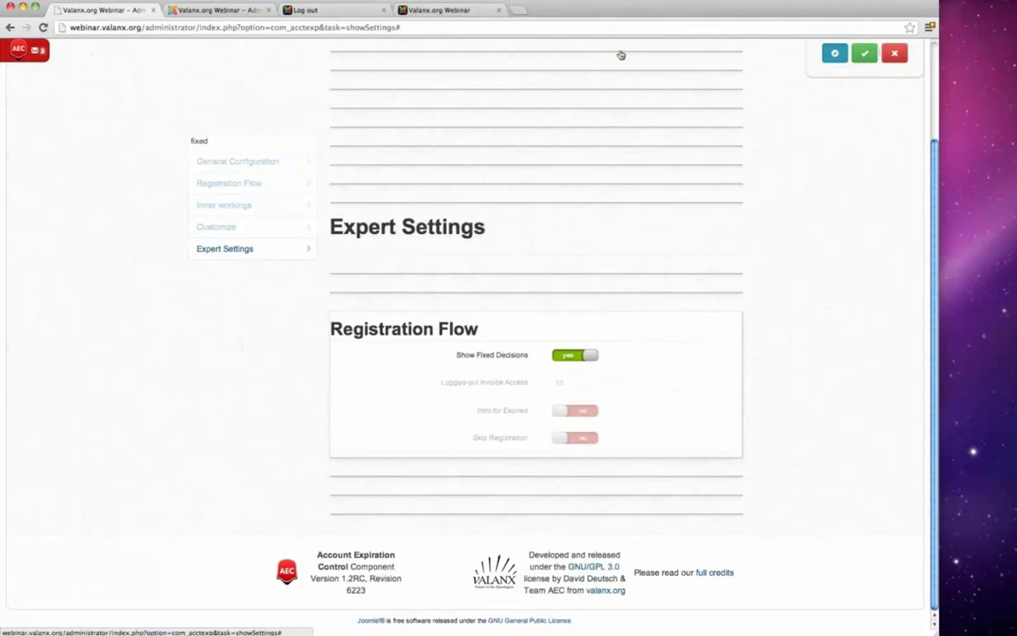
click(620, 55)
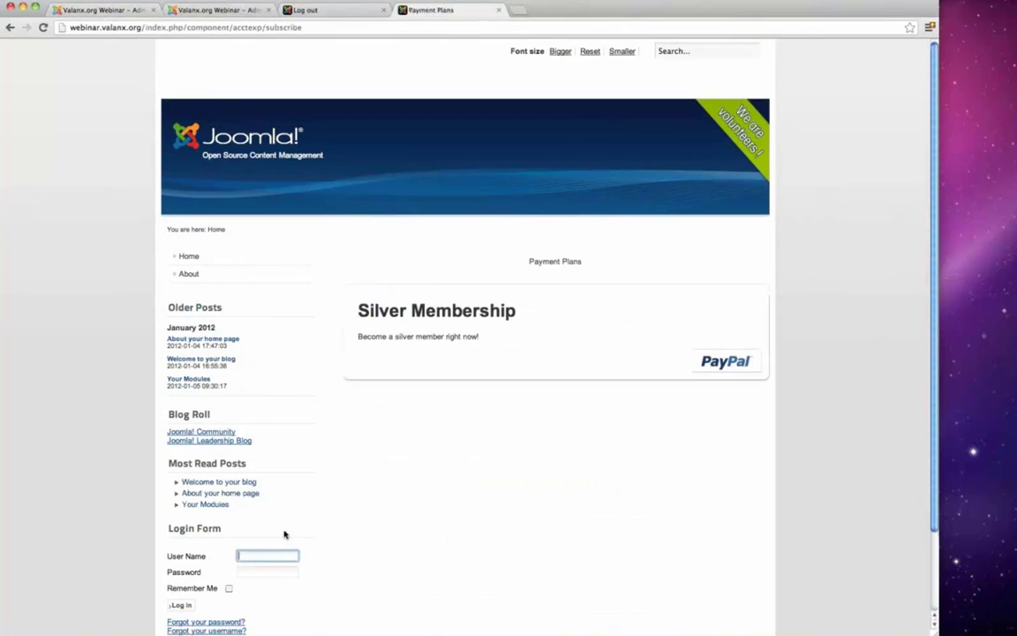
Step: Log in through the Login Form with the test user's username and password
text(testuser)
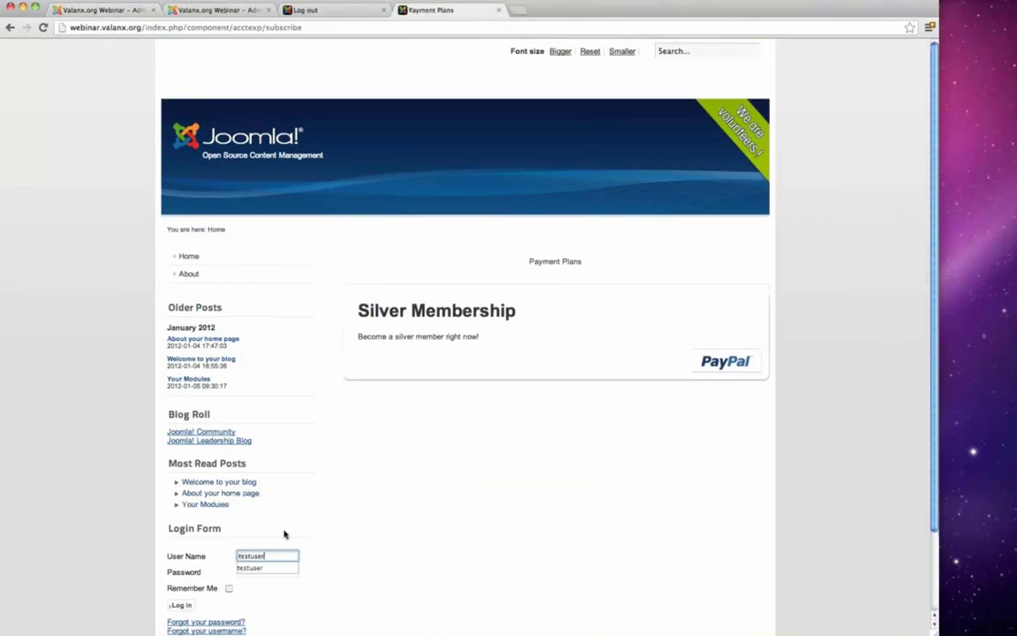
key(Tab)
text(password)
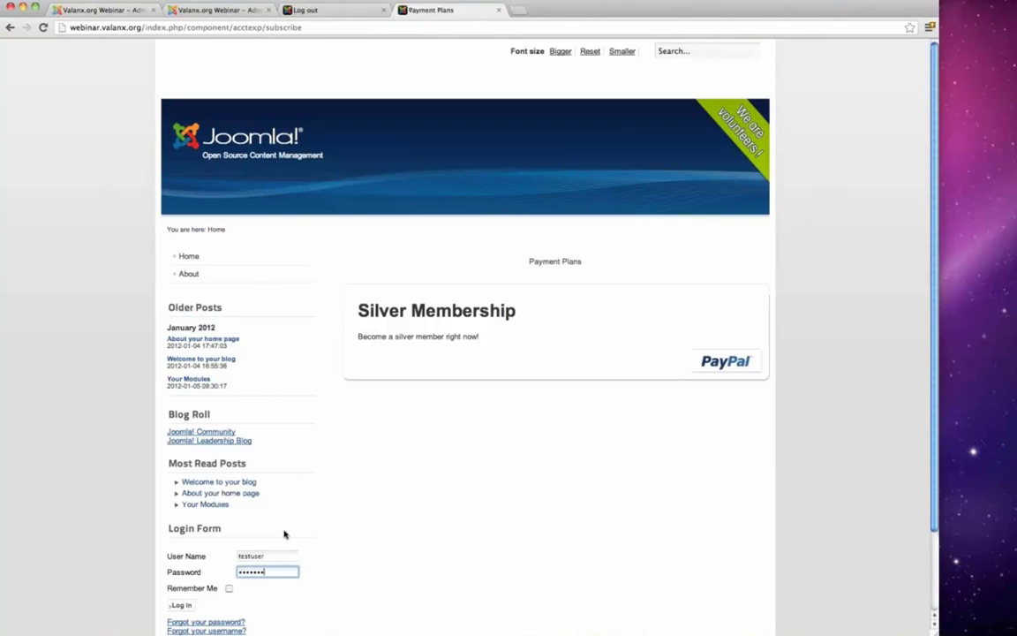
key(Return)
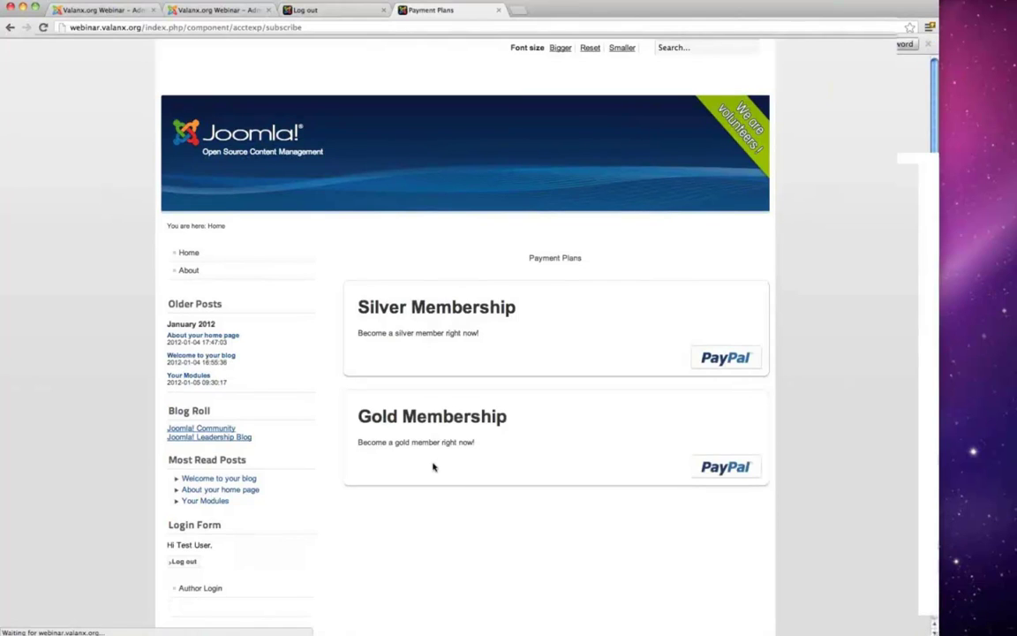
Step: Check the newly shown Gold Membership plan, dismiss Chrome's save-password bar, and return to the Log out tab
drag(508, 440, 354, 440)
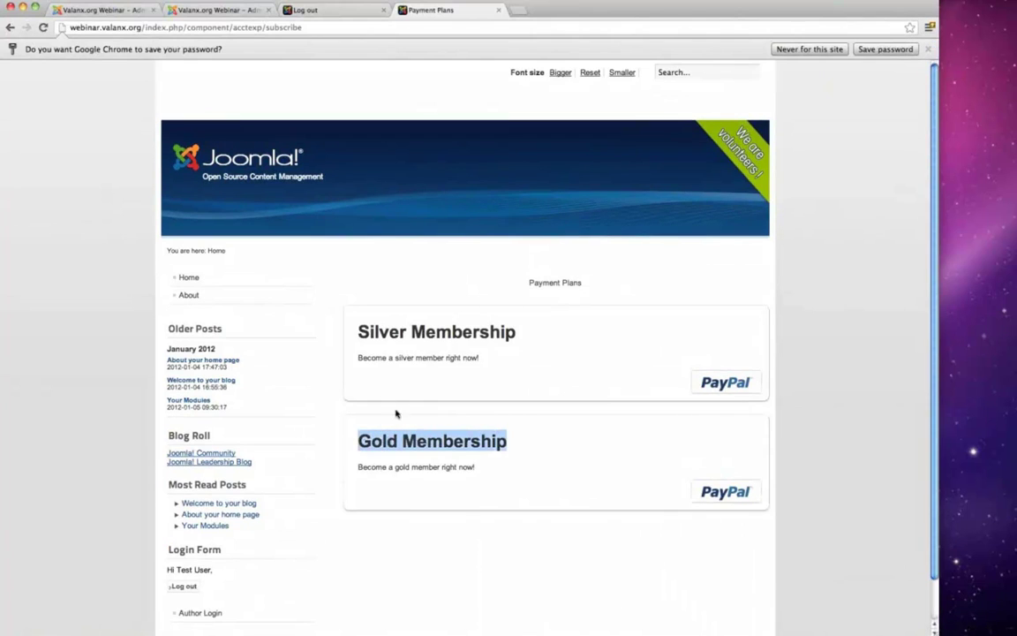
click(519, 370)
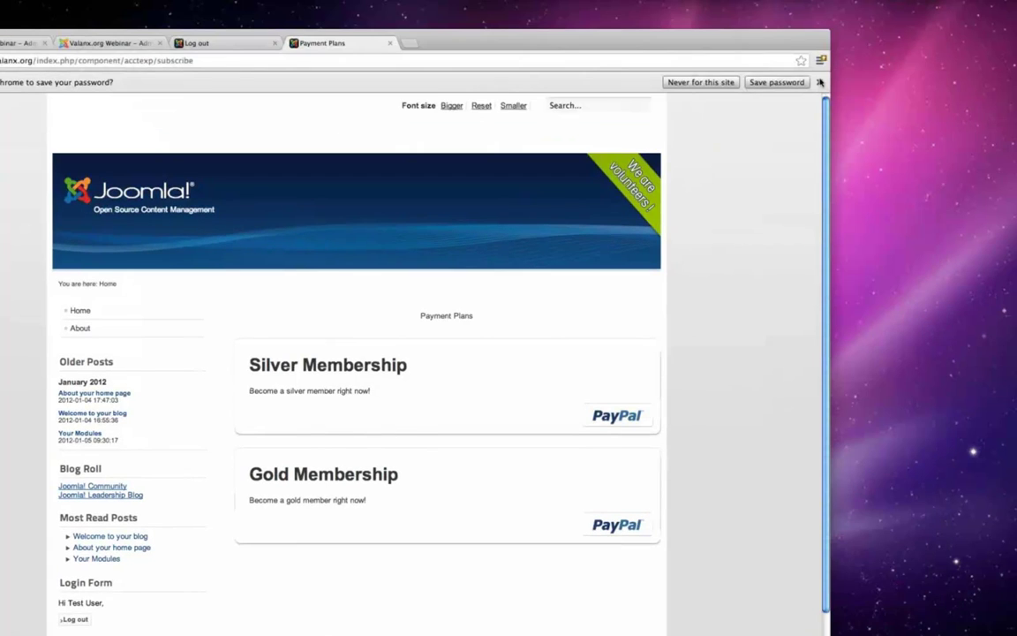
click(820, 82)
click(321, 9)
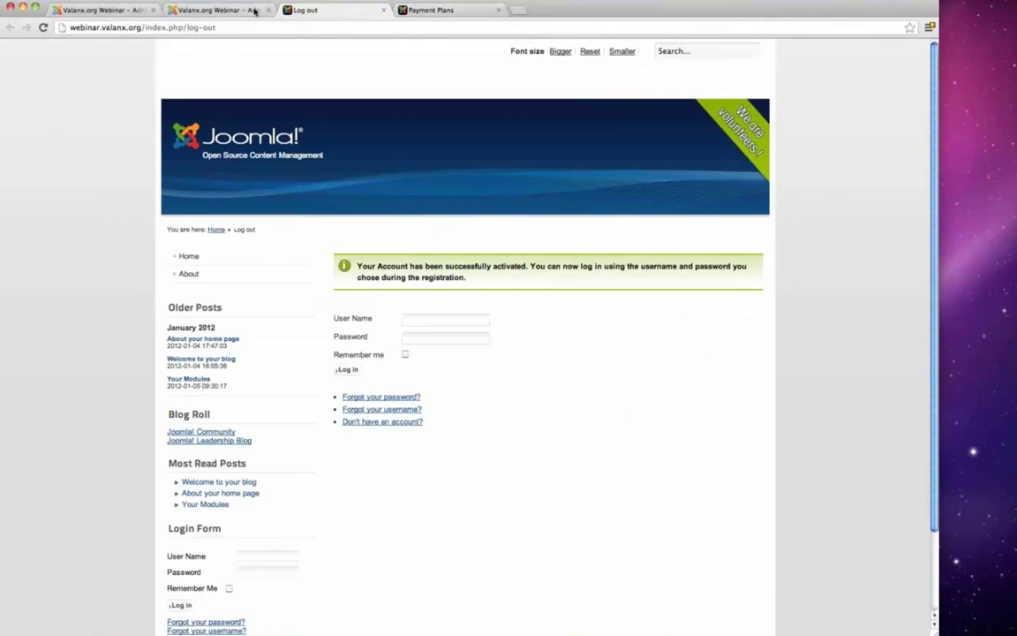
Step: Inspect the Email micro integration's settings, then open Payment Plans > Coupons
click(254, 11)
click(79, 248)
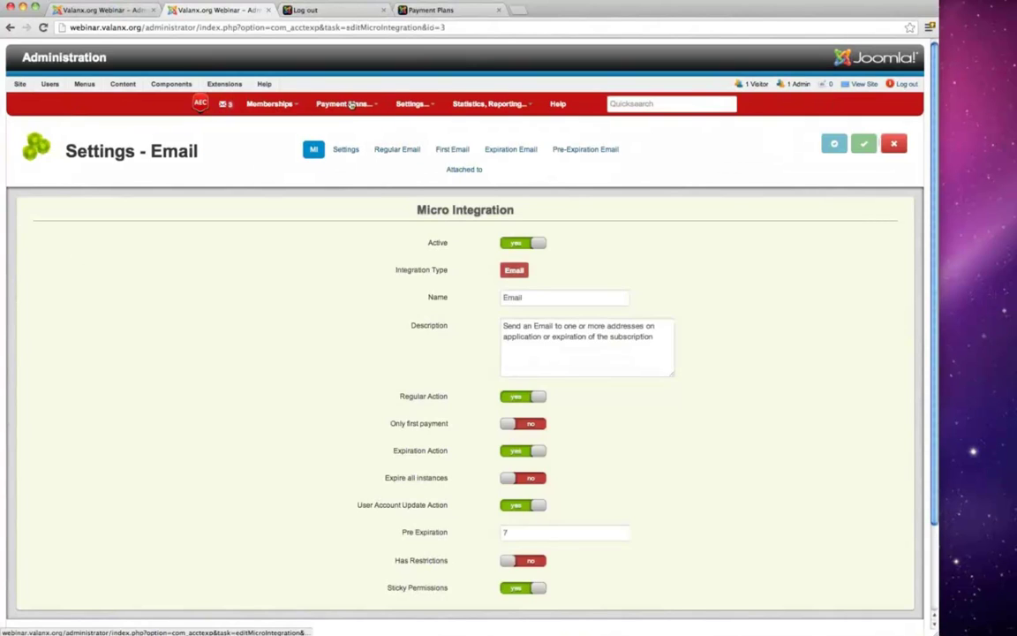
click(347, 104)
click(333, 192)
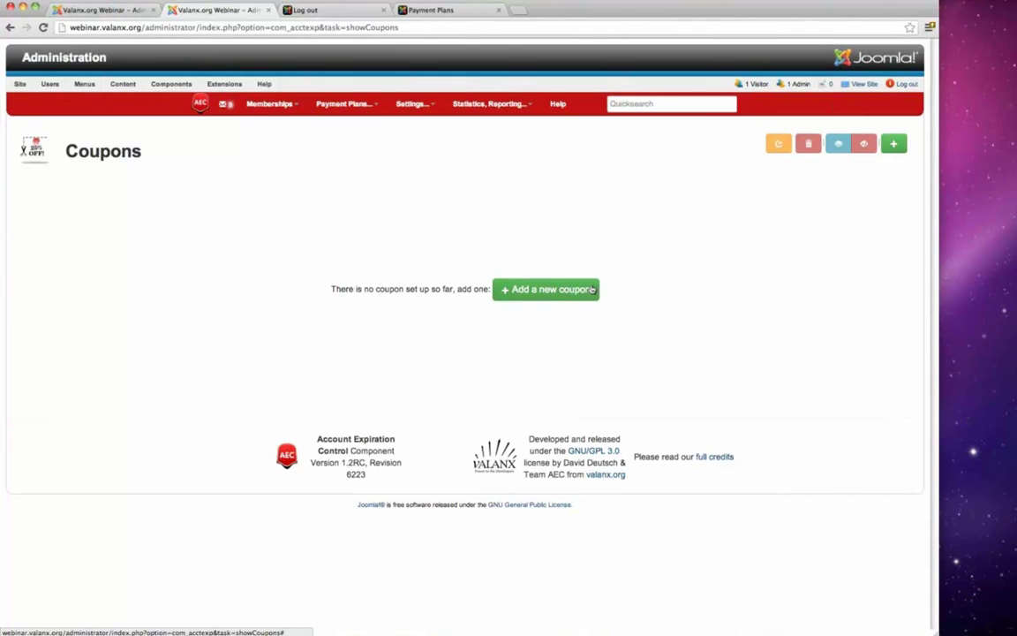
Step: Start a new coupon and review its Restrict and Coupon tabs and the Plans dropdown
click(563, 293)
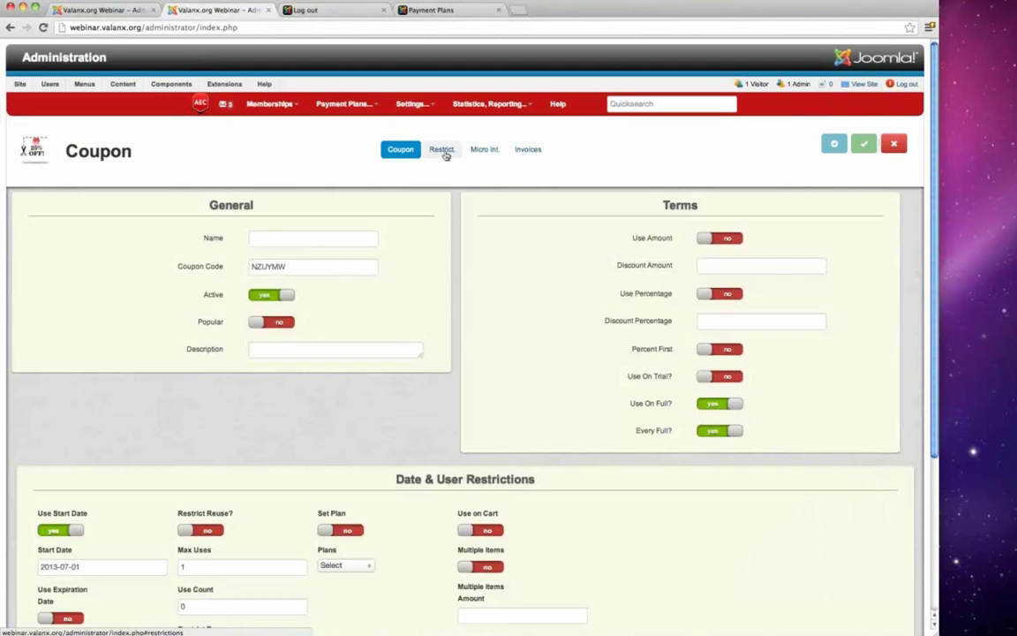
click(443, 151)
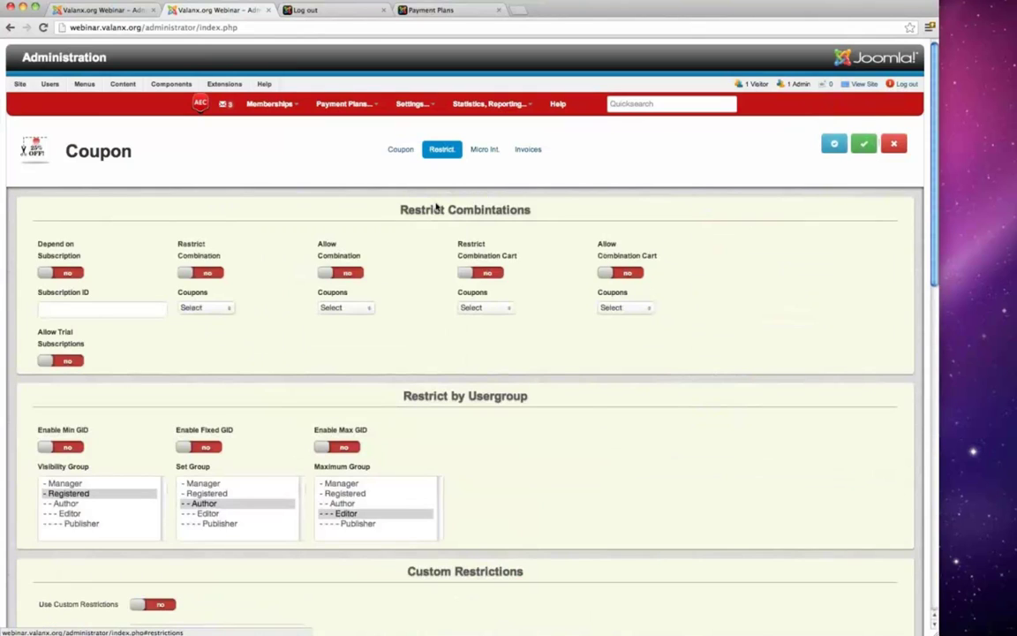
click(402, 152)
scroll(483, 365, down, 5)
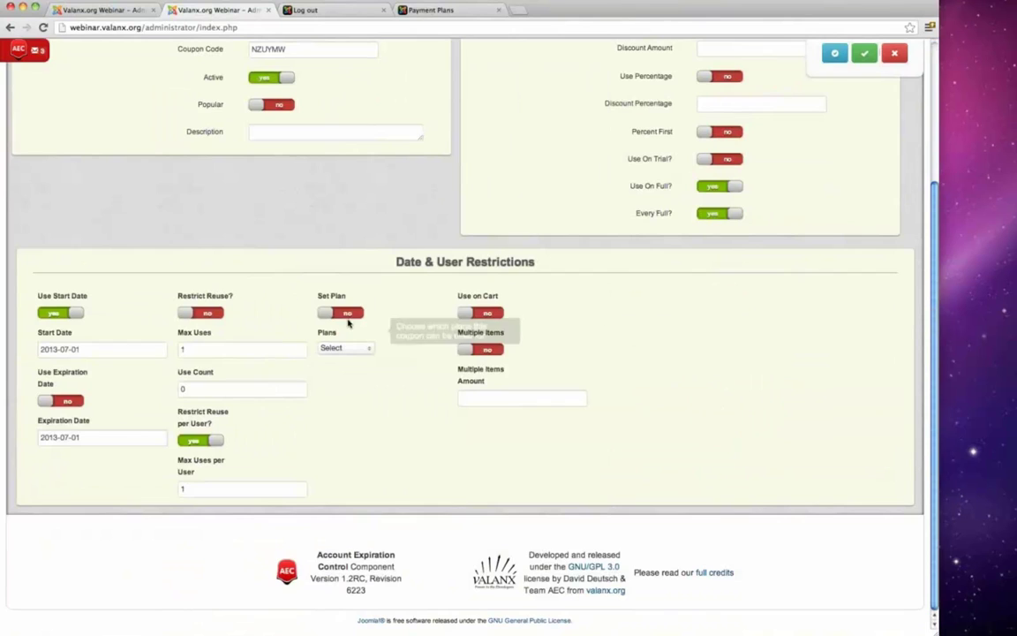
click(345, 347)
click(384, 332)
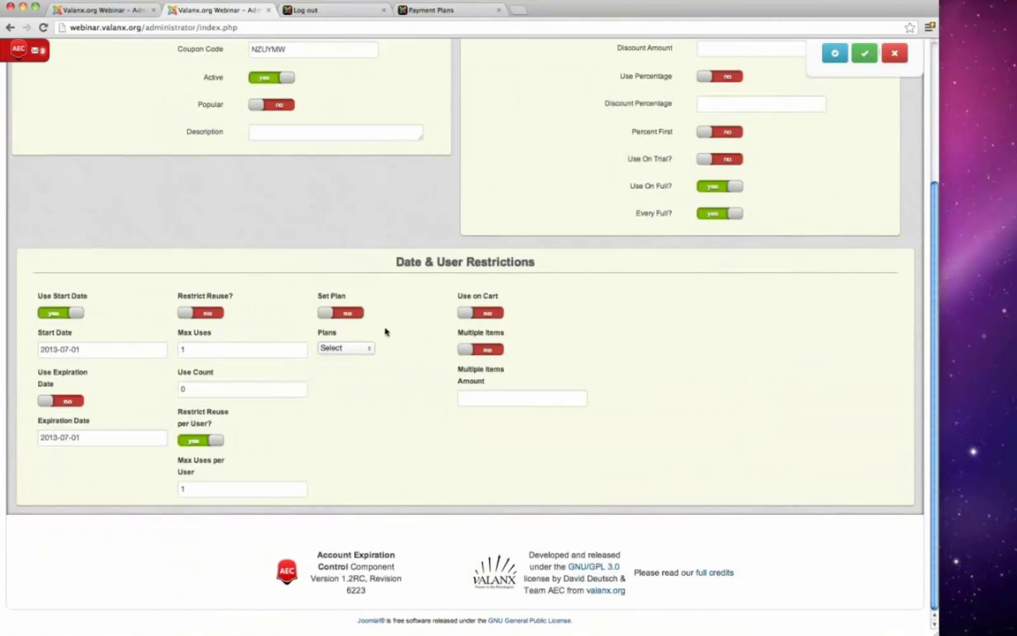
scroll(408, 319, up, 3)
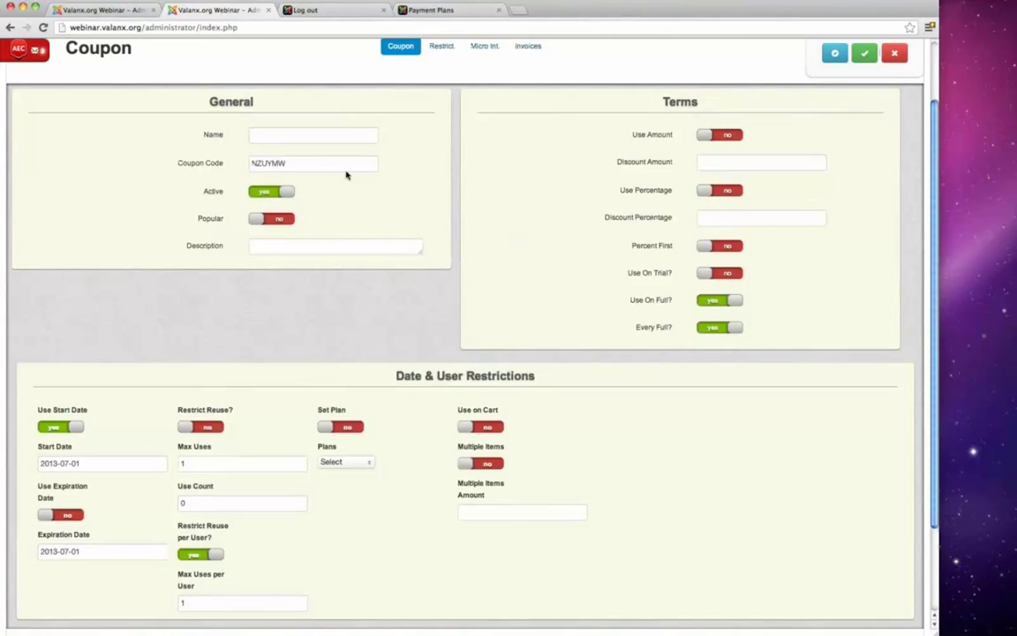
scroll(353, 168, up, 2)
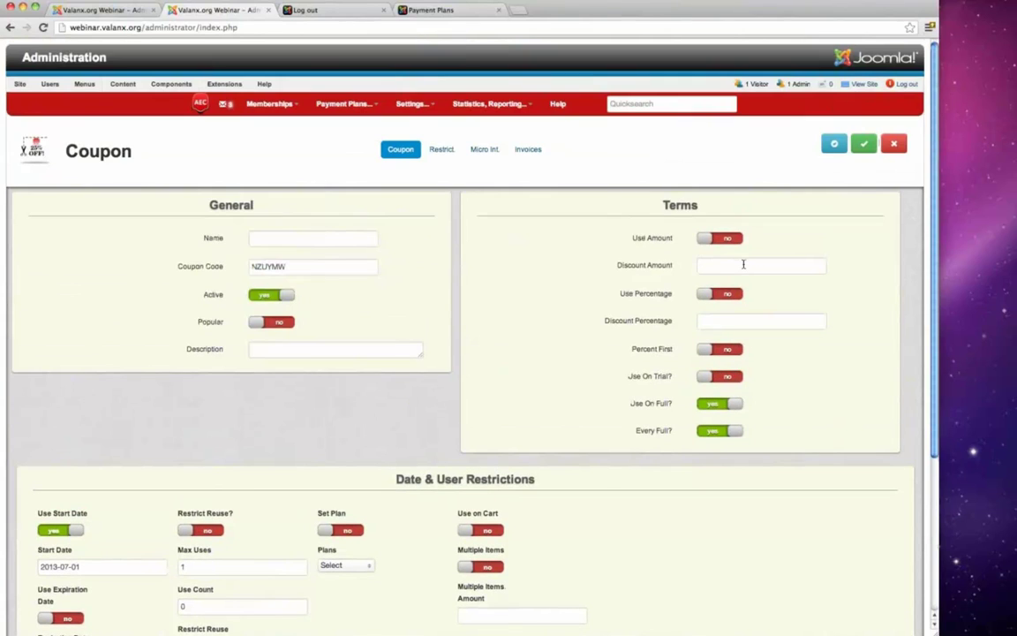
Step: Save the coupon as published with its generated code NZUYMW
click(724, 320)
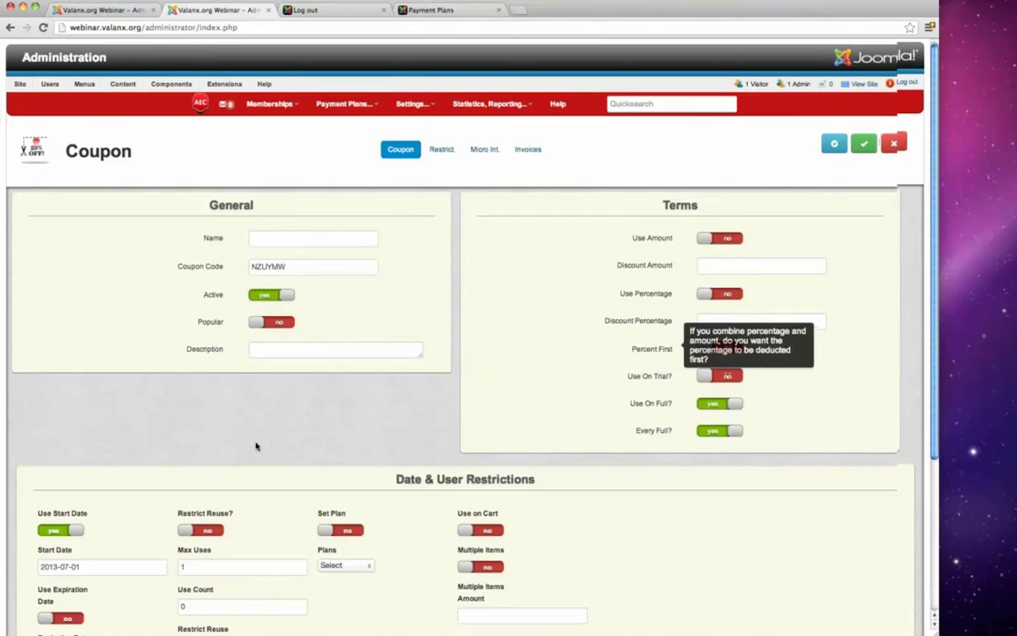
scroll(256, 446, down, 5)
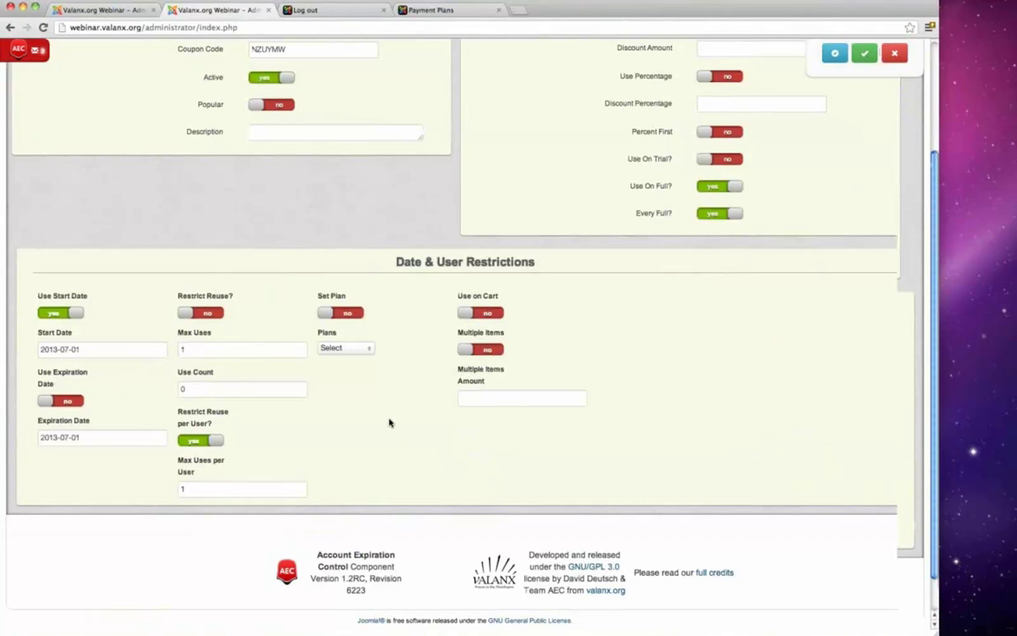
scroll(388, 422, up, 4)
click(863, 146)
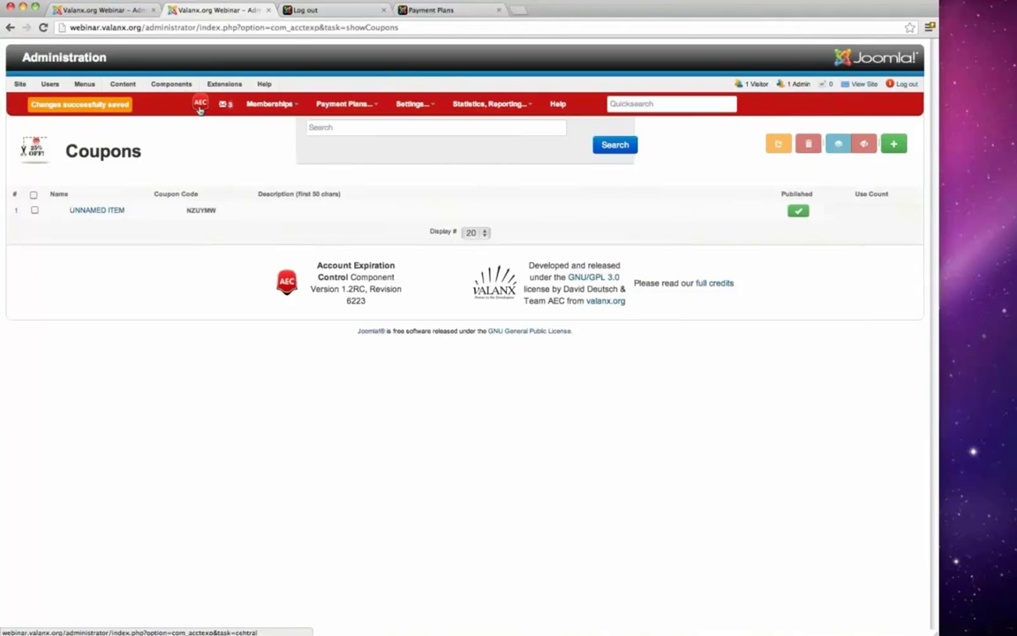
Step: Confirm the test user's active Gold Membership under Members, then open Micro Integr. from AEC central
click(200, 106)
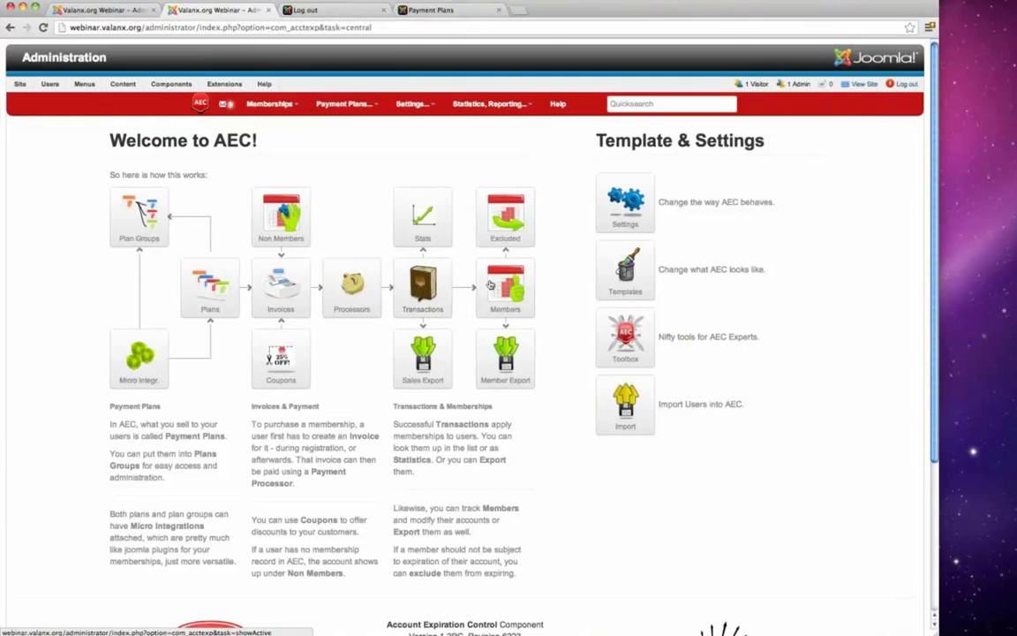
click(516, 289)
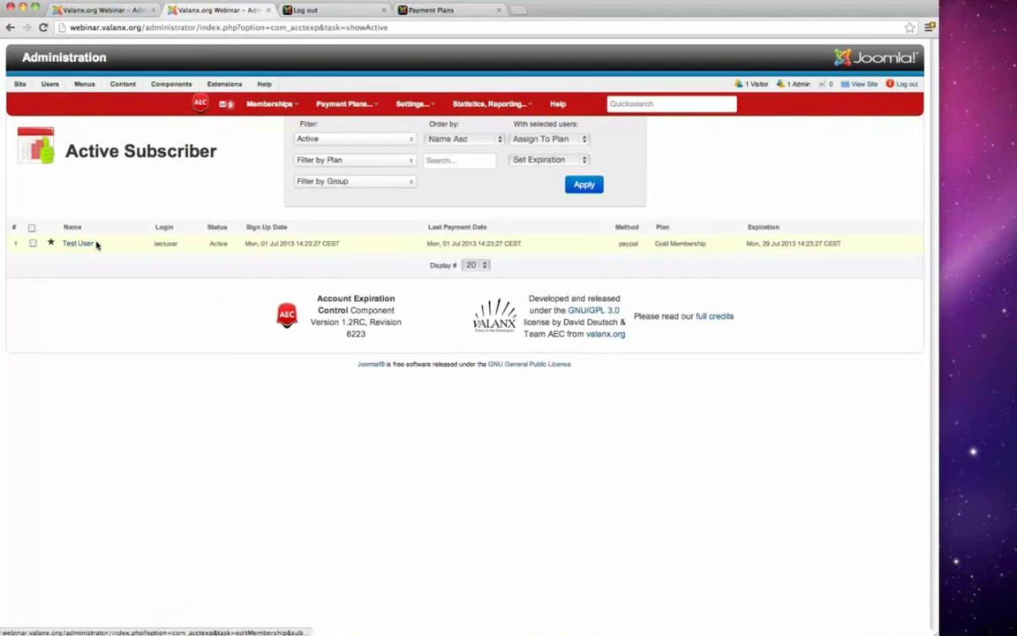
click(10, 27)
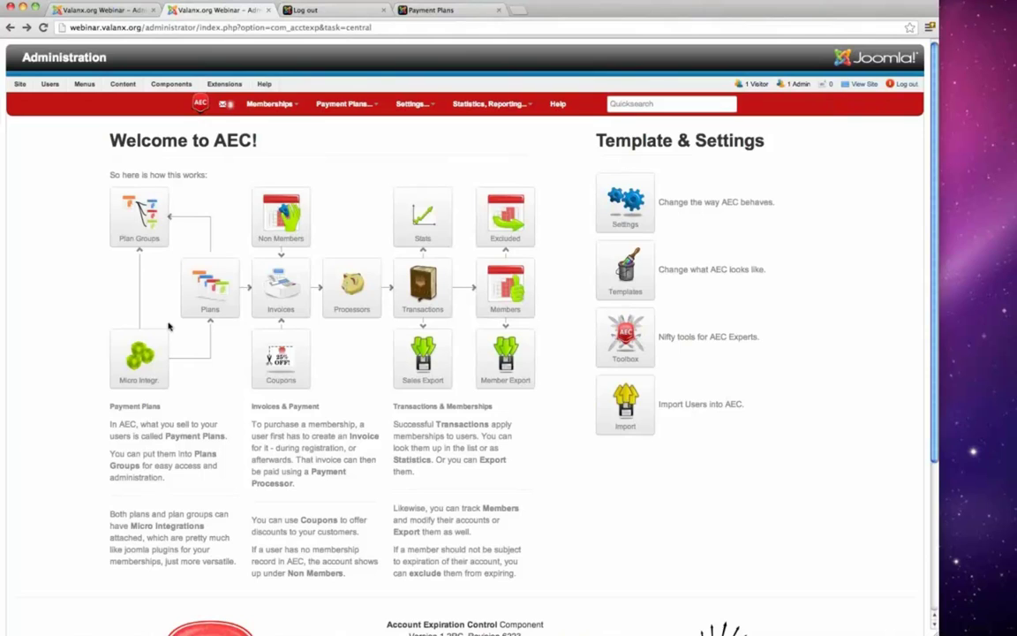
click(149, 355)
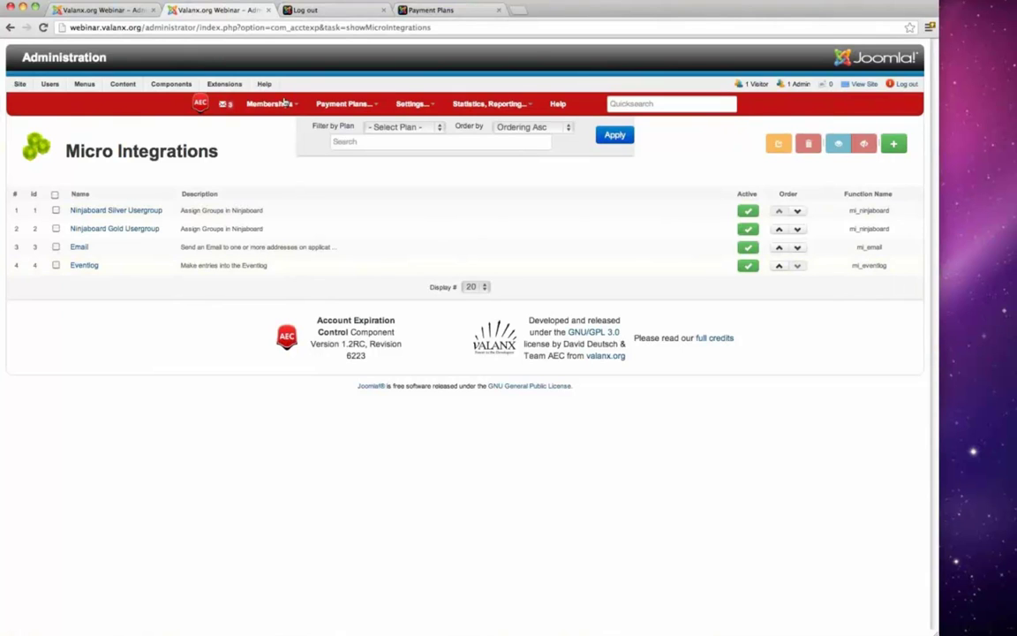
click(203, 105)
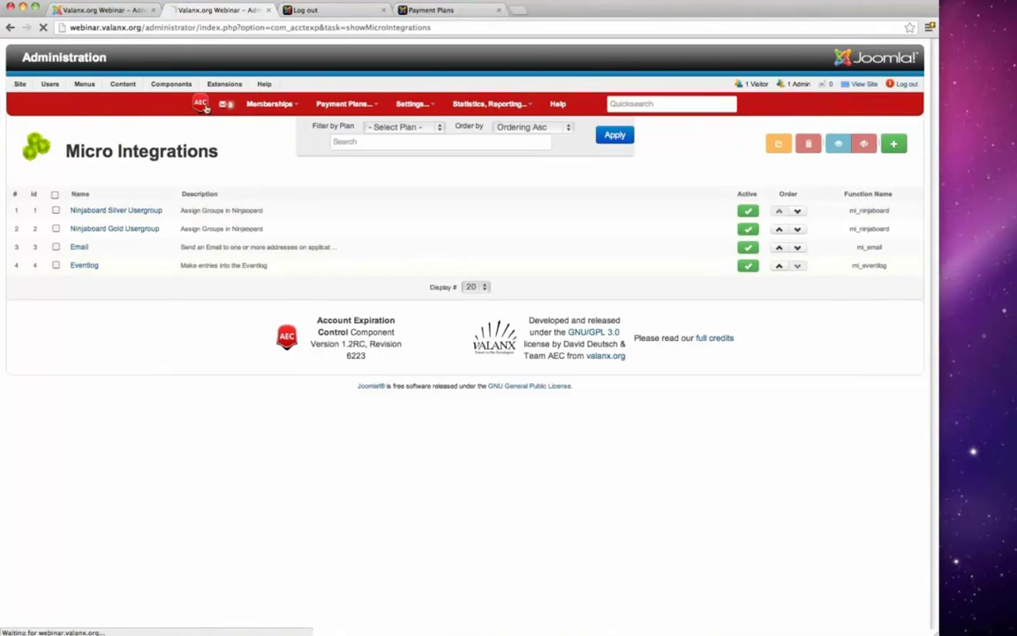
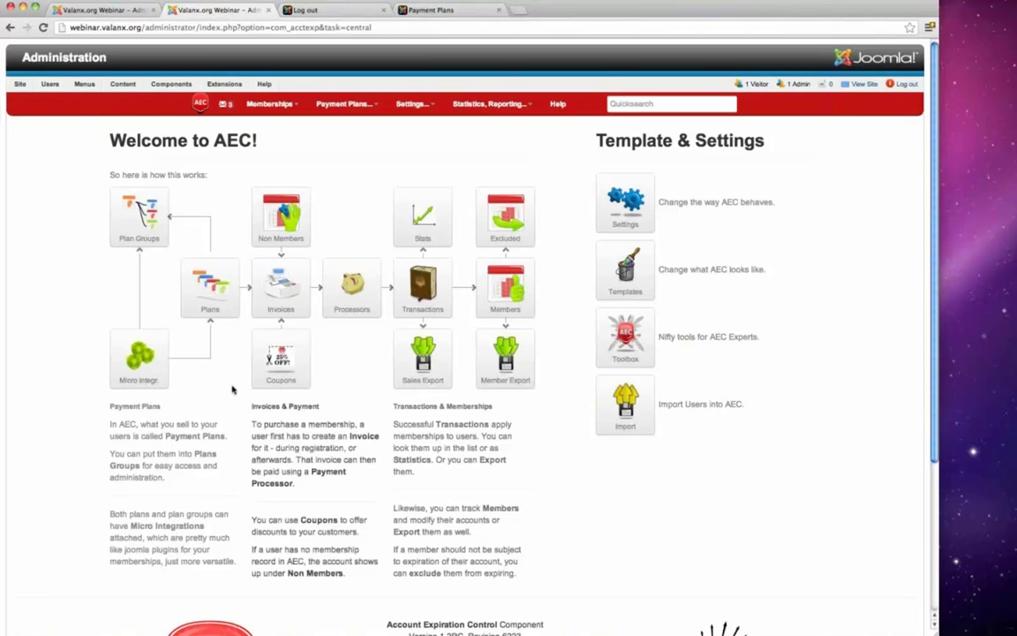
Step: Start a new micro integration from the Micro Integrations list and open the integration category picker
click(143, 355)
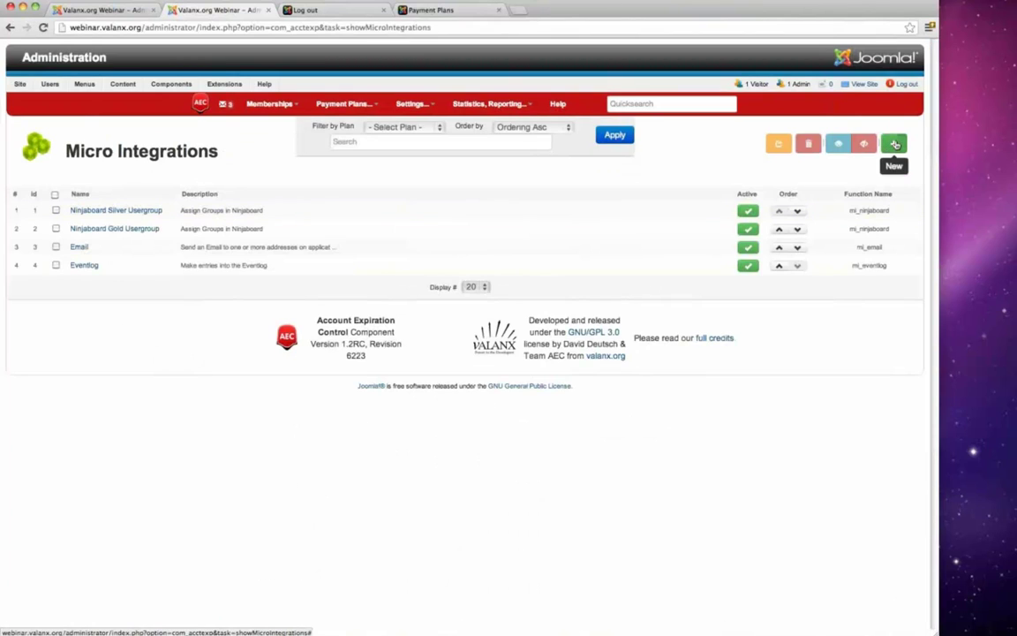
click(892, 147)
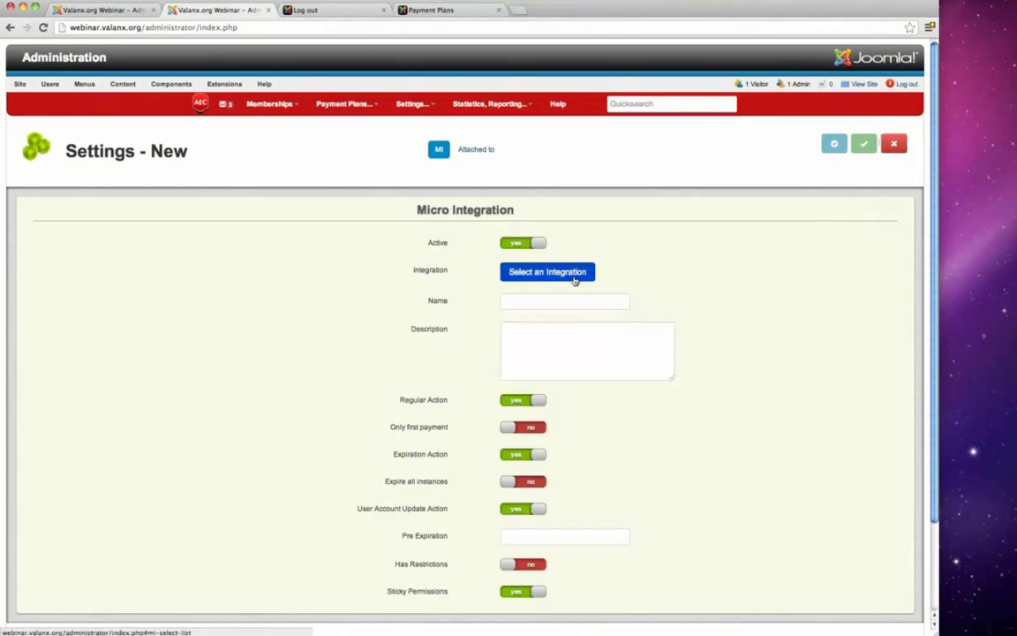
click(574, 274)
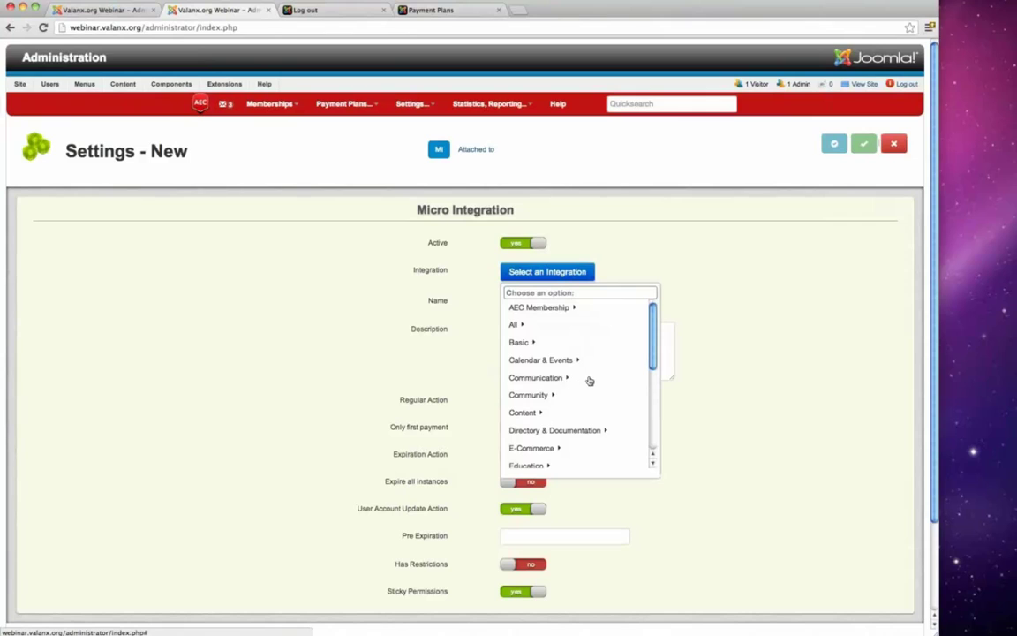
scroll(588, 378, down, 1)
scroll(588, 365, down, 2)
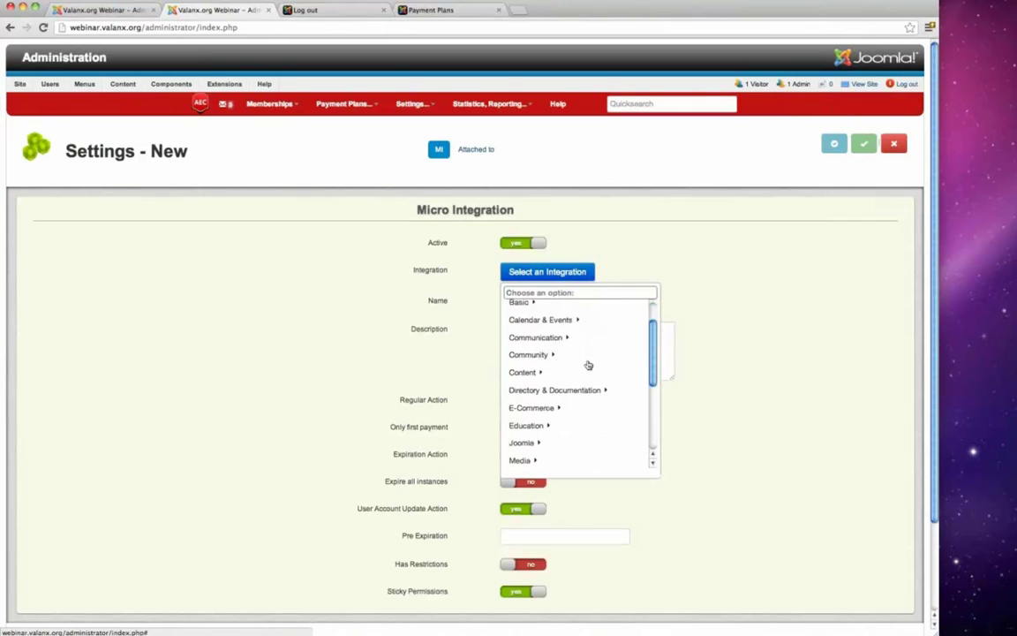
scroll(587, 365, down, 5)
scroll(601, 340, up, 10)
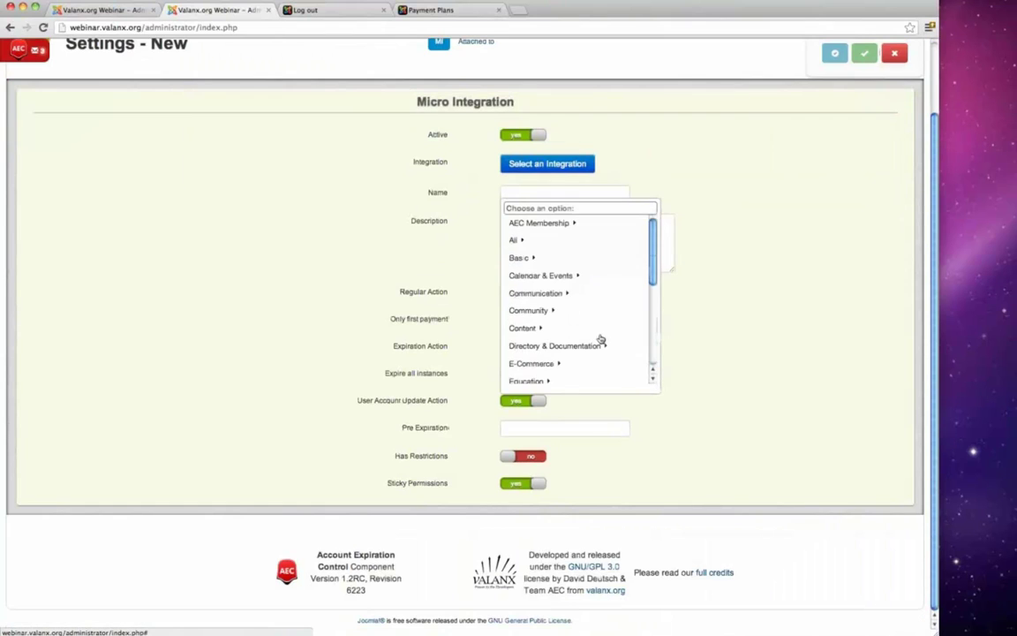
scroll(600, 340, up, 3)
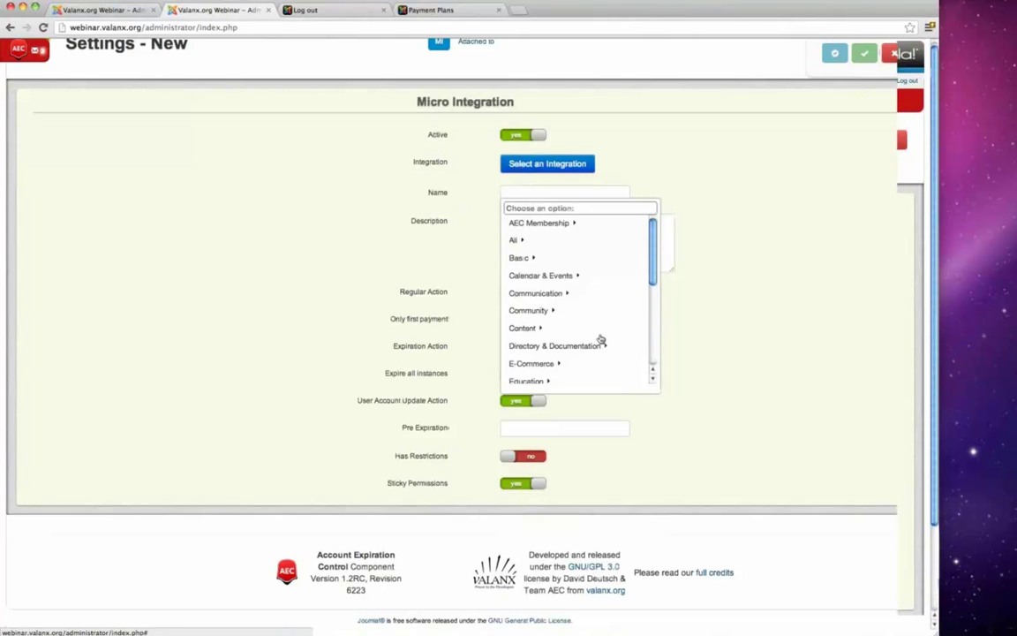
Step: Choose All and scroll through the full catalogue of integration types
click(600, 340)
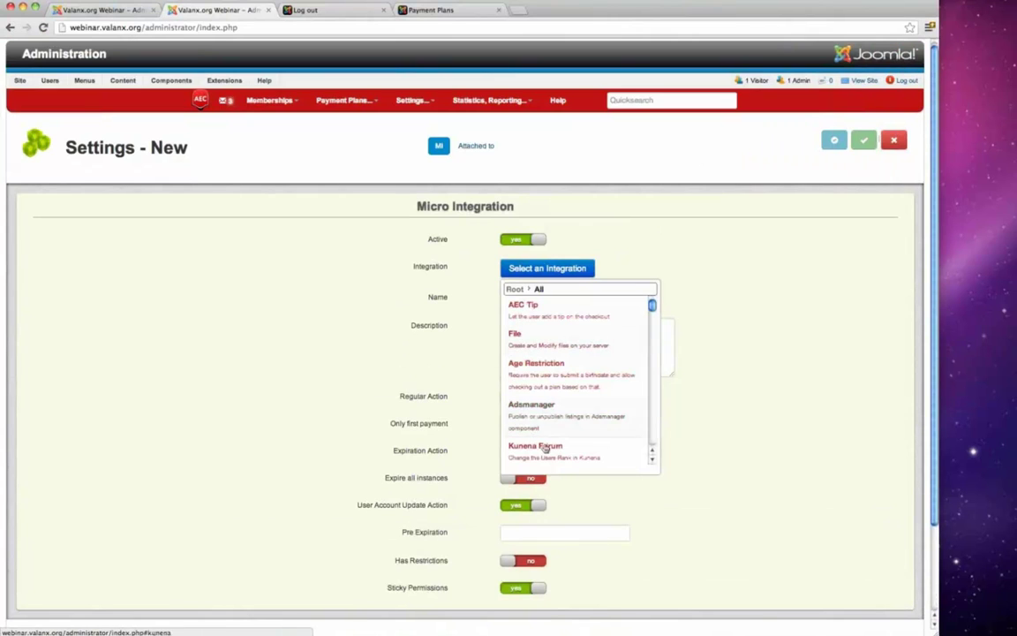
scroll(585, 358, down, 4)
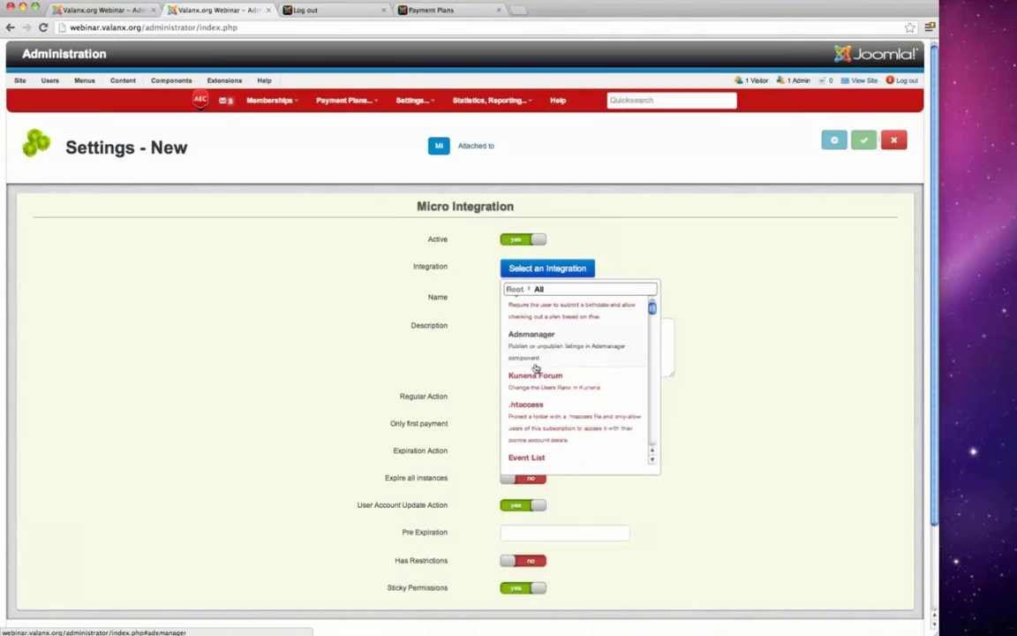
scroll(585, 379, down, 2)
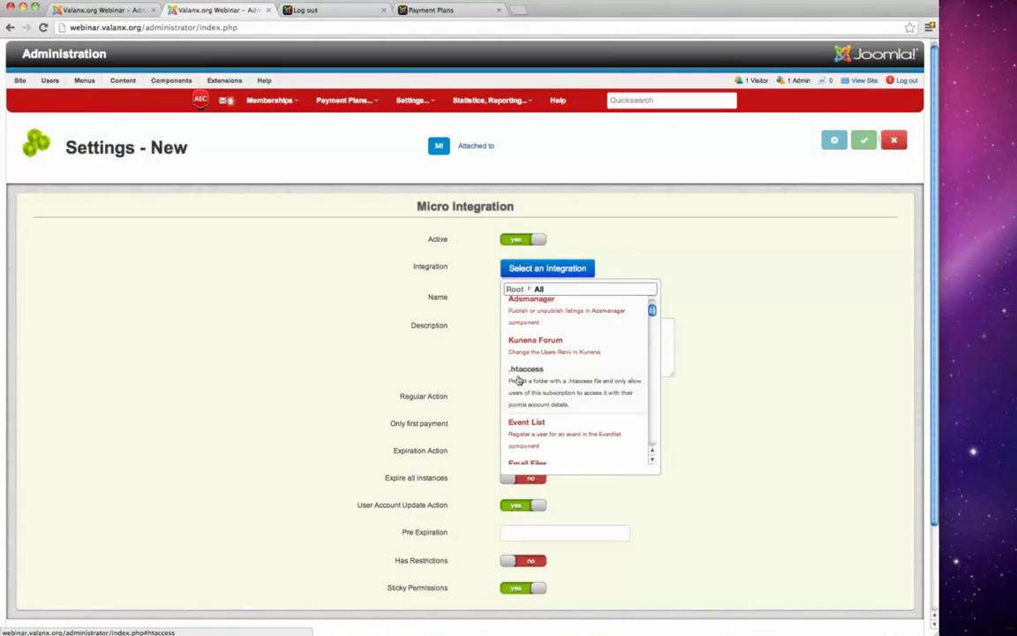
scroll(581, 378, down, 3)
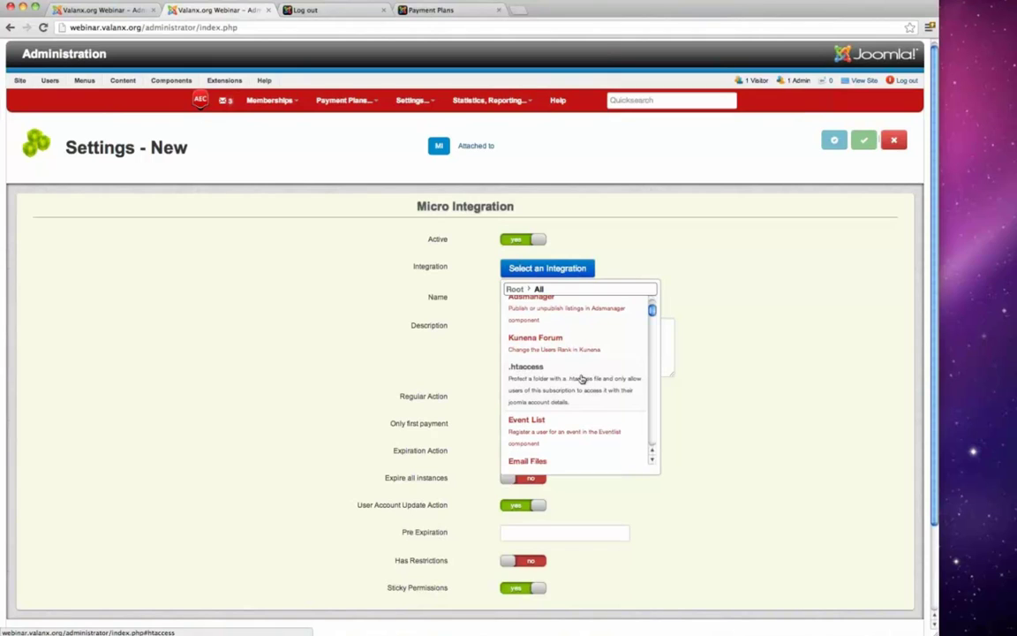
scroll(581, 379, down, 3)
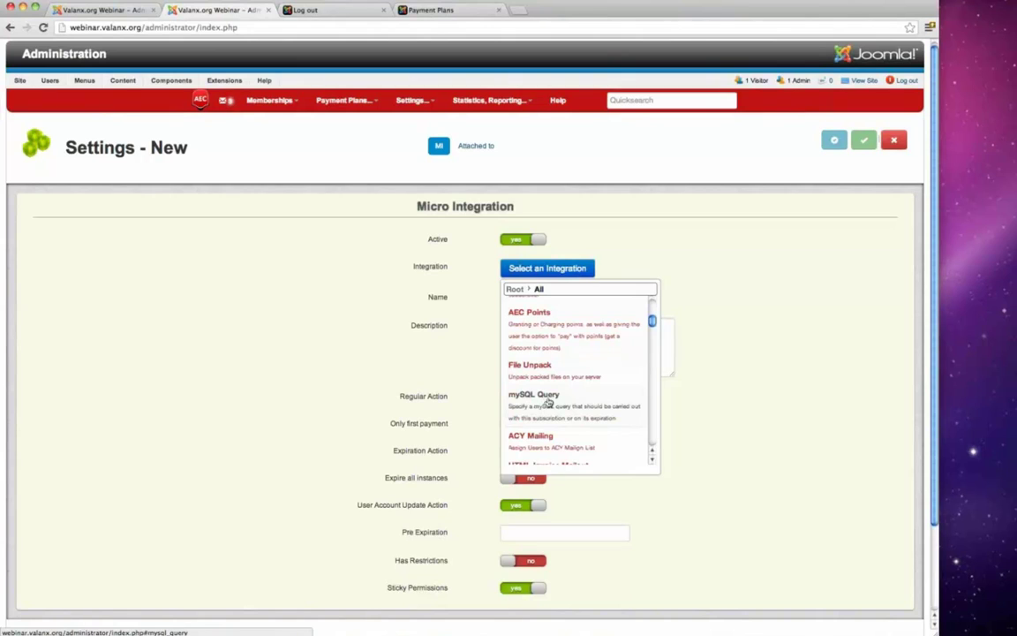
scroll(551, 402, down, 1)
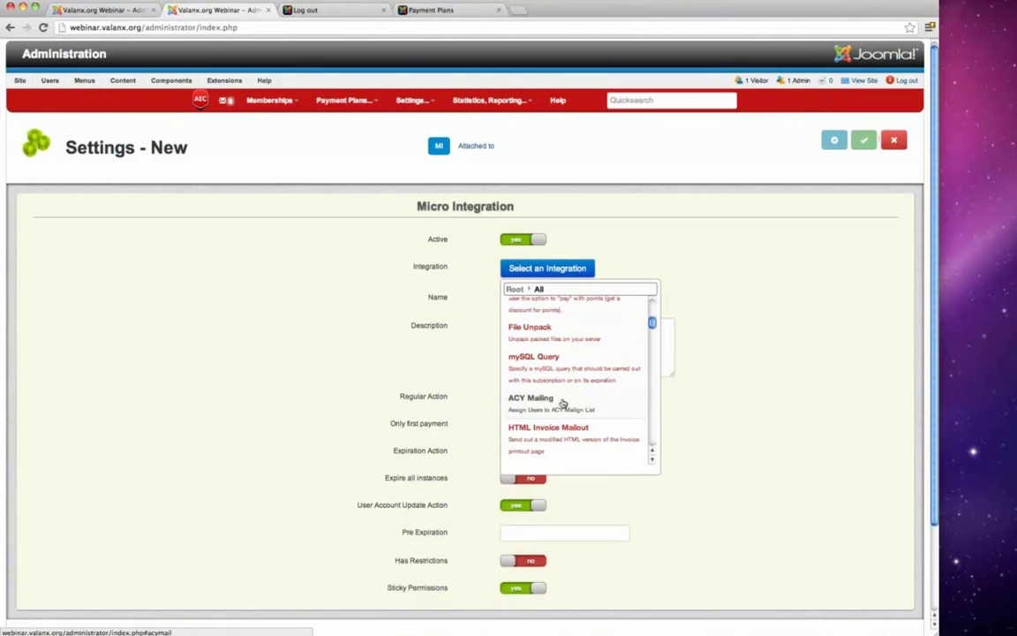
scroll(565, 400, down, 1)
scroll(565, 400, down, 1)
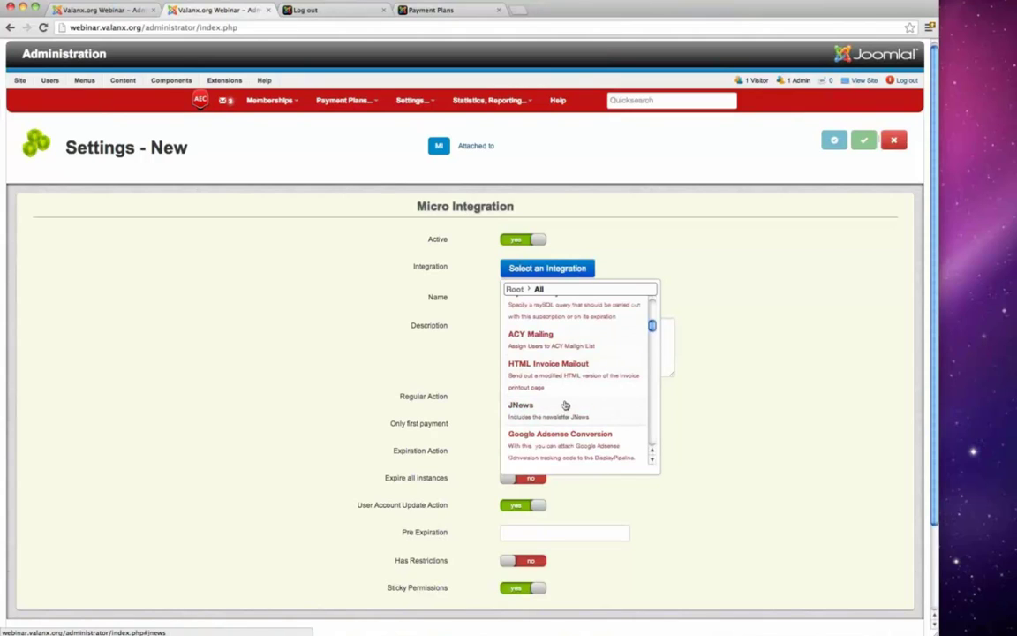
scroll(564, 406, down, 2)
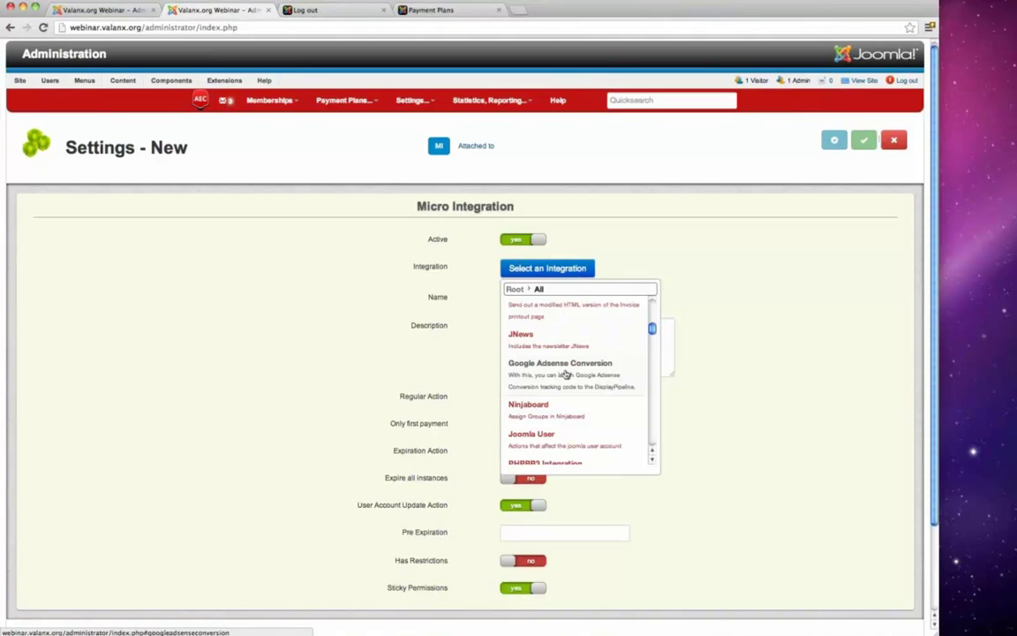
scroll(568, 369, down, 1)
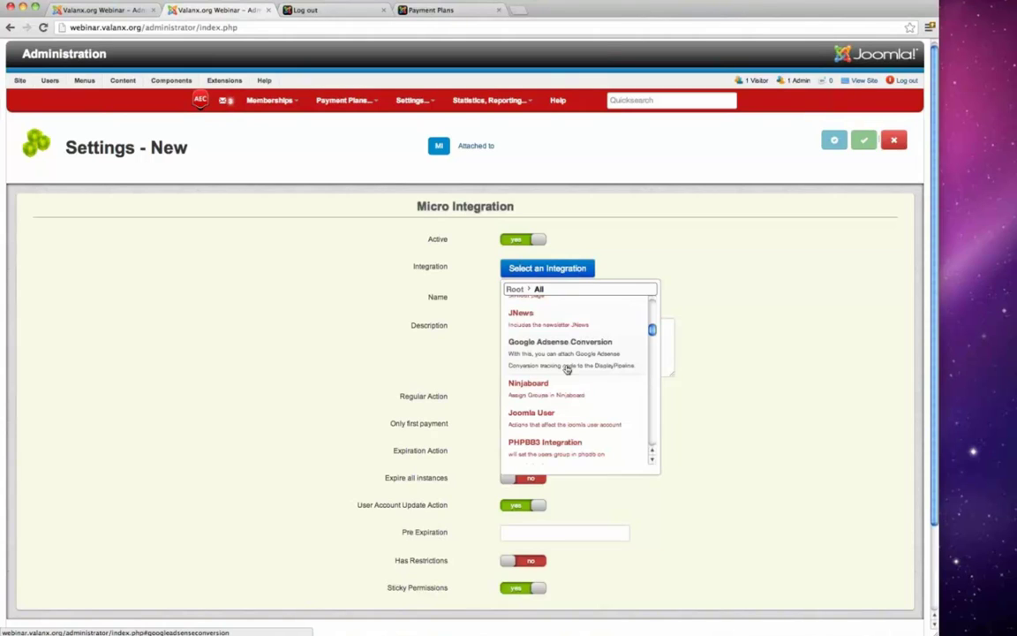
Step: Browse the E-Commerce Credits, Tracking Affiliate and Tracking Analytics integration categories
click(516, 290)
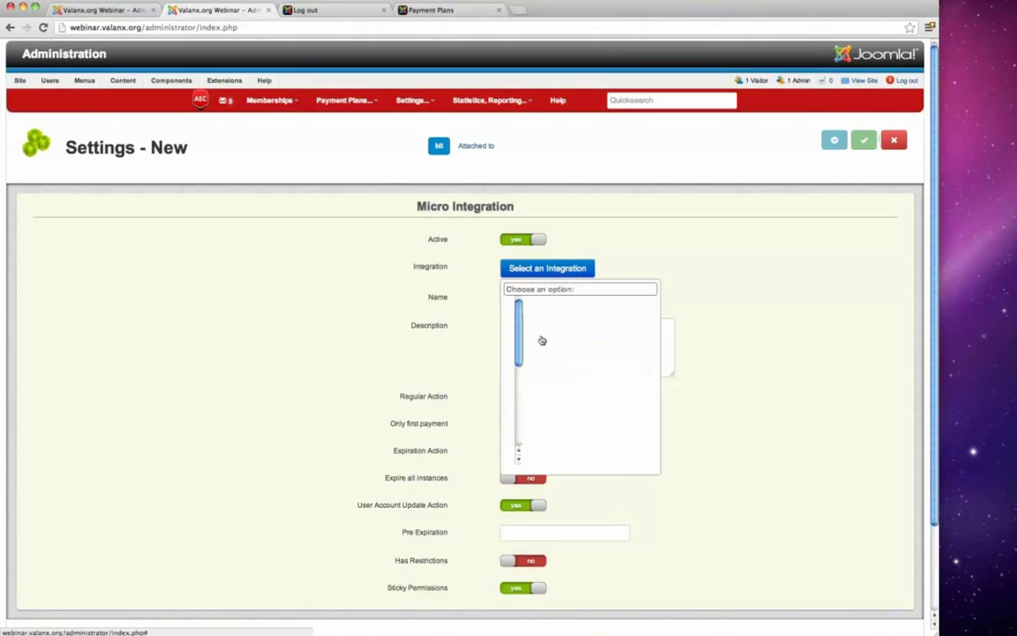
click(535, 421)
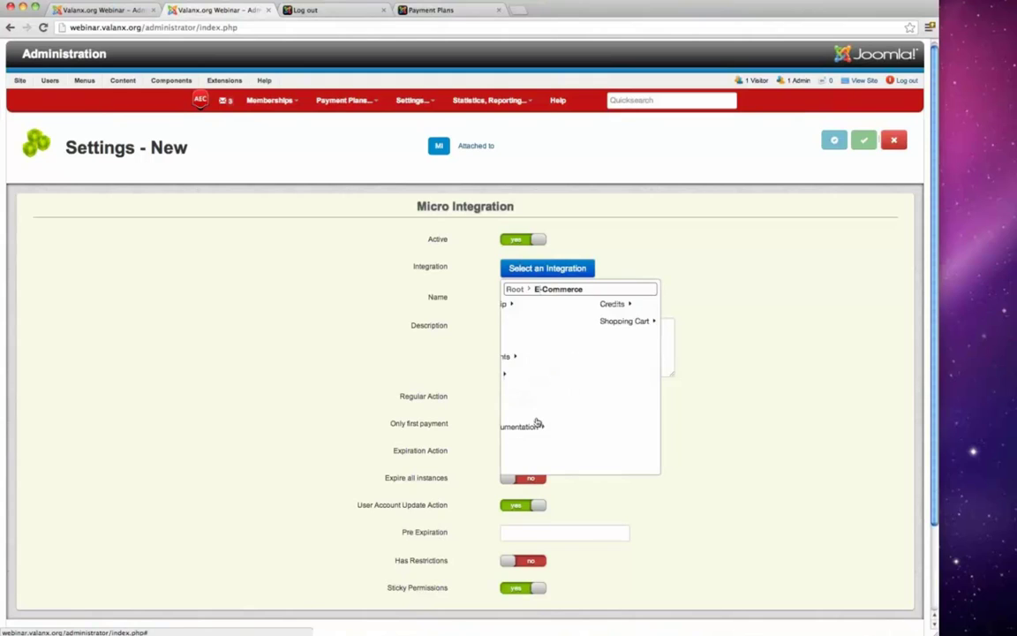
click(526, 302)
click(525, 296)
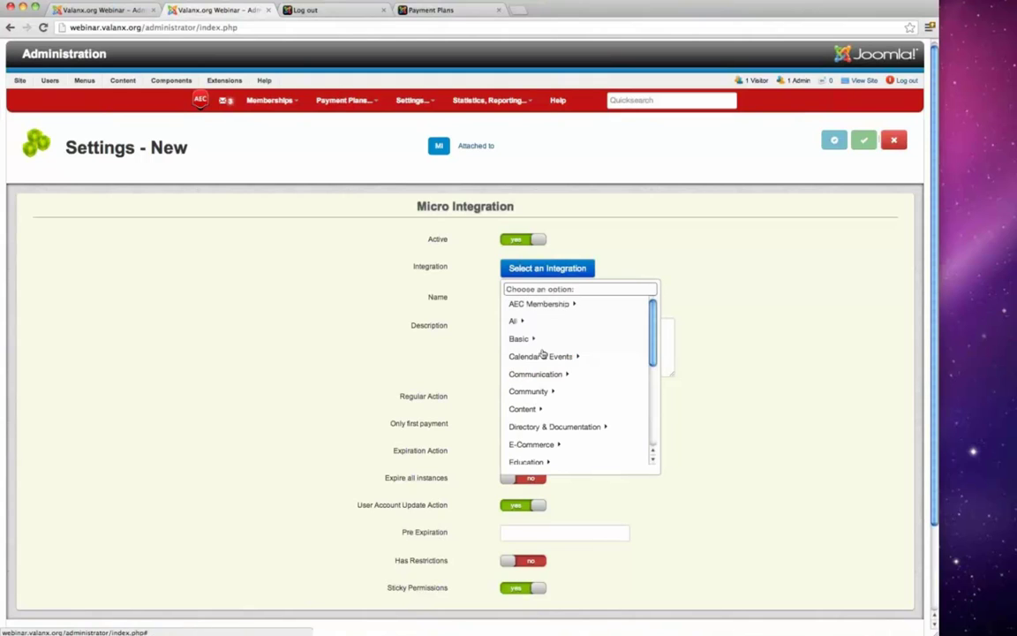
scroll(551, 377, down, 5)
click(534, 393)
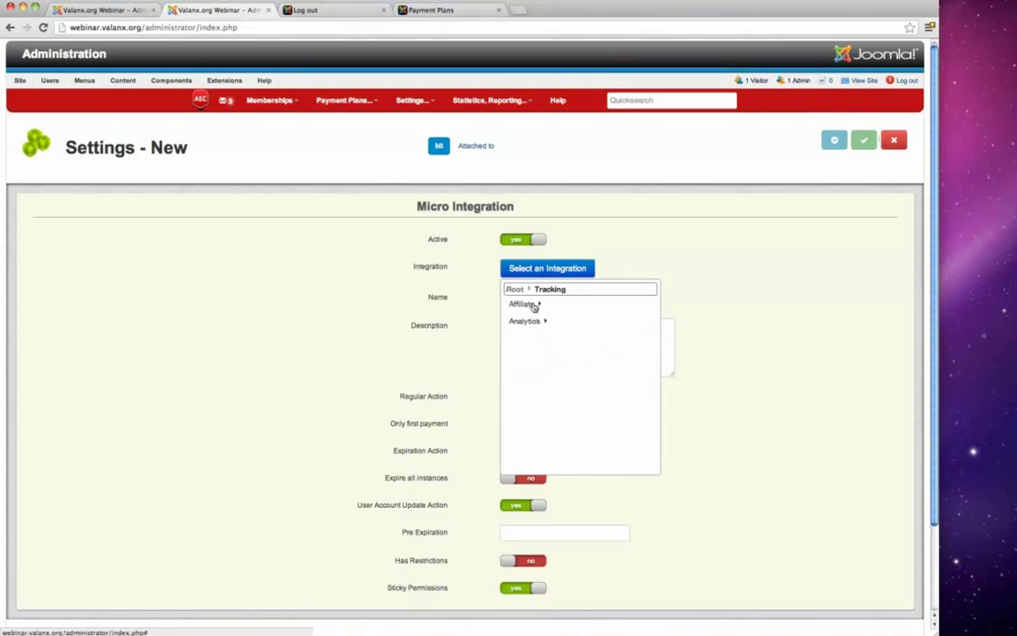
click(529, 303)
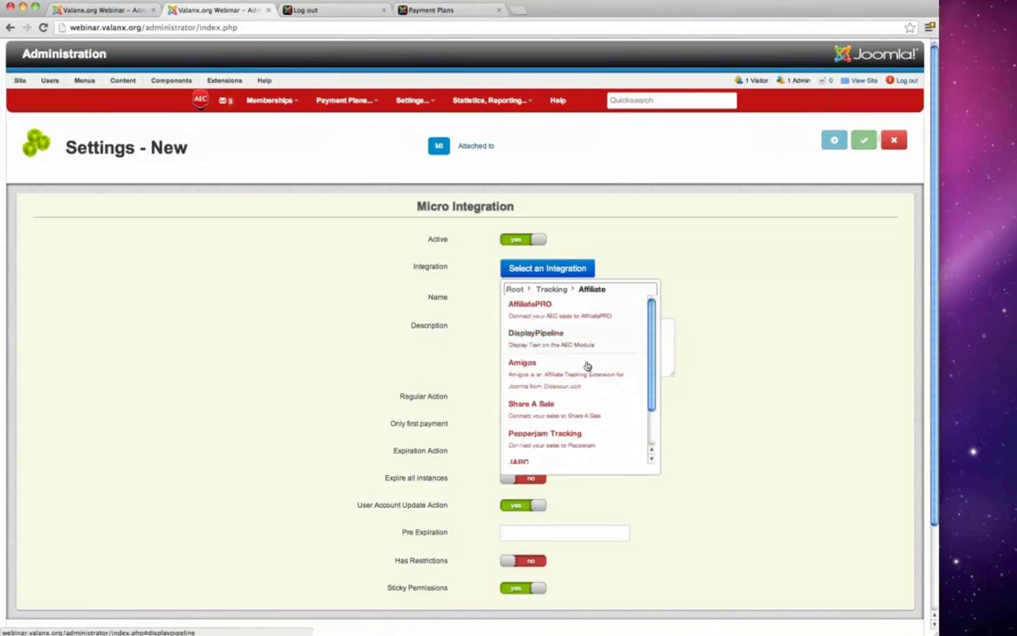
scroll(584, 363, down, 3)
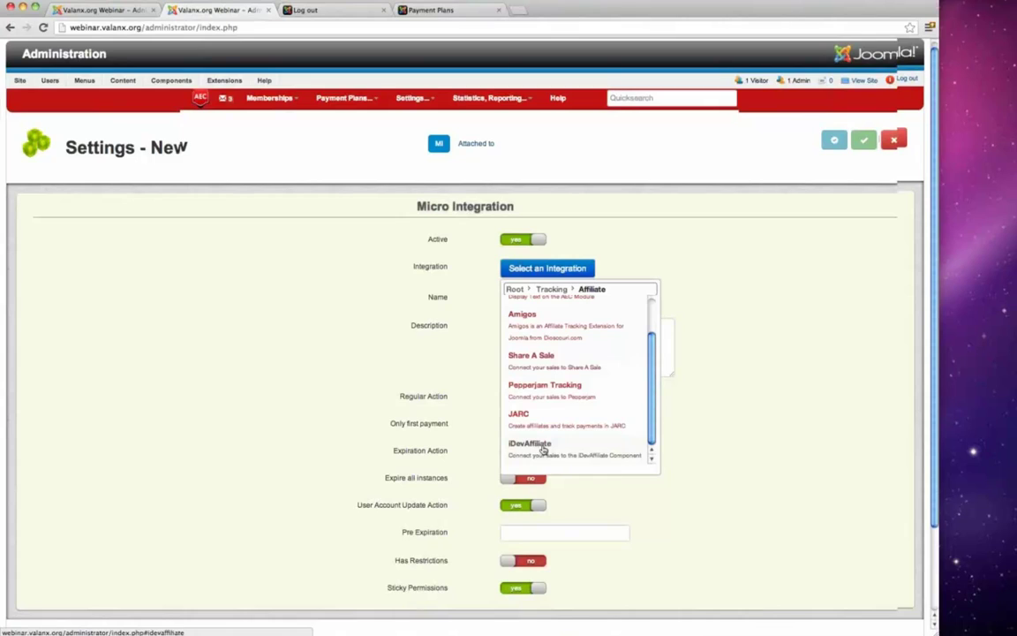
scroll(543, 446, up, 2)
scroll(577, 424, down, 2)
scroll(576, 425, up, 3)
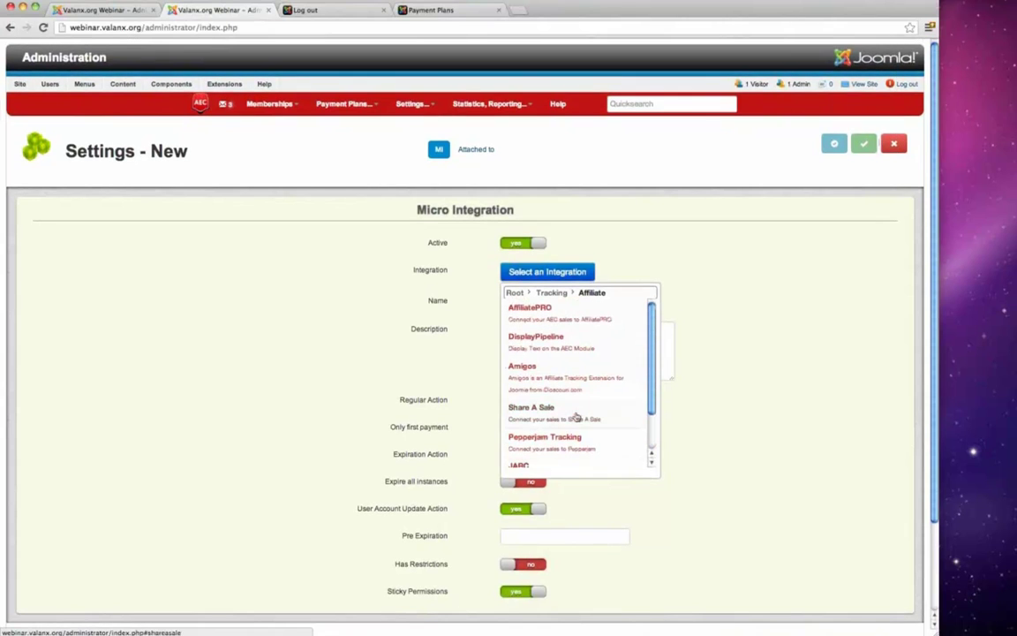
click(558, 298)
click(530, 326)
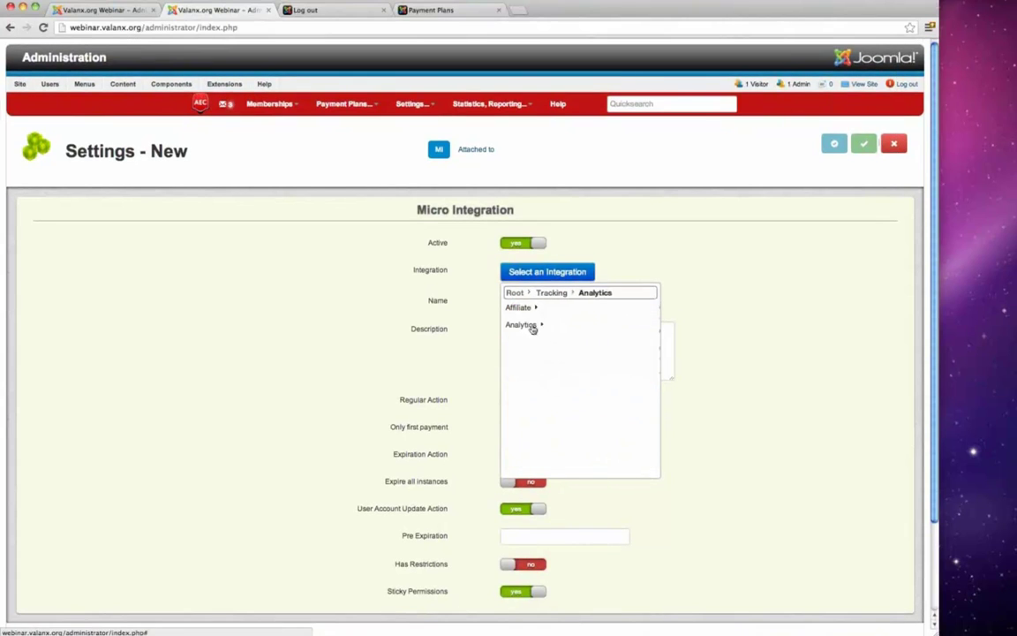
click(515, 293)
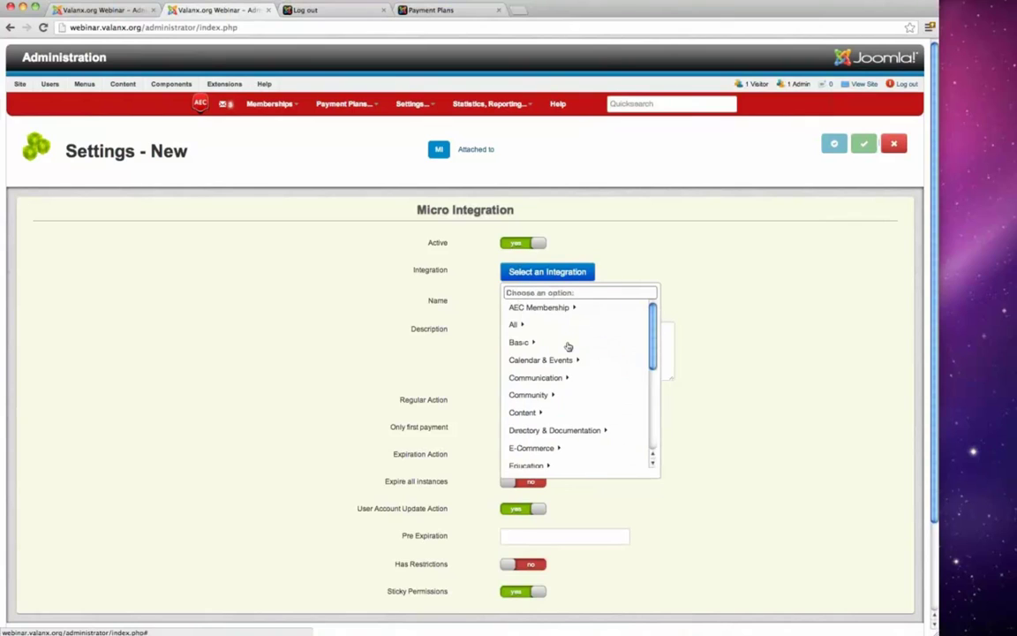
scroll(543, 349, down, 1)
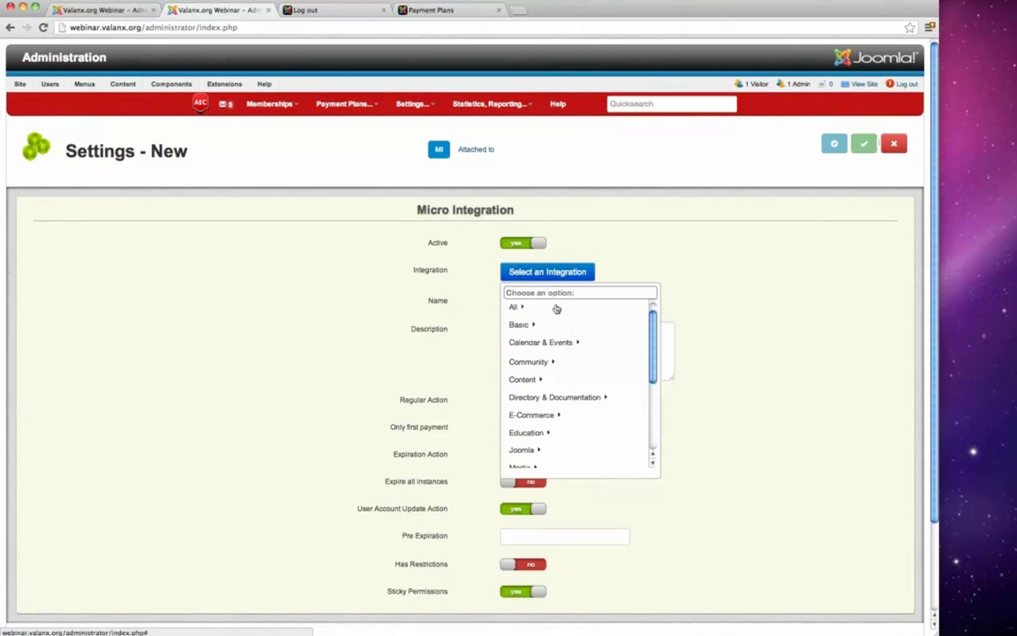
scroll(530, 314, up, 1)
Step: List every available integration and scroll through the whole list
click(538, 325)
scroll(568, 335, down, 5)
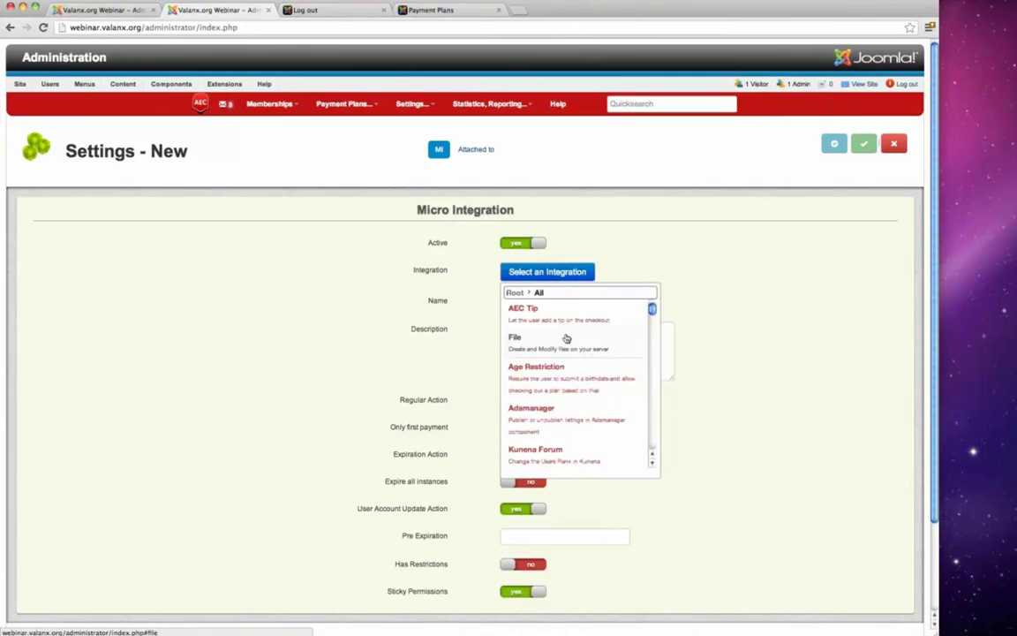
scroll(568, 338, down, 10)
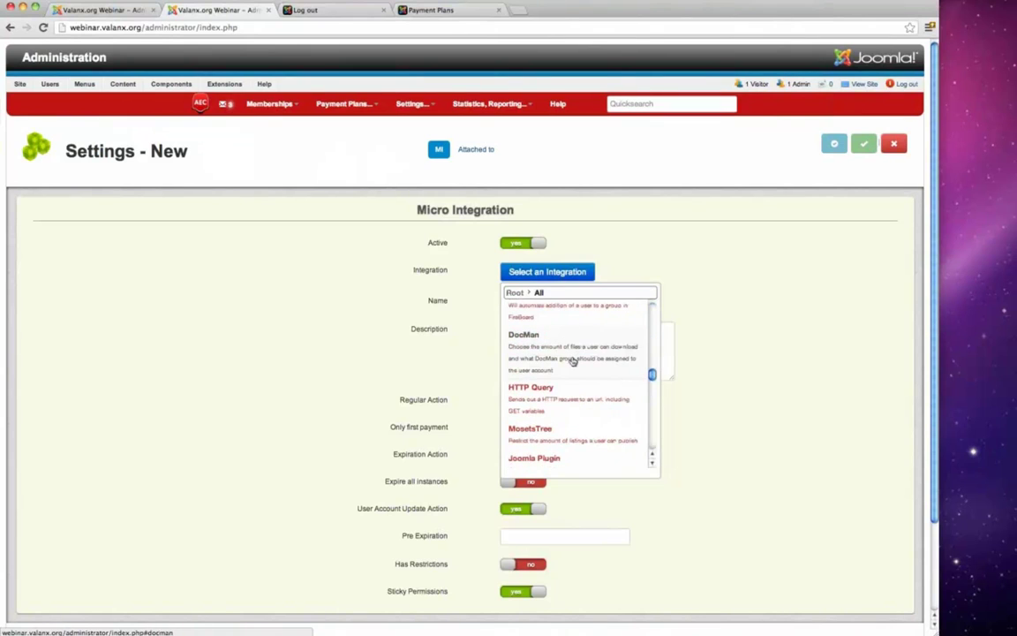
scroll(569, 357, up, 1)
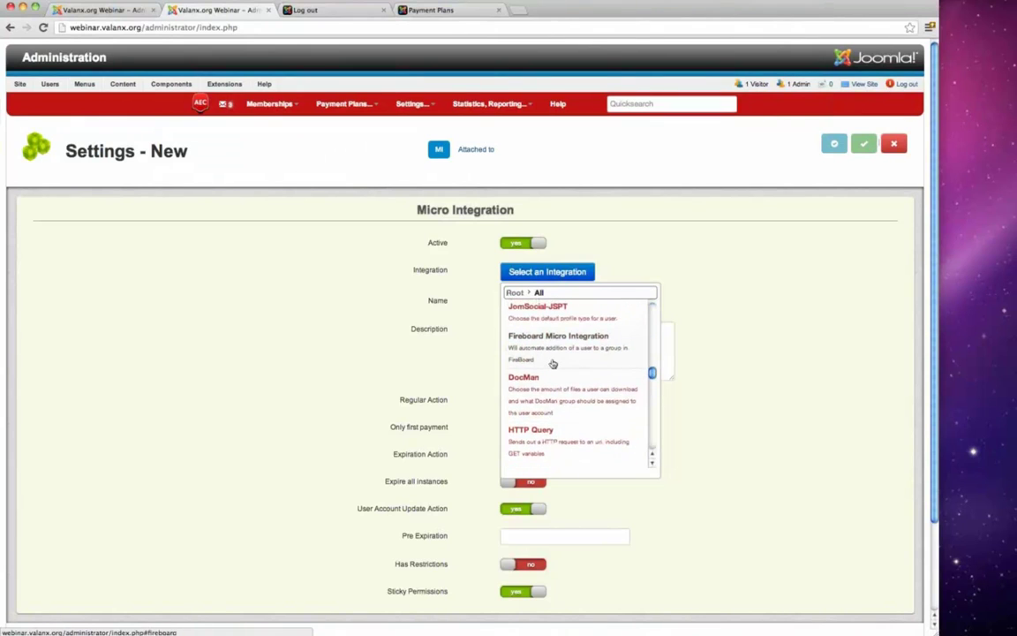
scroll(552, 363, up, 1)
scroll(552, 362, up, 4)
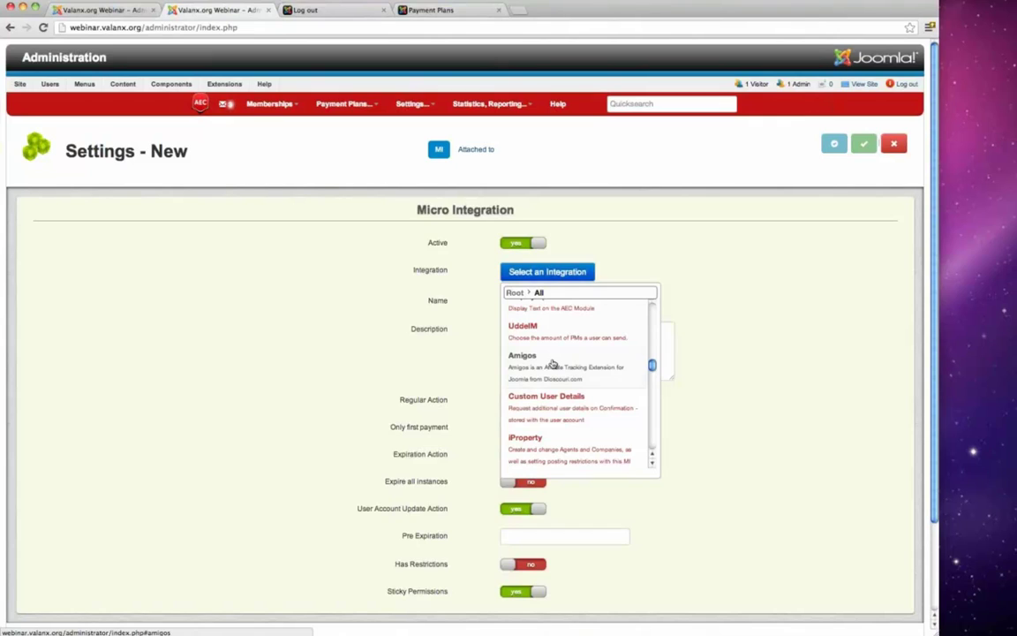
scroll(567, 375, down, 1)
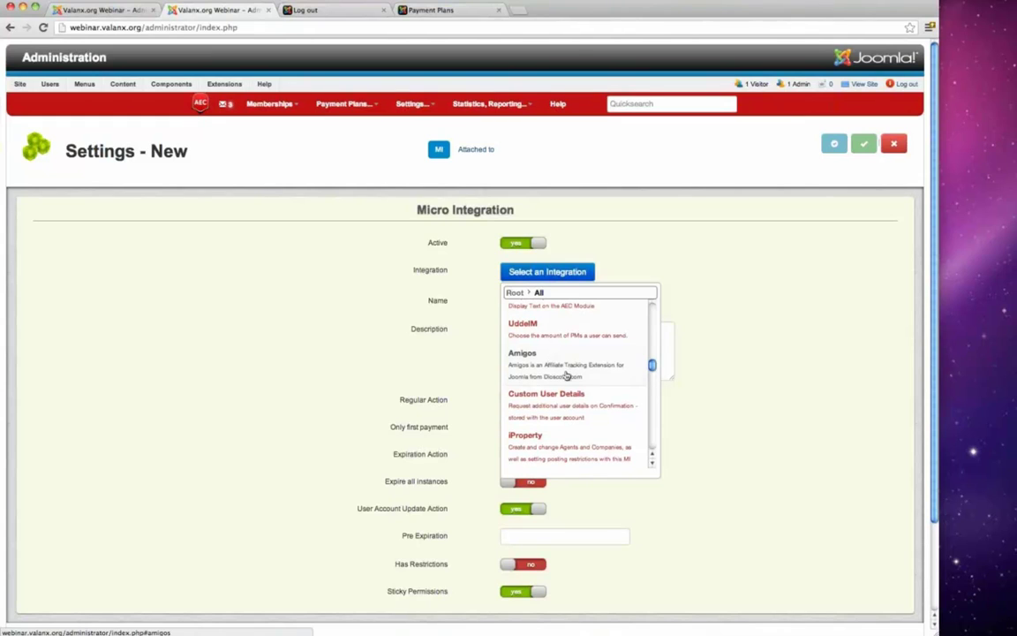
scroll(567, 375, down, 5)
scroll(572, 348, down, 4)
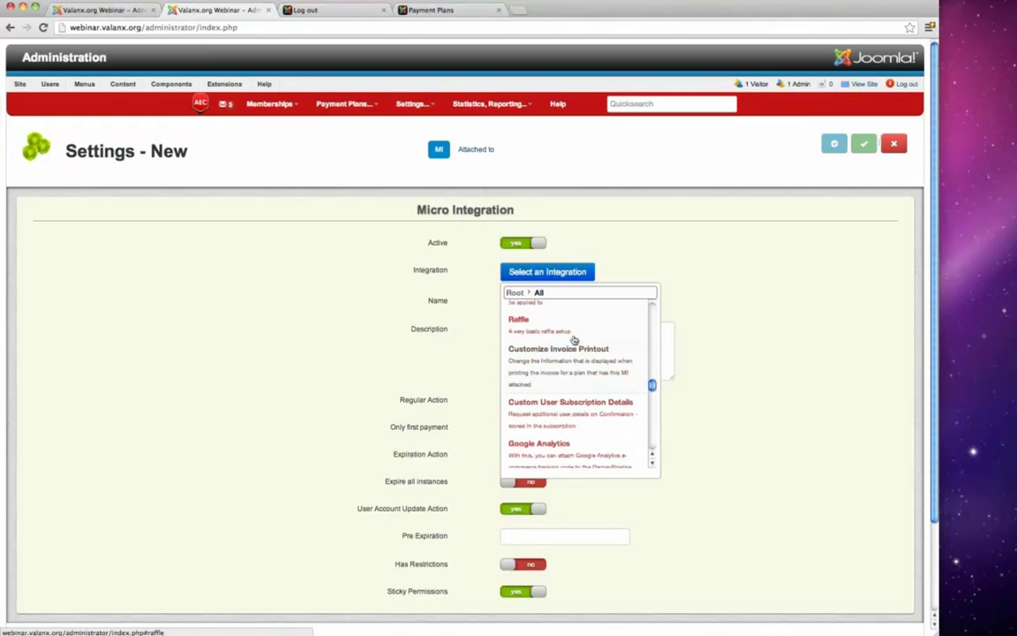
scroll(574, 340, up, 1)
scroll(574, 340, up, 1)
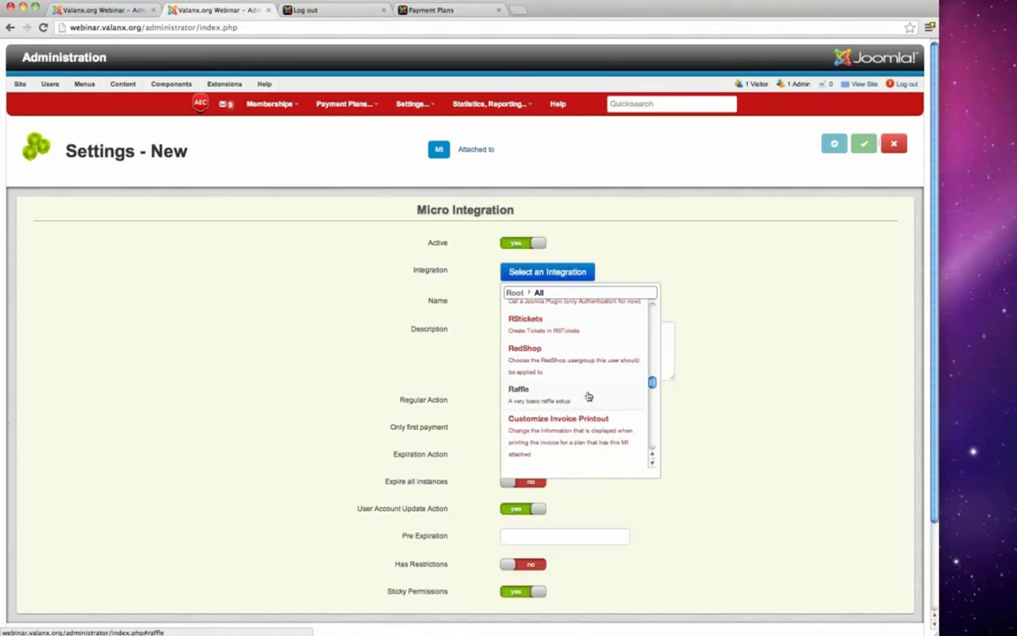
scroll(588, 399, down, 3)
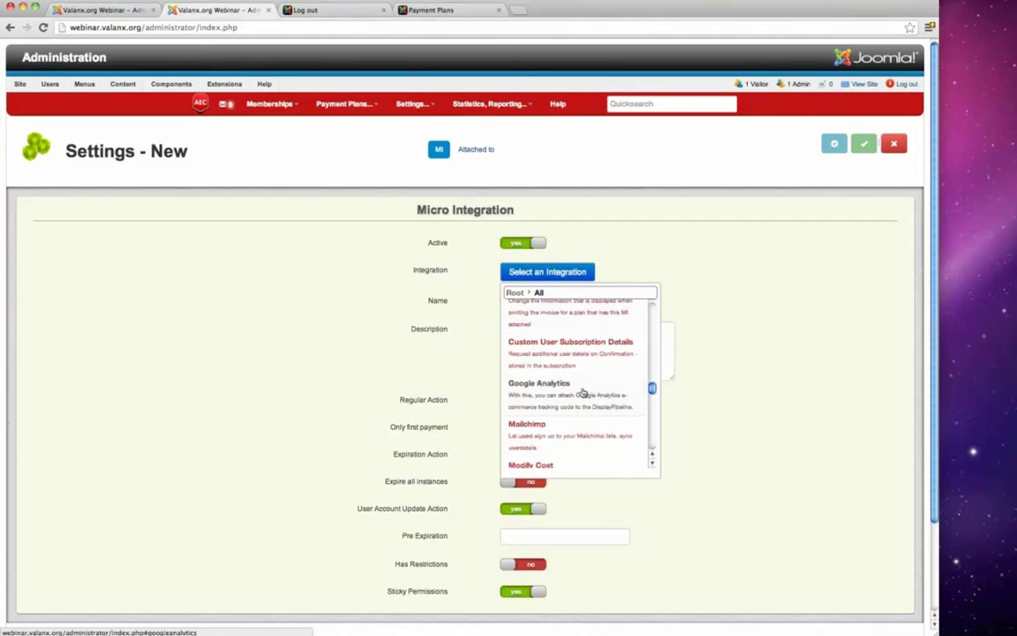
scroll(583, 392, down, 5)
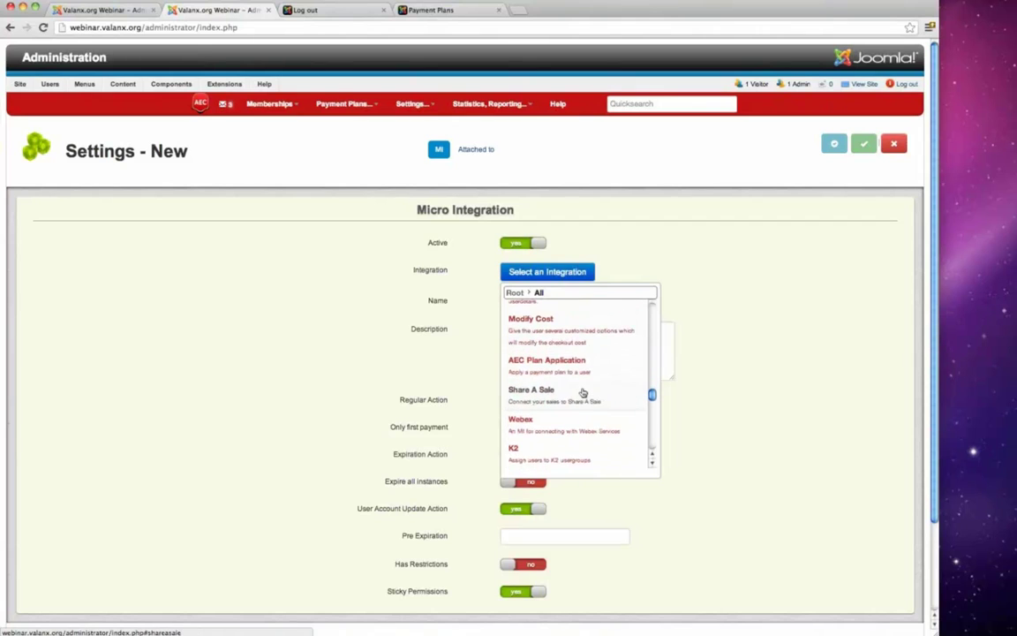
scroll(583, 392, down, 6)
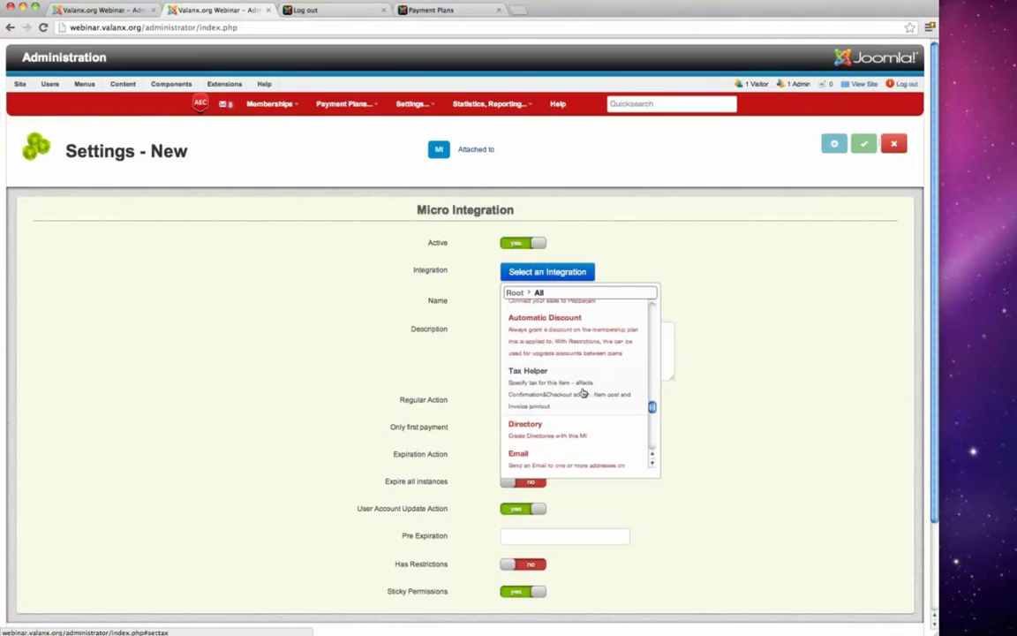
scroll(583, 392, down, 6)
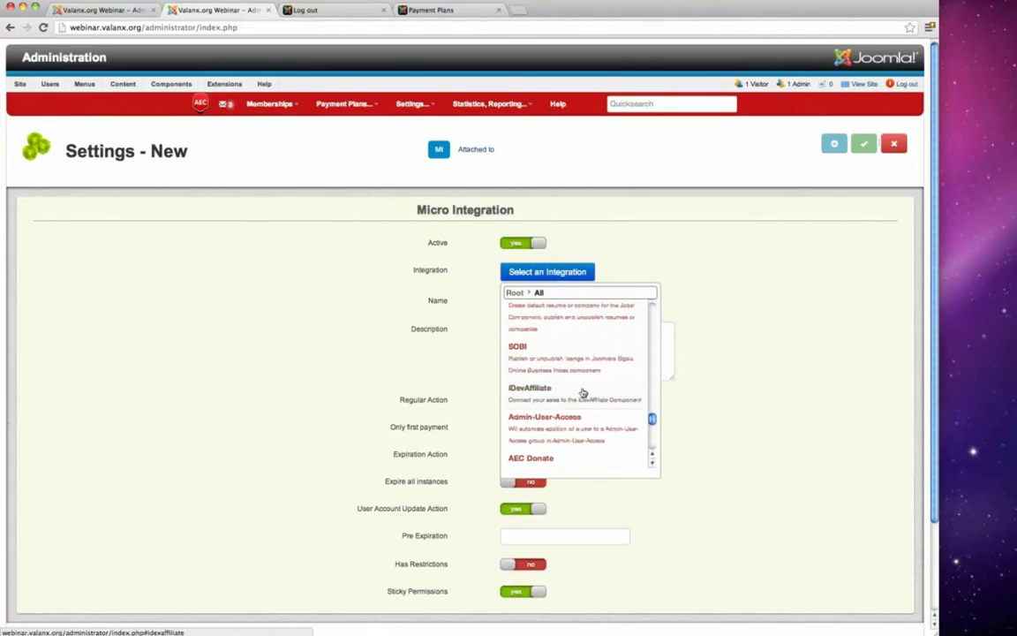
scroll(582, 392, down, 5)
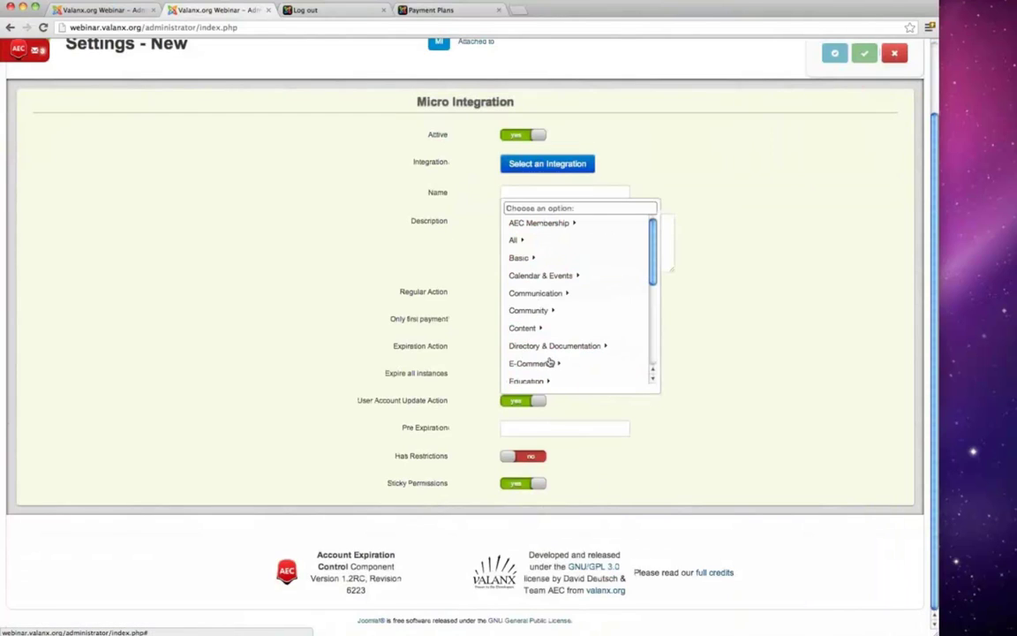
scroll(539, 325, down, 3)
scroll(539, 325, up, 3)
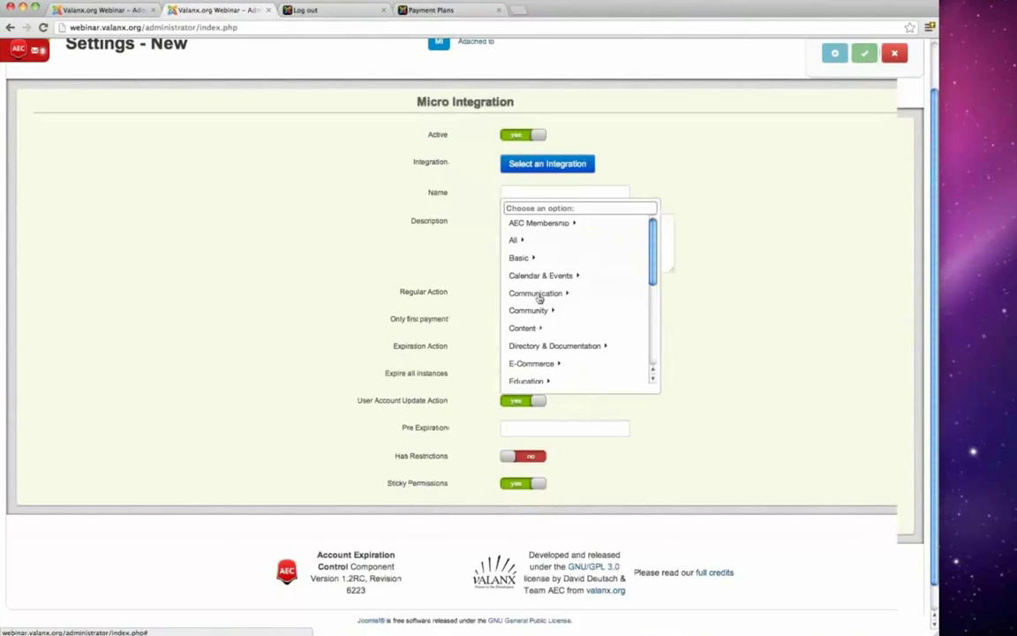
scroll(539, 298, down, 5)
Step: Pick Tax Helper from the Valanx vendor group and save the new micro integration
click(528, 347)
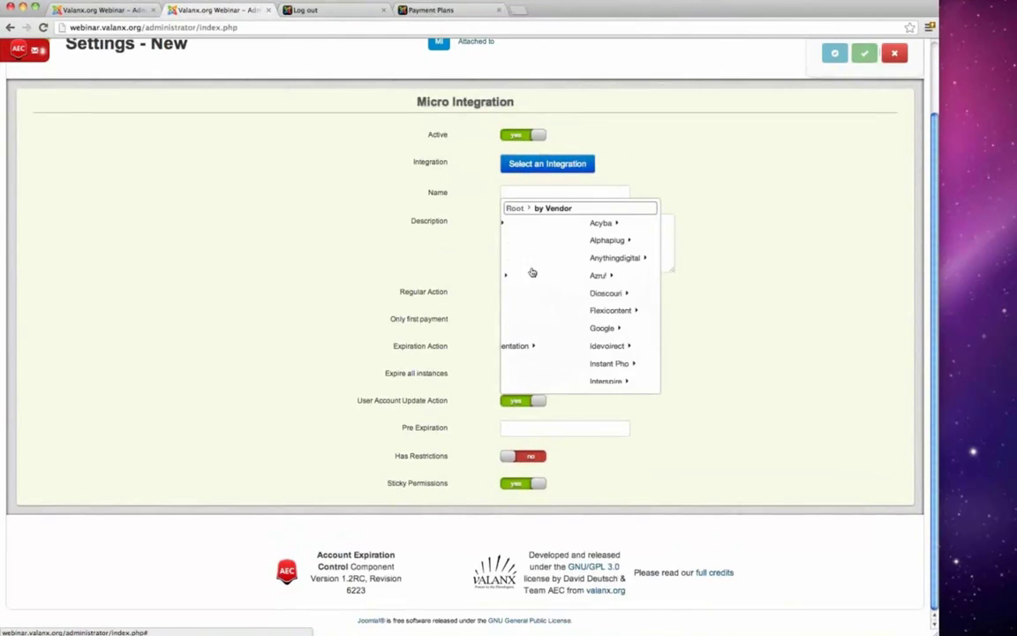
scroll(531, 291, down, 10)
click(534, 341)
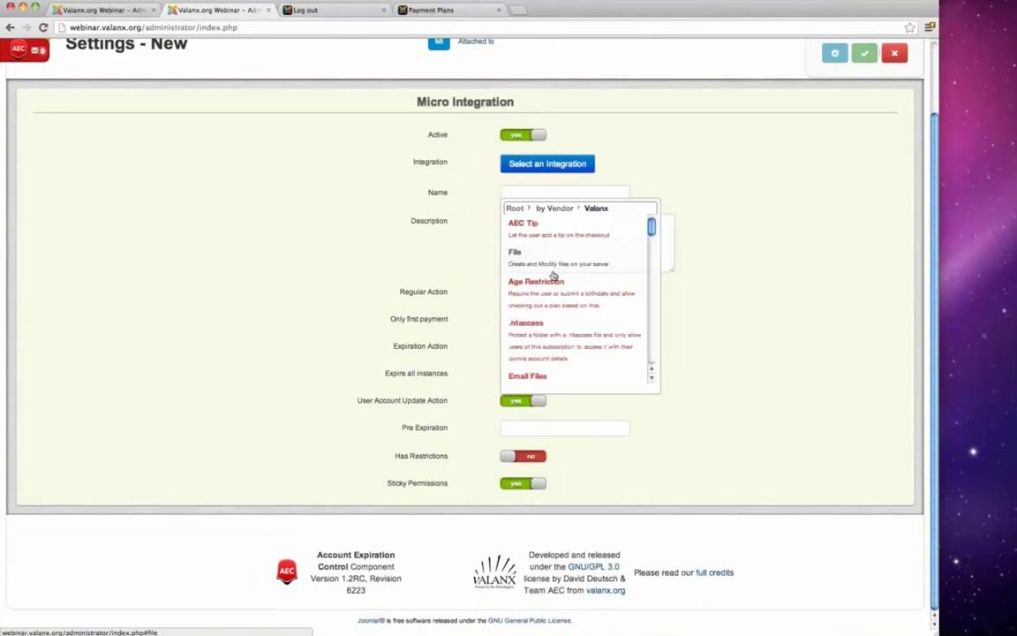
scroll(554, 275, down, 2)
scroll(553, 274, down, 10)
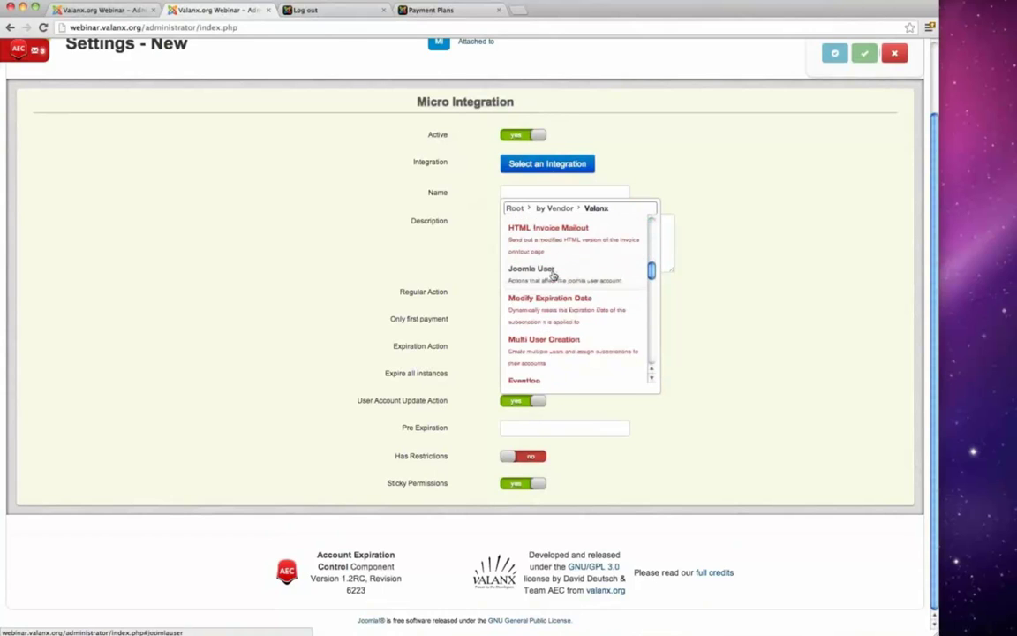
scroll(553, 275, down, 10)
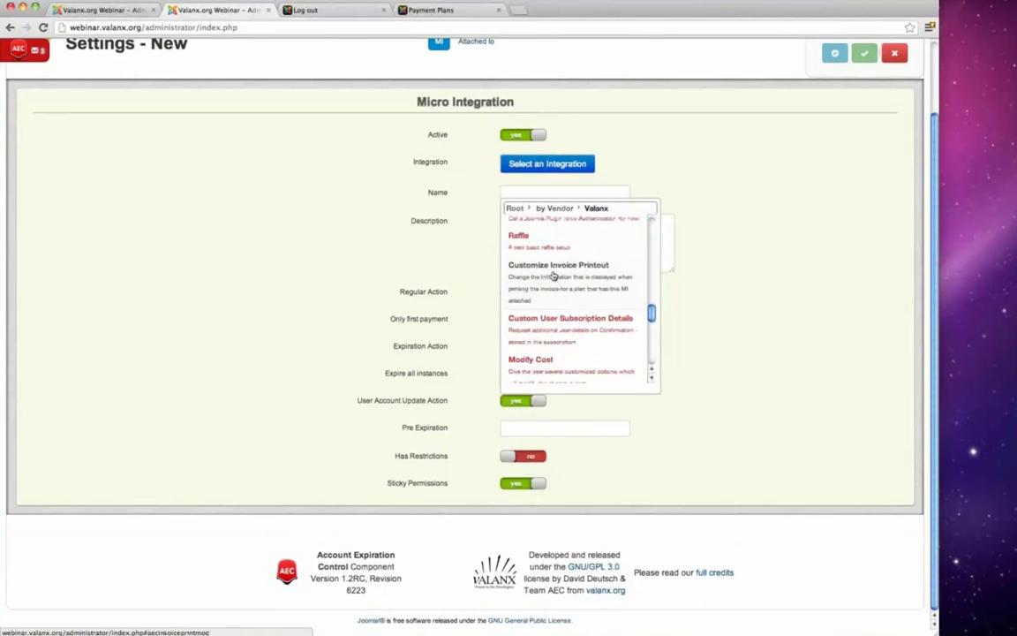
scroll(553, 275, down, 5)
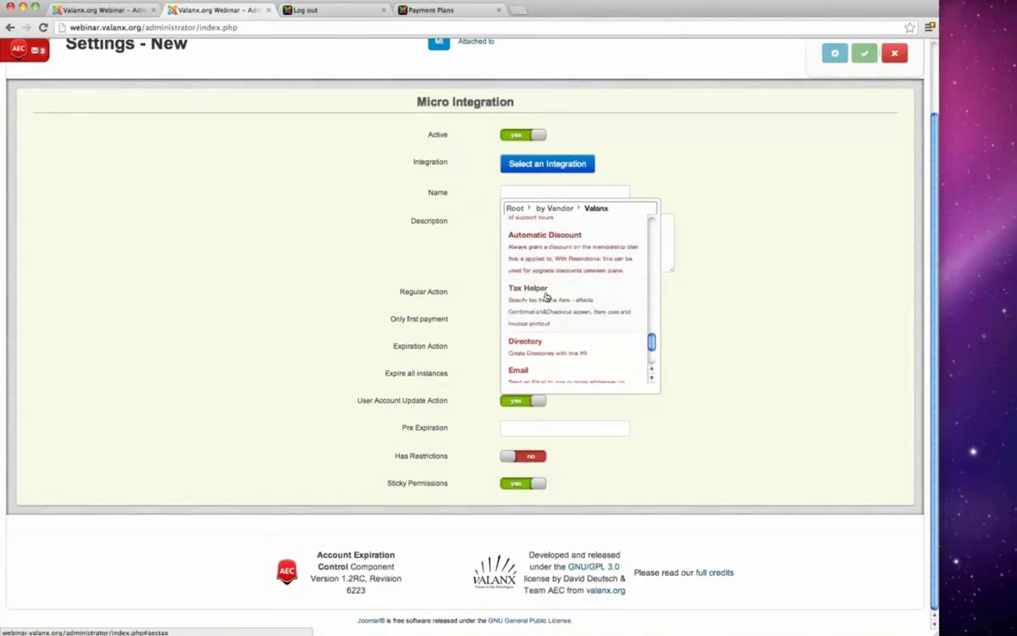
click(546, 298)
scroll(730, 238, up, 3)
click(864, 146)
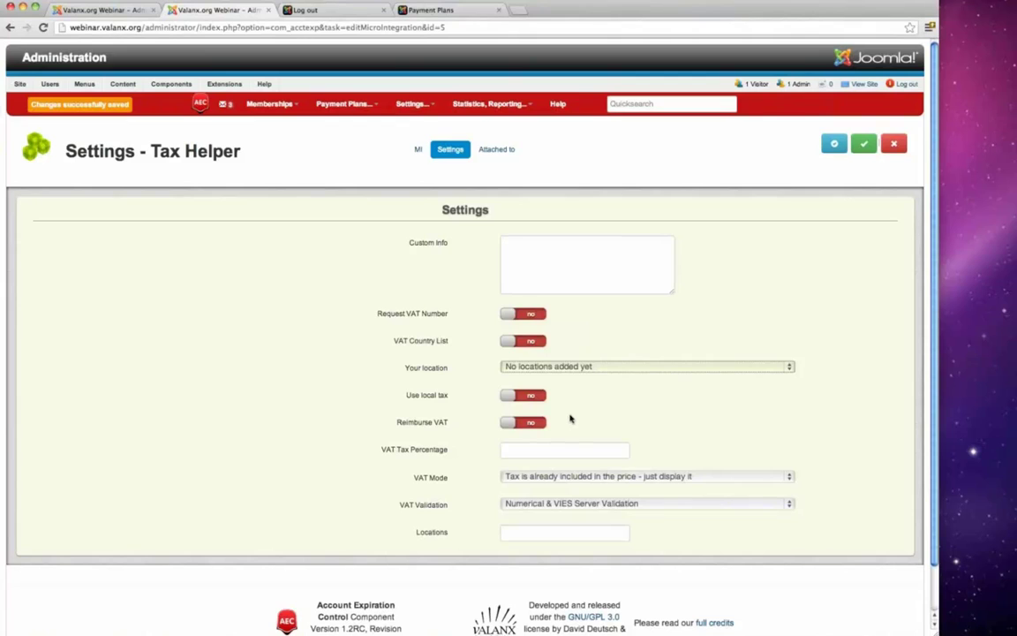
Step: Leave VAT Mode at 'Tax is already included in the price' and save the Tax Helper settings
click(560, 477)
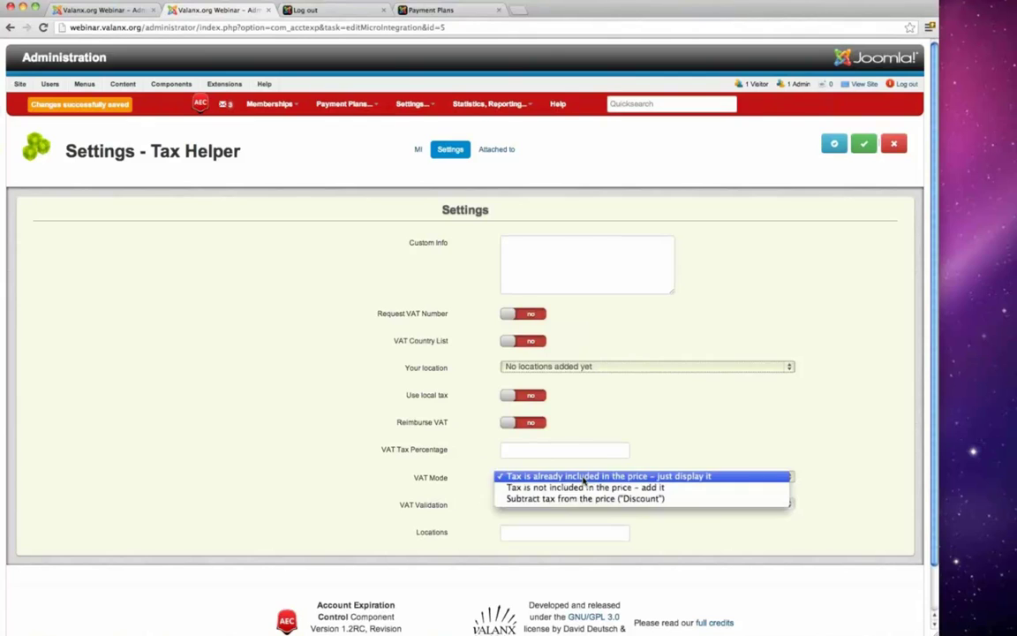
click(704, 424)
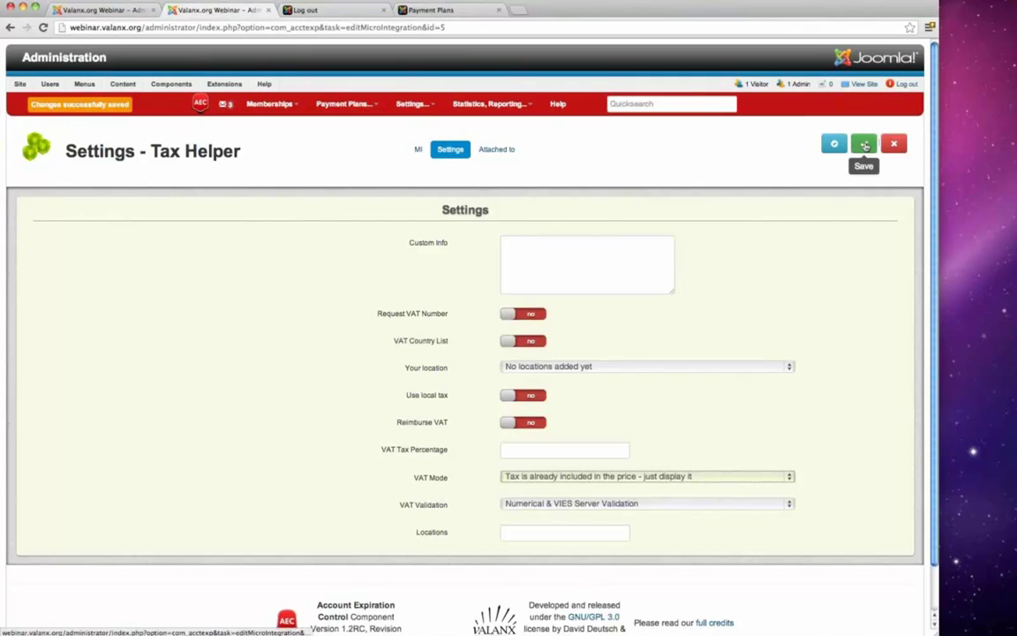
click(865, 145)
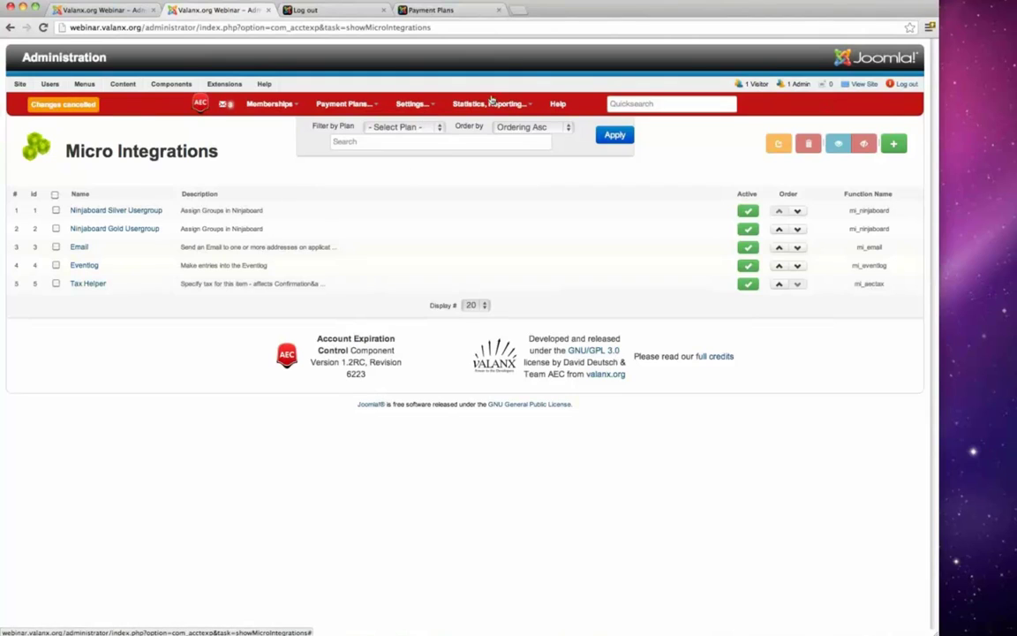
Step: Open Processors, start a new processor, look through the Payment Processor list, then cancel
mouse_move(427, 103)
click(417, 159)
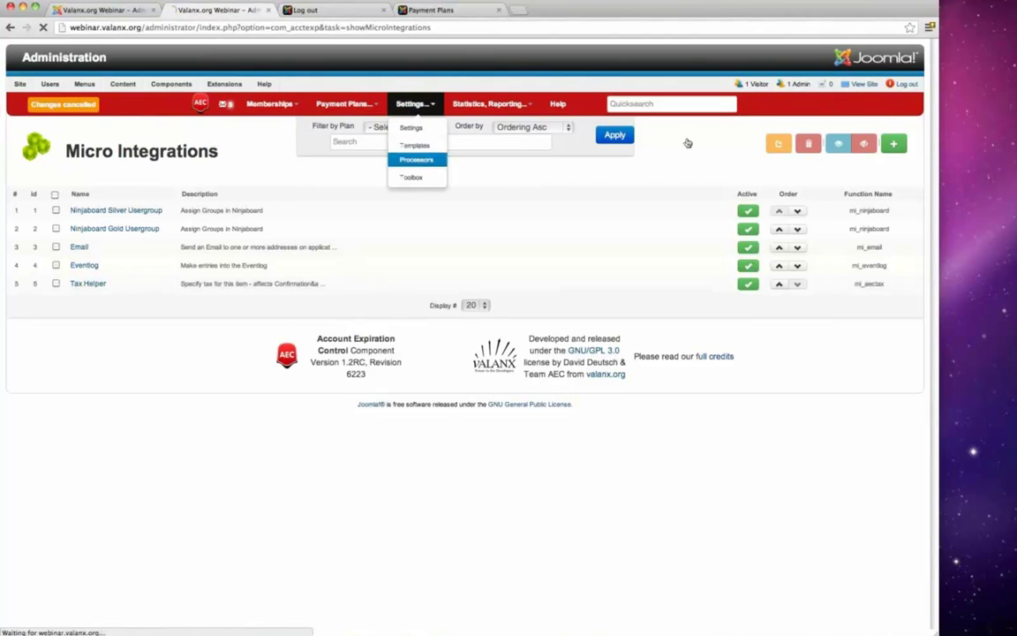
click(893, 143)
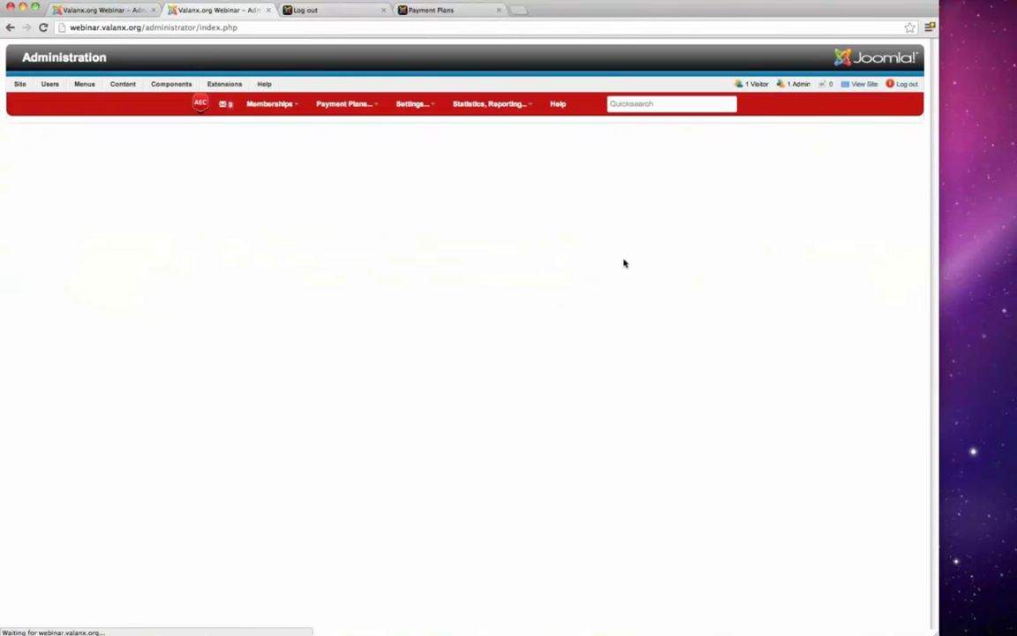
mouse_move(792, 263)
mouse_down()
mouse_move(792, 277)
mouse_move(792, 264)
mouse_up()
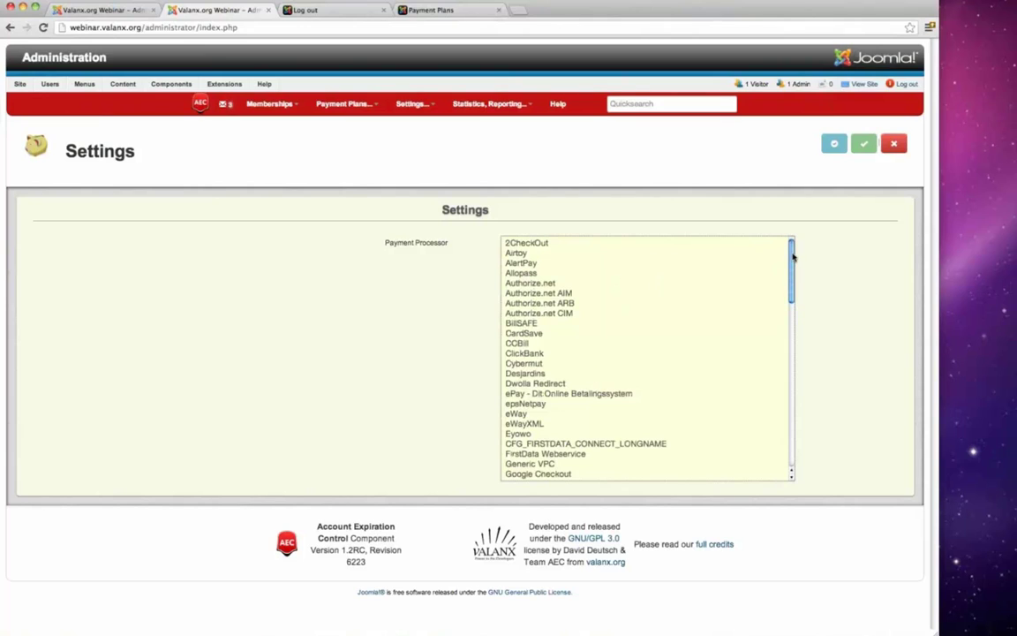
drag(792, 254, 794, 306)
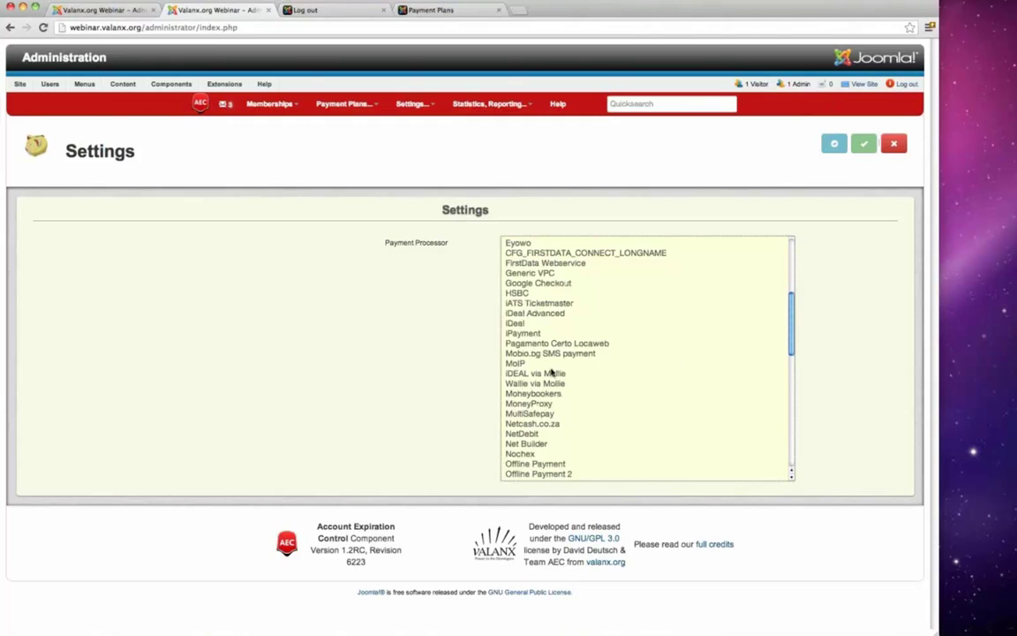
scroll(565, 393, down, 5)
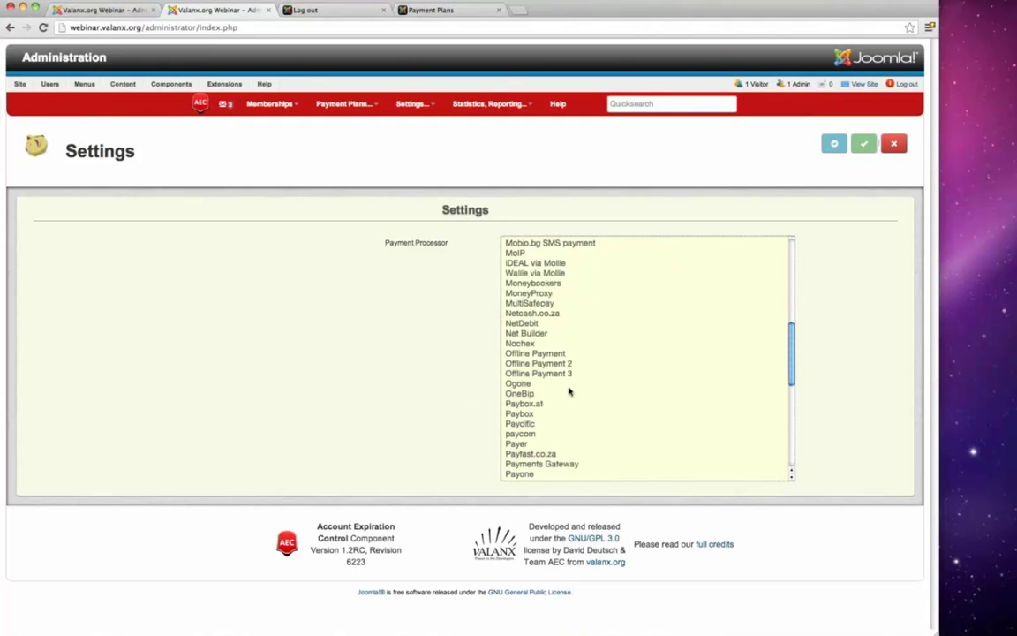
scroll(570, 391, down, 10)
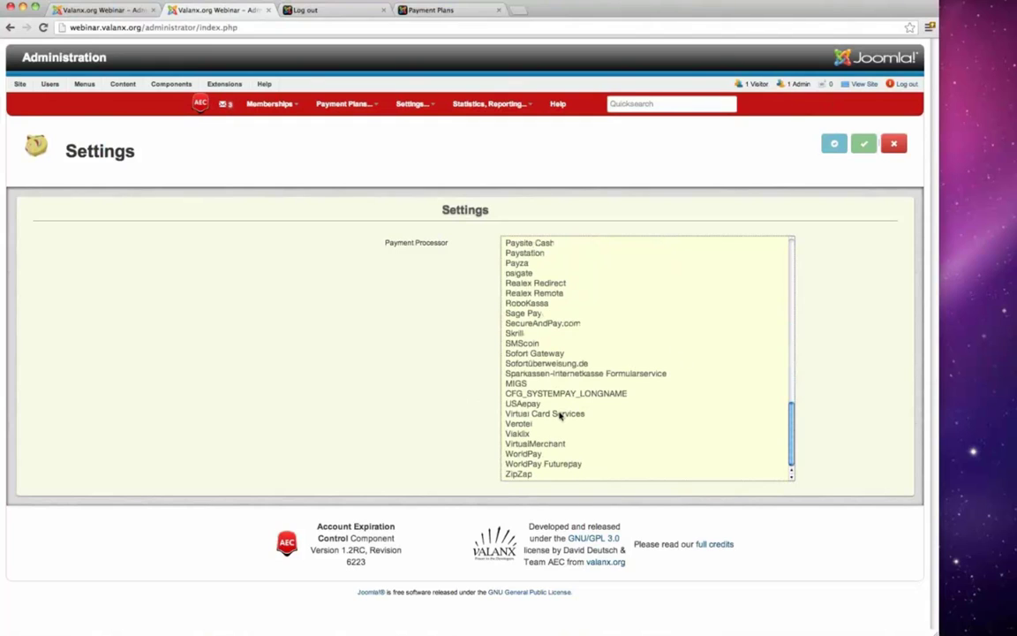
scroll(560, 415, up, 15)
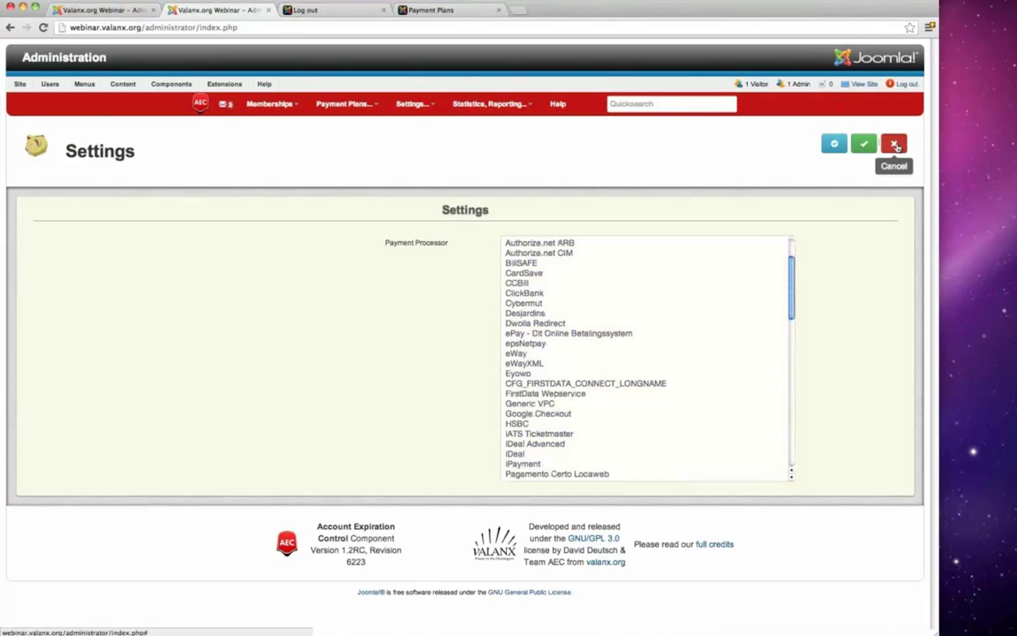
click(895, 146)
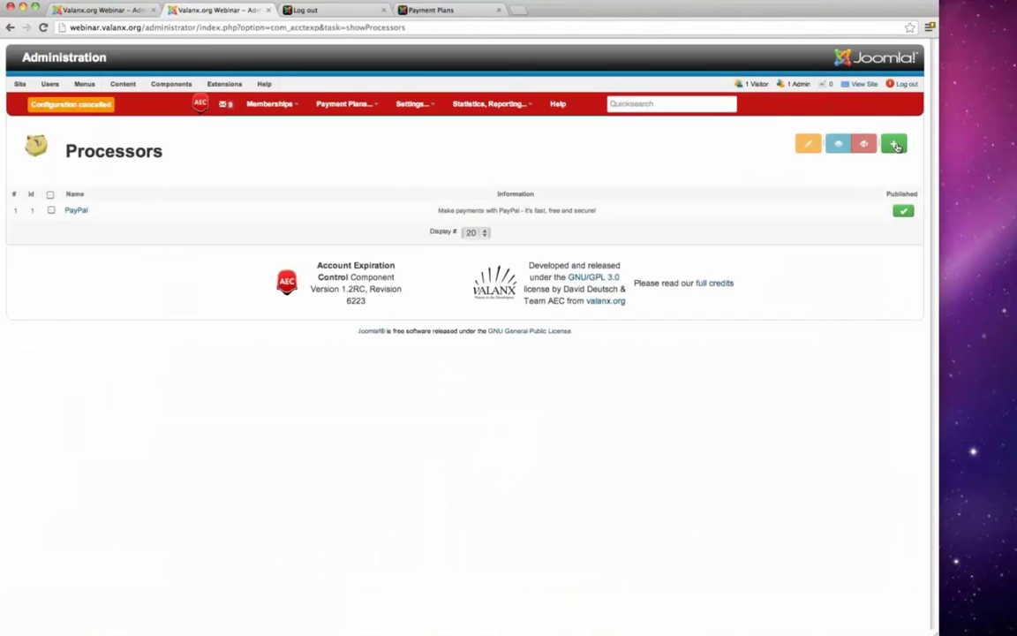
Step: Open the Silver Membership plan for editing from the Payment Plans list
click(459, 13)
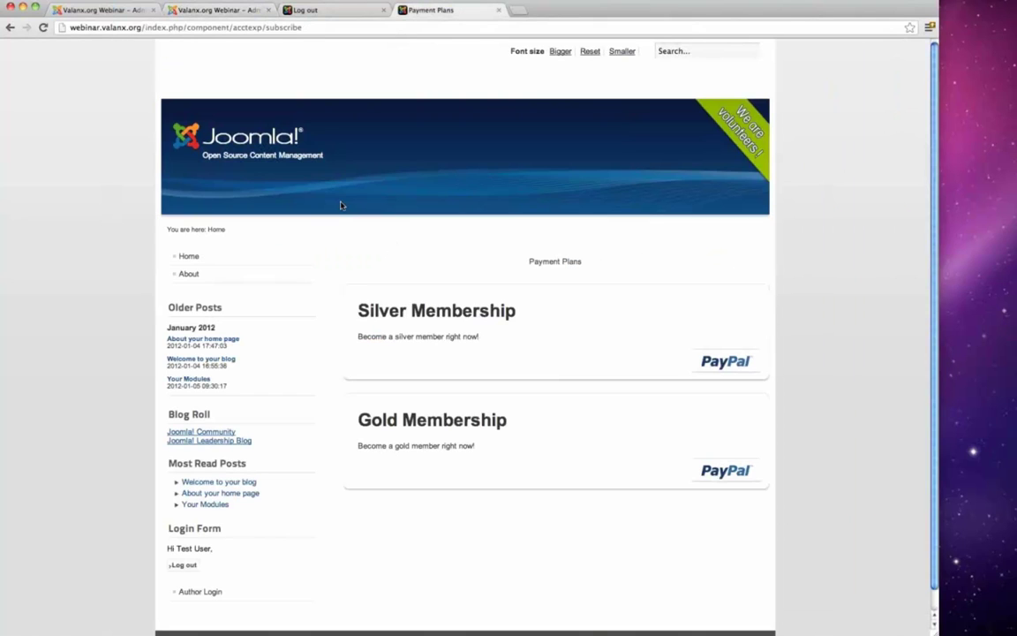
click(247, 12)
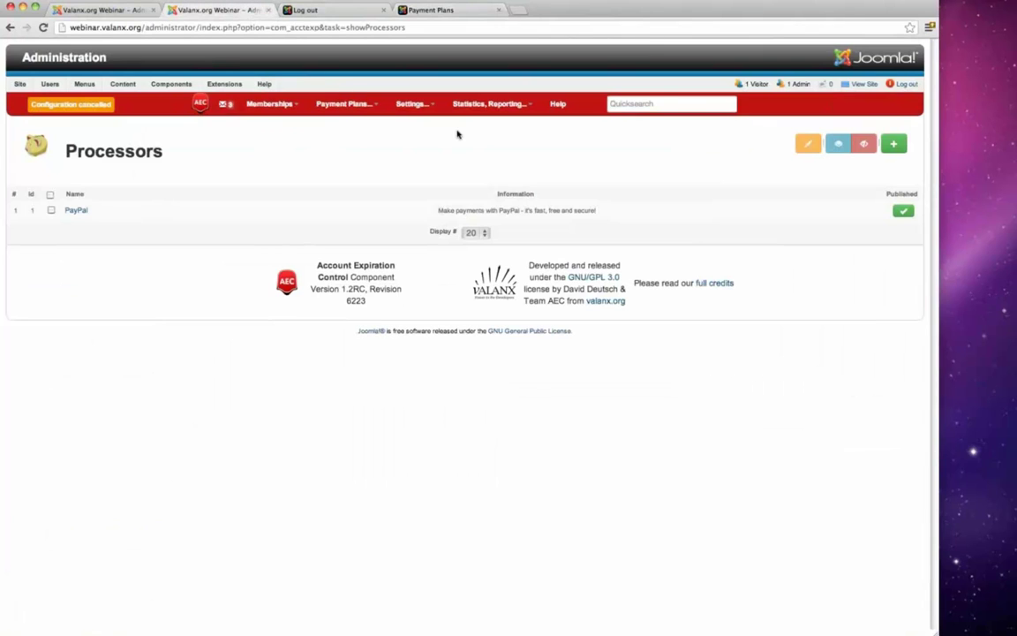
click(343, 105)
click(331, 128)
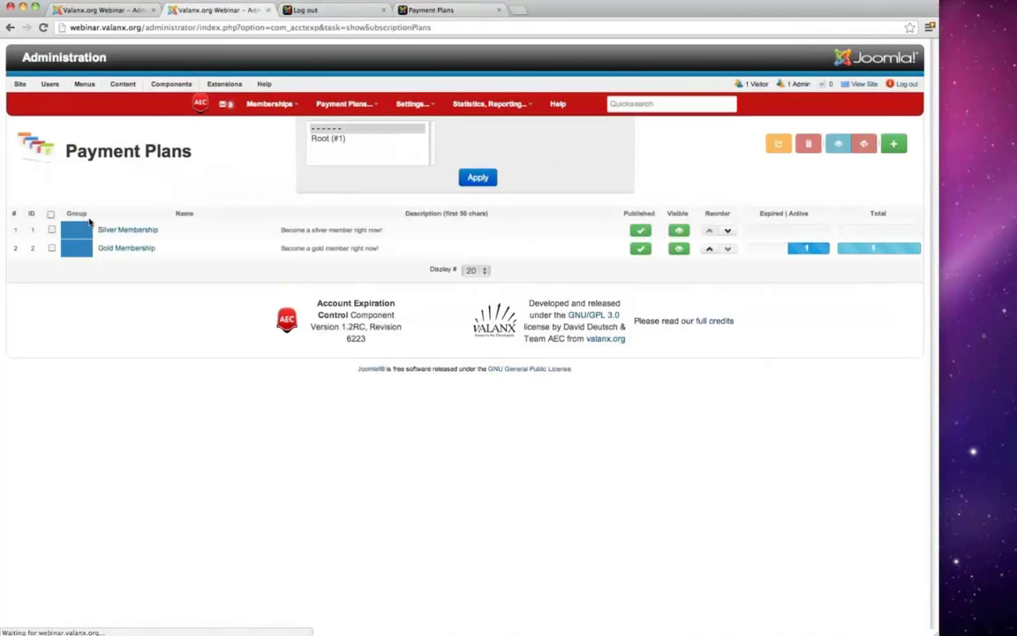
click(133, 229)
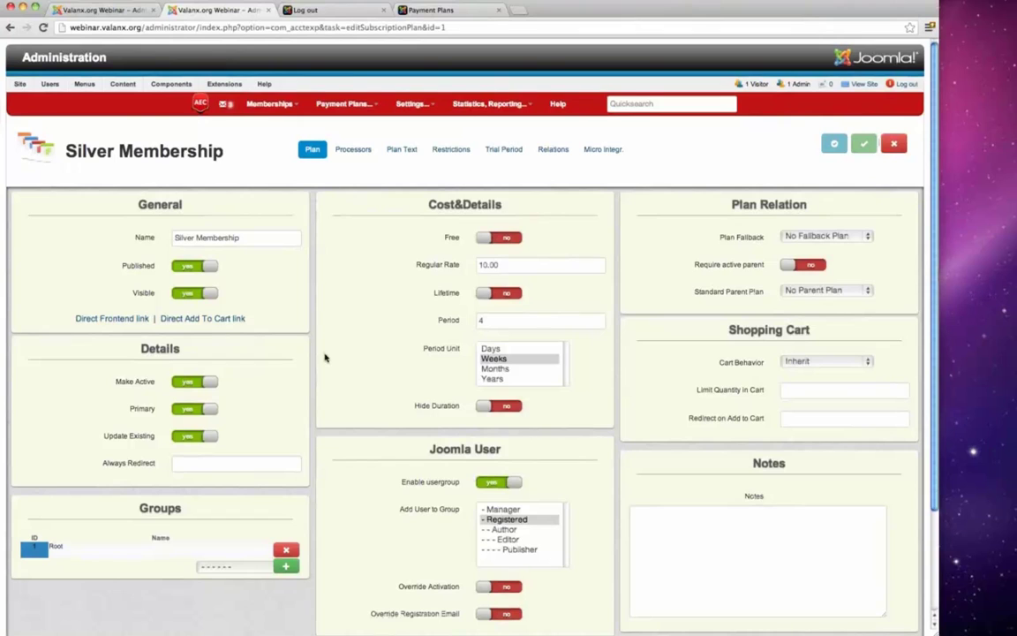
Step: Turn on Override Activation for Silver Membership and save the plan
scroll(373, 443, down, 1)
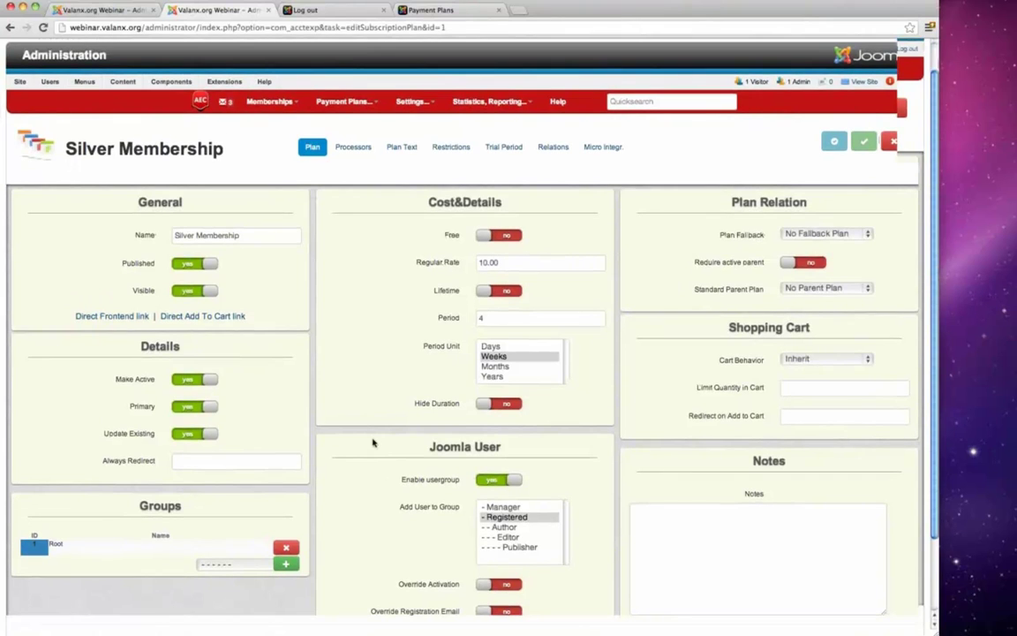
scroll(372, 443, down, 3)
mouse_move(401, 477)
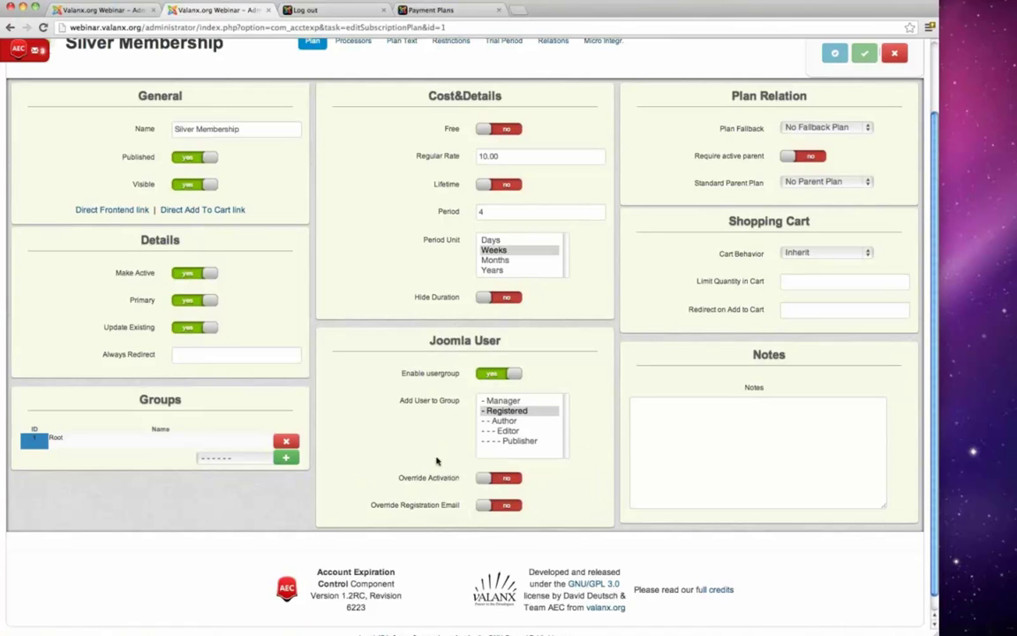
click(505, 478)
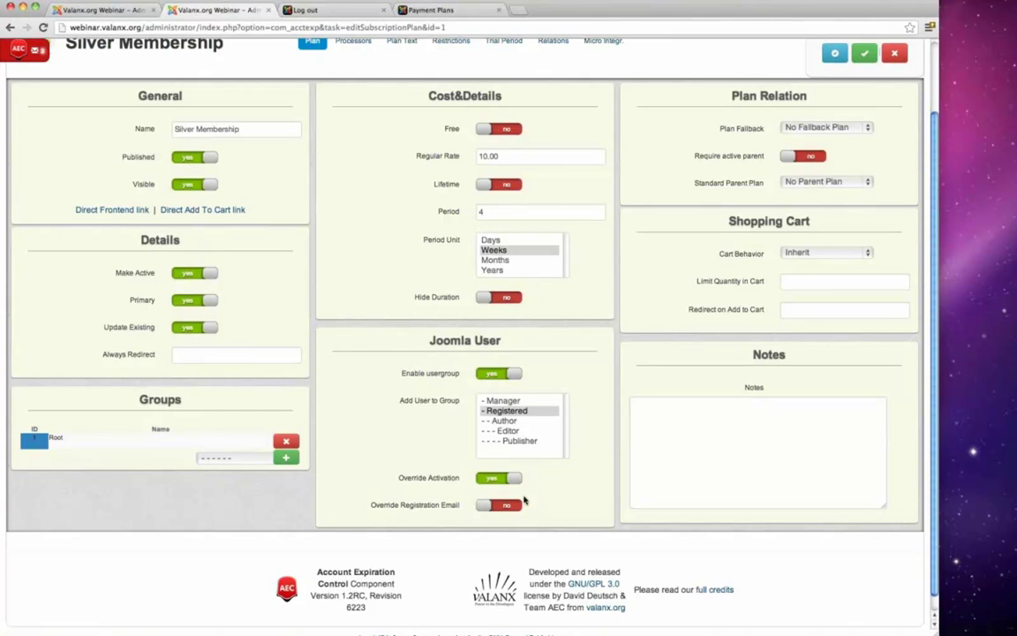
mouse_move(418, 503)
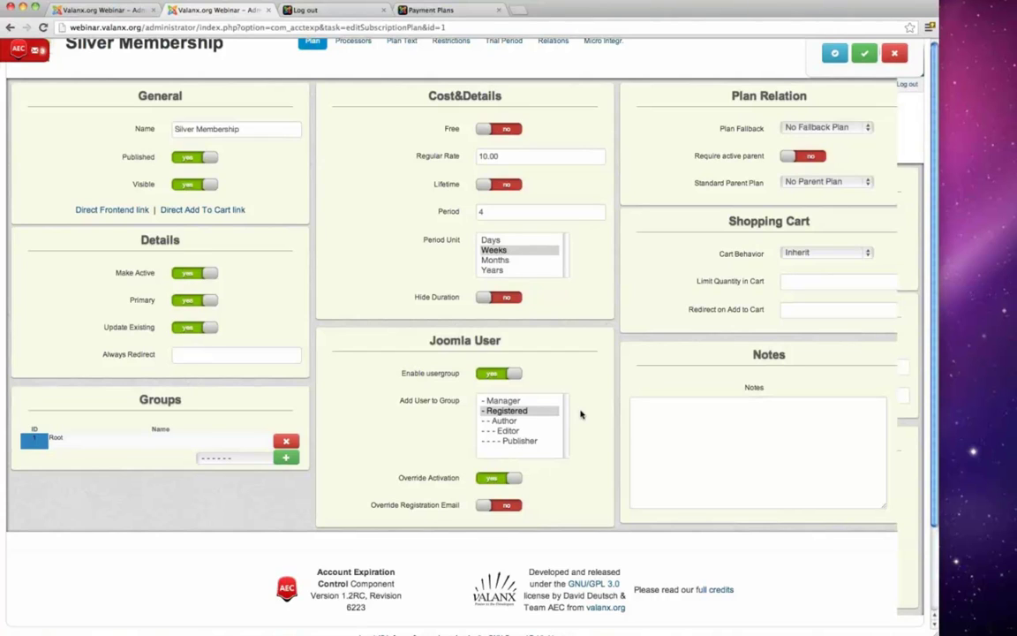
scroll(580, 413, up, 3)
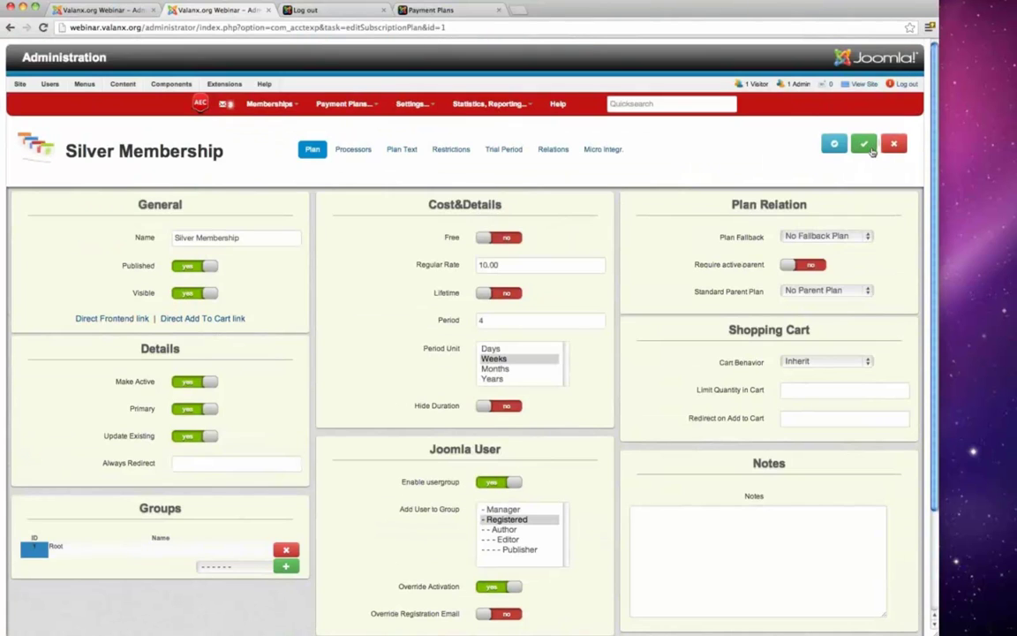
click(870, 150)
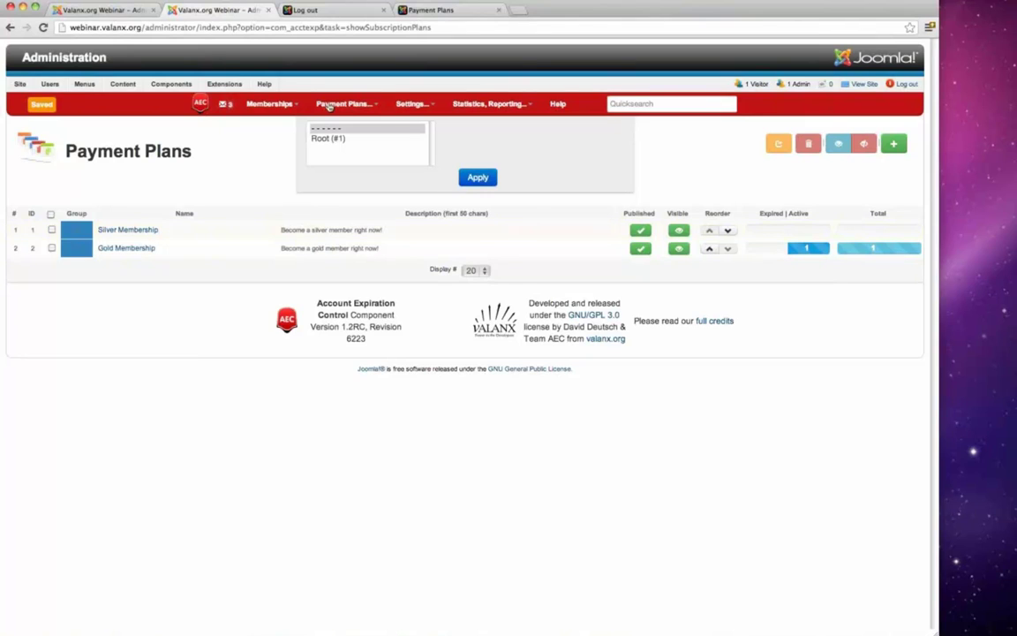
Step: Open the active subscriber's Gold Membership details, view their user profile, then go back
click(267, 103)
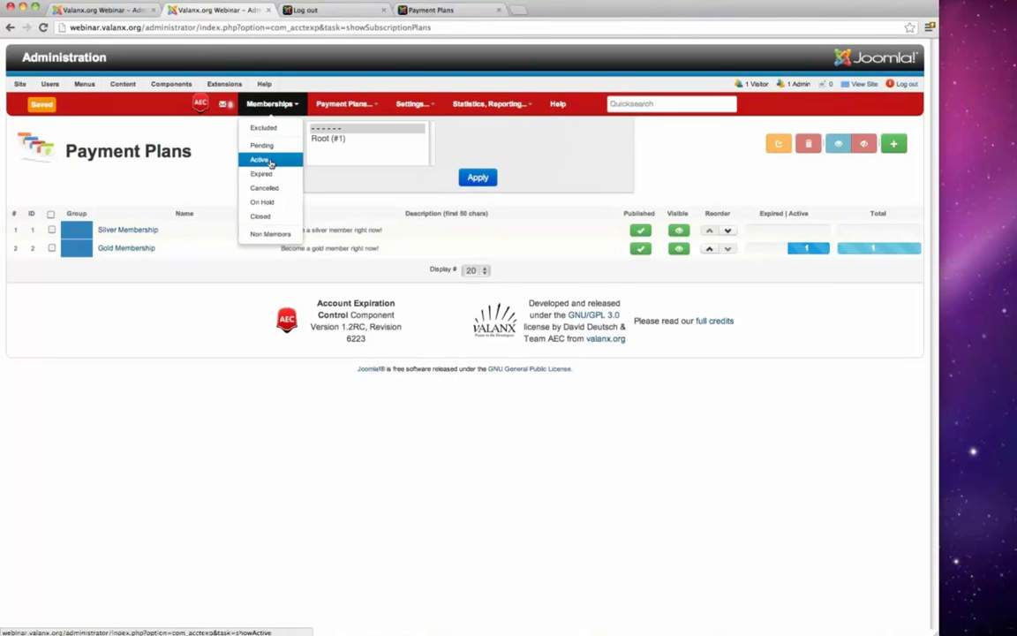
click(271, 163)
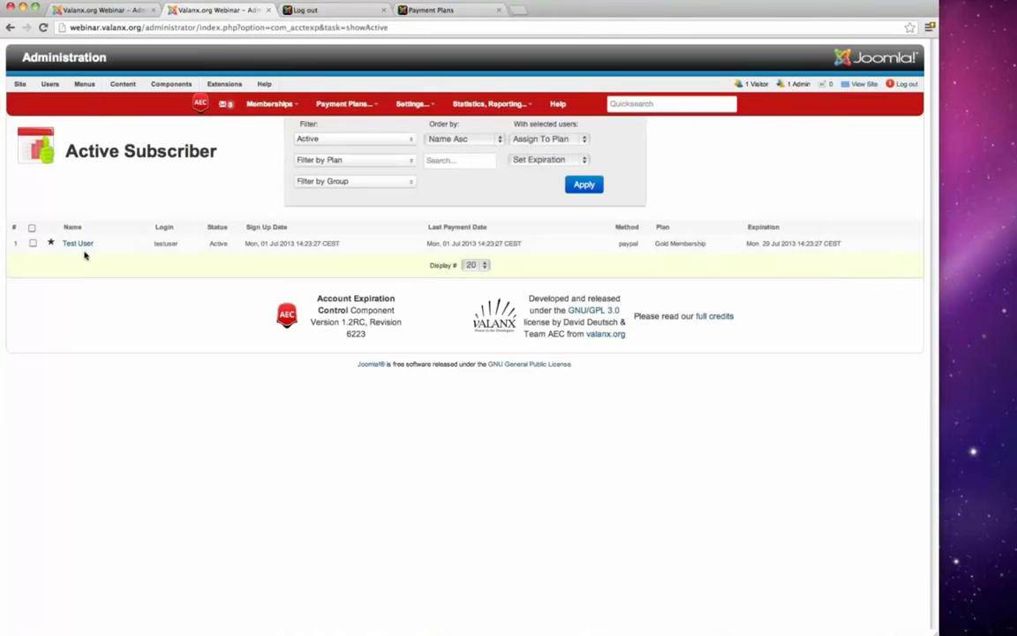
click(88, 246)
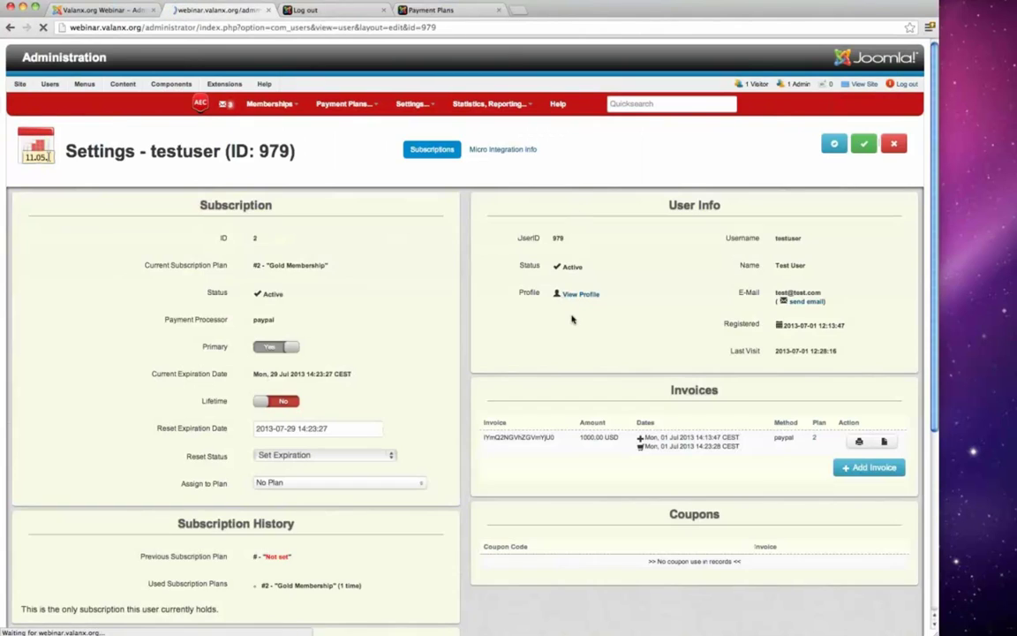
click(521, 294)
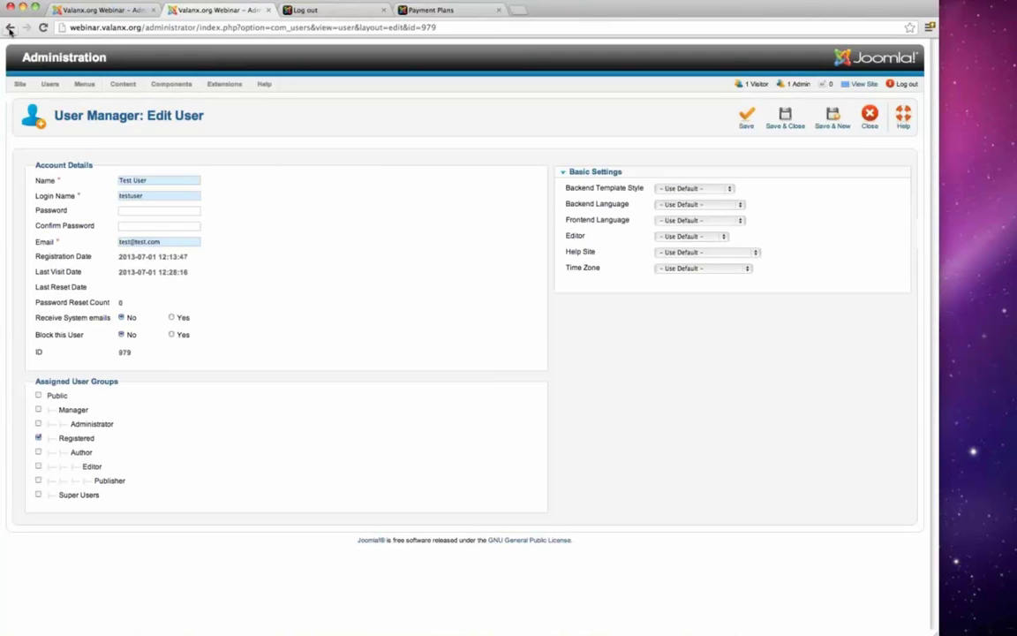
click(11, 28)
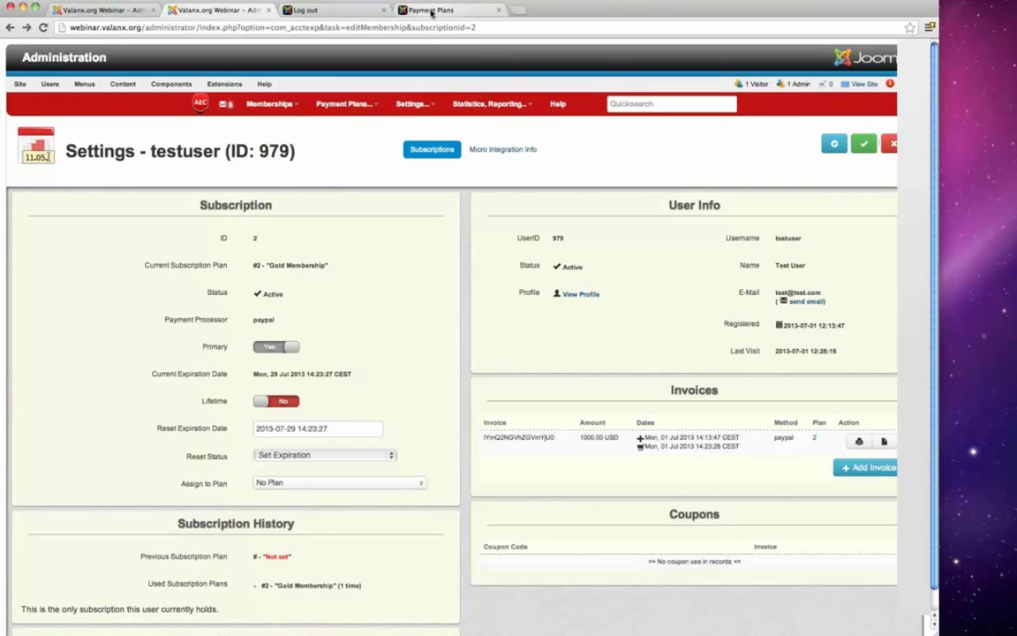
Step: Log the subscriber out on the frontend and back in with their username and password
click(431, 11)
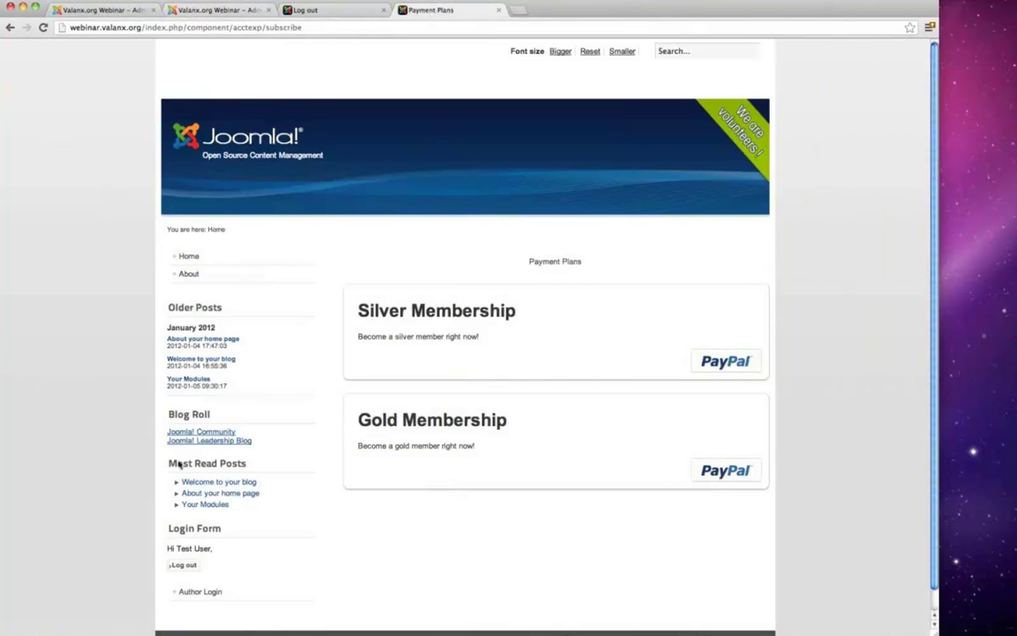
click(184, 564)
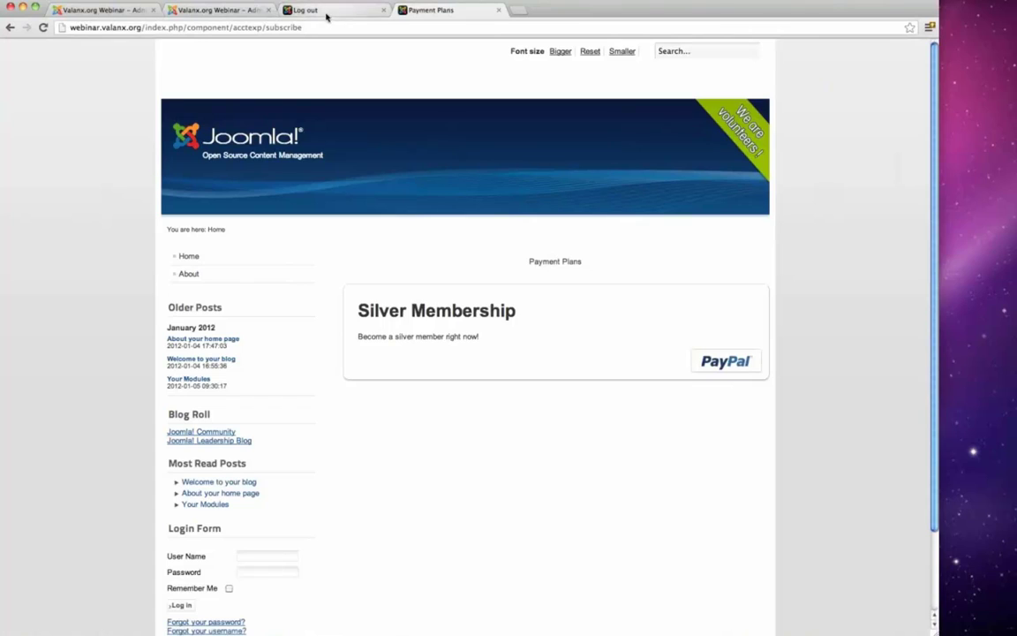
click(267, 556)
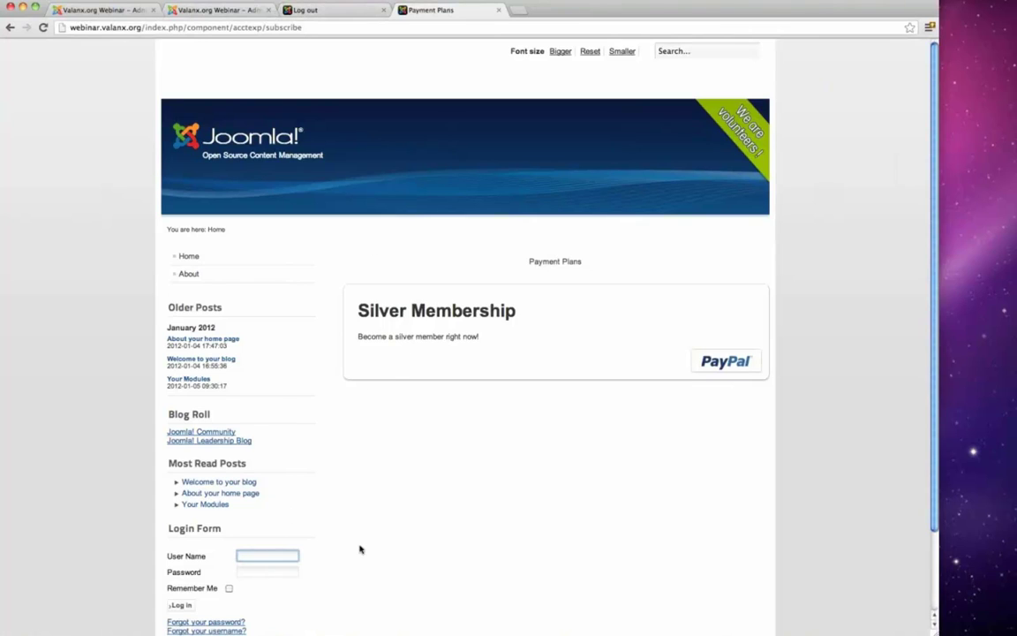
key(Tab)
key(Return)
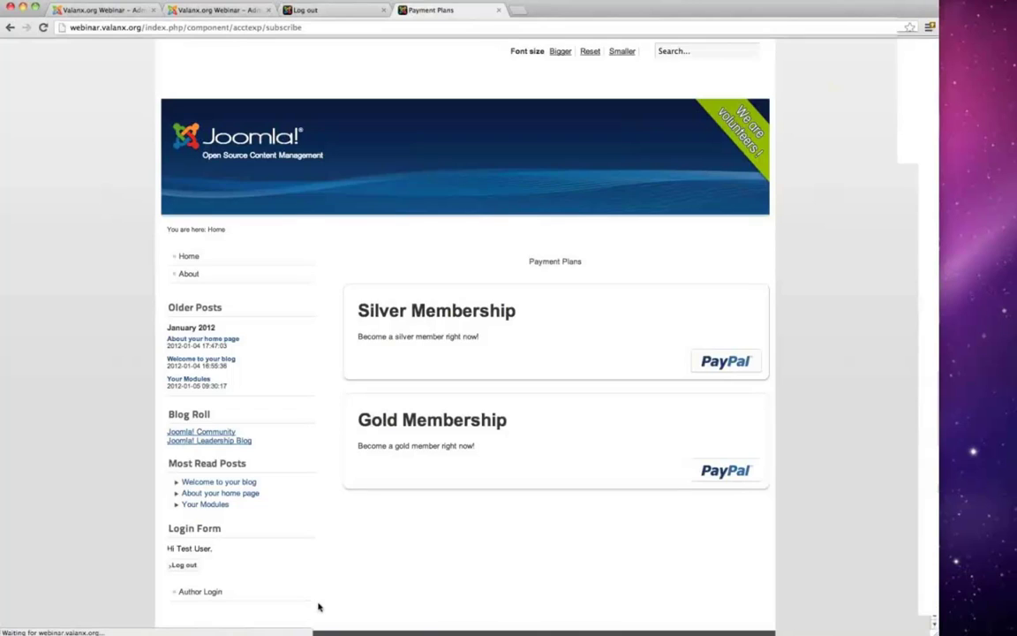
click(311, 11)
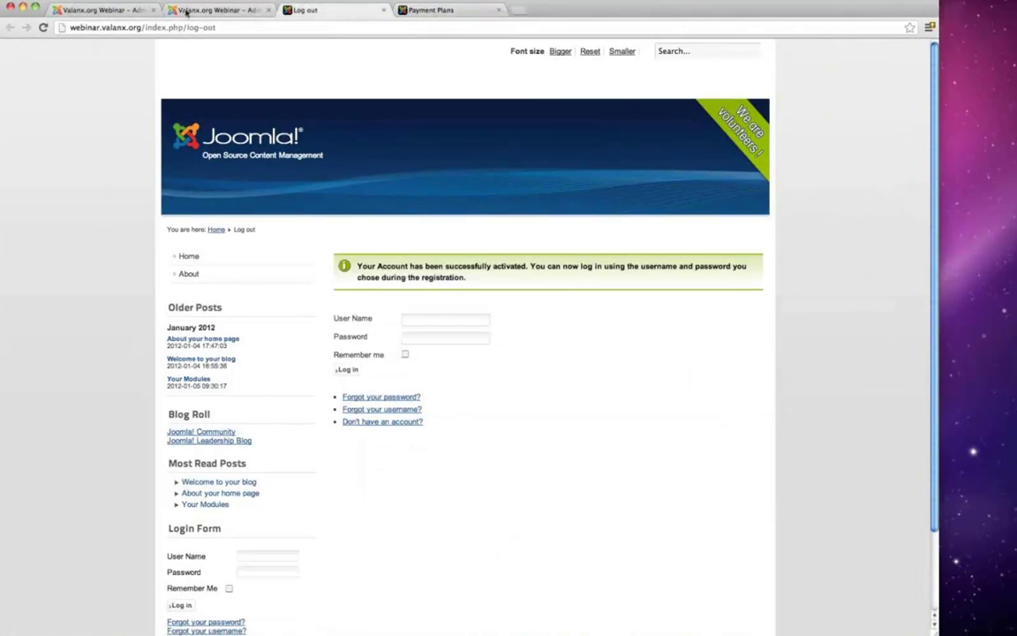
click(137, 11)
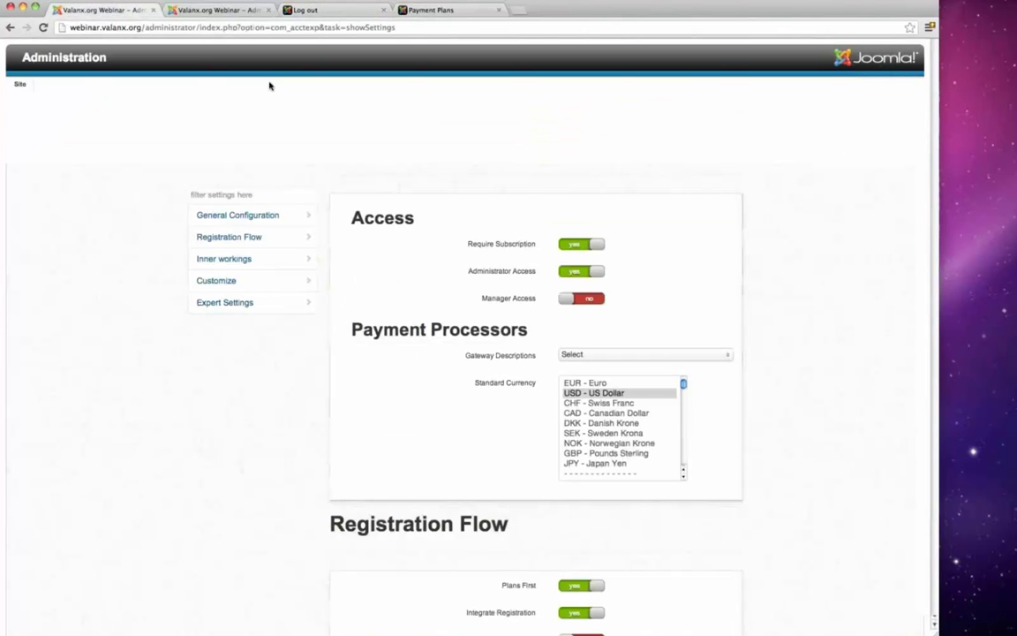
Step: Create a Main Menu item 'My Subscription' of type Subscription Details and save it
click(547, 104)
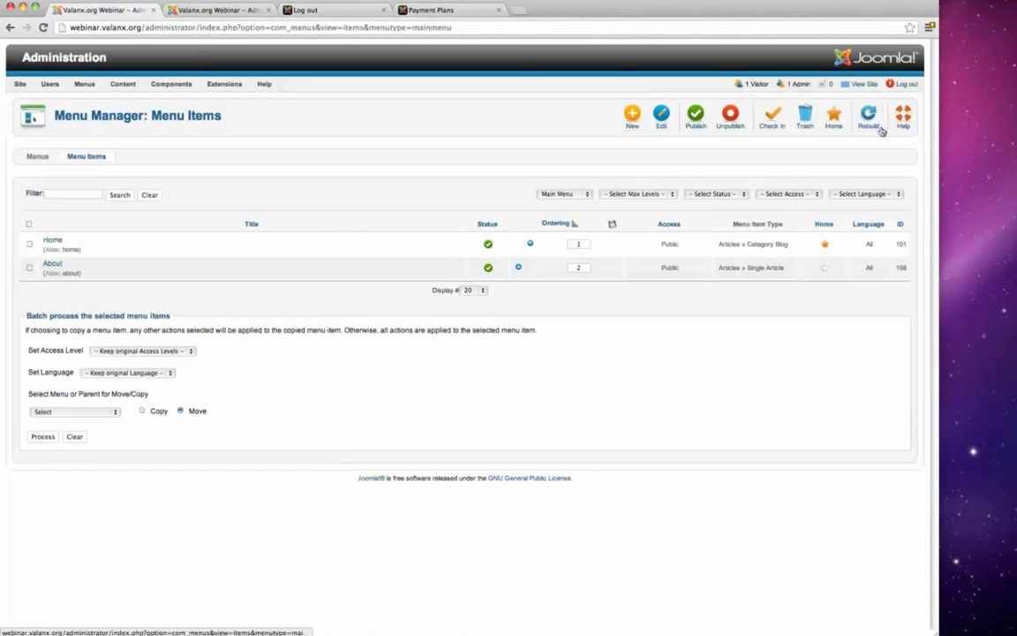
click(632, 118)
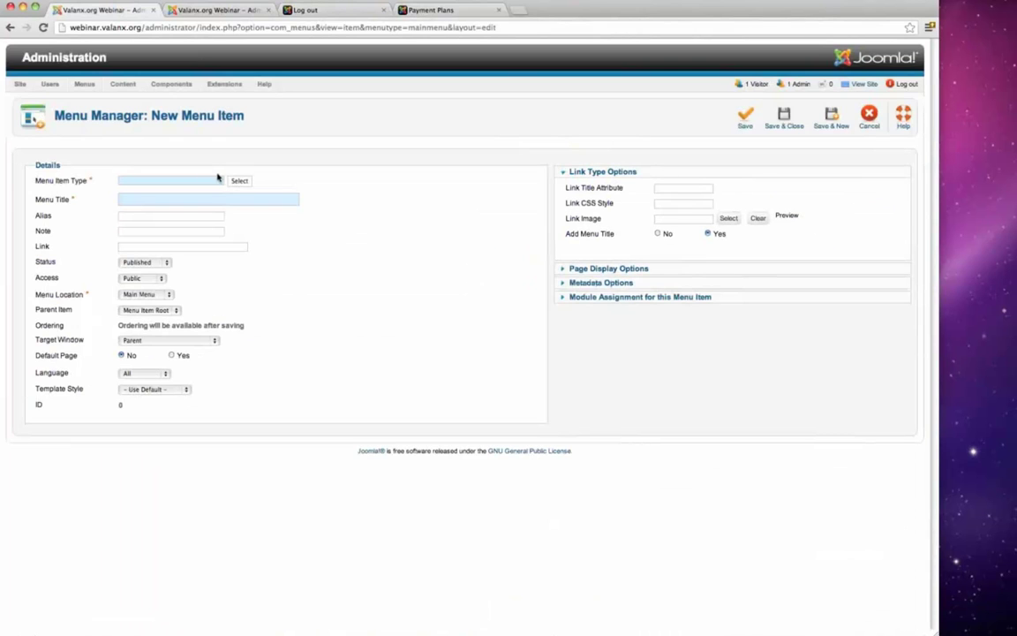
click(239, 180)
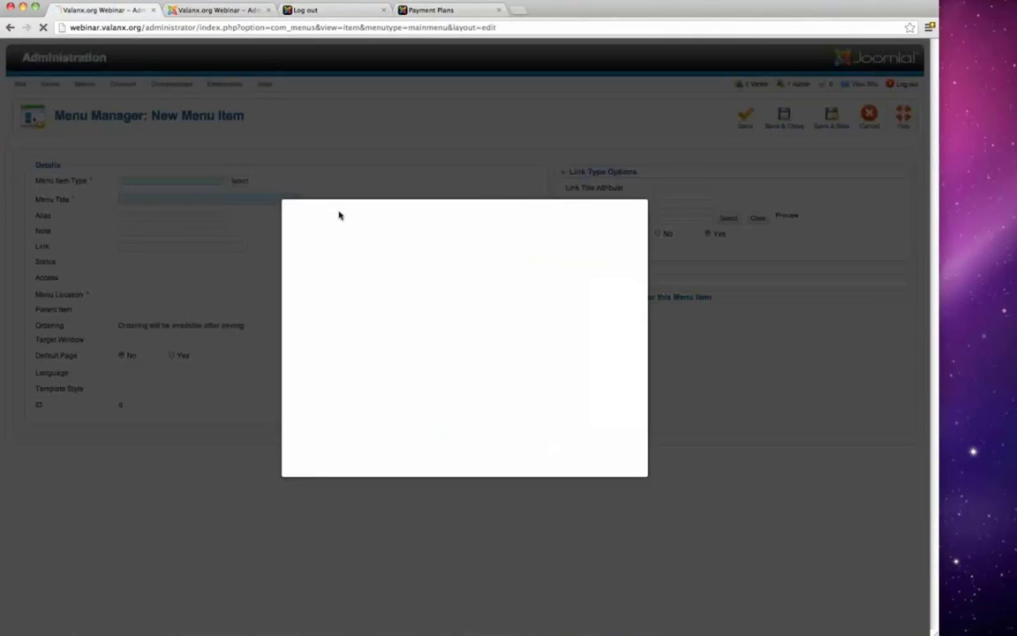
click(339, 318)
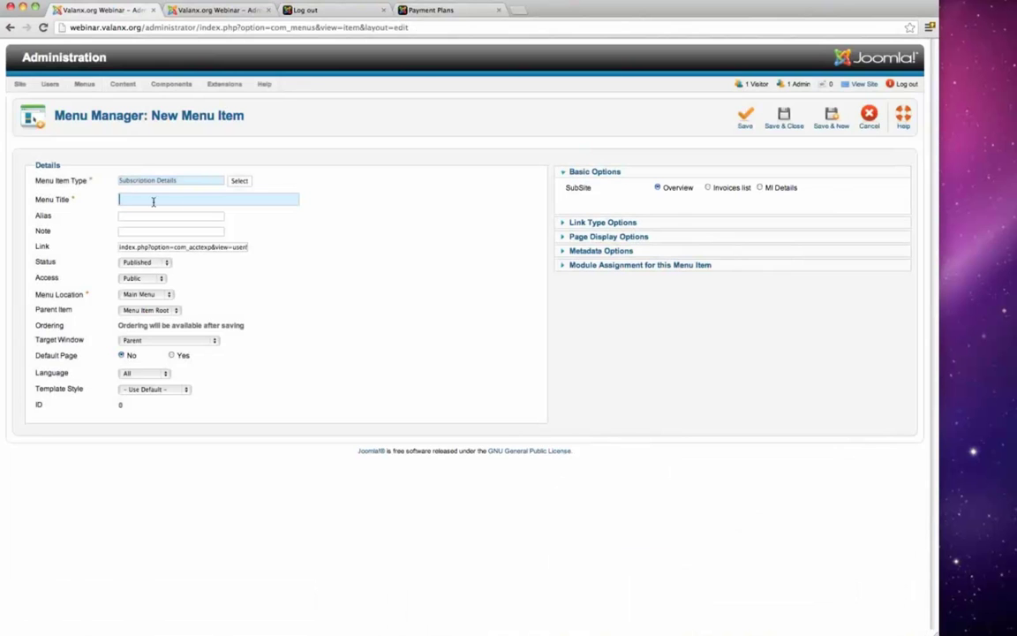
text(My Subscription)
click(741, 115)
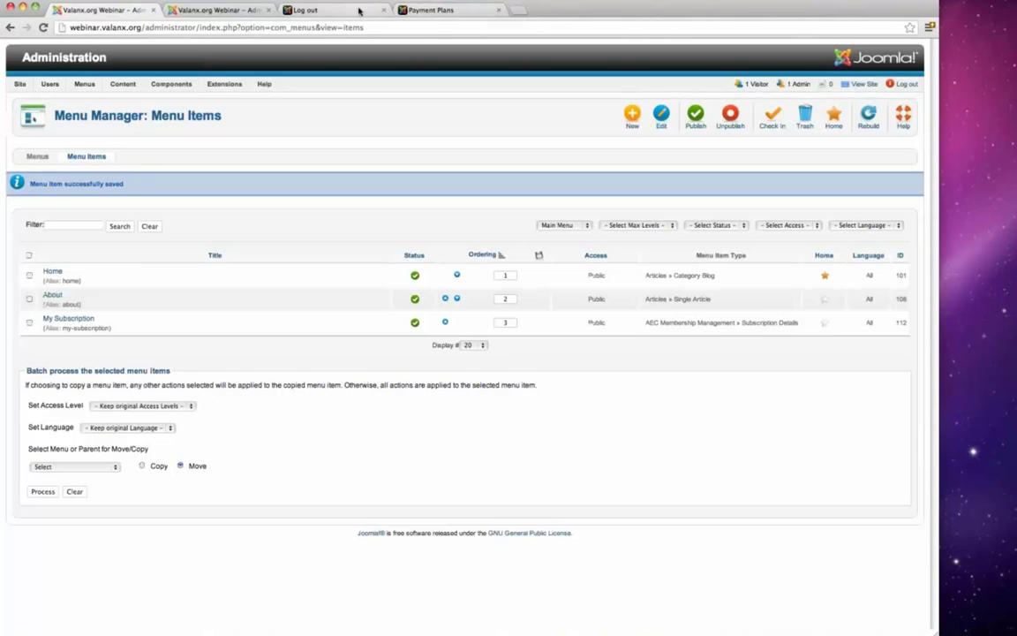
click(358, 11)
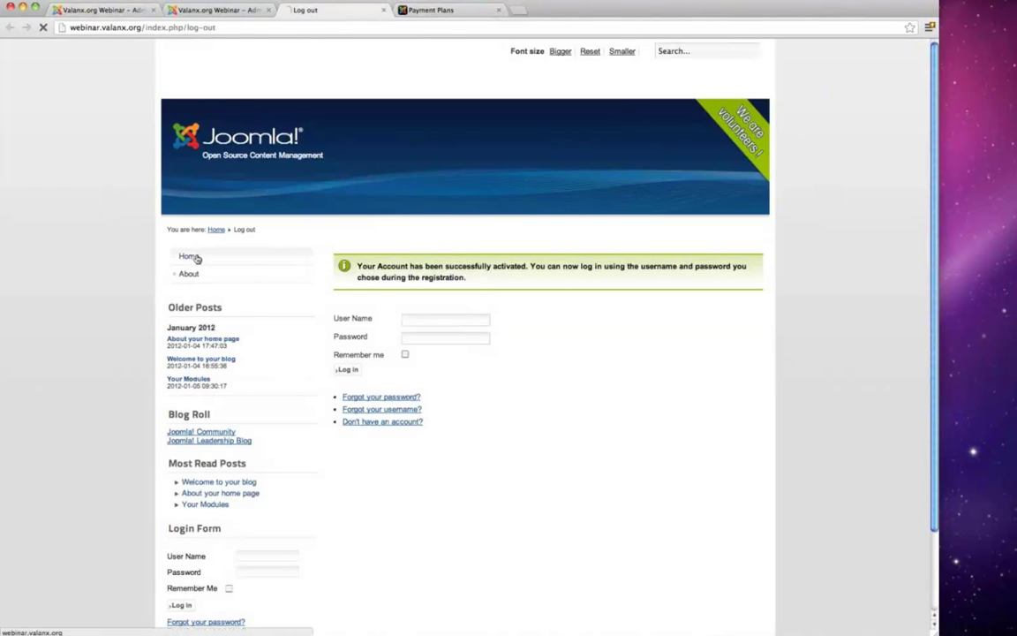
Step: Go to the site home page and view My Subscription showing Gold Membership, 28 days left
click(198, 259)
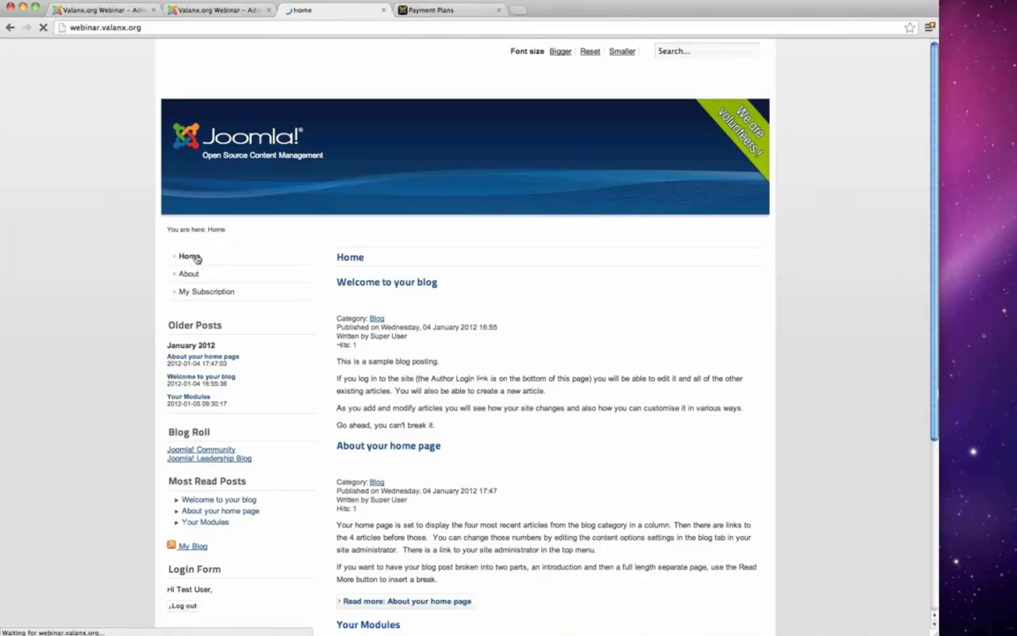
scroll(294, 347, down, 2)
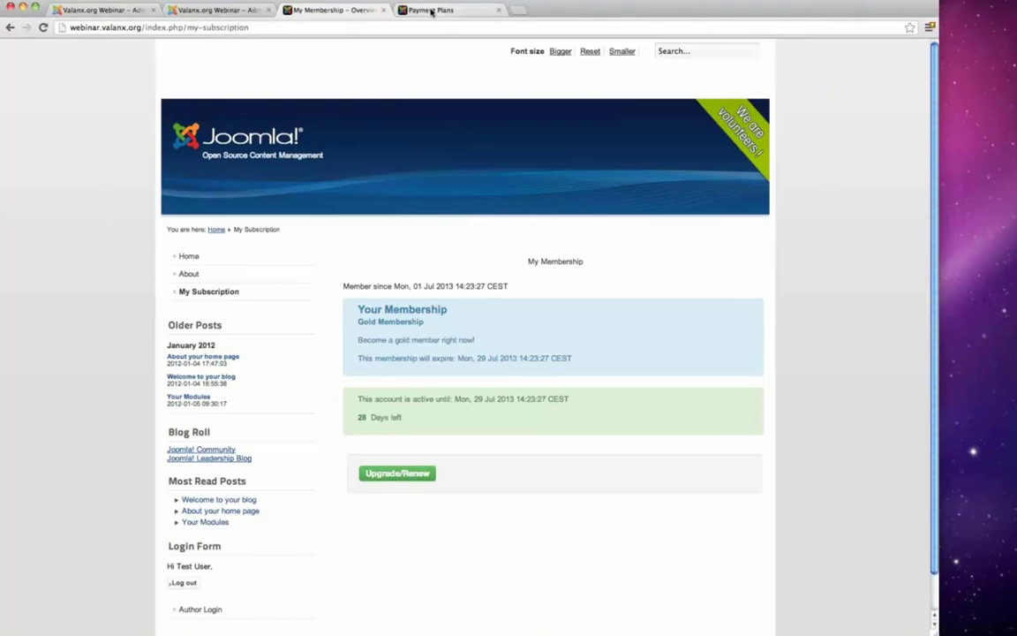
click(431, 10)
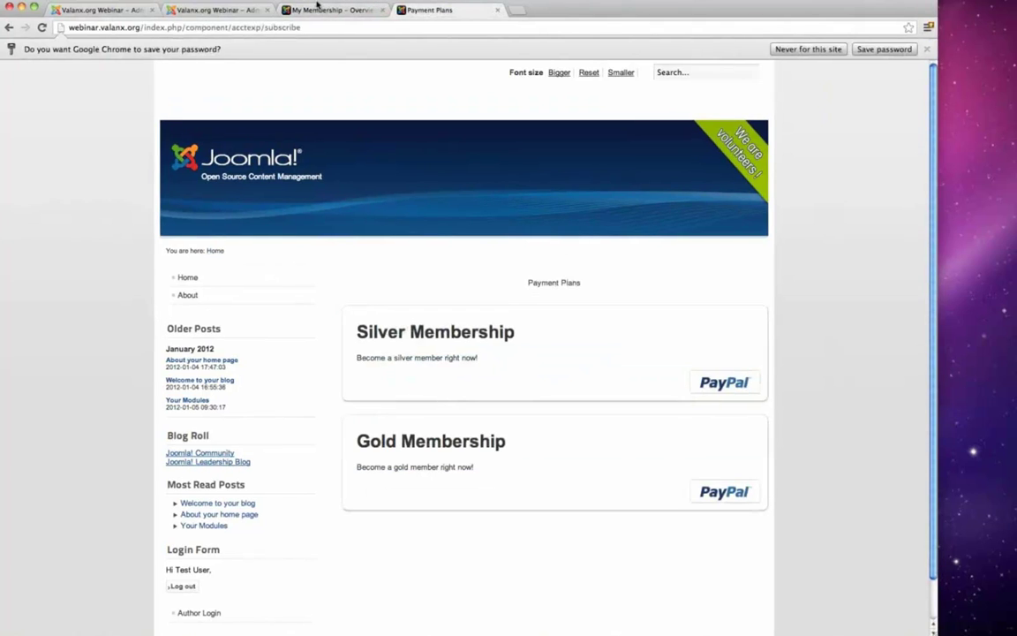
click(358, 5)
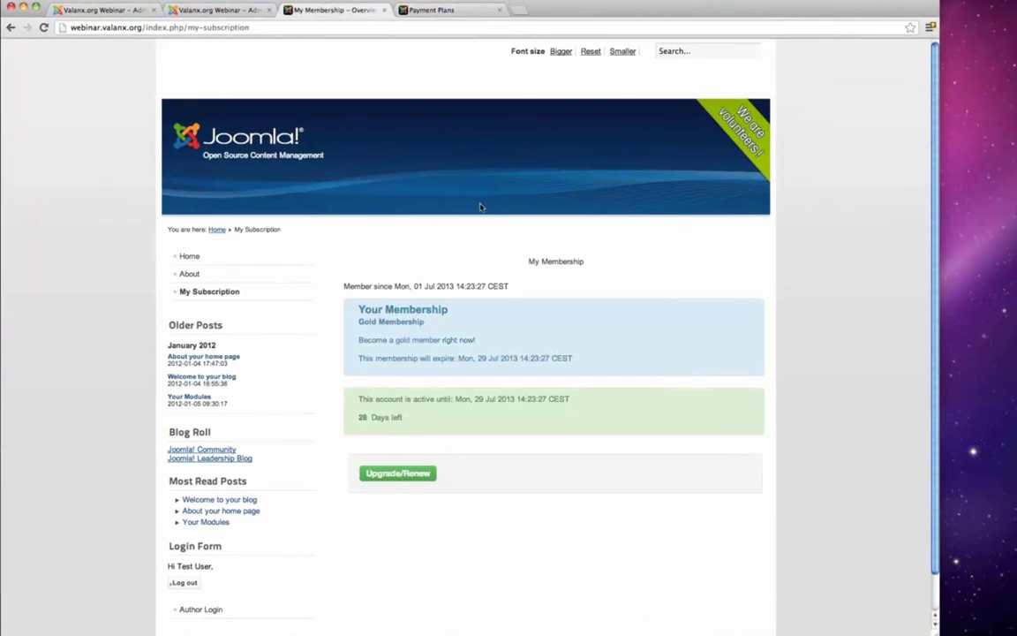
click(430, 9)
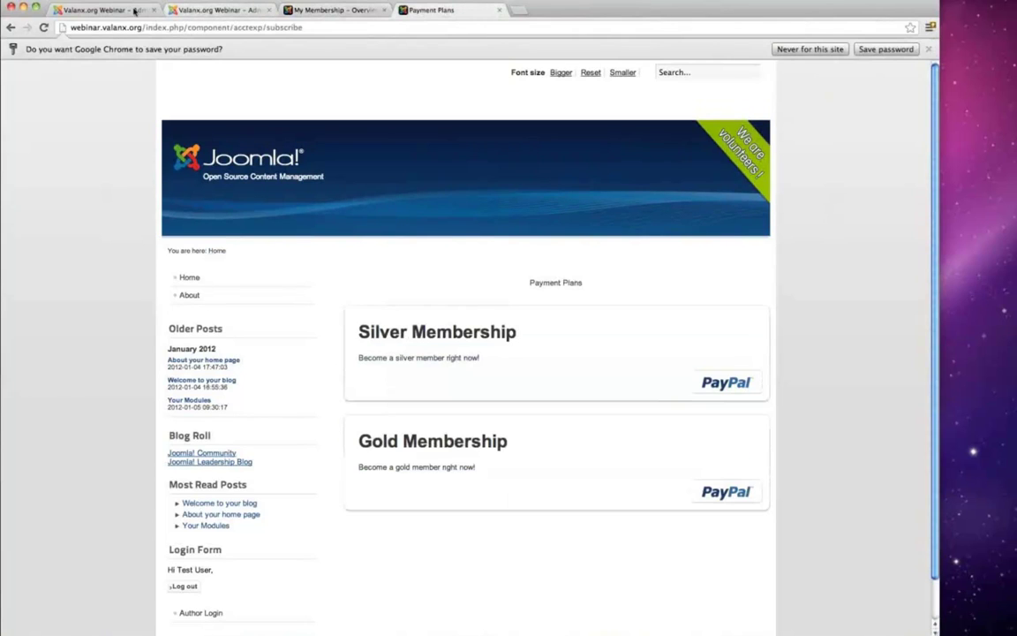
click(96, 10)
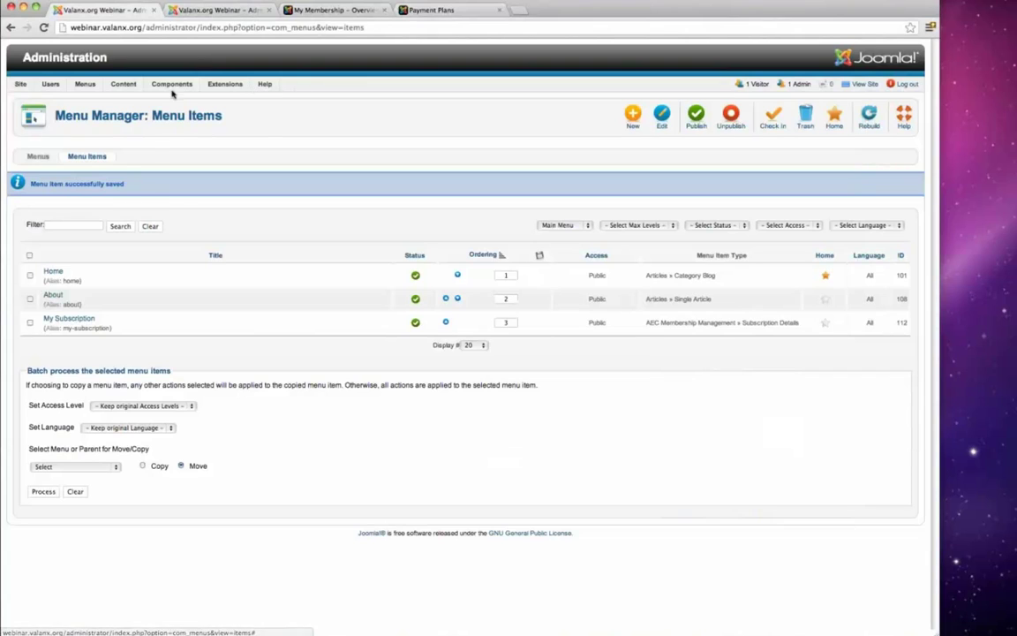
Step: Add a Custom User Details micro integration from the Membership integrations and save it
mouse_move(173, 88)
click(256, 99)
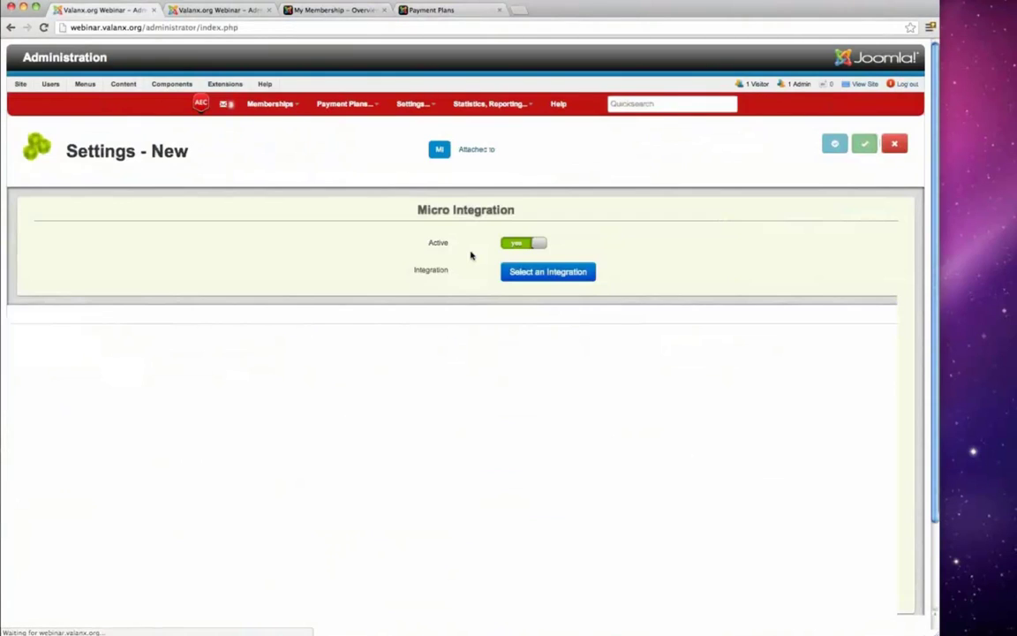
click(534, 272)
click(534, 343)
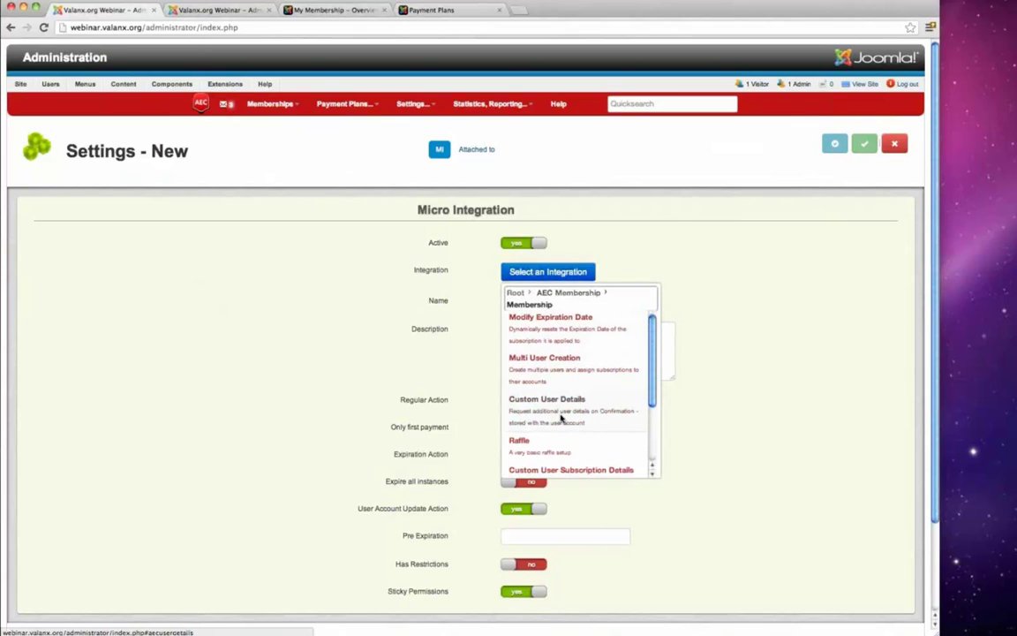
click(561, 417)
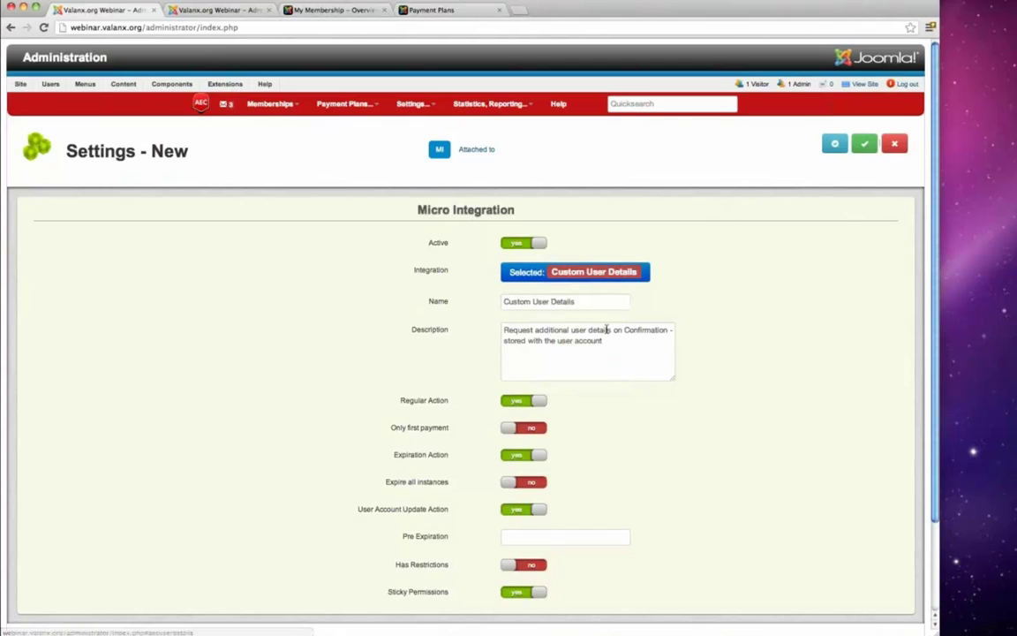
click(864, 145)
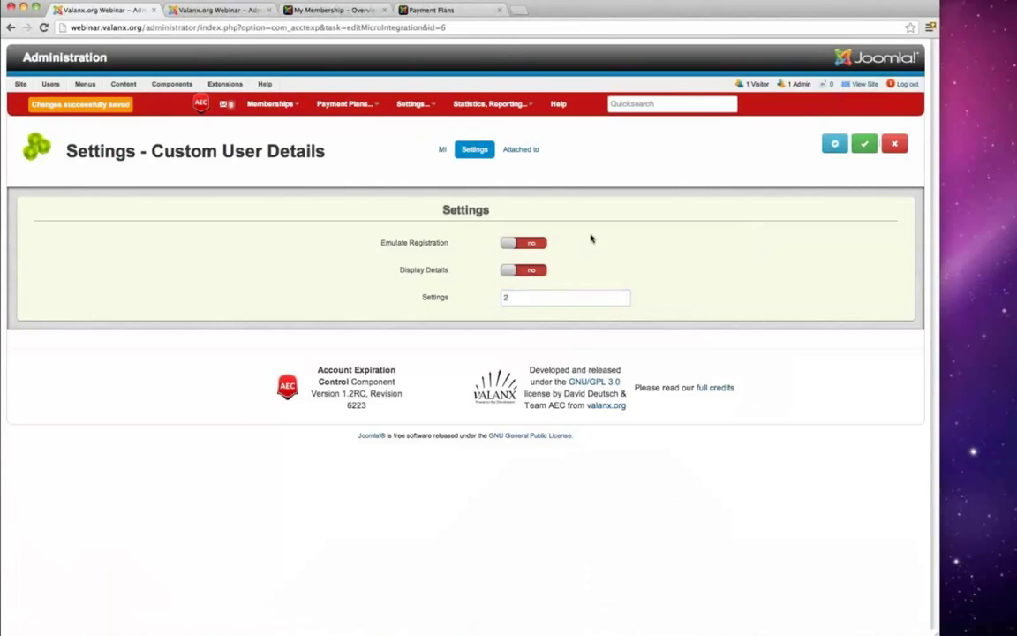
click(832, 146)
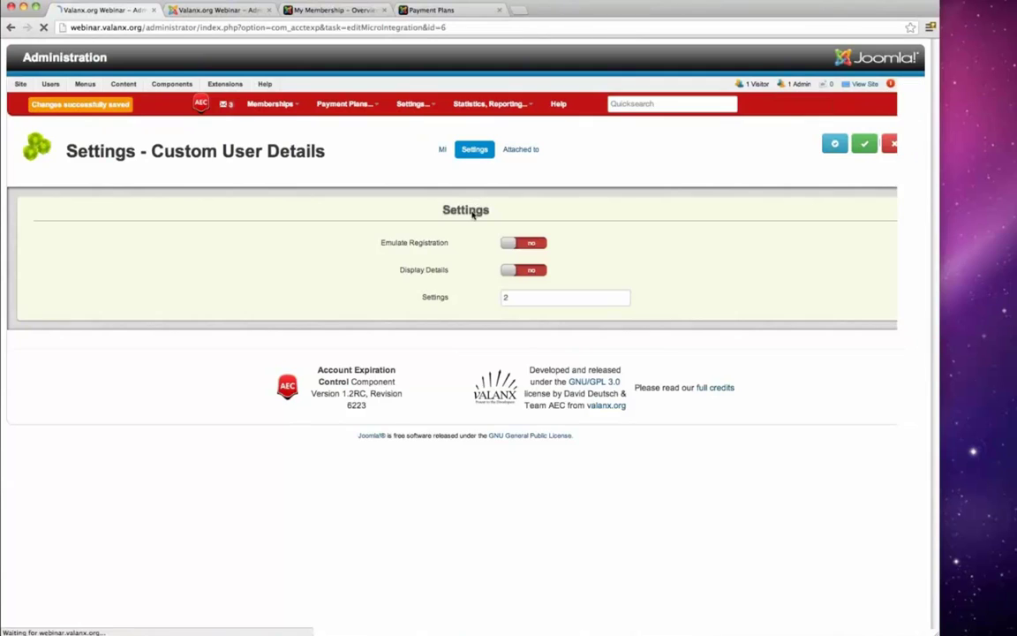
Step: Make the first custom field a Small Input and review the #1 and #2 field options
click(473, 150)
click(543, 448)
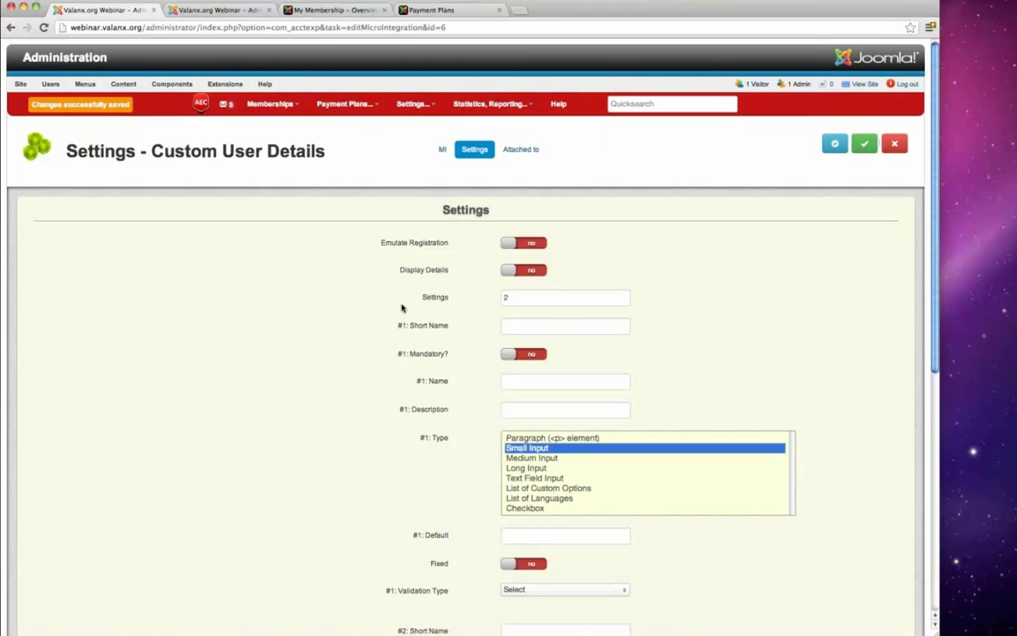
mouse_move(388, 303)
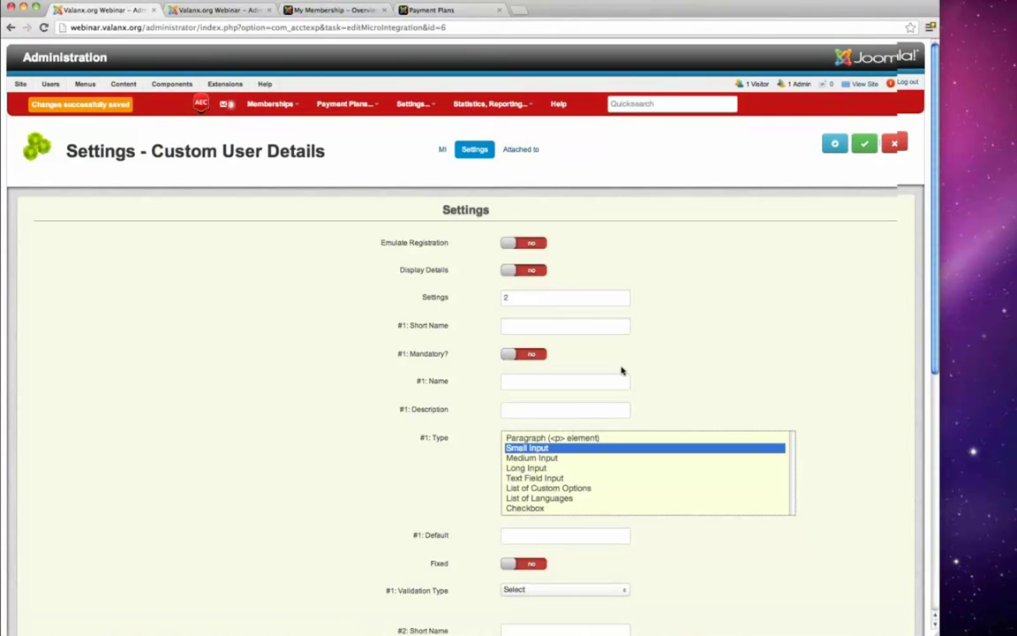
scroll(516, 467, down, 1)
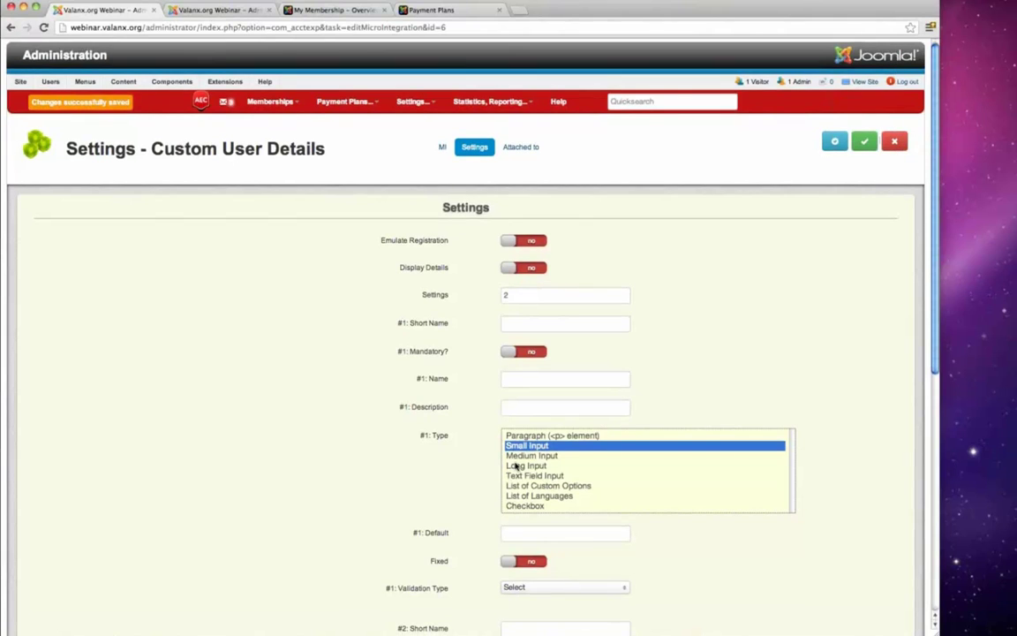
scroll(516, 467, down, 2)
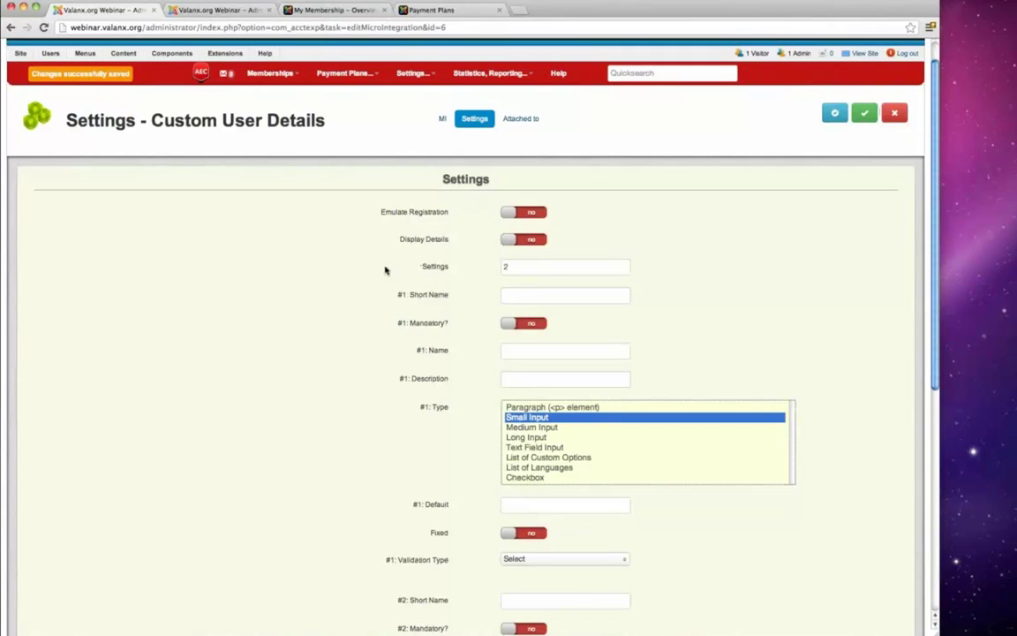
scroll(381, 268, up, 2)
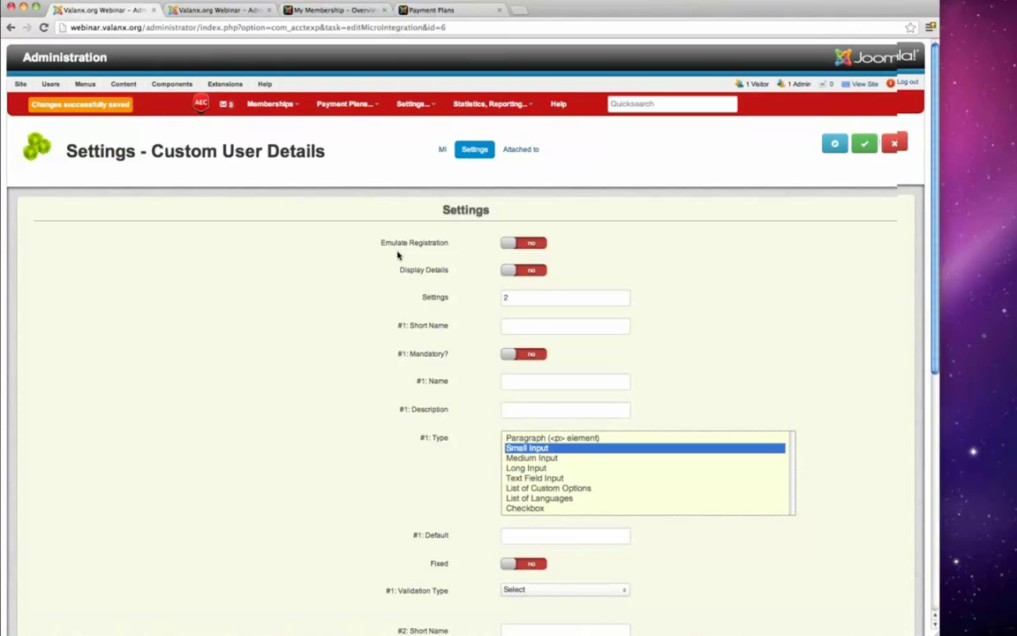
scroll(397, 256, down, 1)
scroll(397, 255, down, 10)
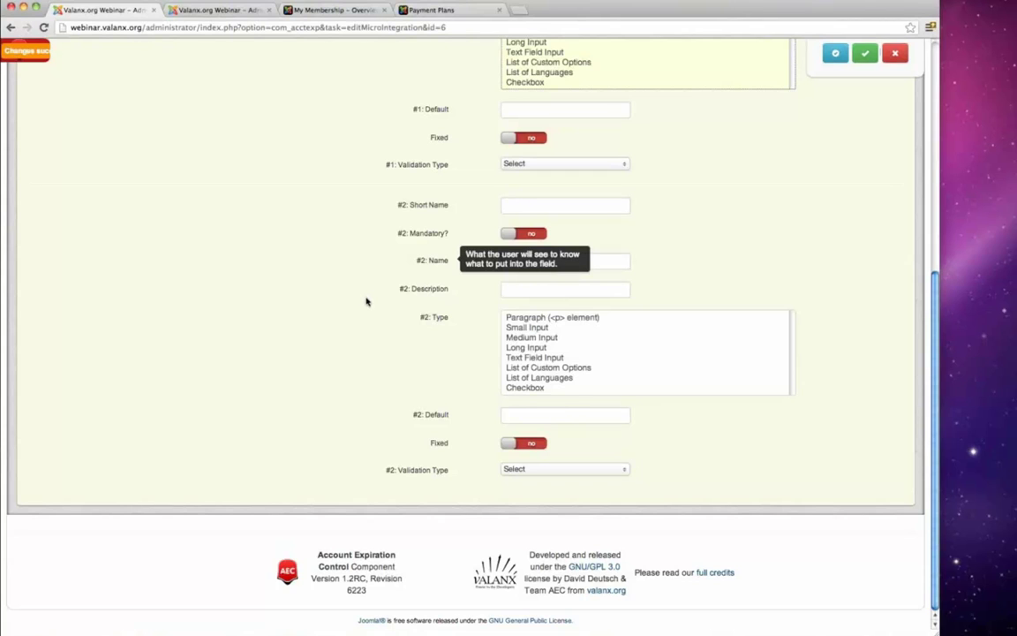
scroll(367, 301, up, 5)
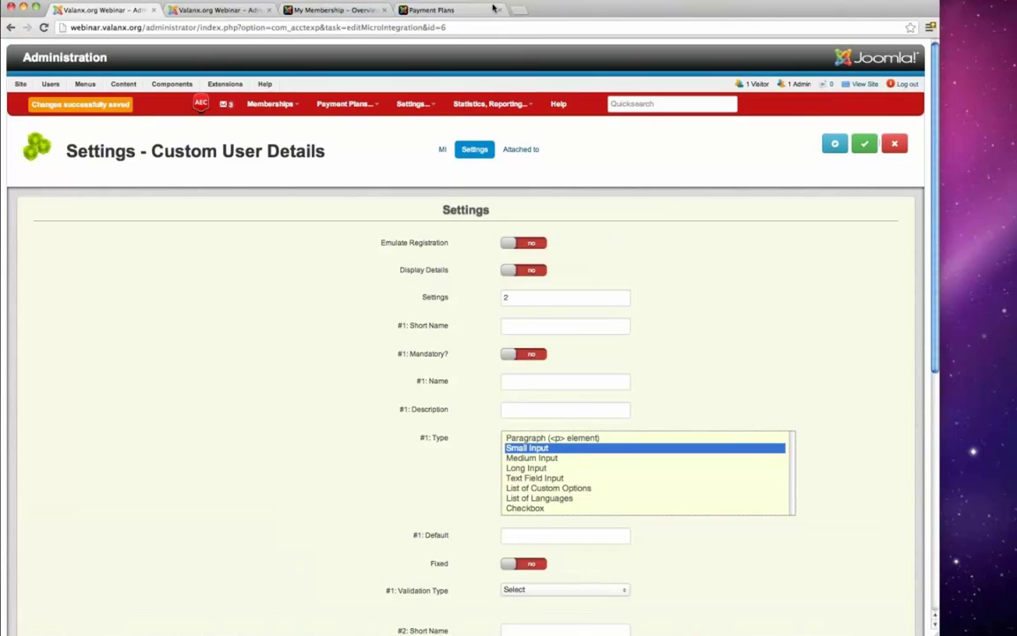
Step: Load valanx.org in a new browser tab
click(519, 11)
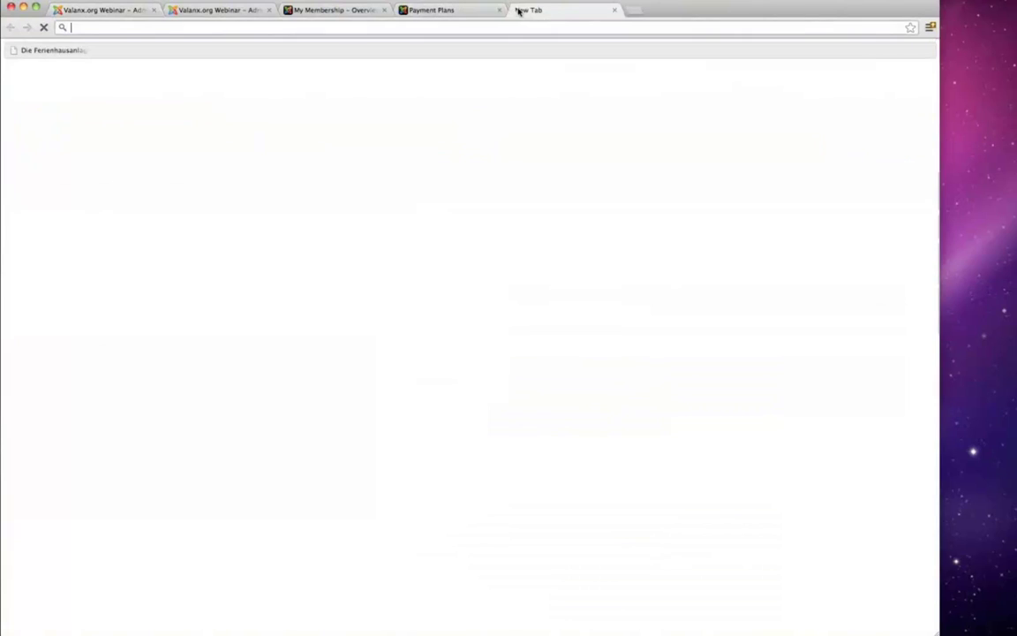
text(valans)
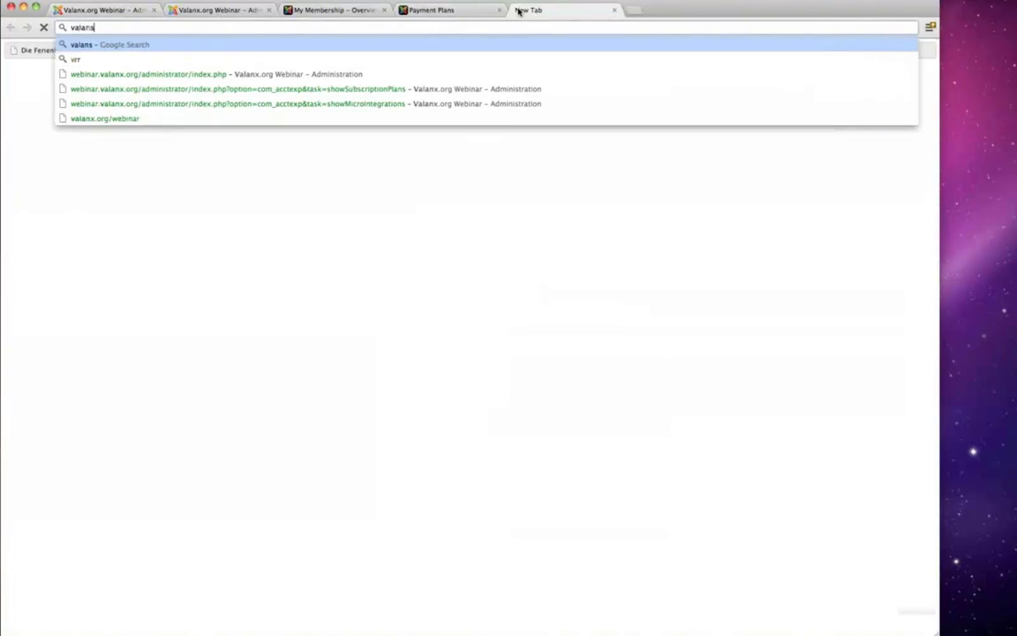
text(.)
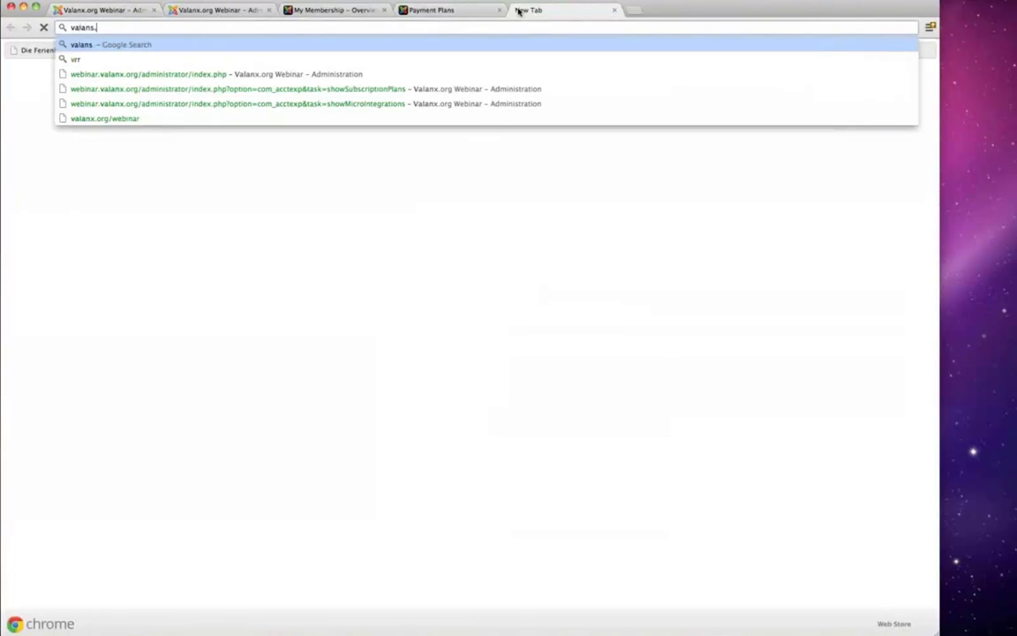
key(BackSpace)
key(BackSpace)
text(x.org)
key(Return)
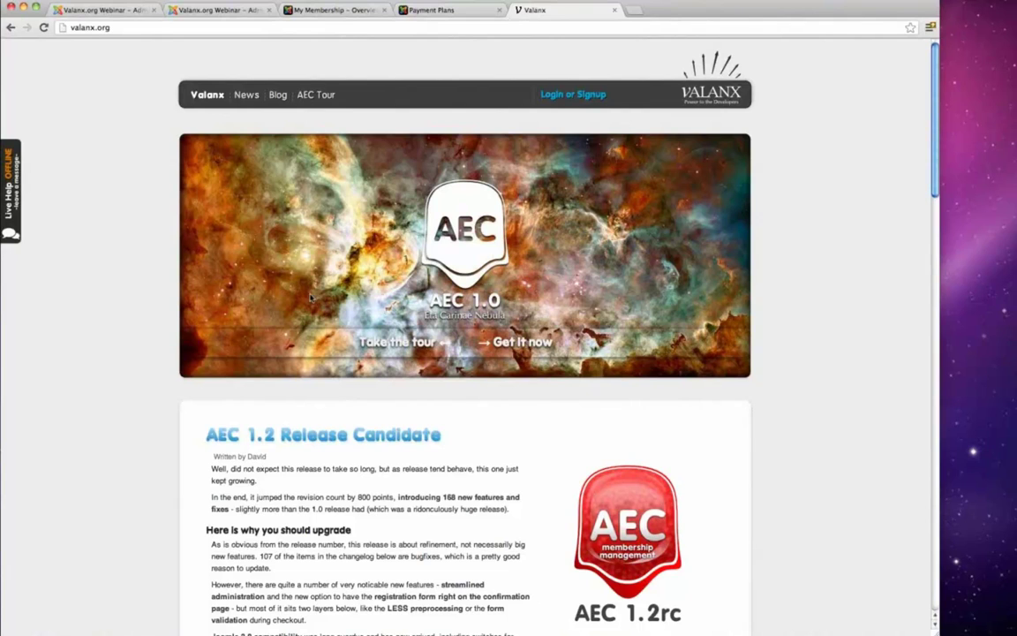
Step: Look over the Sales Request contact form, then return to the Valanx home page
scroll(311, 299, down, 1)
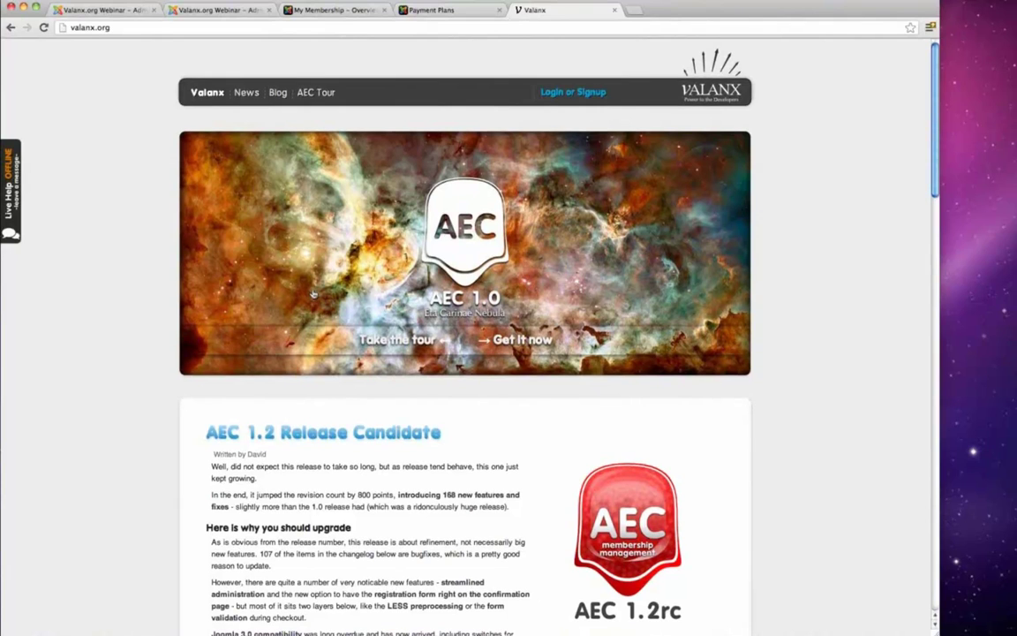
scroll(291, 362, down, 20)
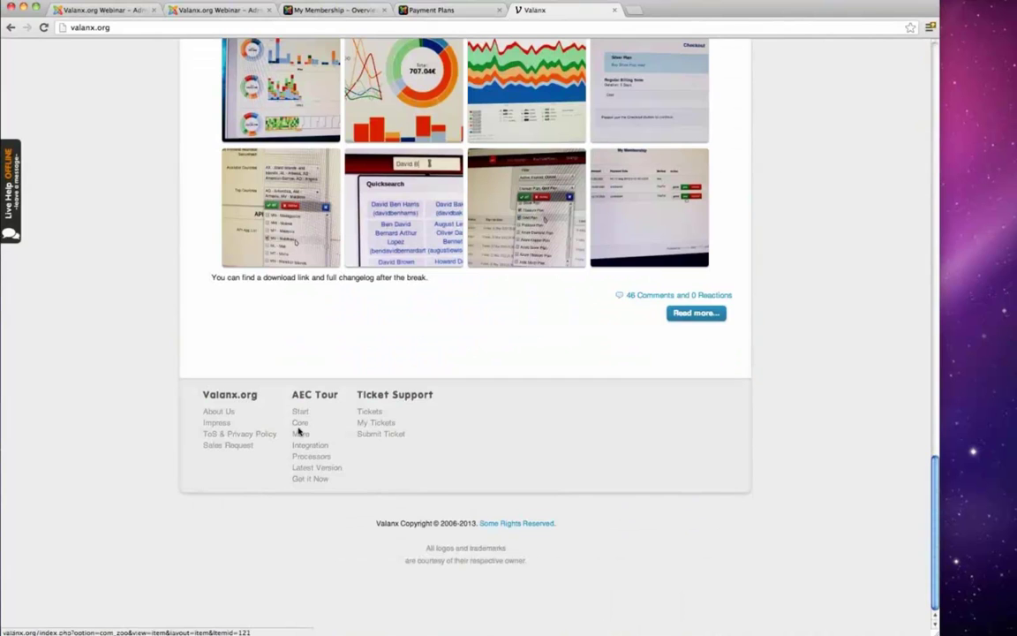
click(216, 445)
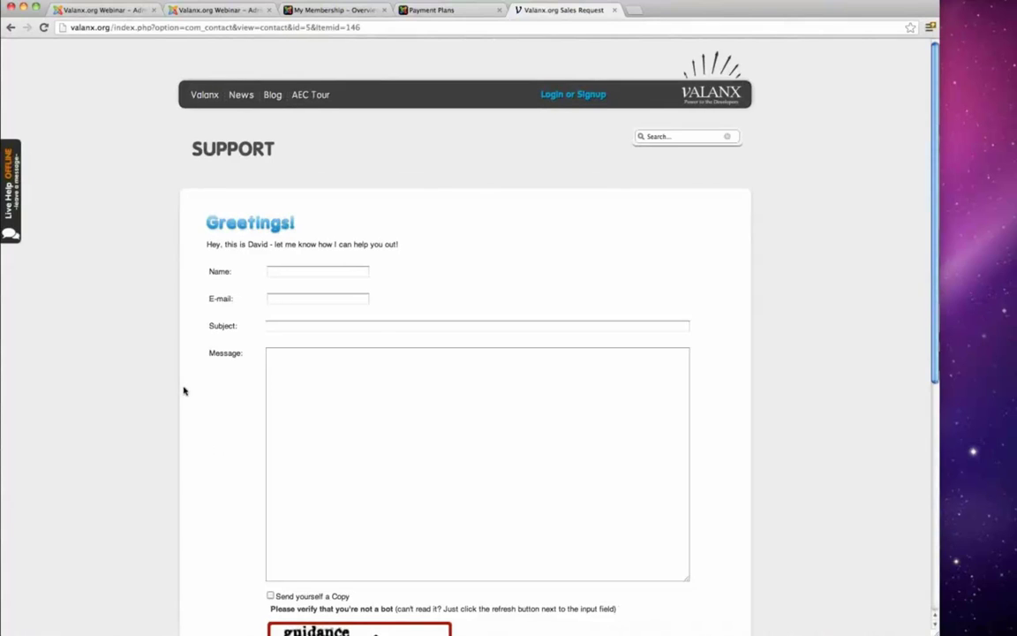
scroll(433, 390, down, 1)
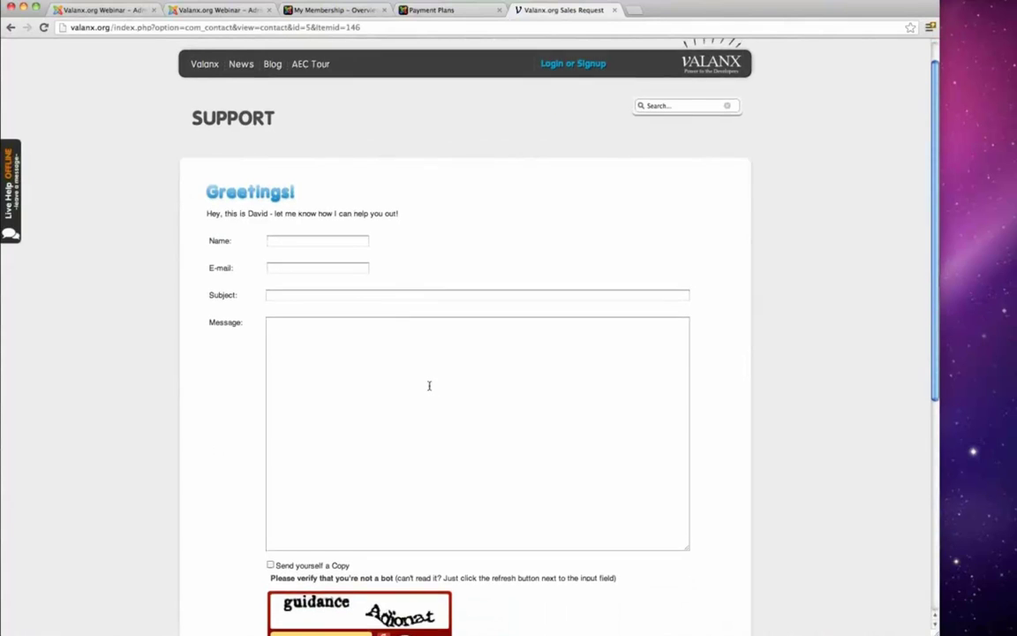
scroll(429, 386, up, 1)
click(208, 96)
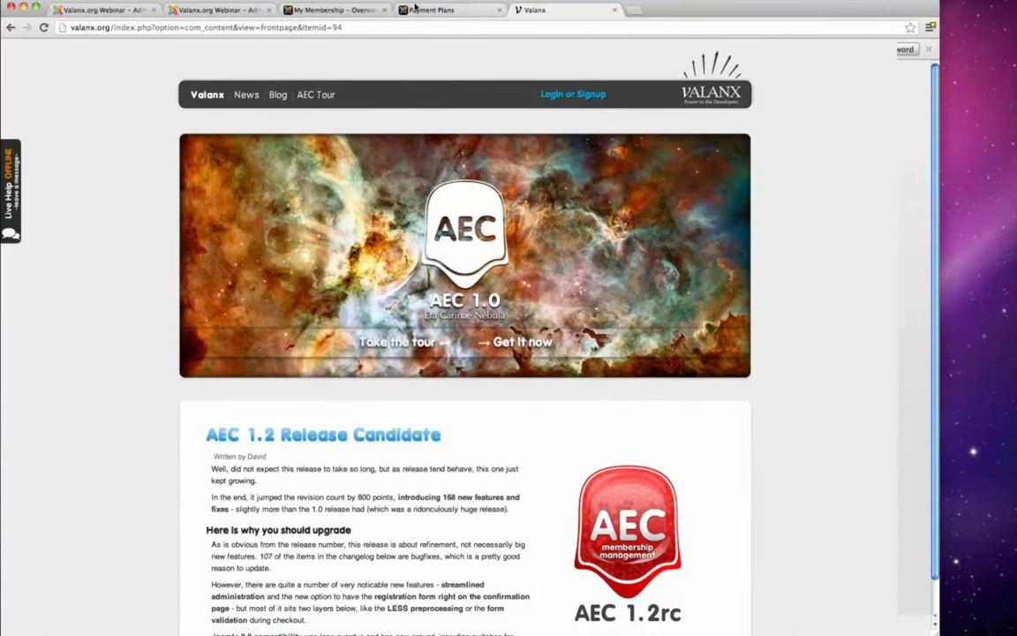
Step: Check the Payment Plans and My Membership pages, then open AEC's Import page from AEC central
click(414, 8)
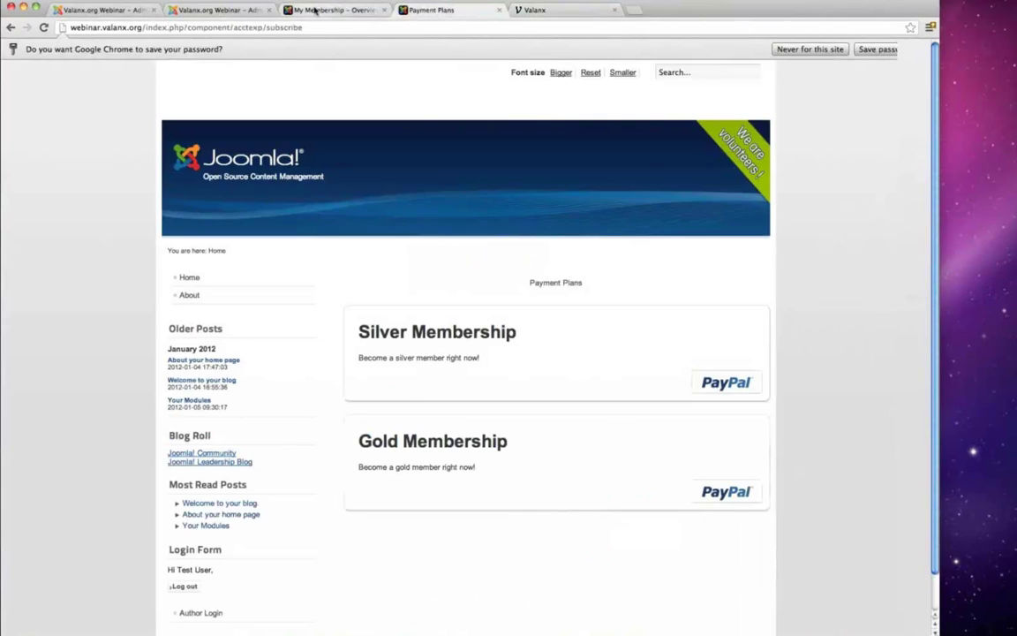
click(315, 10)
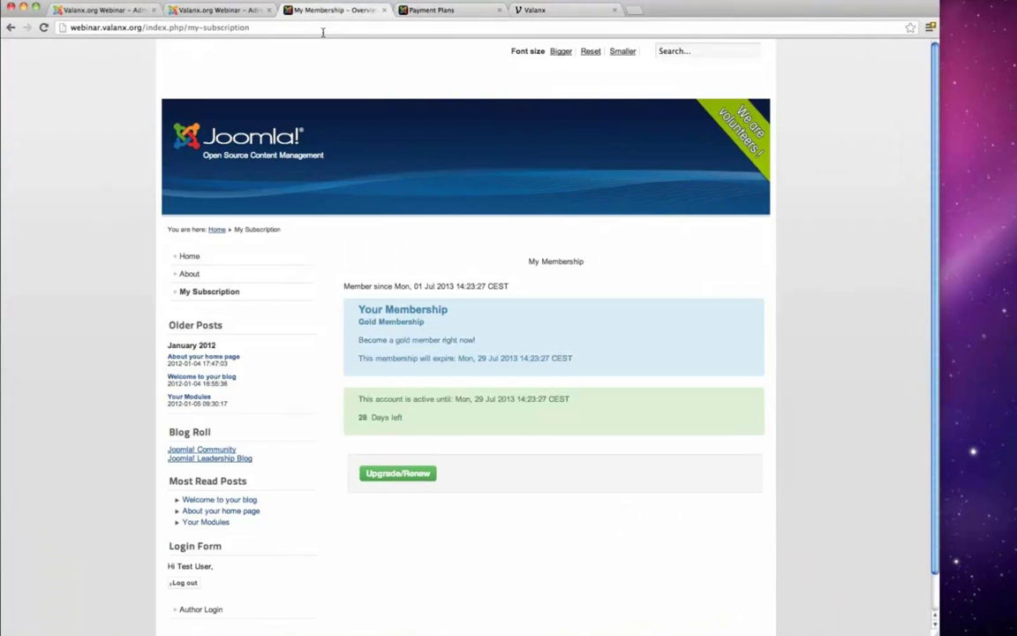
click(133, 10)
click(205, 115)
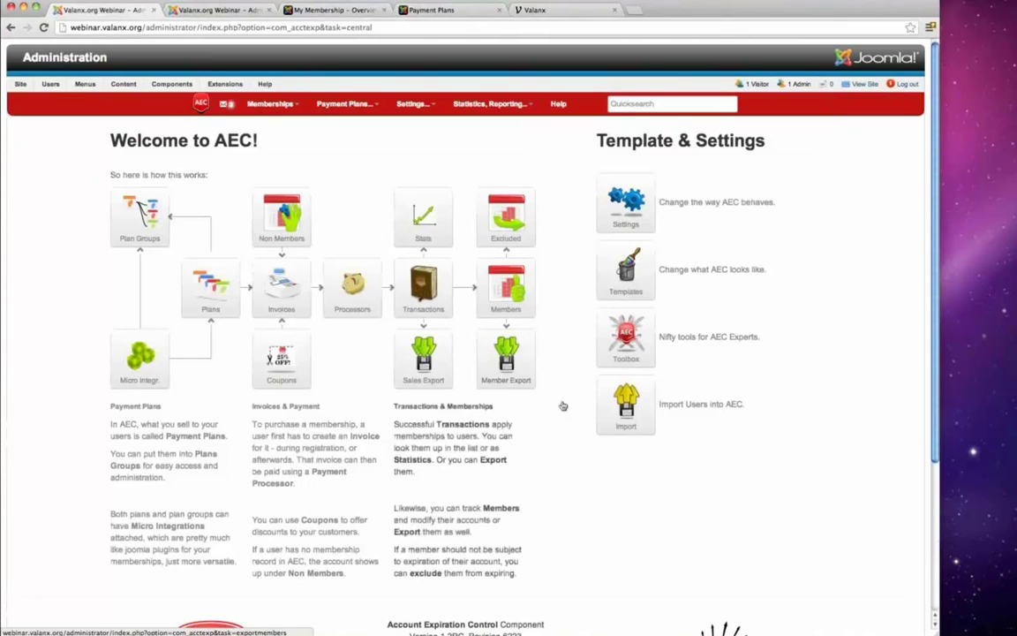
click(628, 408)
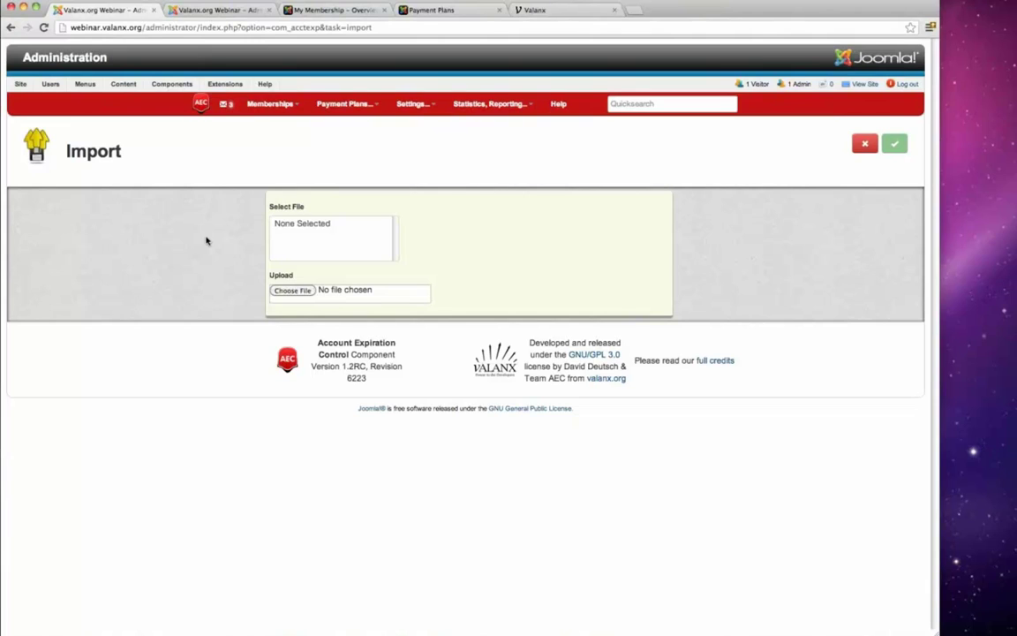
Step: Leave the Import page for the Welcome to AEC central overview via the AEC logo
click(200, 104)
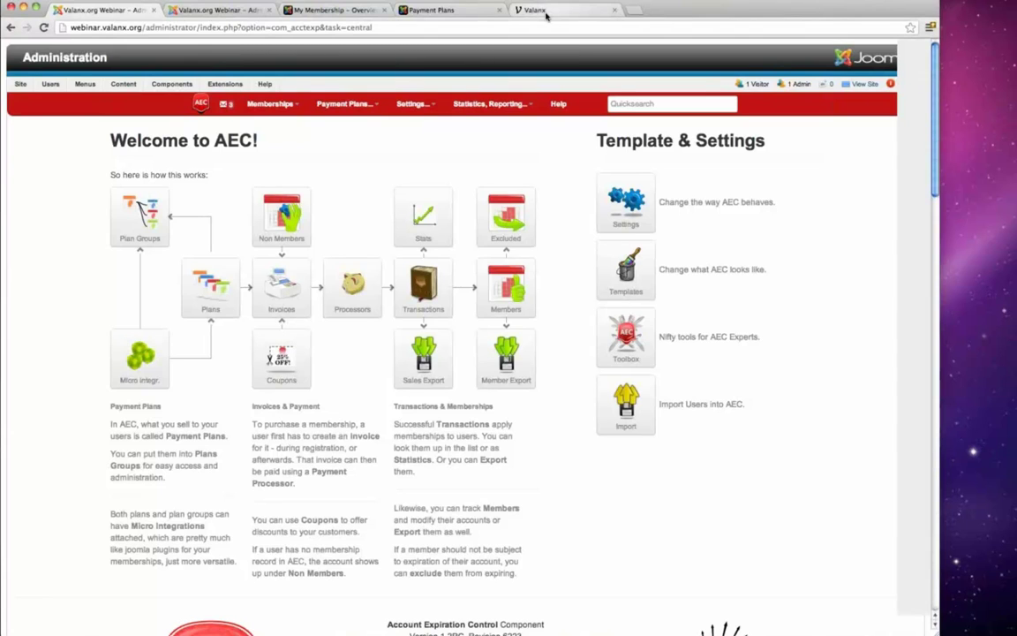
Step: Log the member out from the front-end Payment Plans page
click(540, 11)
click(425, 10)
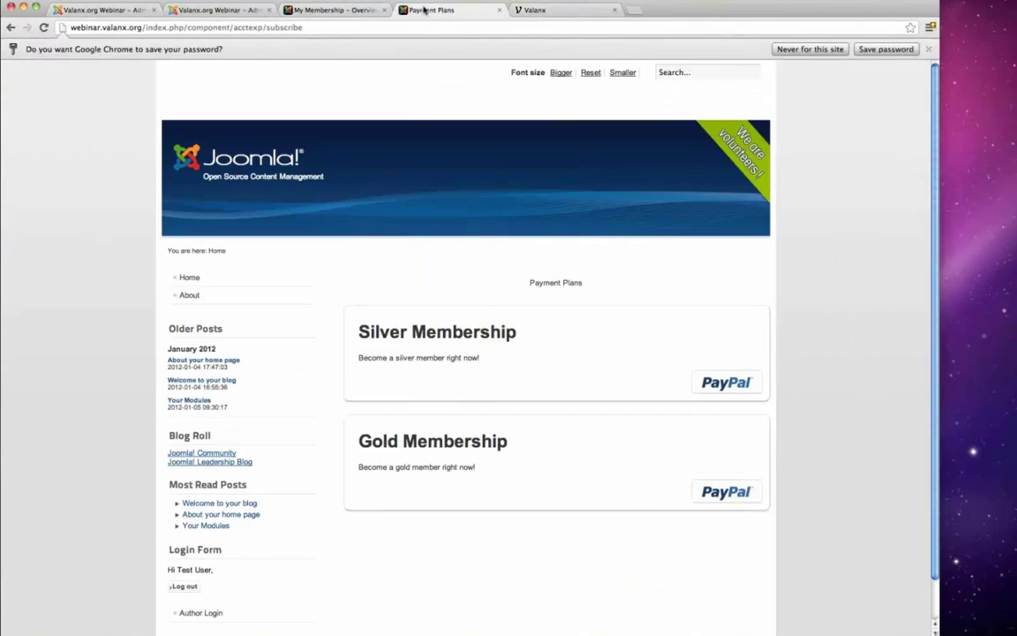
scroll(265, 397, down, 1)
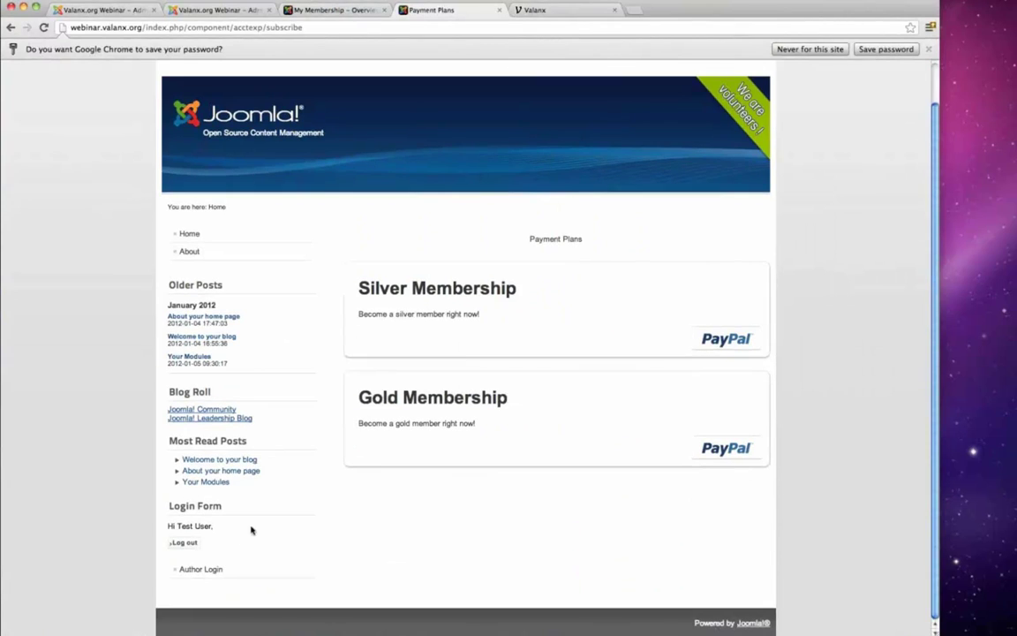
click(185, 542)
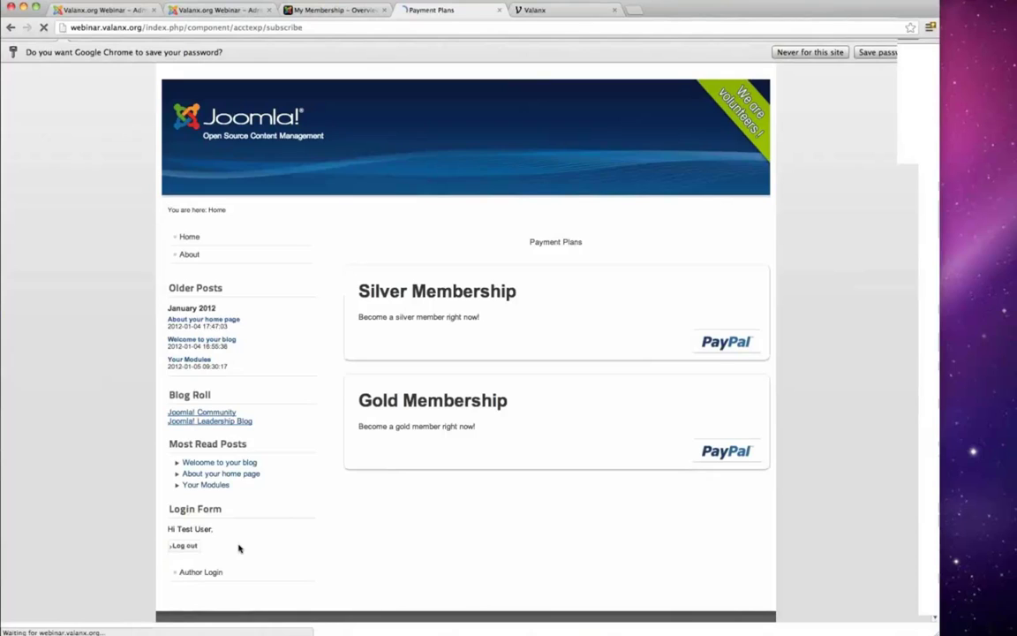
scroll(734, 252, down, 1)
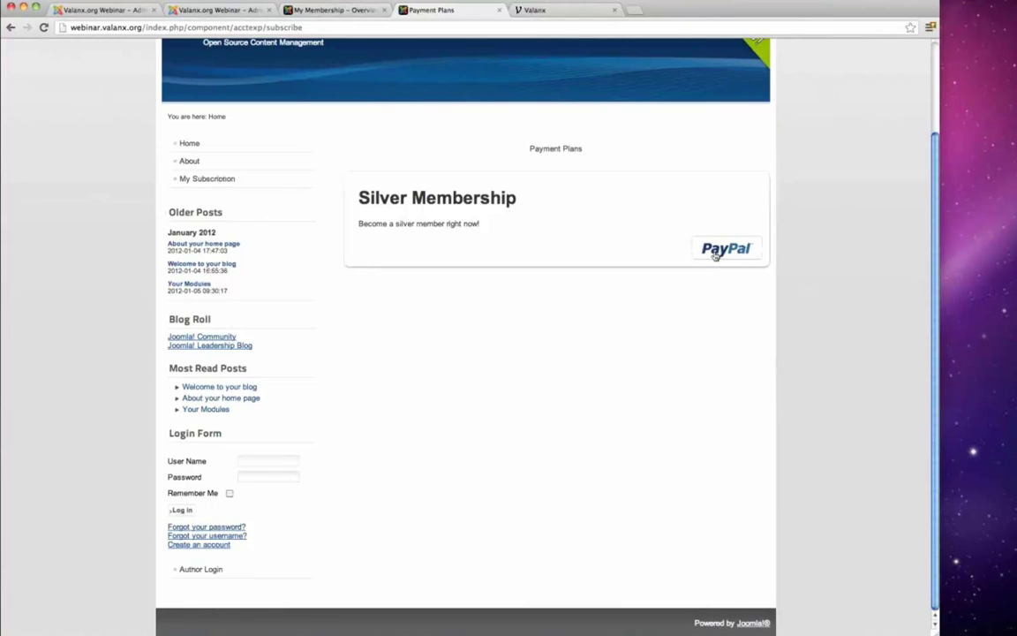
Step: Compare the My Membership, Valanx and Payment Plans pages, then return to the AEC admin overview
click(334, 11)
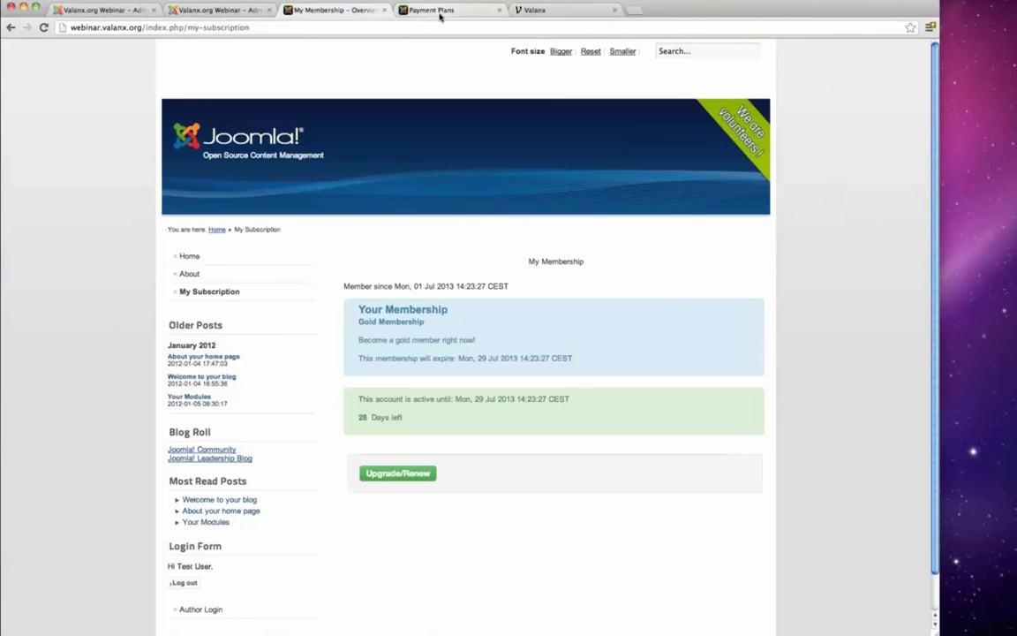
click(436, 13)
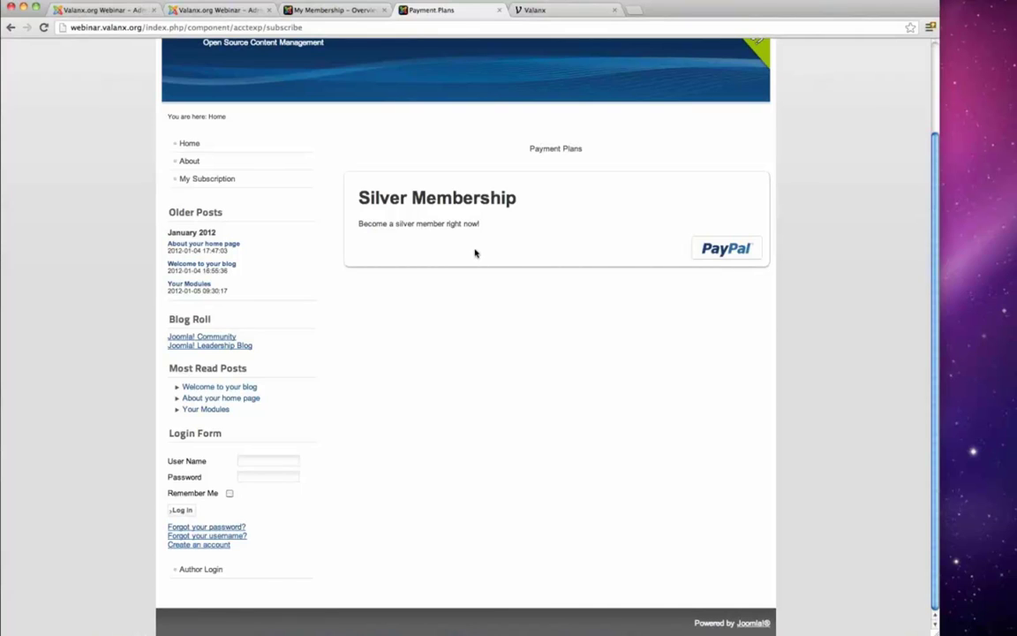
click(543, 10)
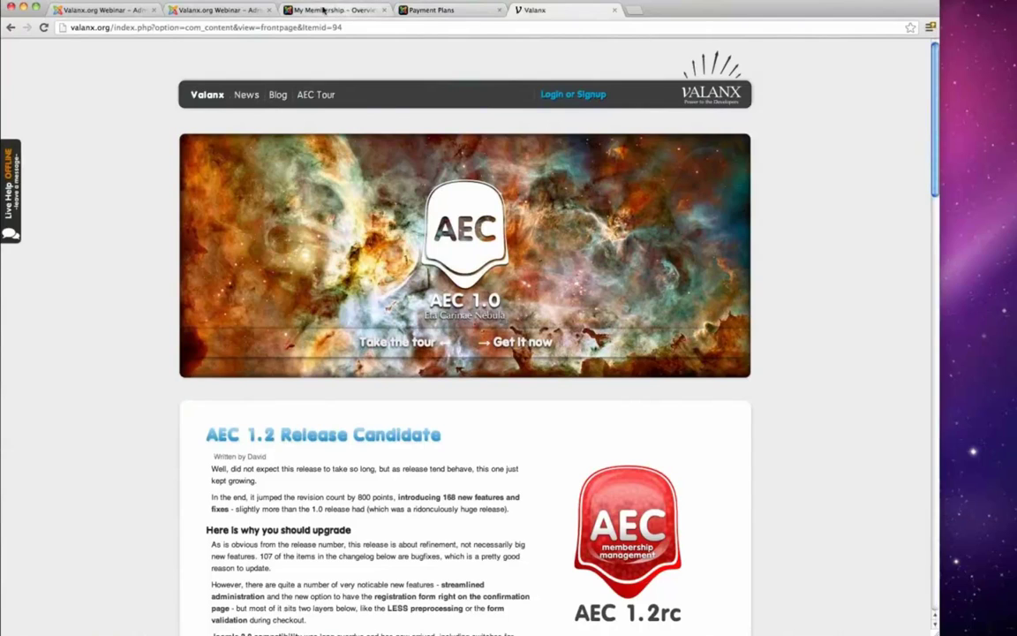
click(441, 9)
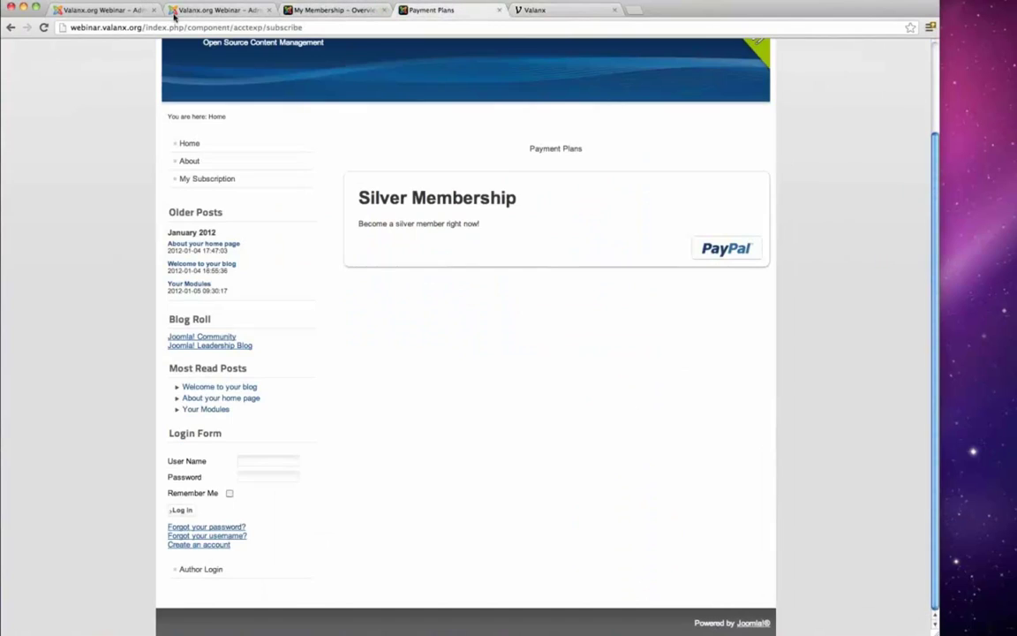
click(106, 9)
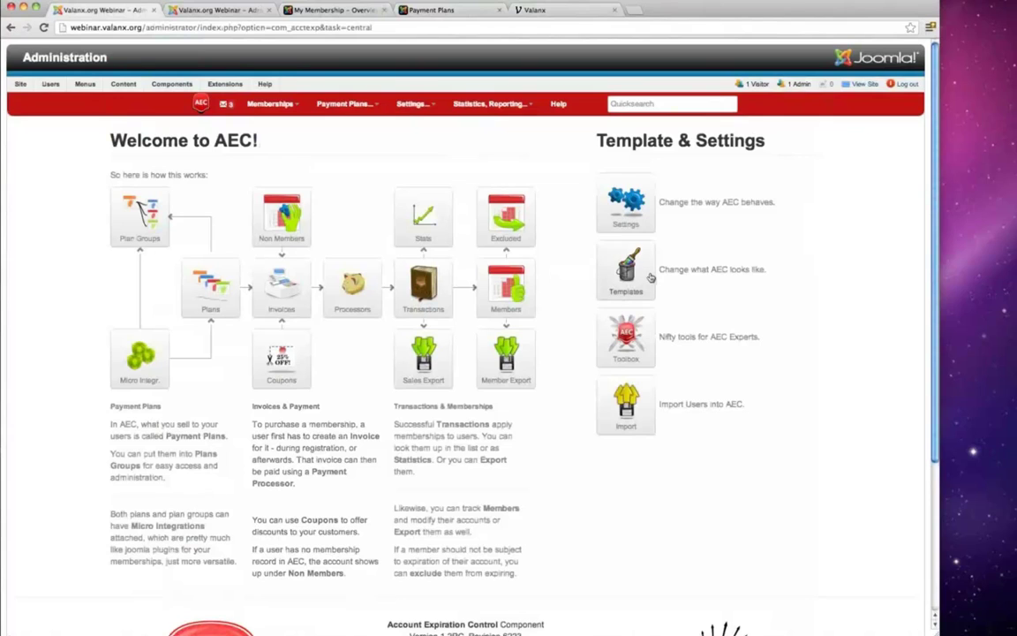
Step: Open the Eta Carinae template from the Templates list and scroll through its settings
click(362, 294)
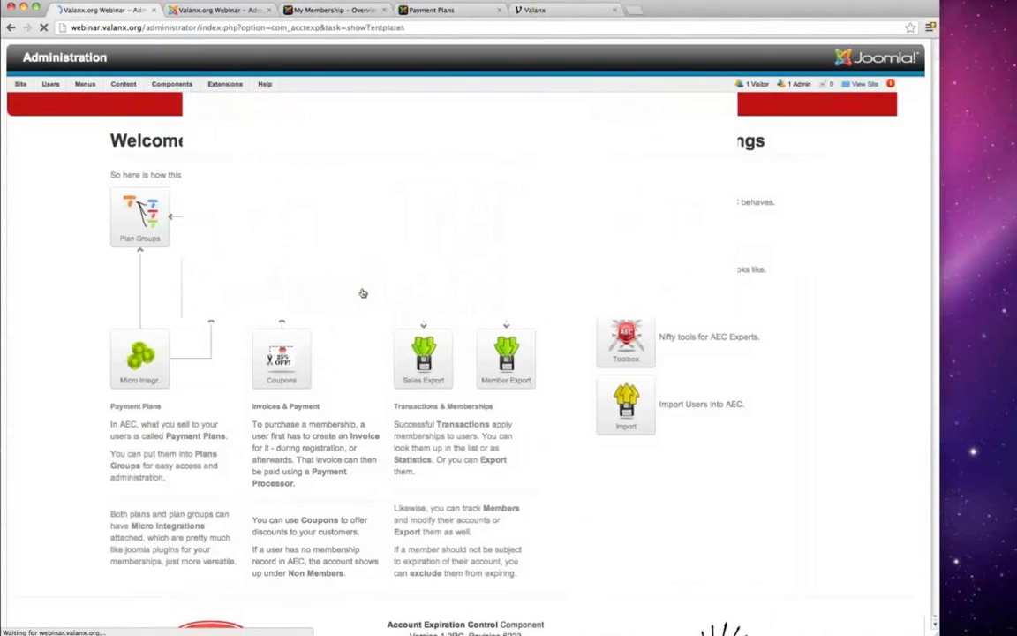
click(79, 210)
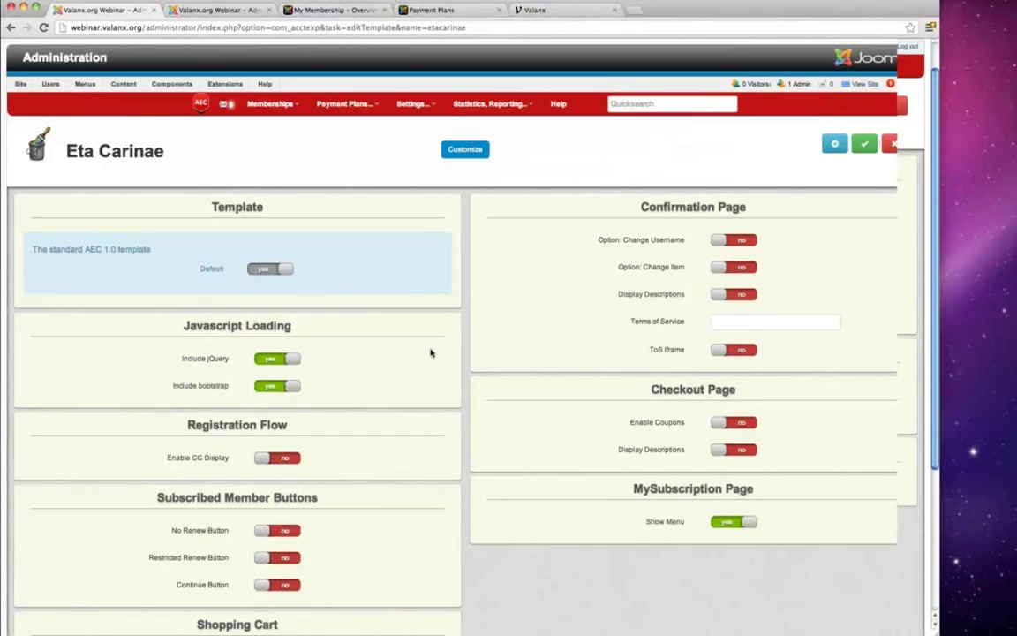
scroll(430, 353, down, 3)
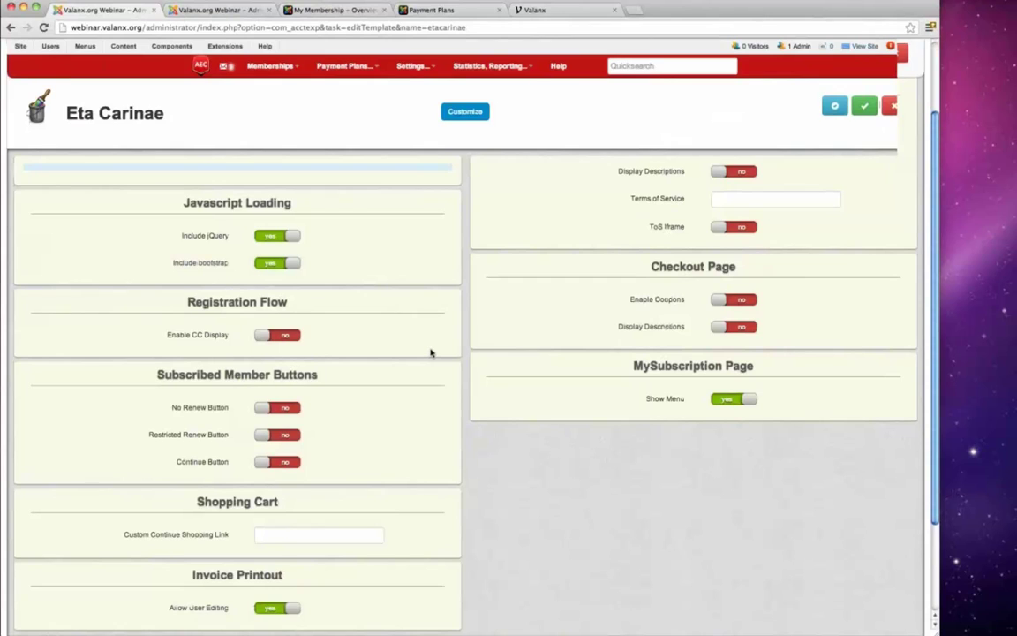
scroll(431, 353, down, 1)
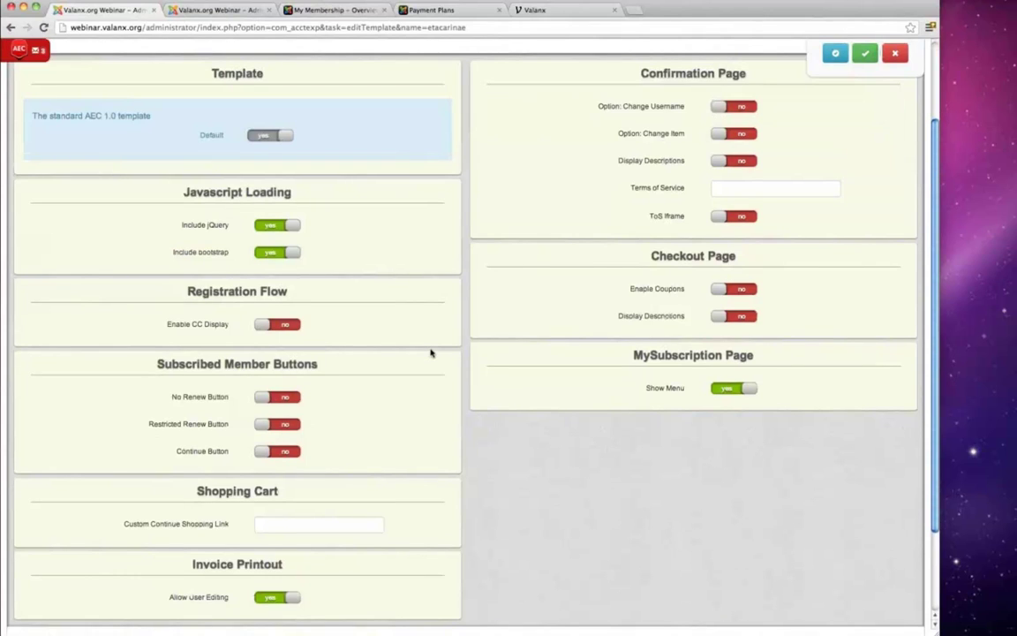
scroll(430, 352, up, 3)
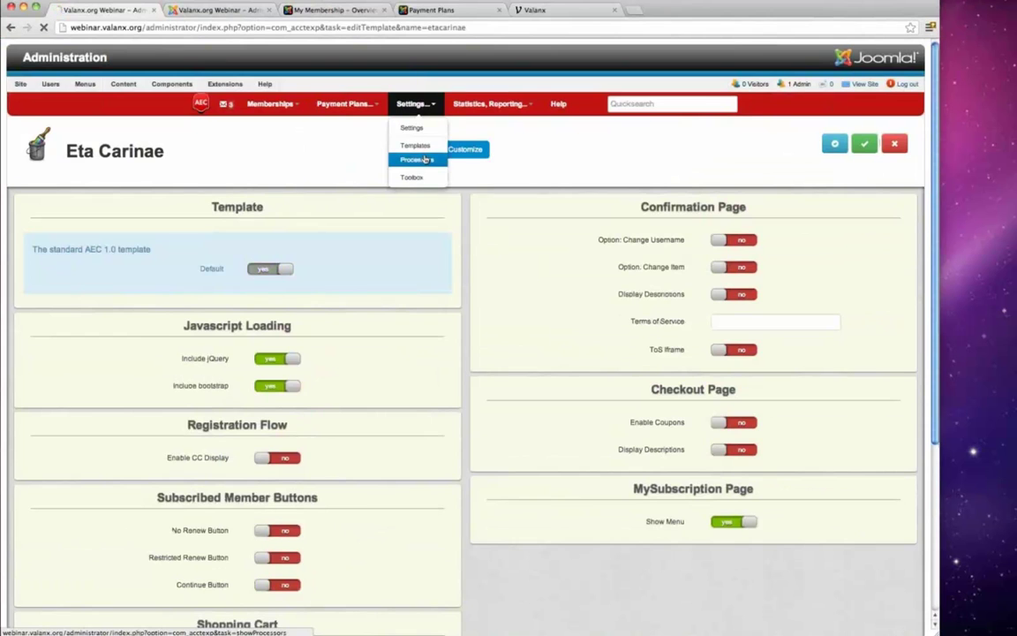
Step: Open and review the PayPal processor settings in AEC
click(554, 13)
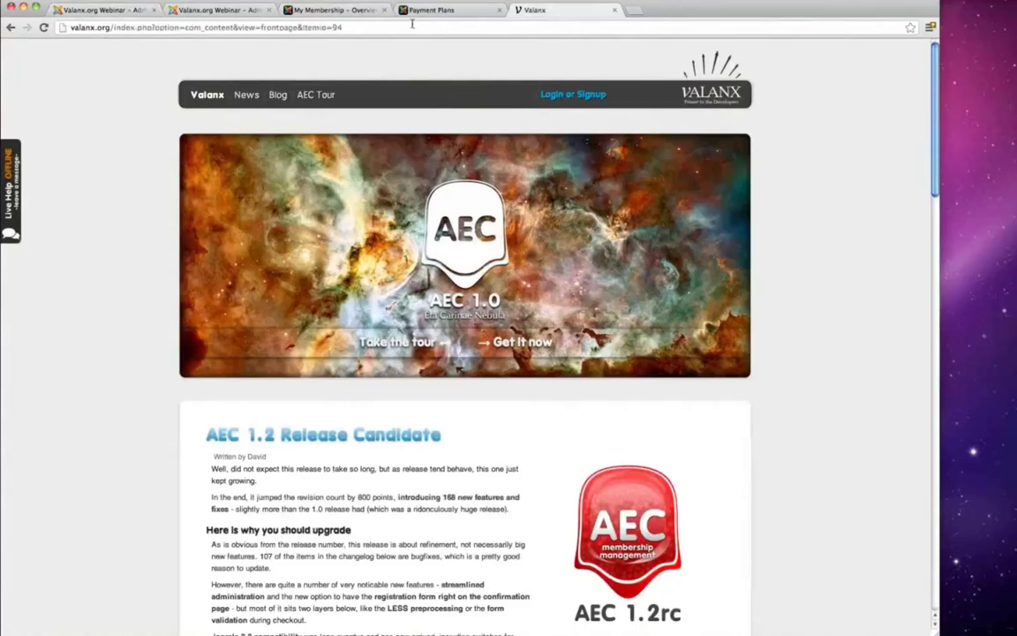
click(97, 9)
click(77, 210)
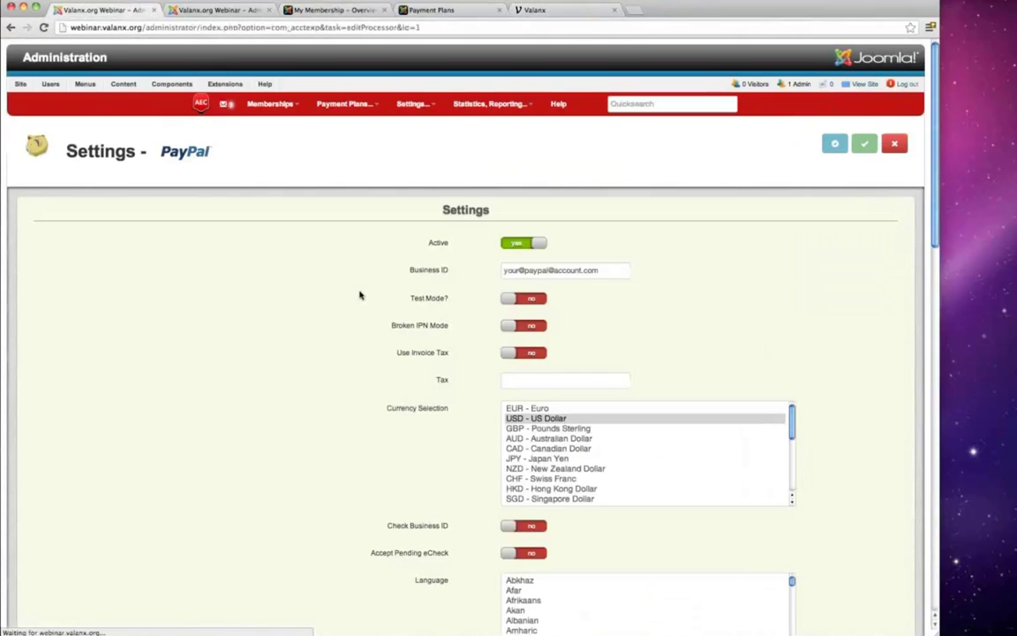
scroll(379, 300, down, 10)
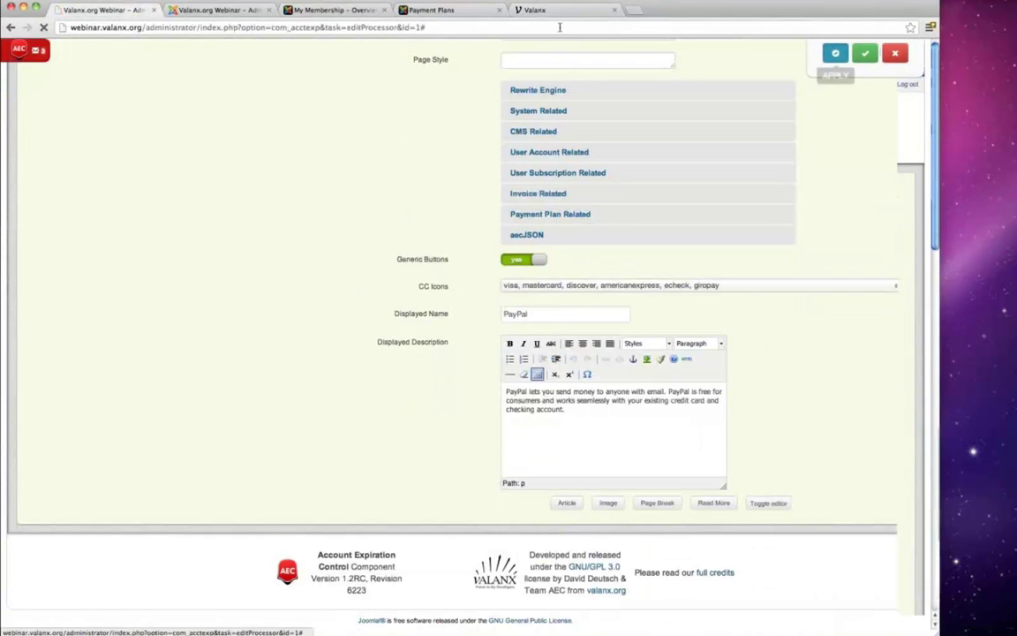
Step: Reload the front-end Payment Plans page and compare it against the PayPal processor settings
click(538, 11)
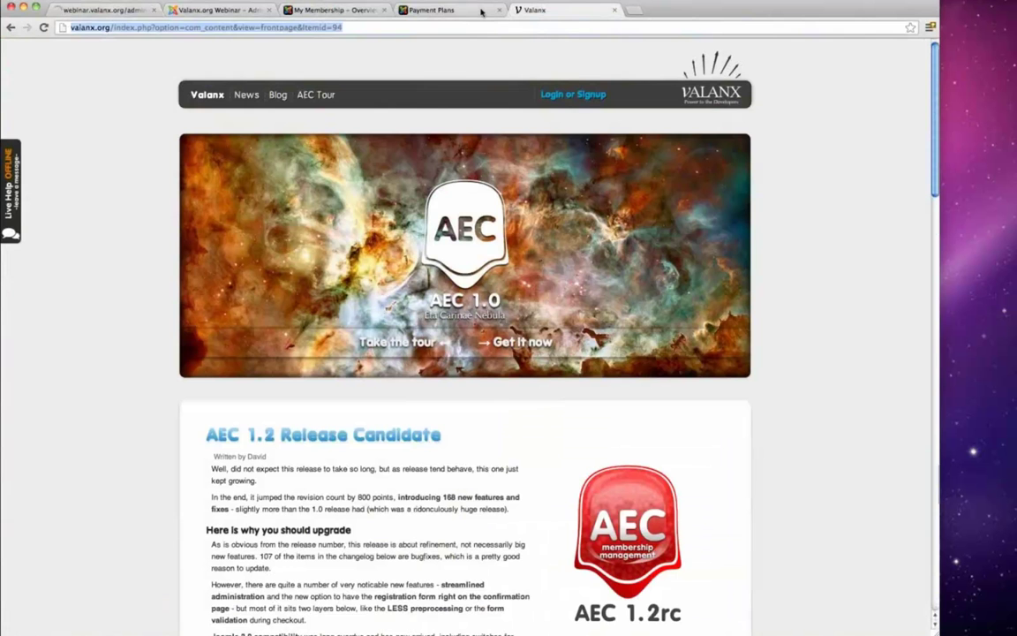
click(481, 10)
key(super+r)
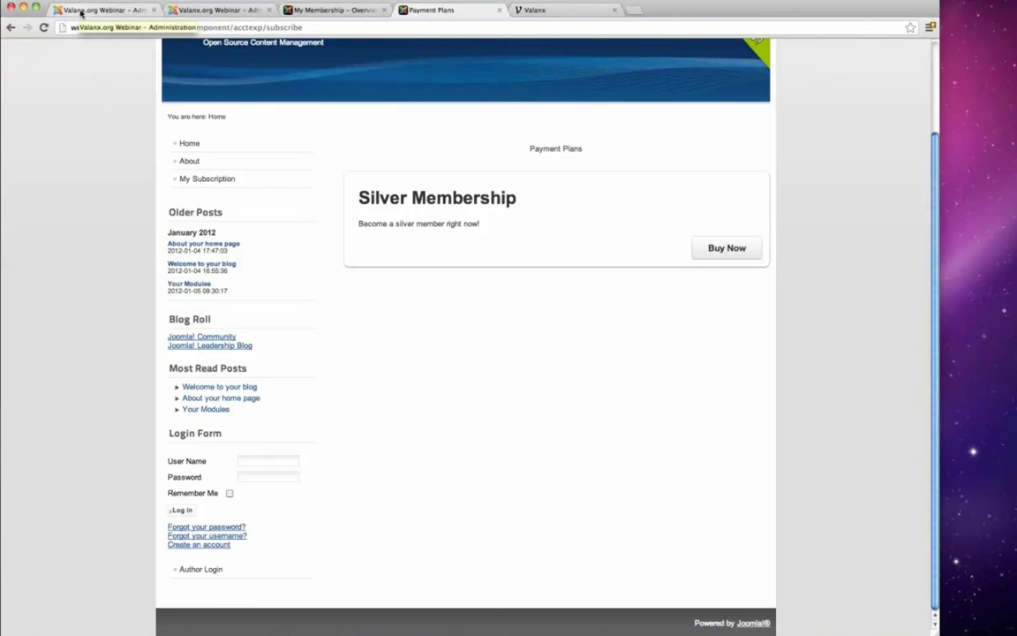
click(82, 12)
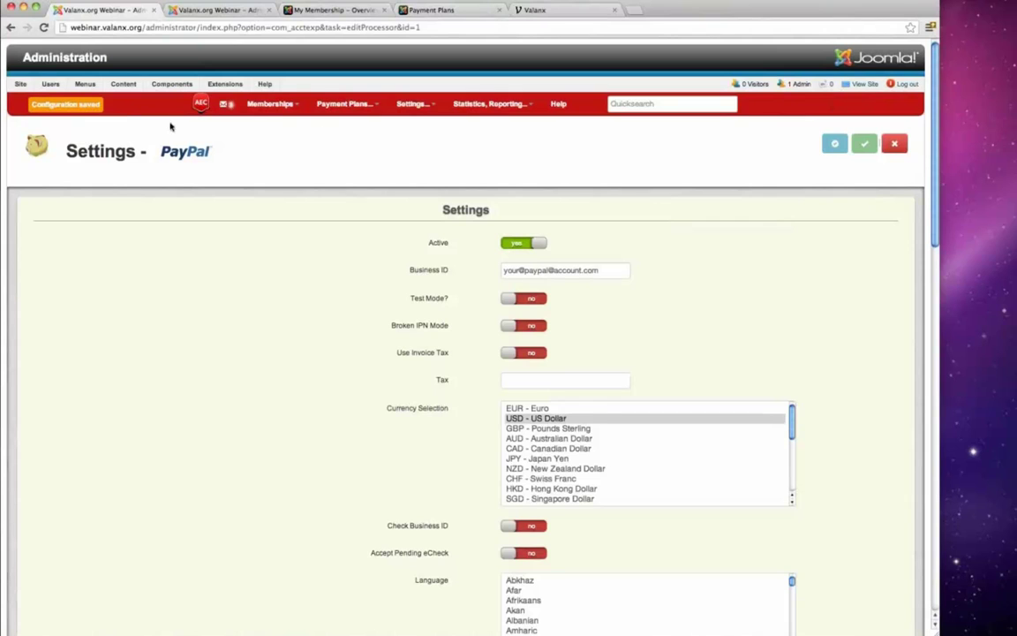
click(538, 12)
click(433, 12)
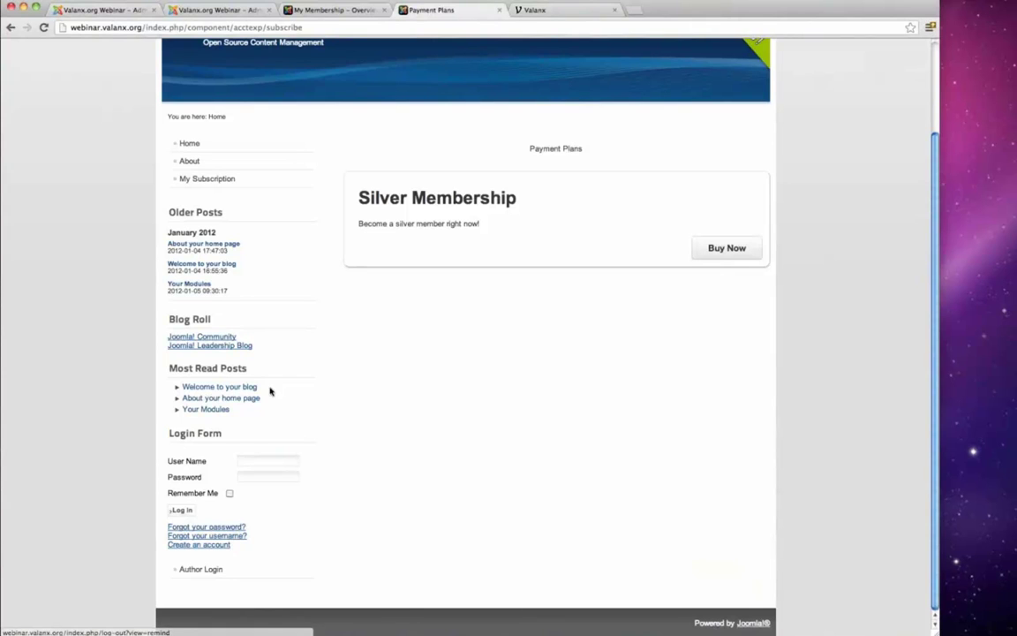
Step: Switch through the site tabs and settle on testuser's membership record in the admin tab
click(568, 10)
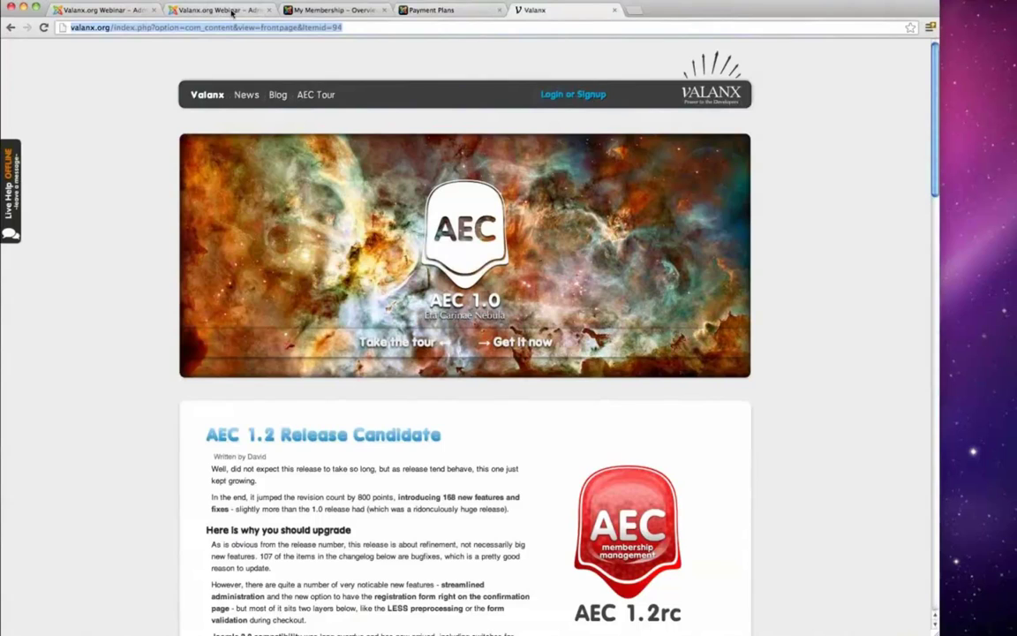
click(234, 11)
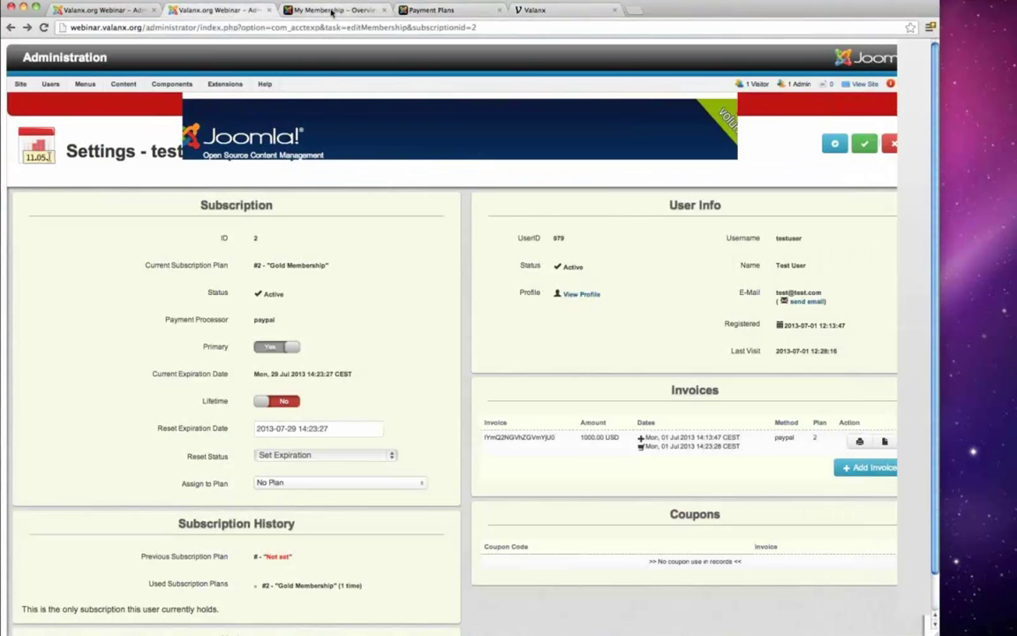
click(332, 11)
click(240, 11)
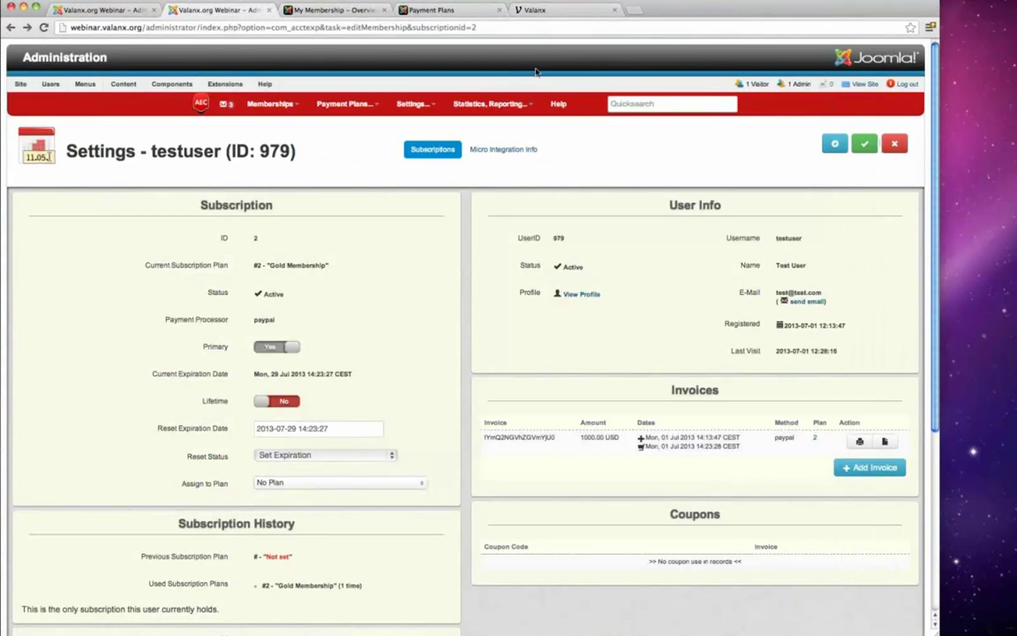
click(554, 13)
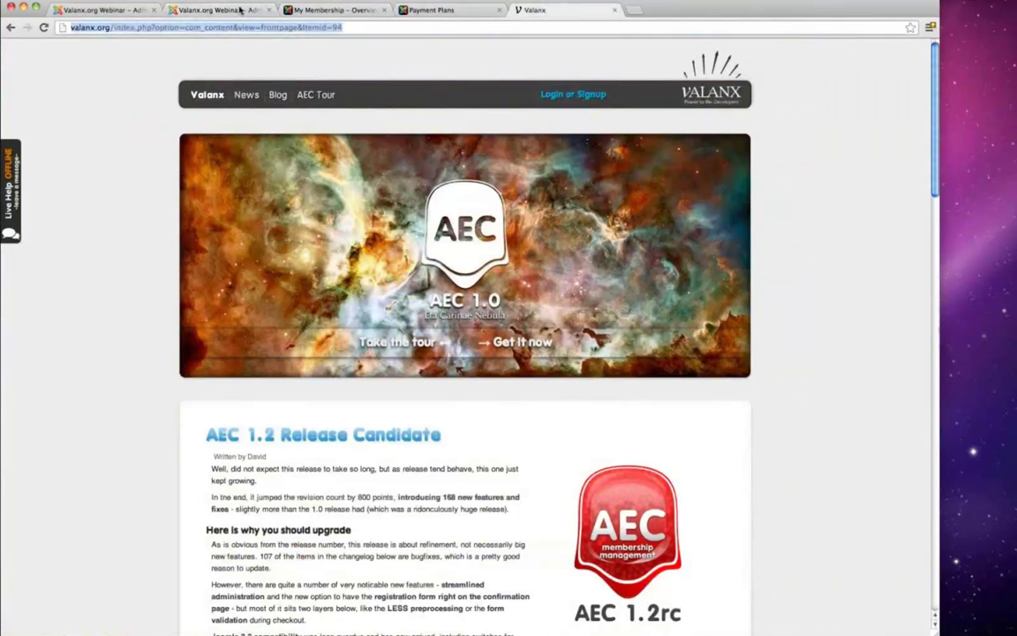
click(239, 10)
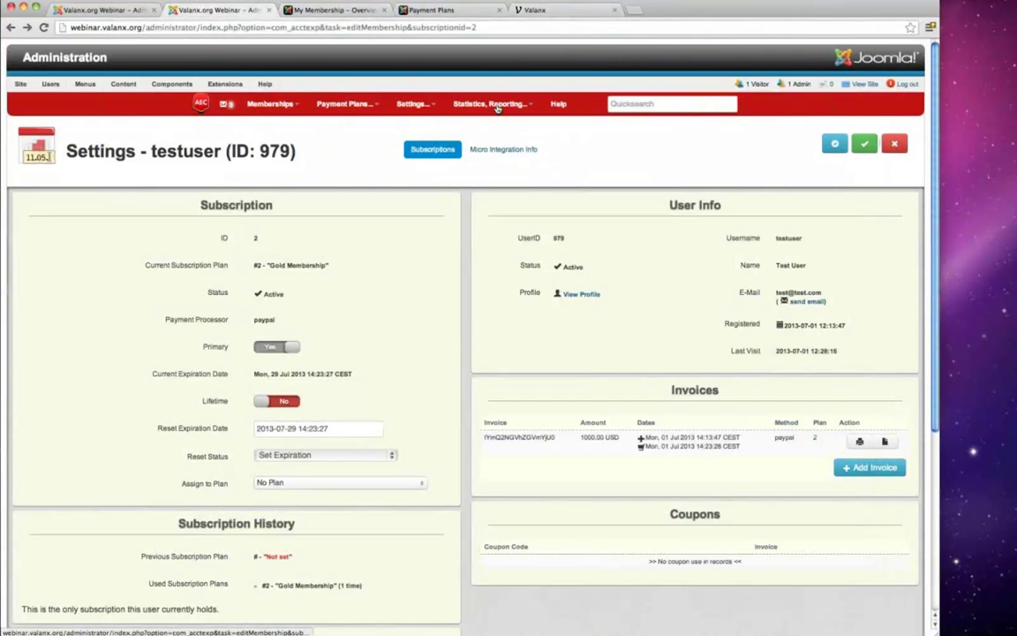
Step: Browse the Statistics and Settings menus, then return to the AEC main control panel
click(494, 104)
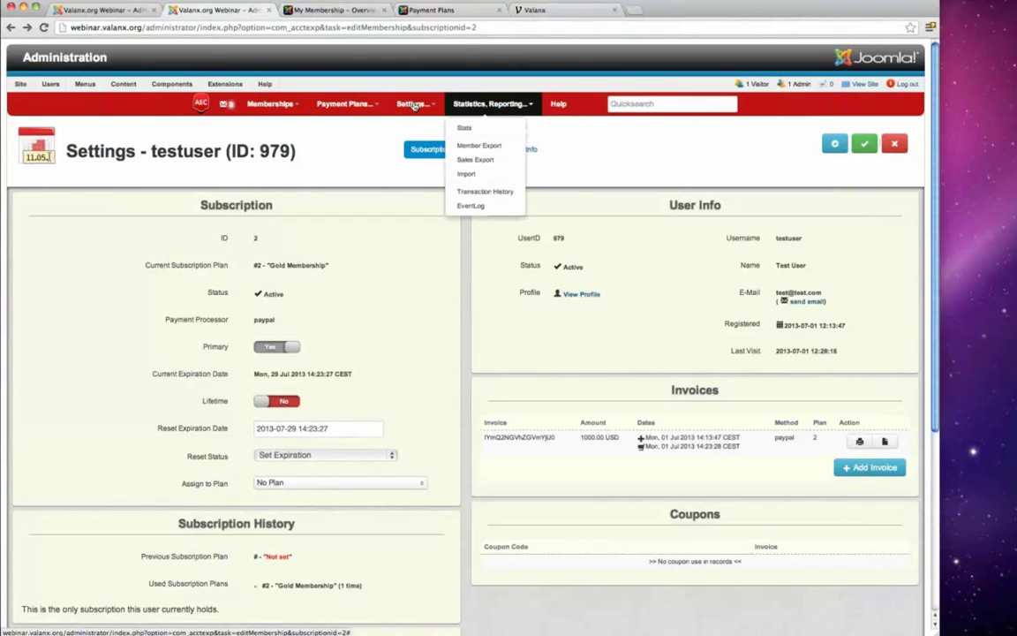
click(412, 104)
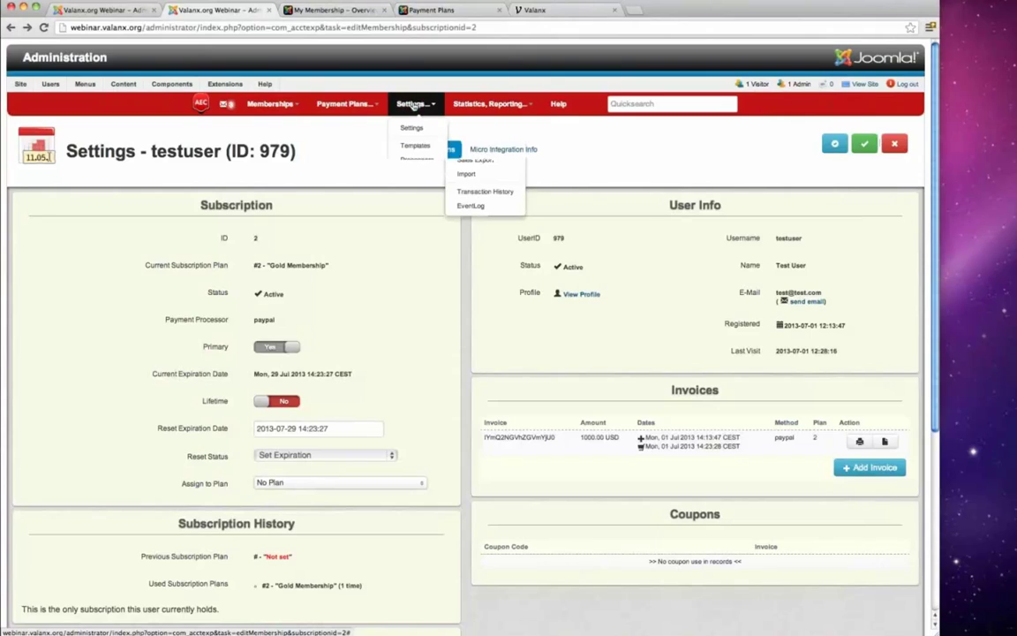
click(359, 165)
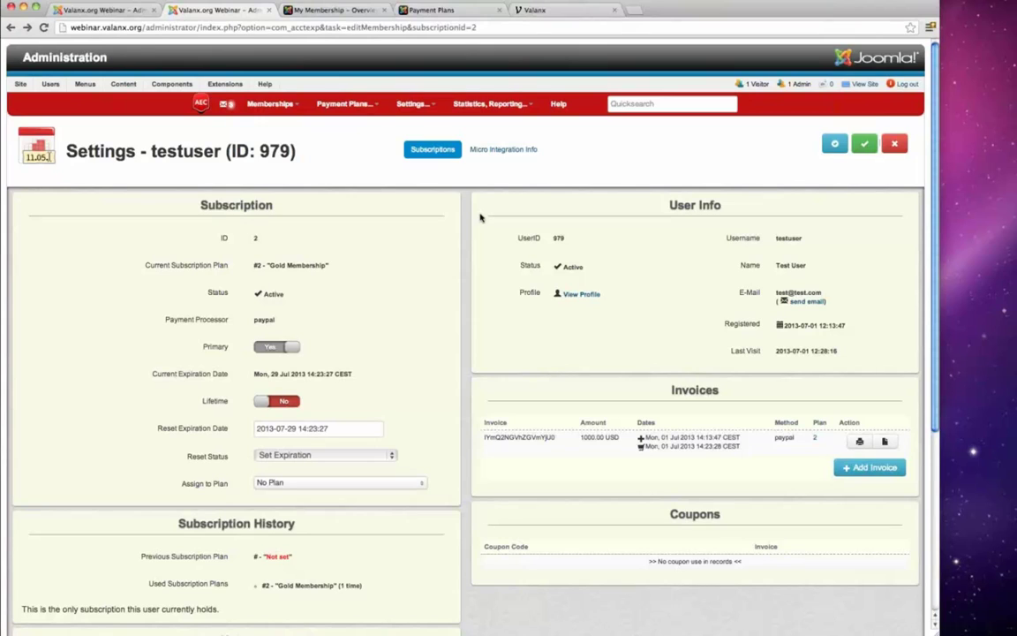
click(206, 97)
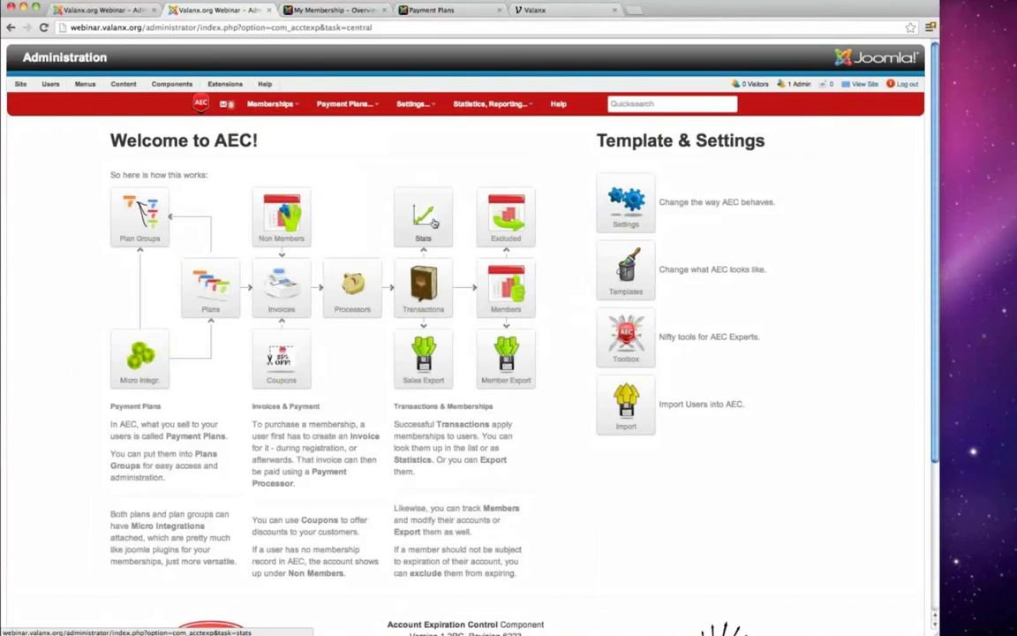
Step: Review AEC's Stats overview with its 0.00€ totals for Monday, 1st Jul 2013 and July
click(434, 222)
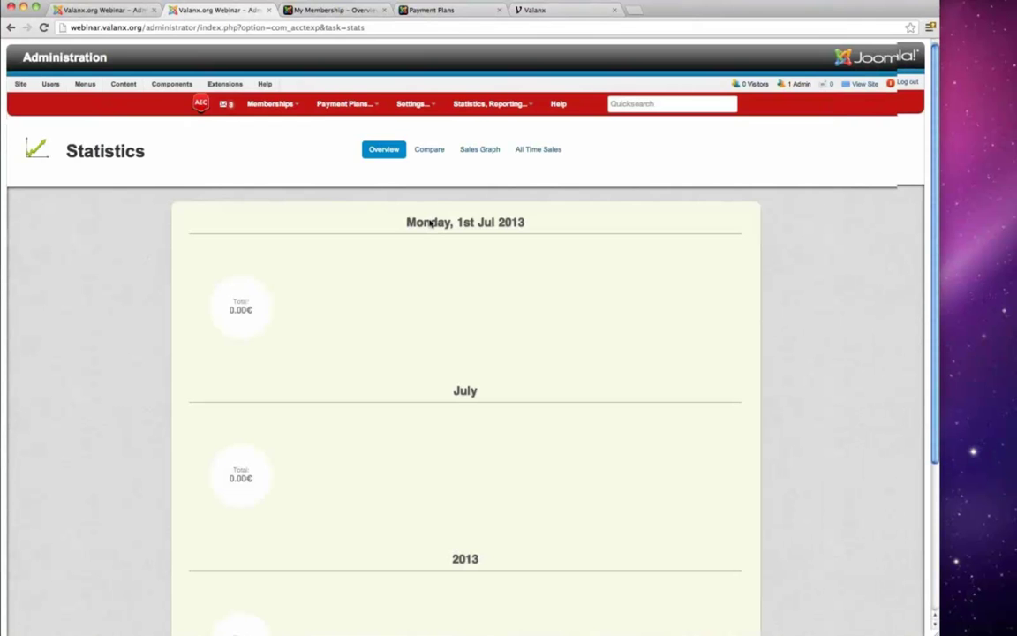
scroll(430, 223, down, 3)
scroll(568, 207, up, 3)
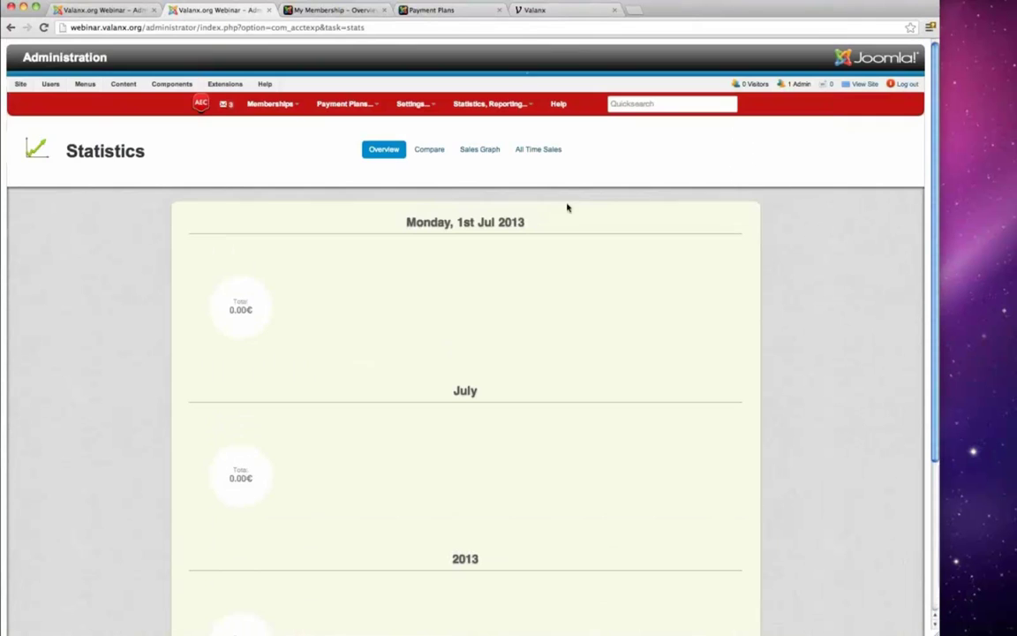
click(556, 14)
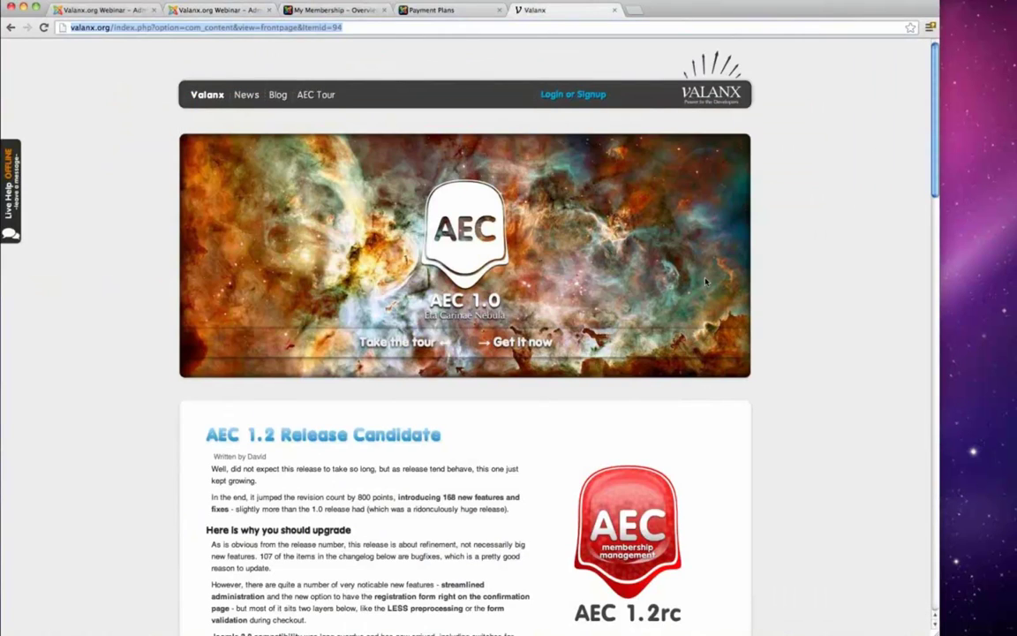
Step: View valanx.org's overview, Compare and Sales Graph statistics screenshots, then return to admin Statistics
scroll(705, 282, down, 1)
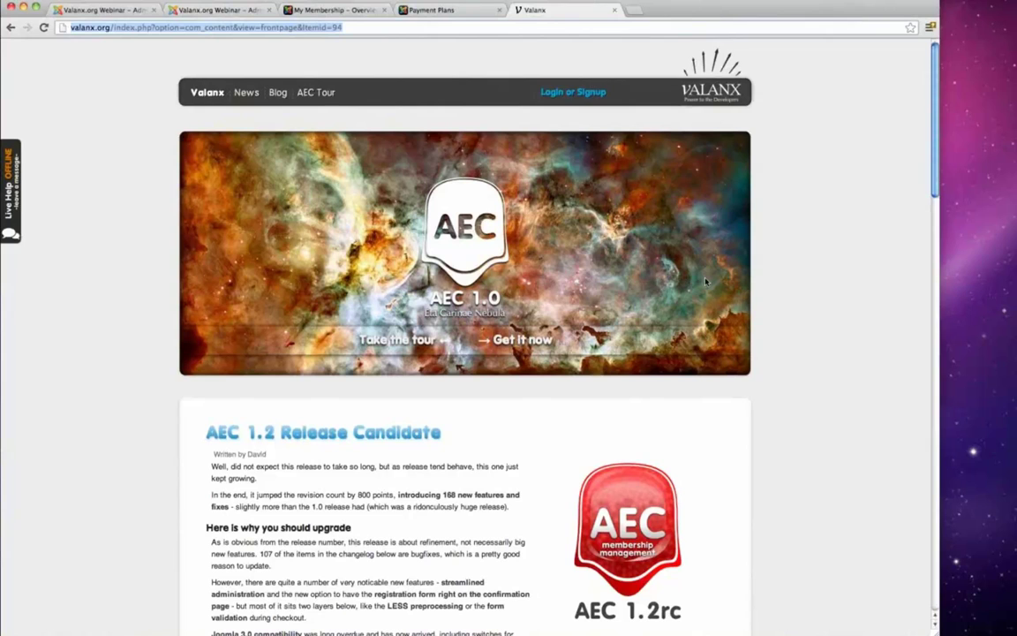
scroll(391, 333, down, 10)
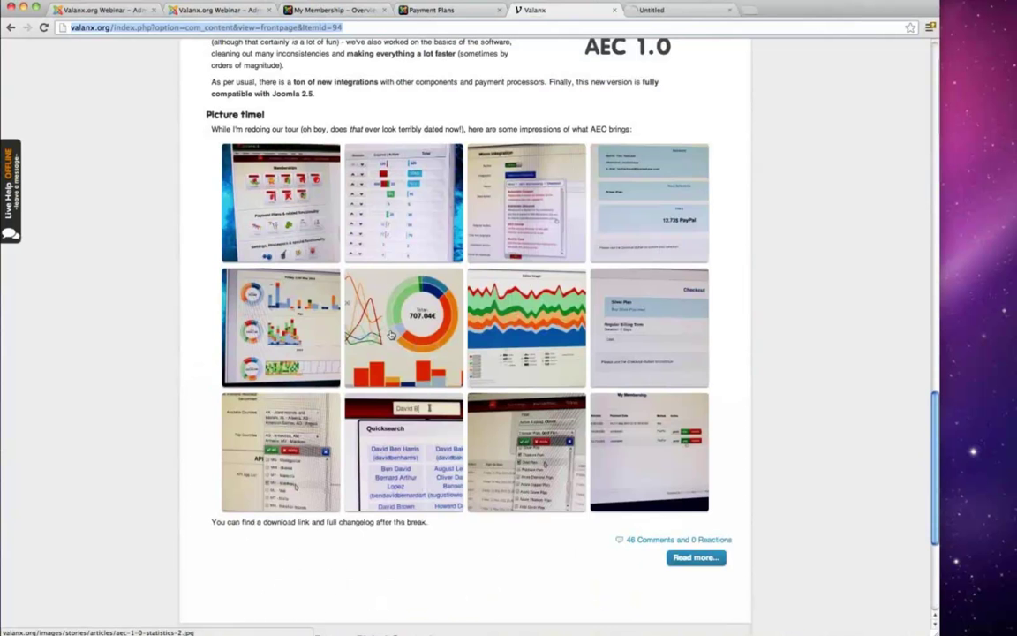
click(391, 334)
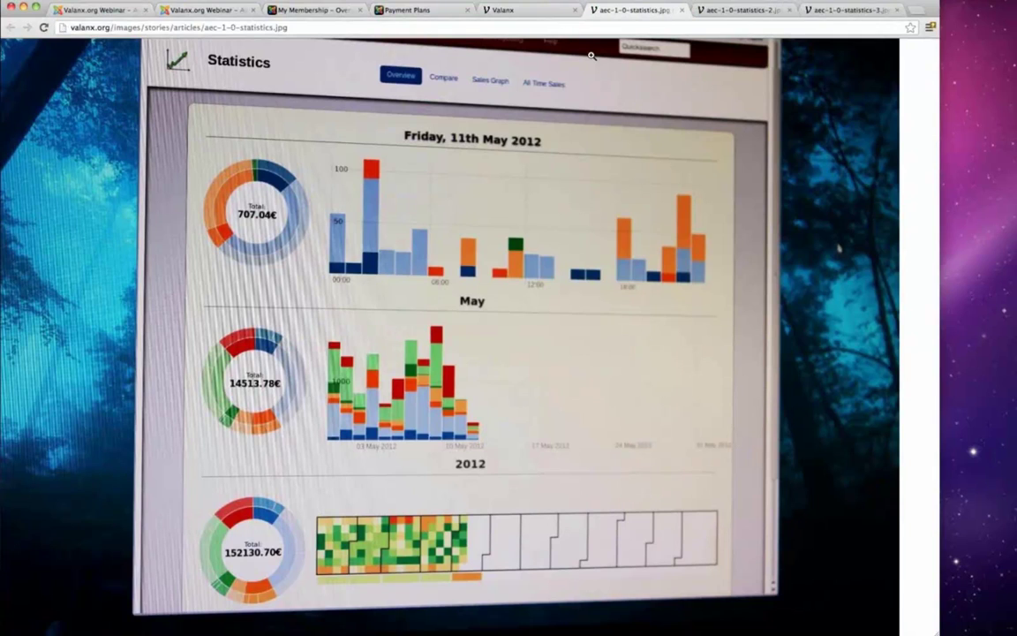
click(739, 10)
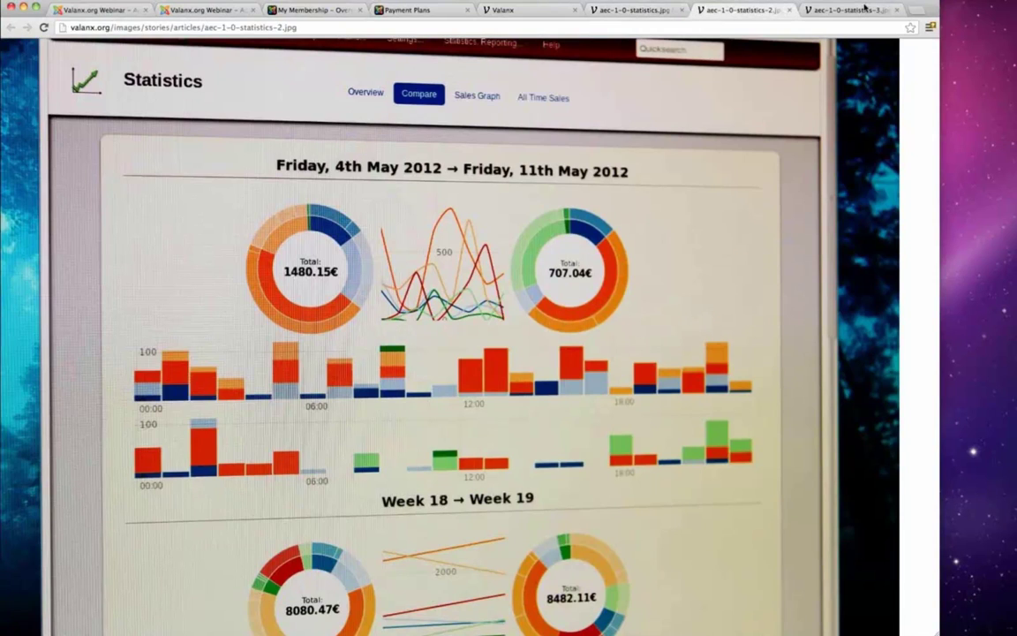
click(865, 9)
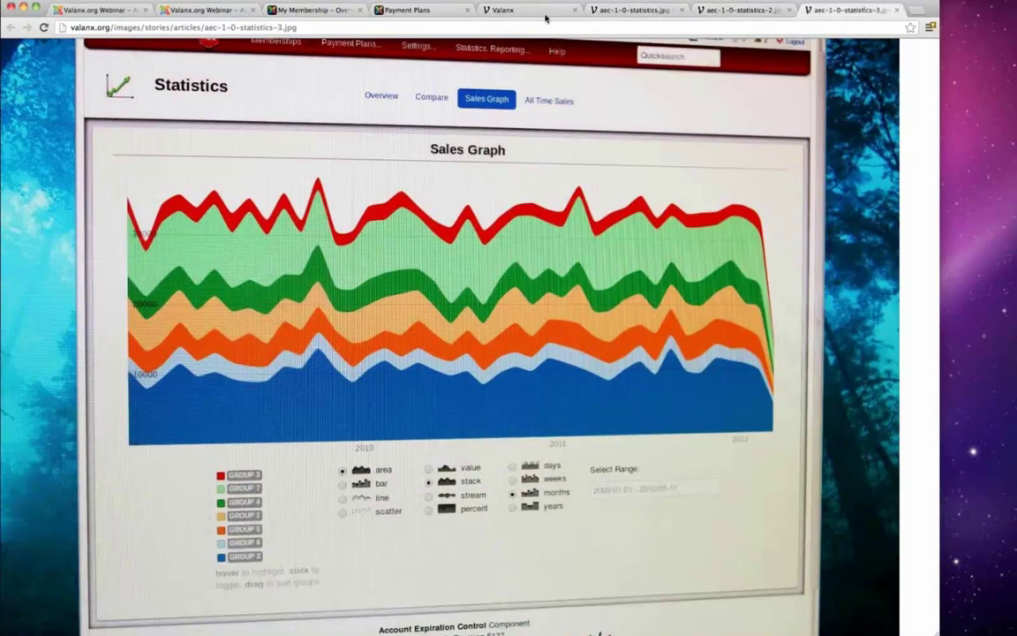
click(201, 8)
click(201, 9)
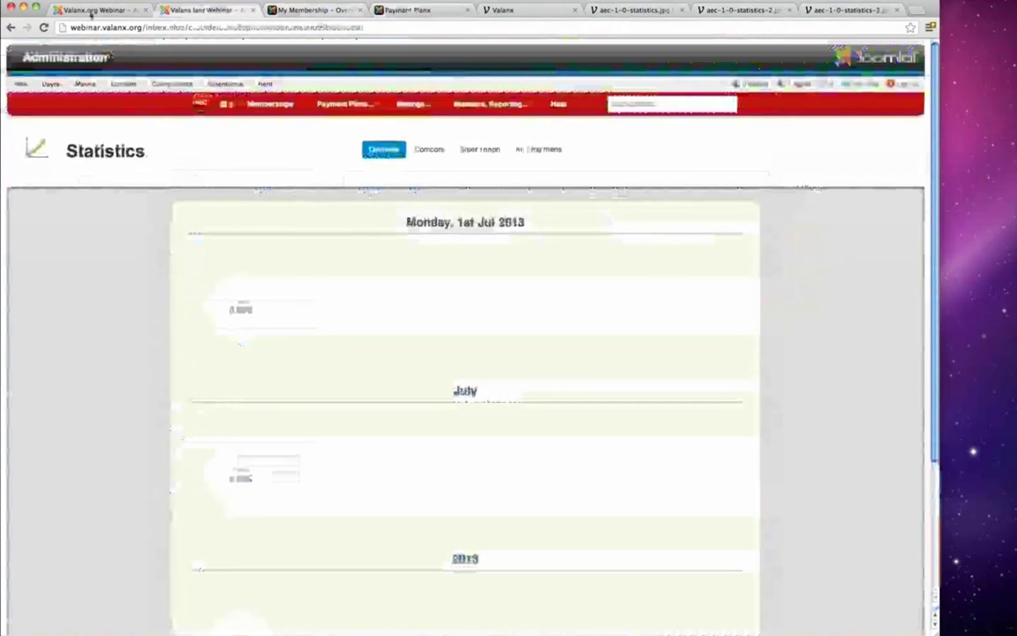
Step: Open the AEC Toolbox and scroll through its tools, System Cleanup down to VAT Tax Report
click(476, 104)
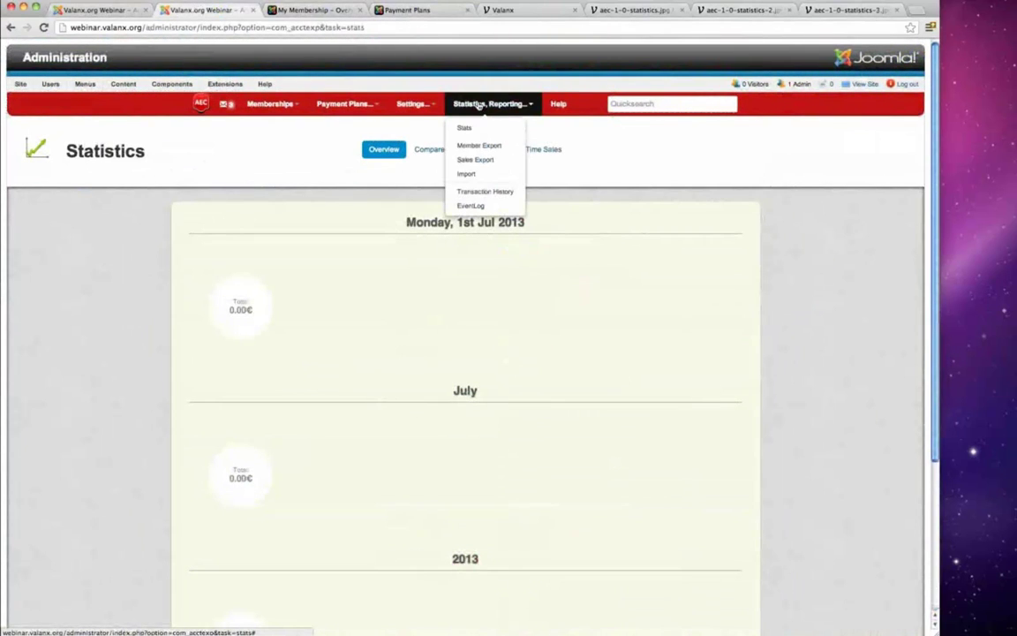
click(417, 104)
click(431, 178)
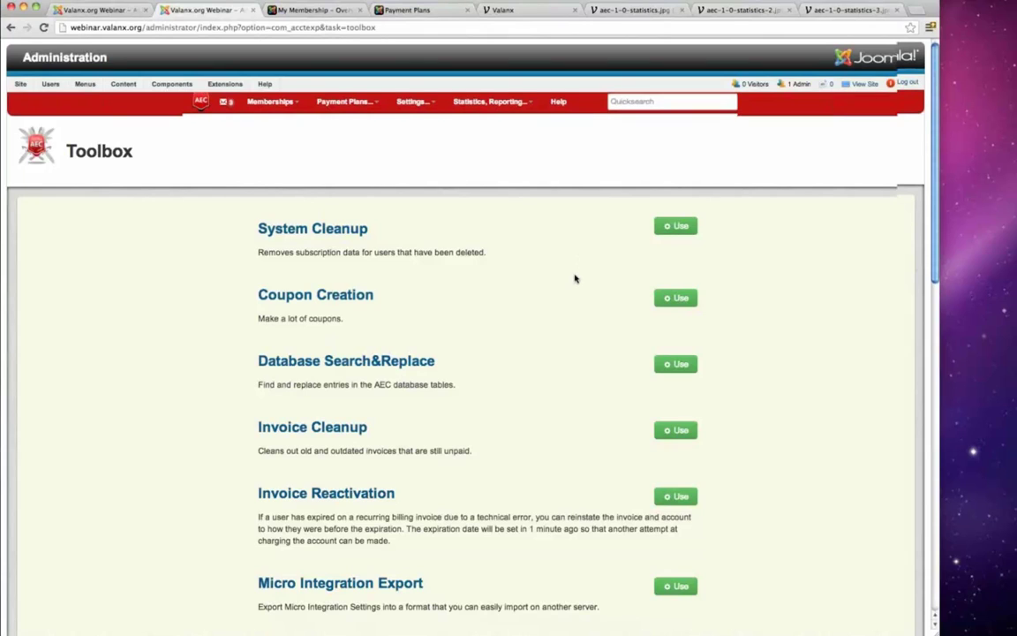
scroll(574, 278, down, 1)
scroll(574, 278, down, 1)
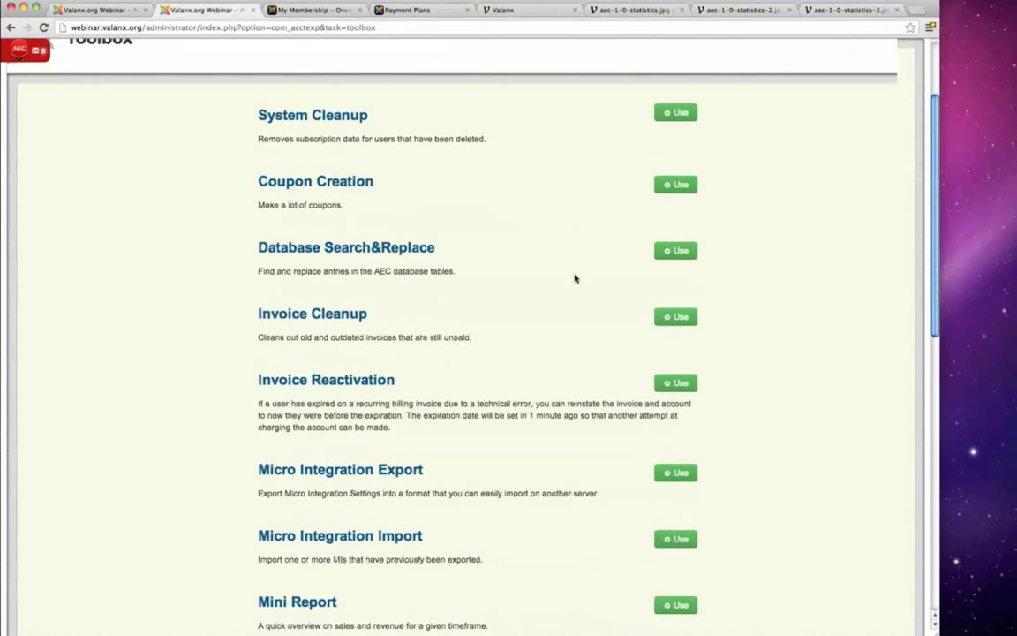
scroll(575, 278, down, 3)
scroll(577, 278, down, 10)
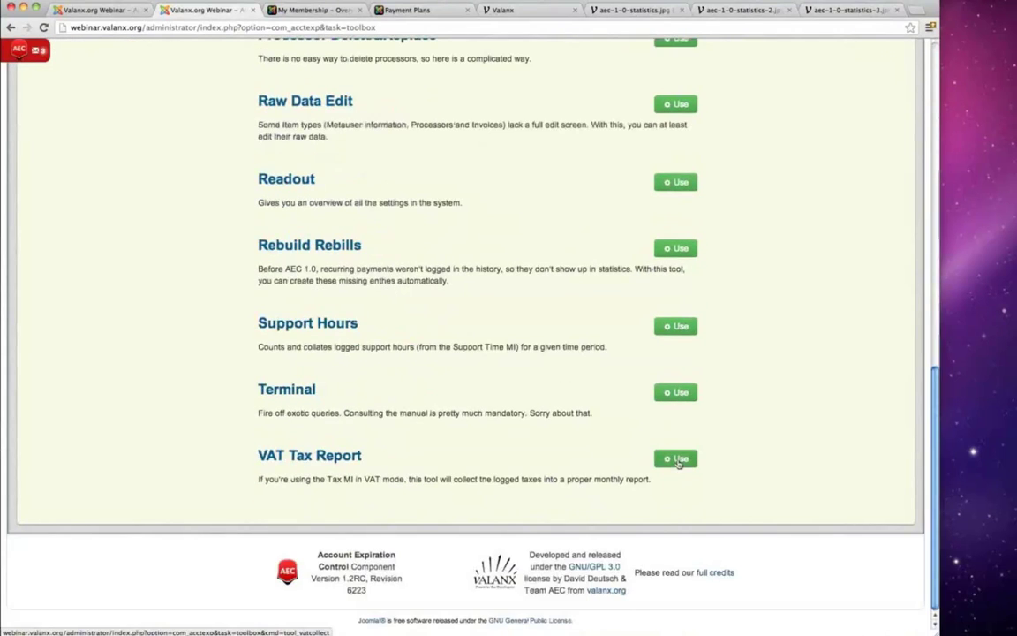
Step: Look at the VAT Tax Report's end date, then at the Support Hours tool
click(678, 458)
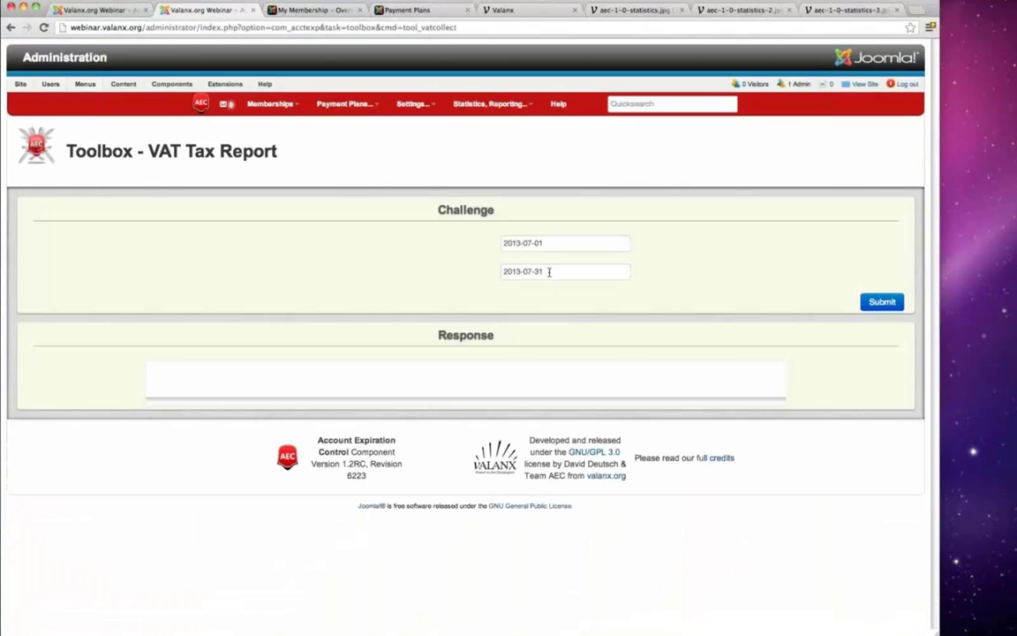
click(555, 271)
click(751, 243)
key(super+[)
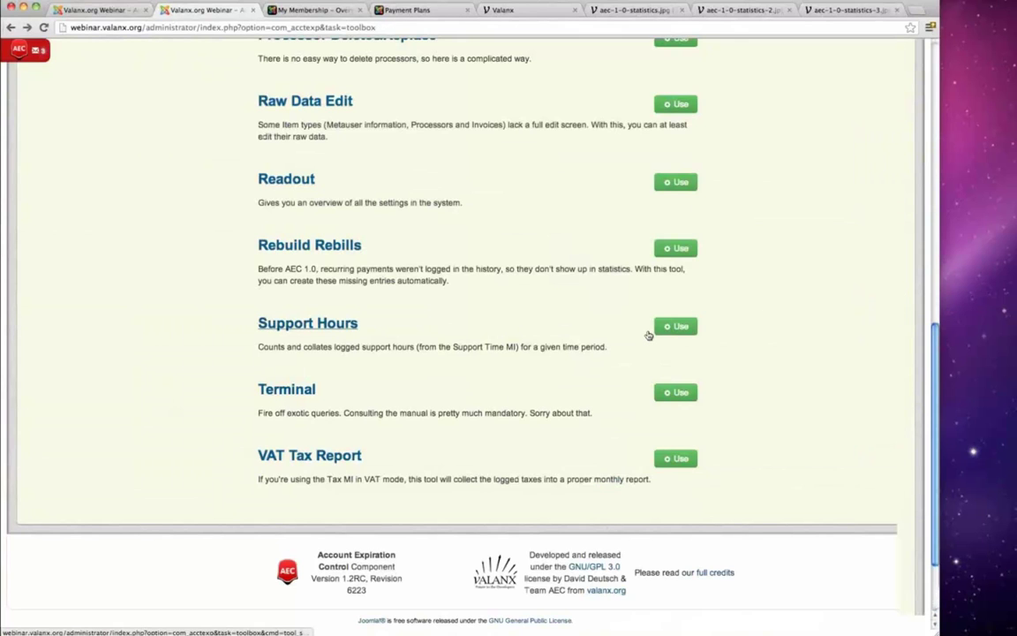
click(650, 334)
scroll(648, 335, up, 3)
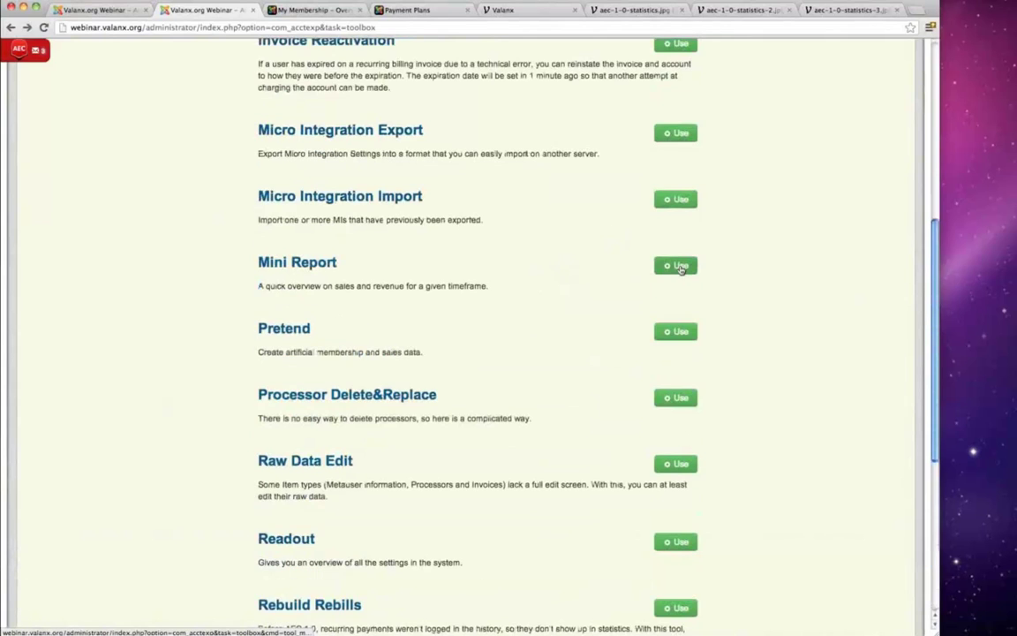
Step: Run the Mini Report for 2013-05-31 to 2013-07-01 and highlight its single 1000.00 sale
click(676, 264)
click(882, 301)
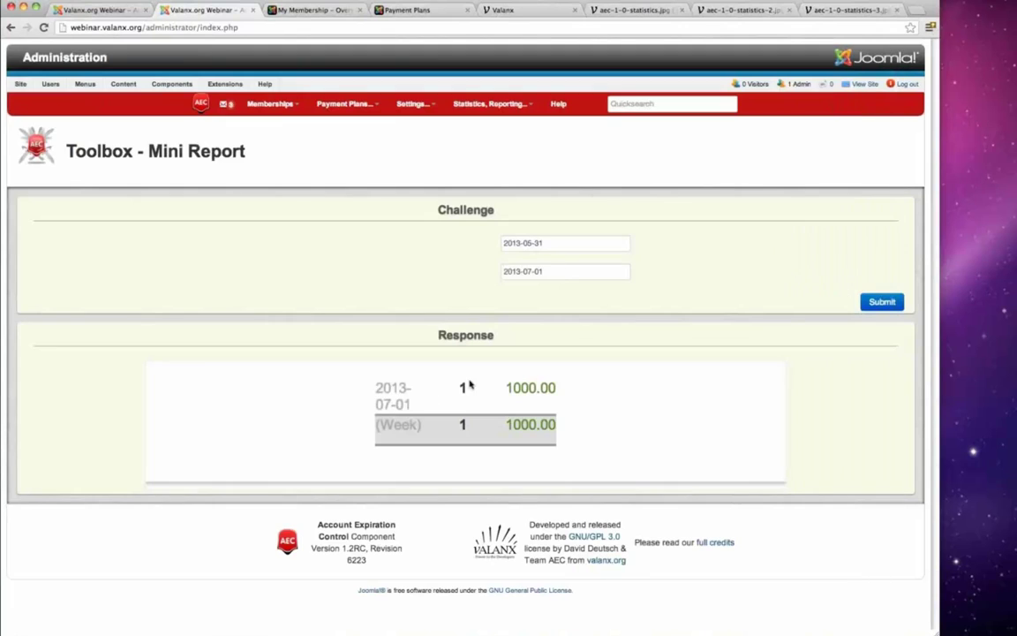
drag(415, 394, 570, 418)
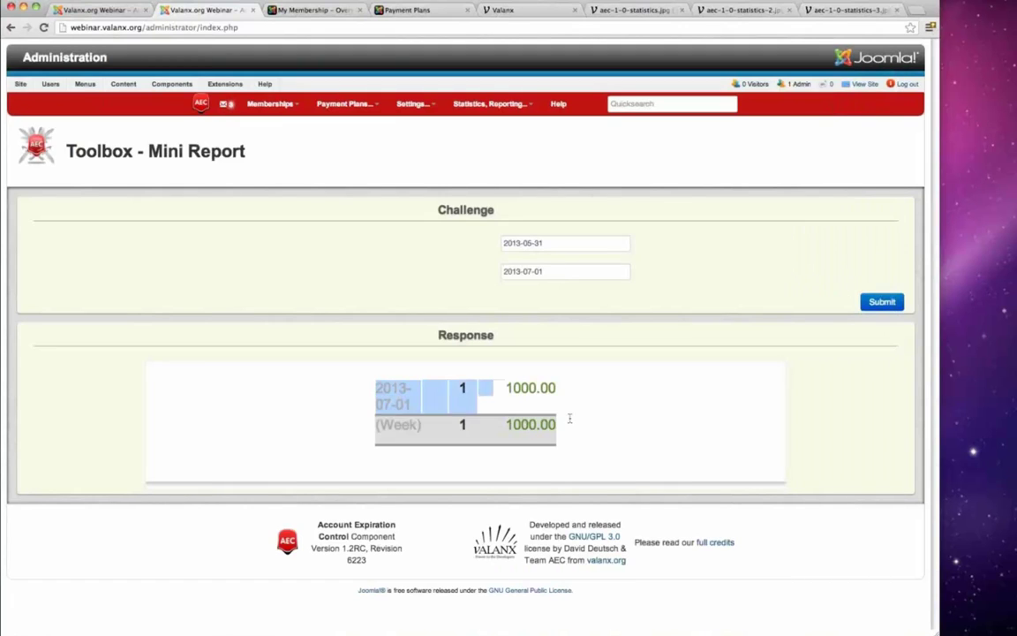
click(476, 402)
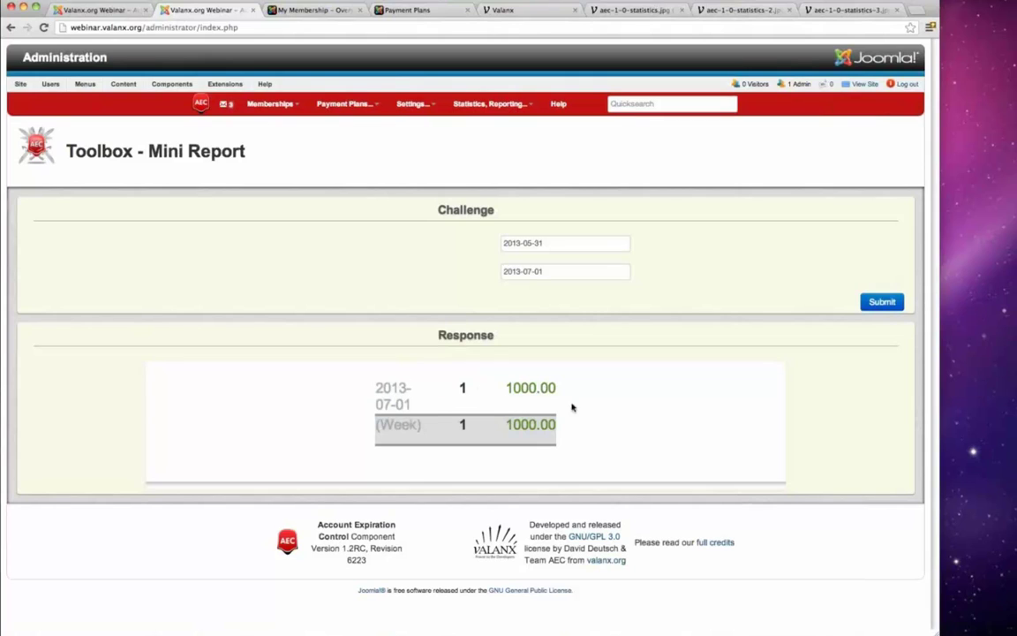
double_click(462, 388)
drag(508, 387, 529, 336)
click(530, 336)
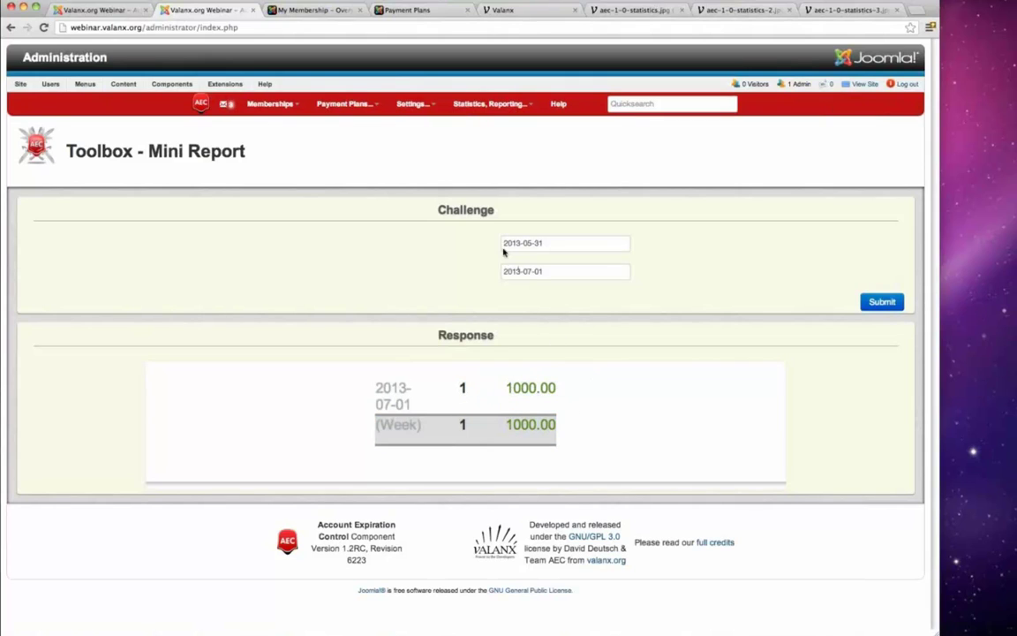
click(471, 104)
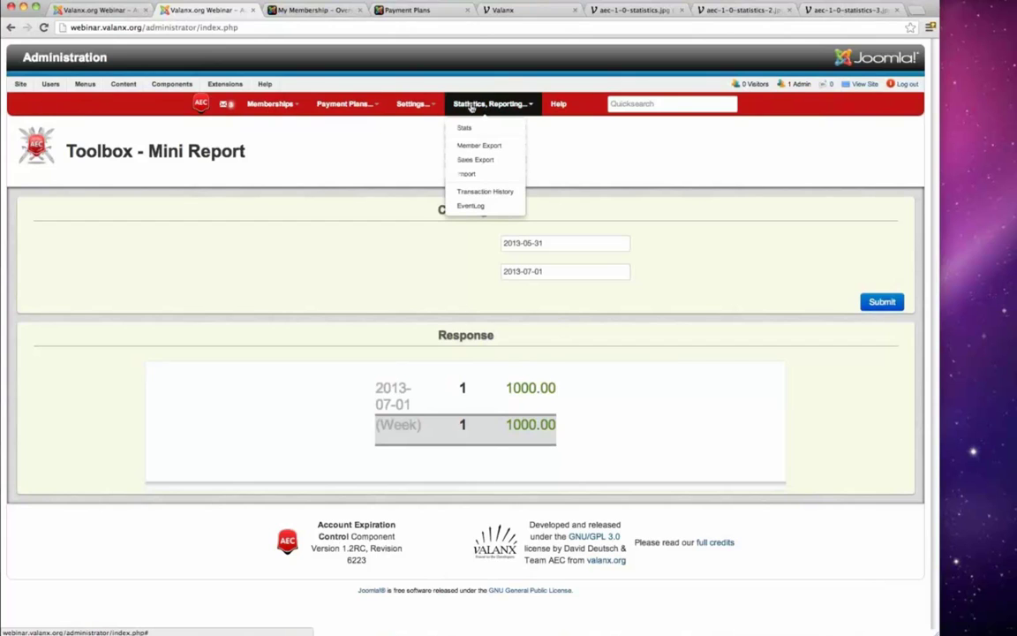
Step: Review Sales Export, keeping csv format and Day collation, then cancel back to the AEC overview
click(488, 161)
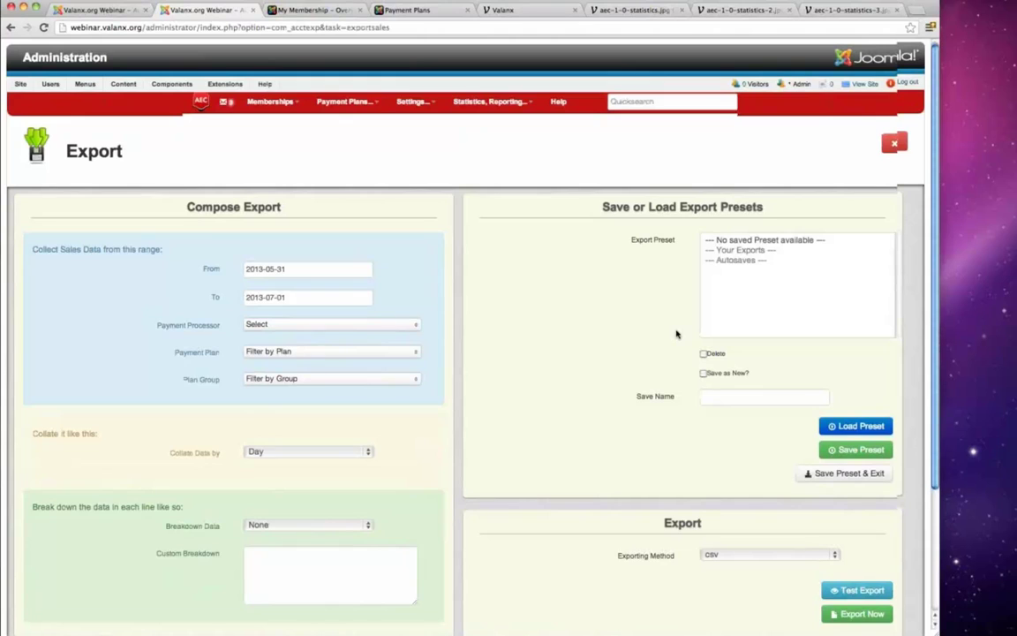
scroll(677, 333, down, 1)
click(777, 526)
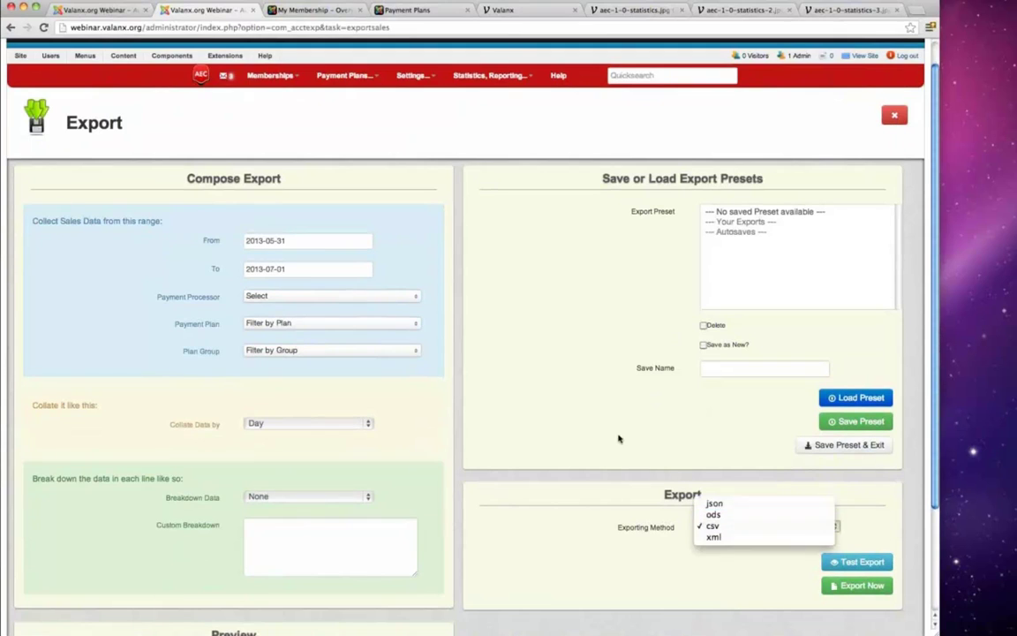
click(160, 268)
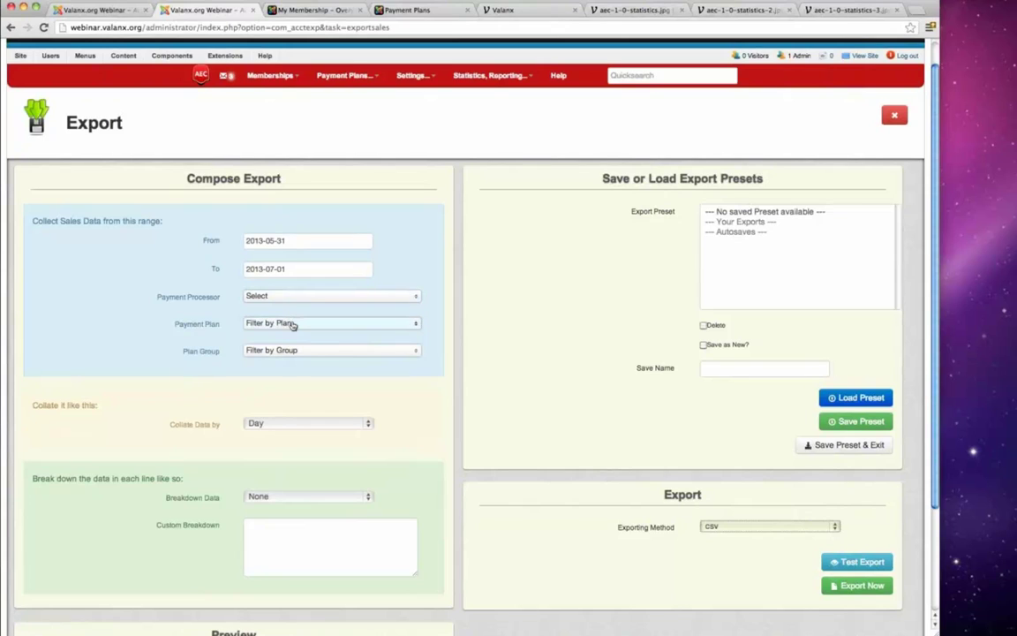
click(363, 423)
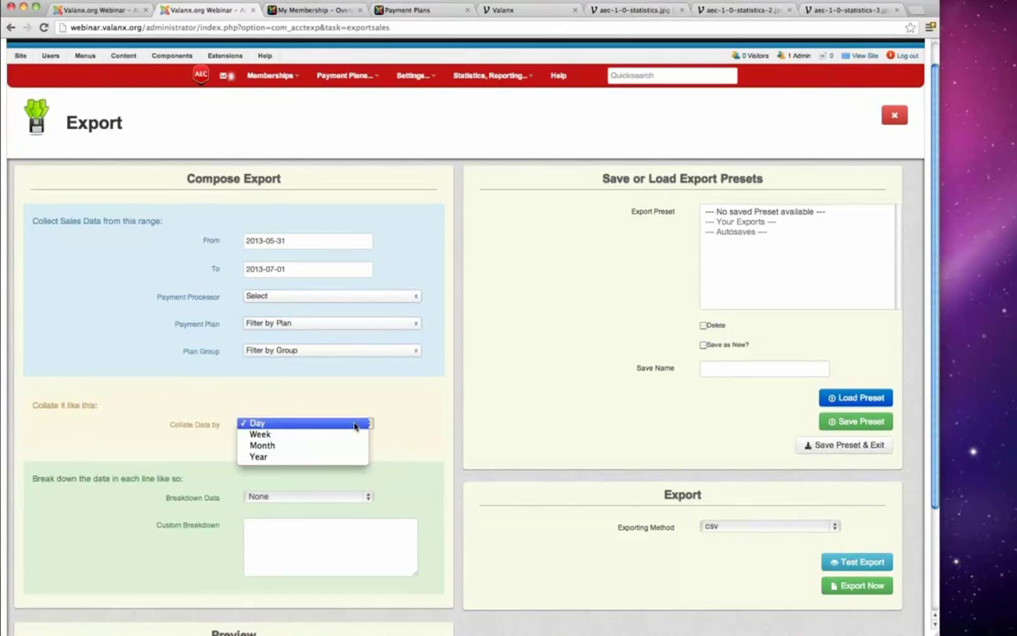
click(456, 406)
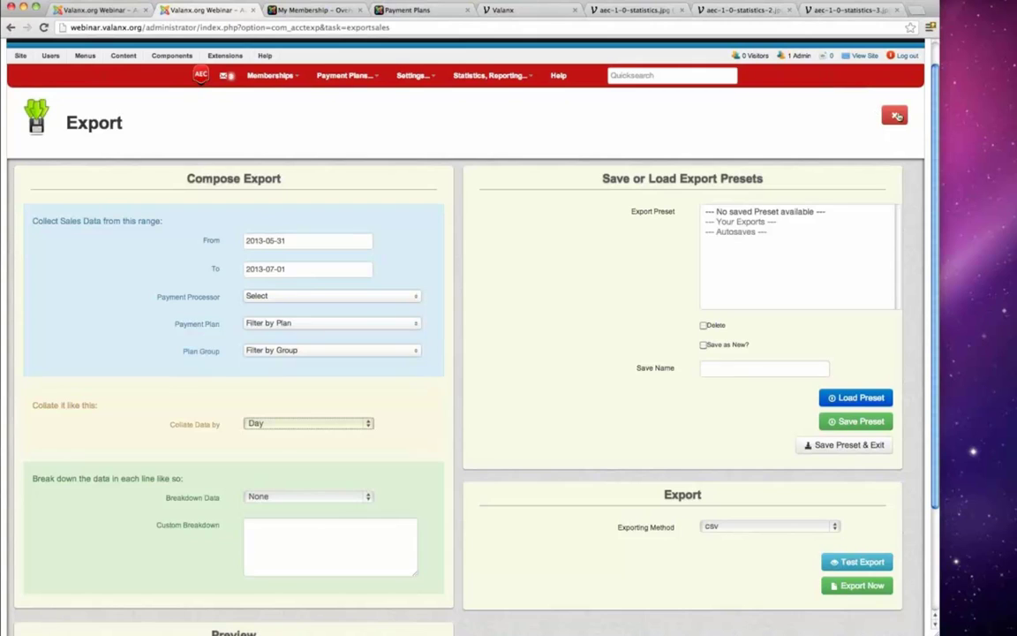
click(895, 115)
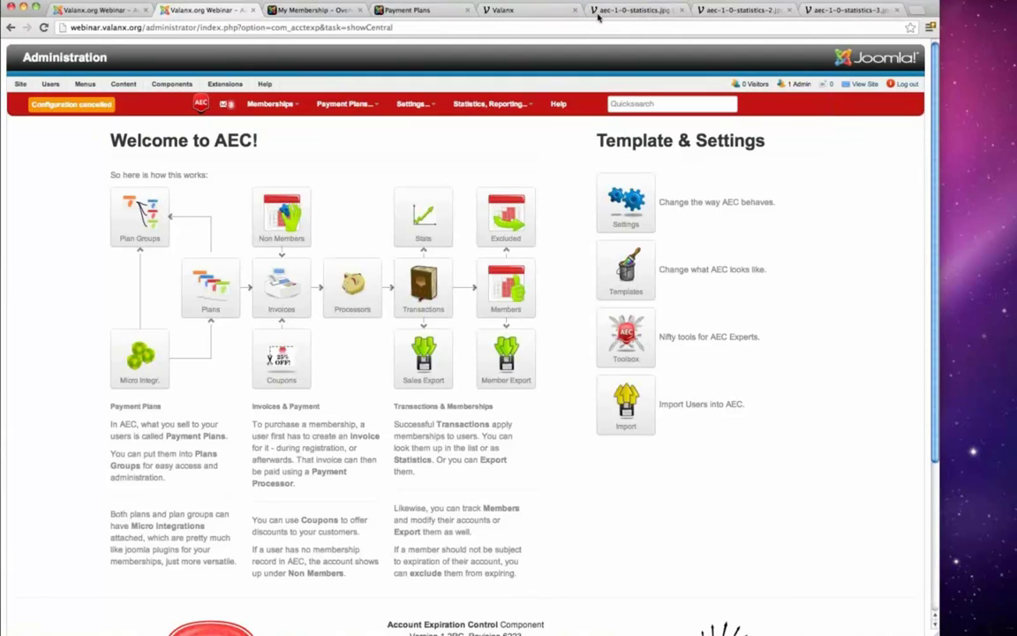
Step: View the aec-1-0-statistics.jpg screenshot, then return to the valanx.org home page
click(538, 14)
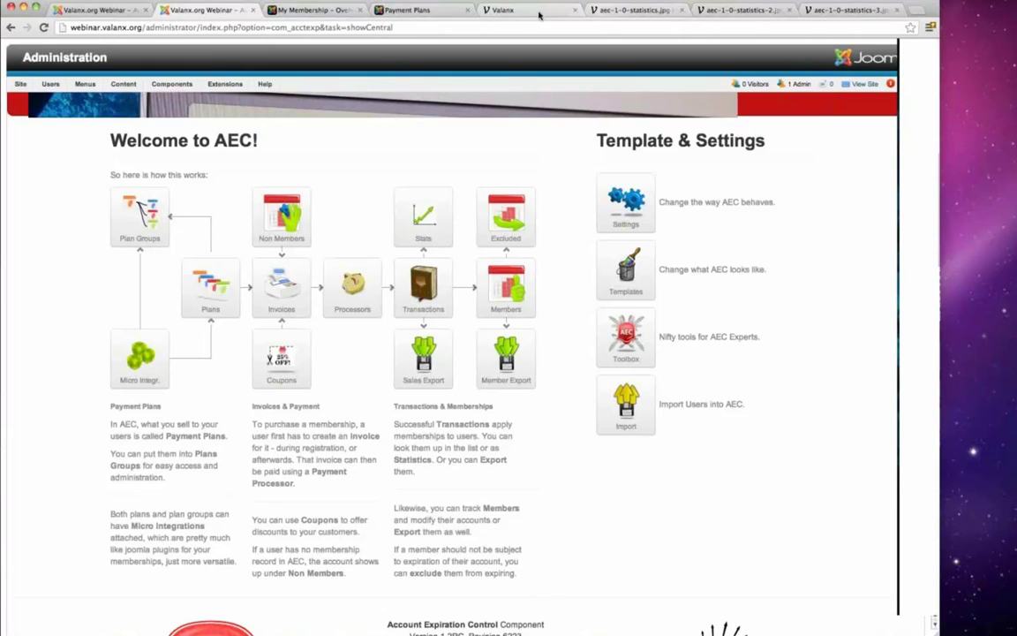
key(super+6)
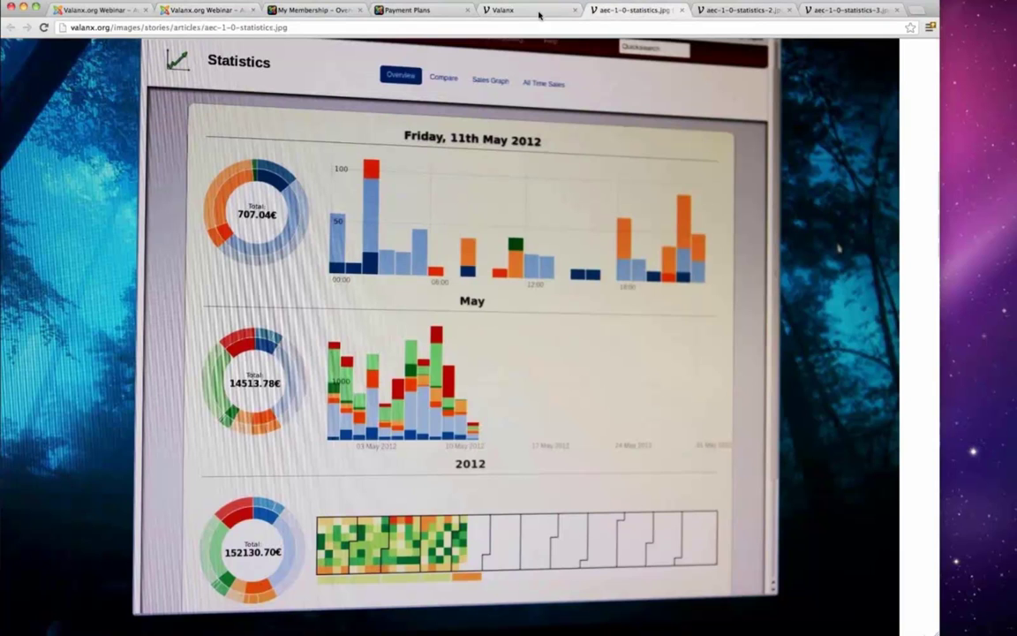
click(540, 9)
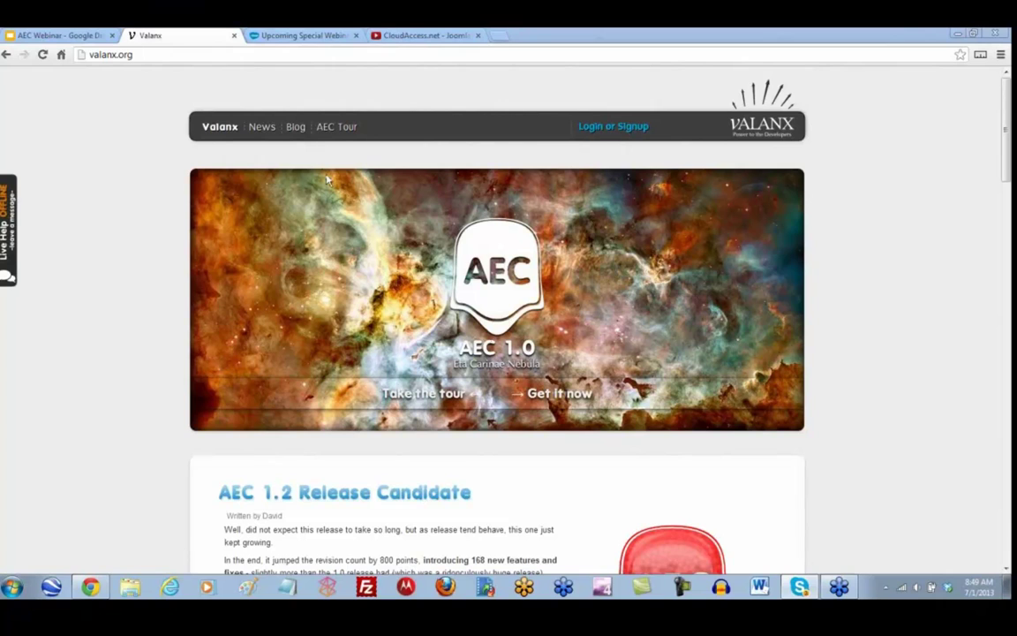
Step: Go from the Valanx blog to the Sales Request support form and scroll past it
click(297, 129)
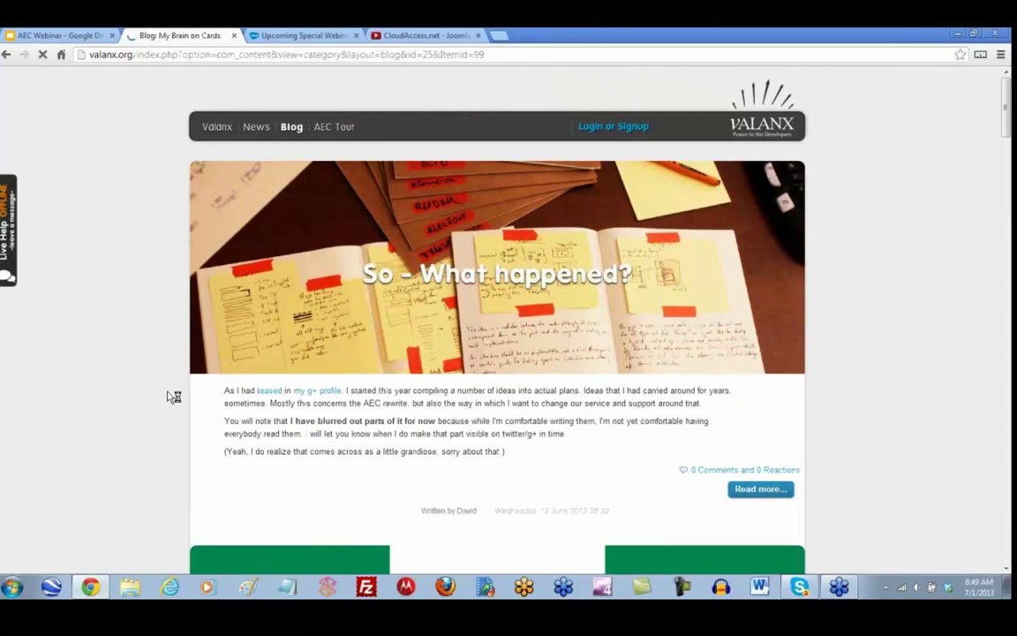
scroll(163, 394, down, 20)
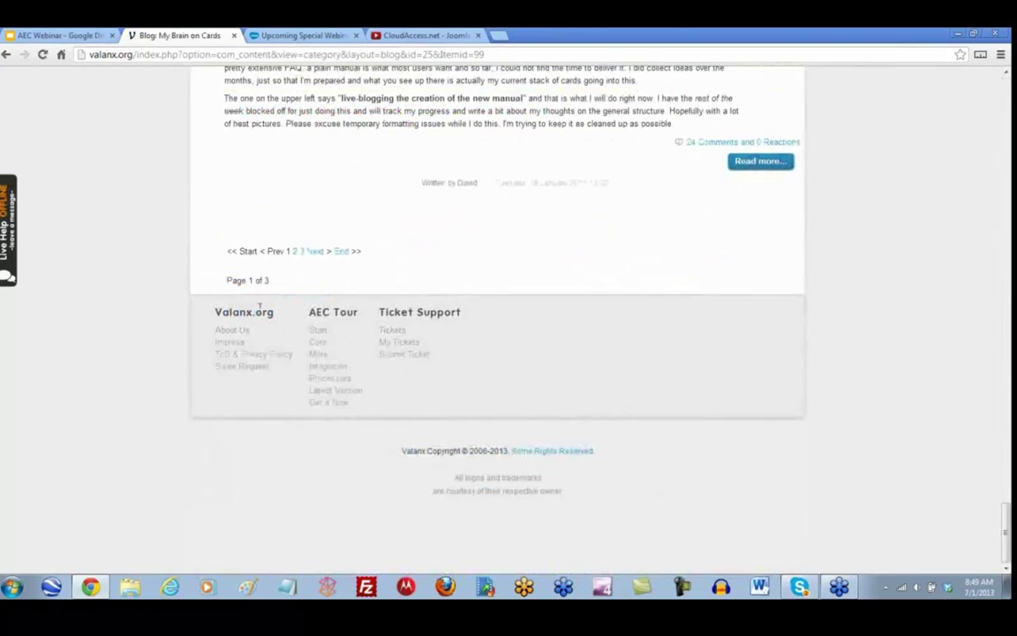
click(234, 370)
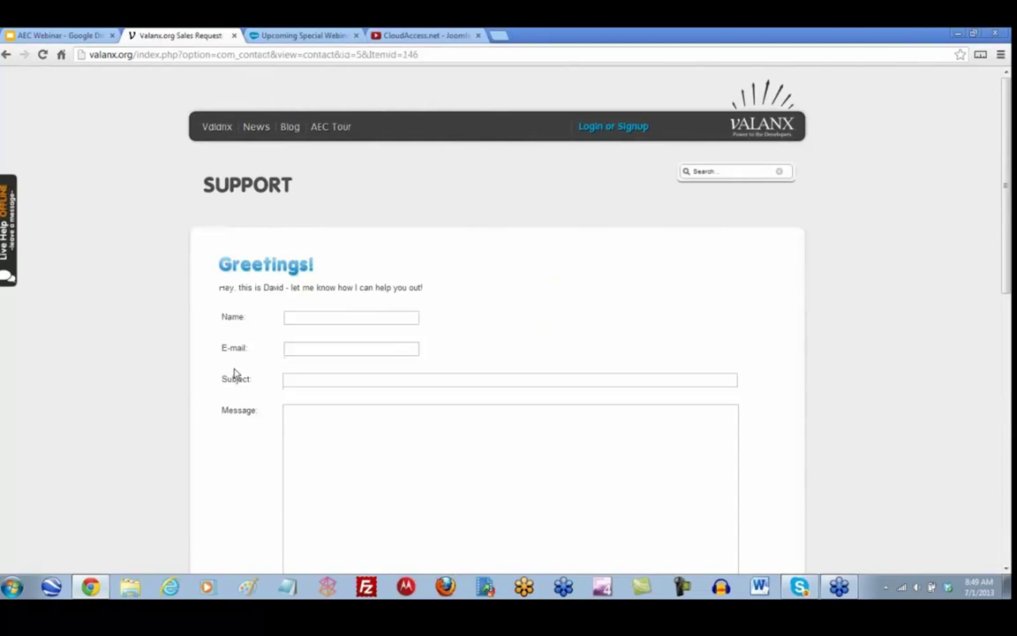
scroll(716, 319, down, 1)
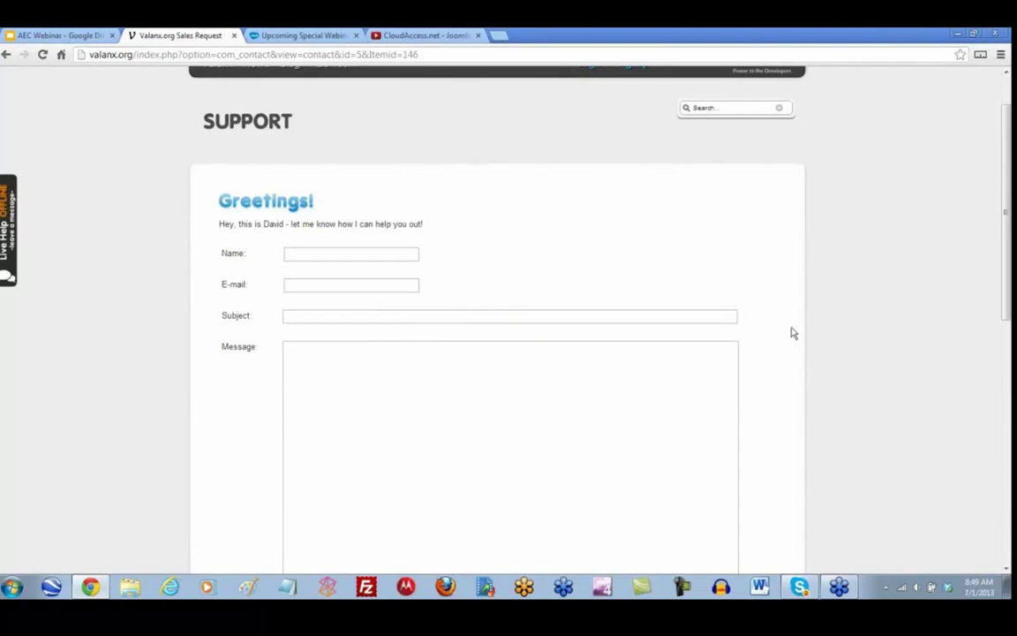
scroll(792, 333, down, 1)
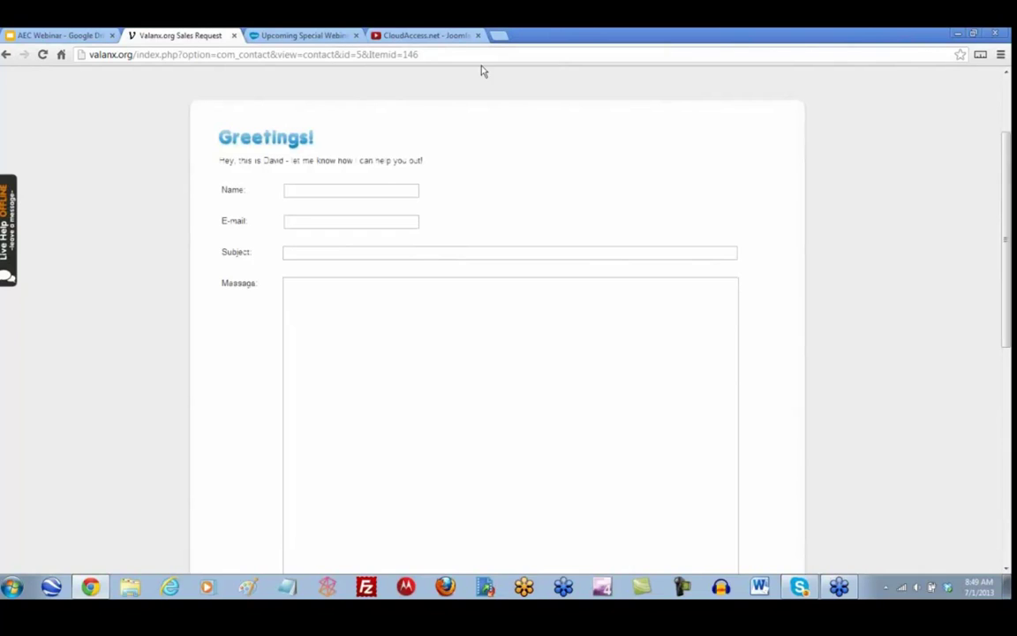
click(420, 36)
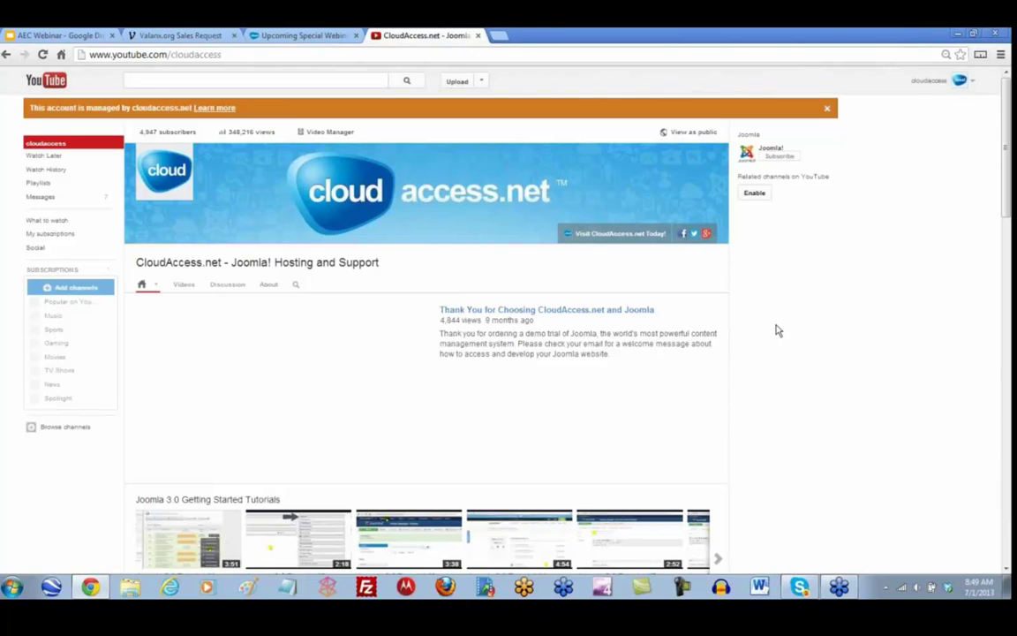
Step: Scroll through the CloudAccess.net channel's Joomla tutorial and webinar playlists, then back to the top
scroll(776, 330, down, 1)
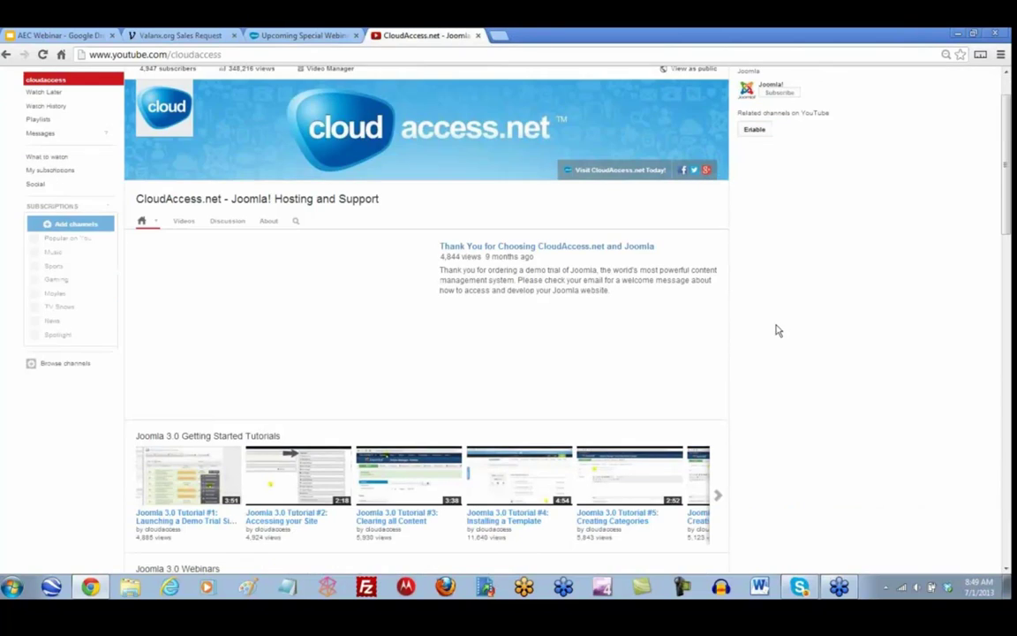
scroll(777, 330, down, 6)
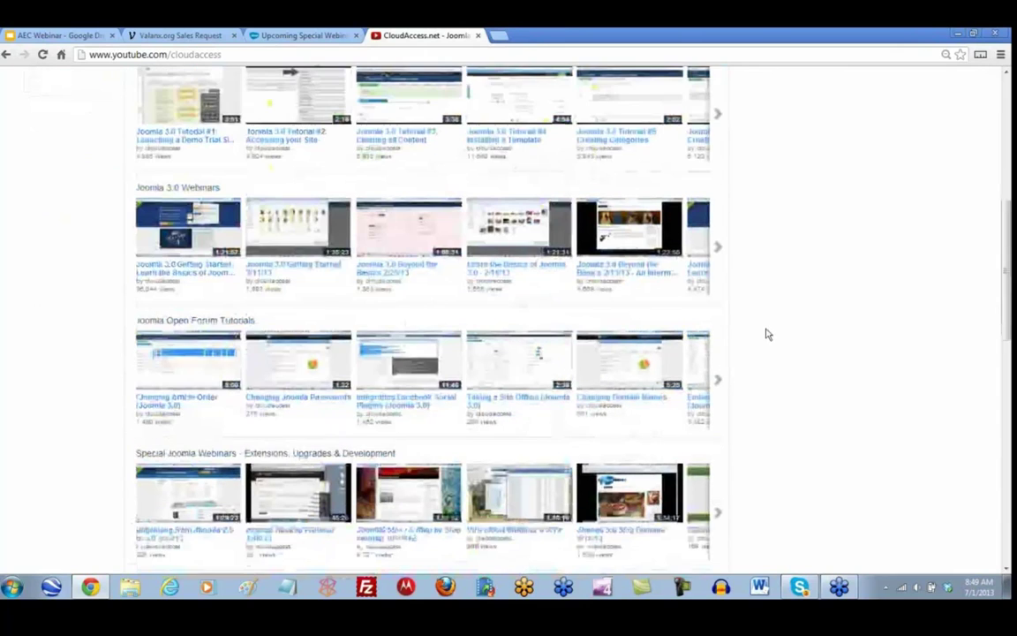
scroll(766, 333, down, 3)
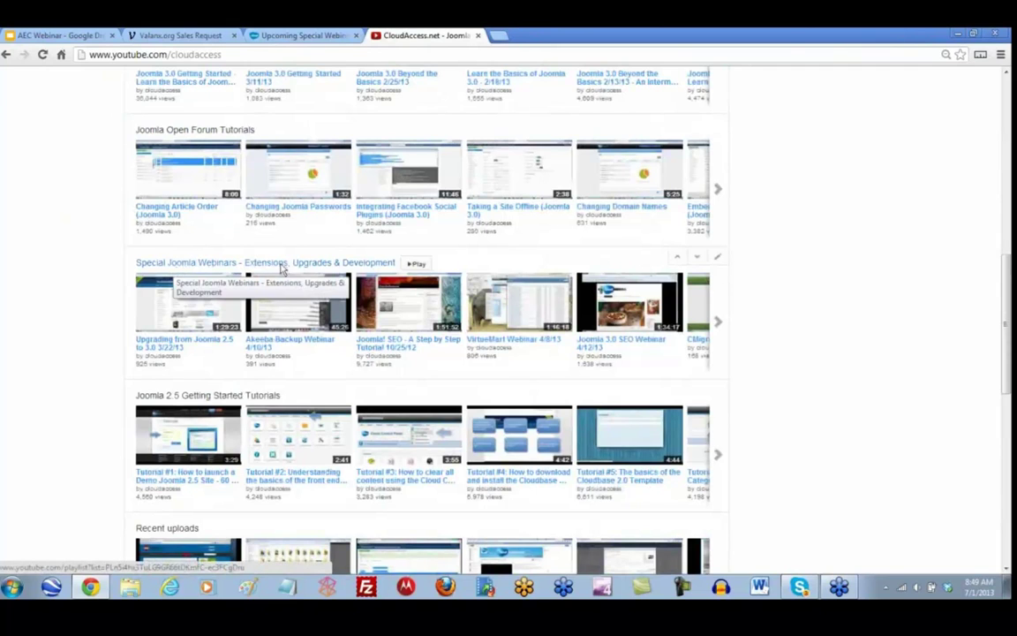
scroll(278, 265, up, 5)
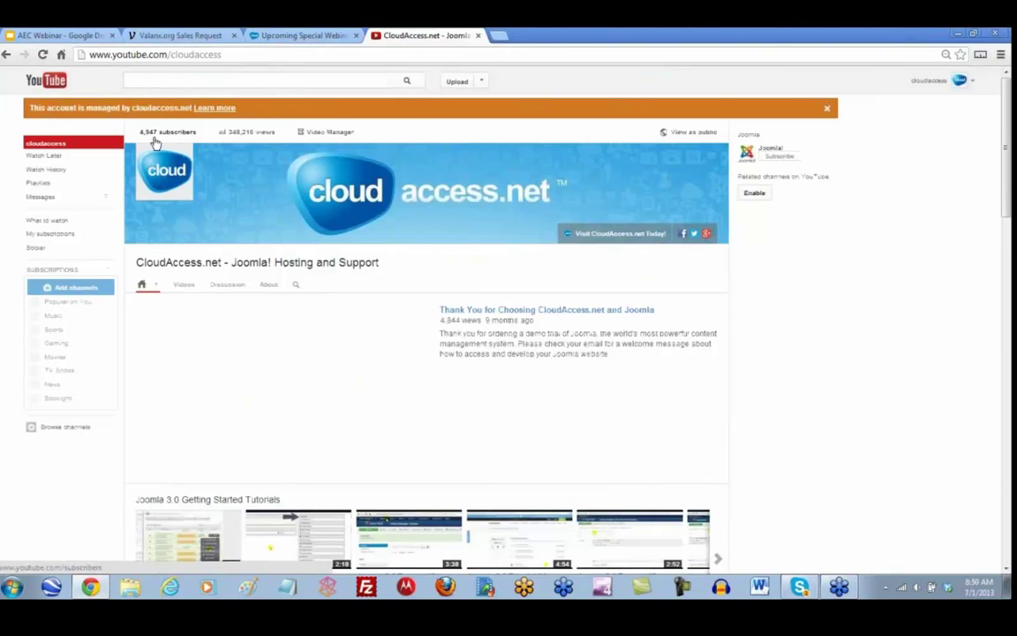
Step: Scroll the Upcoming Special Webinars past Speed up Your Joomla Site and JCal Pro to ACL Manager
click(311, 37)
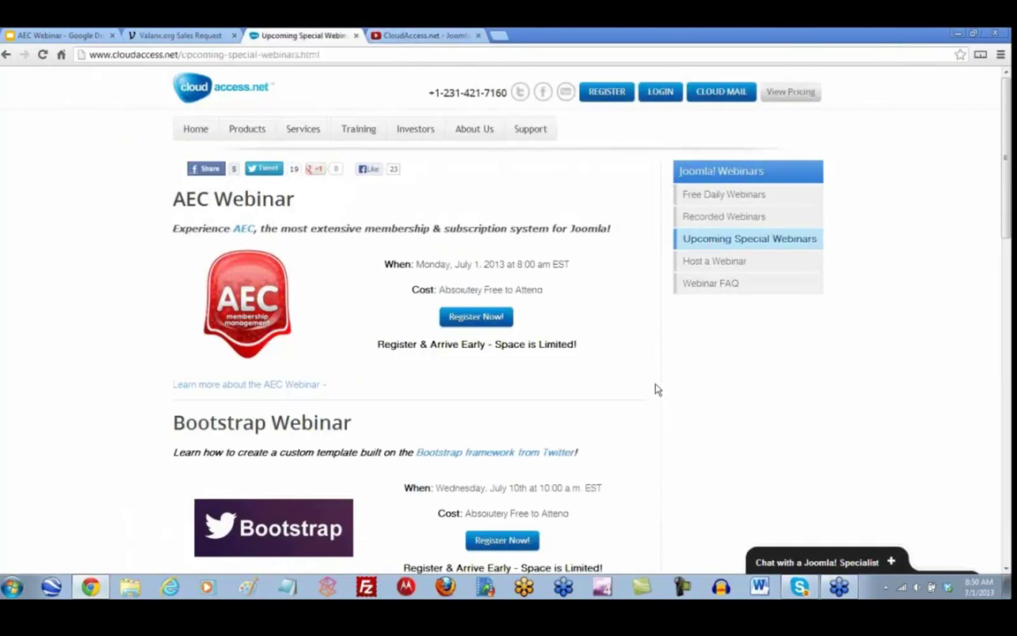
scroll(656, 390, down, 1)
scroll(656, 389, down, 2)
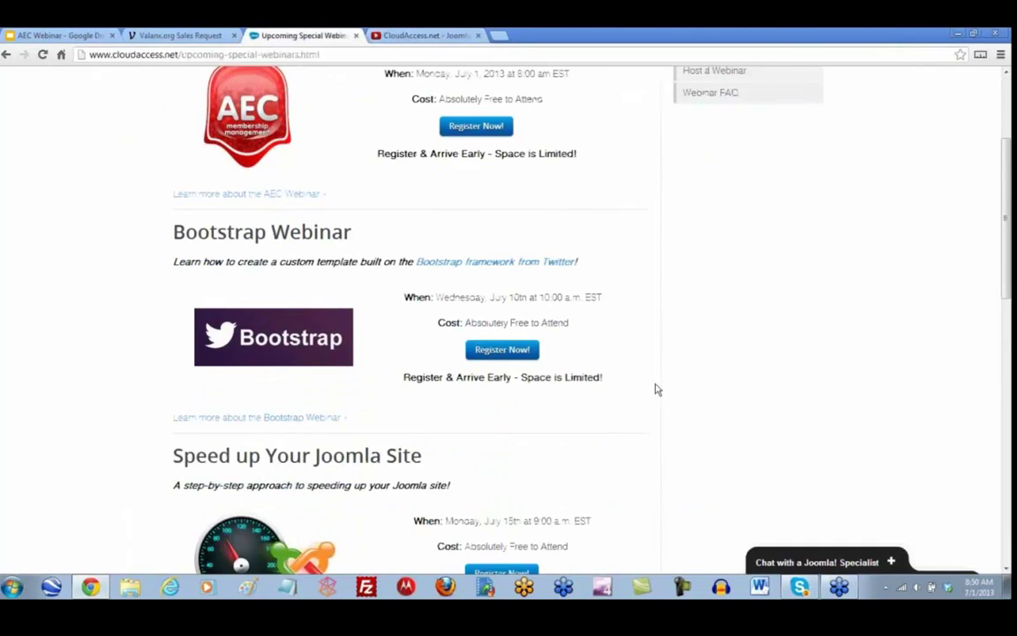
scroll(655, 389, down, 2)
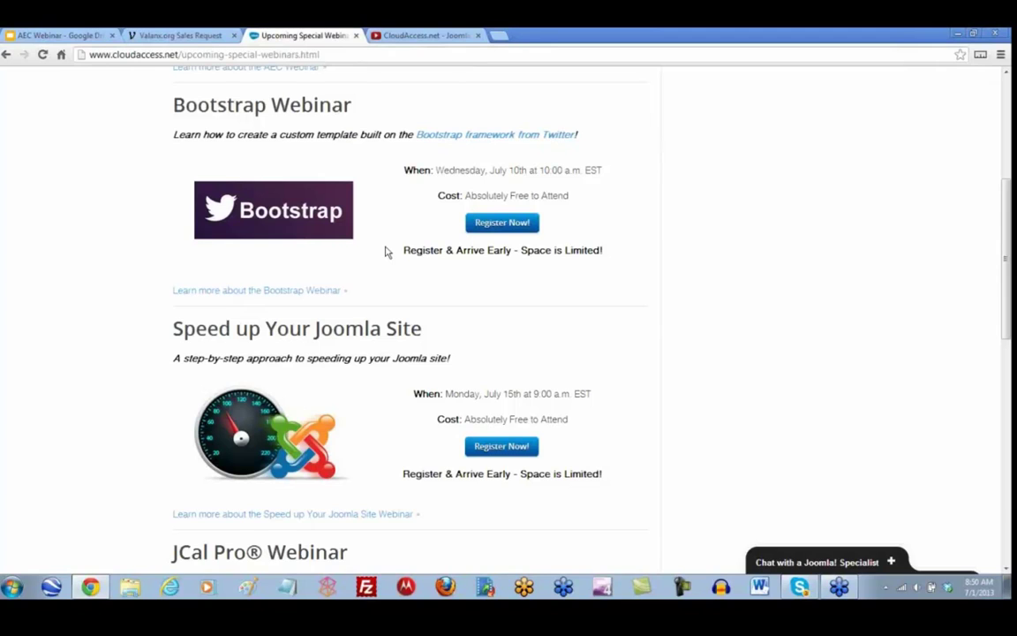
scroll(387, 253, down, 2)
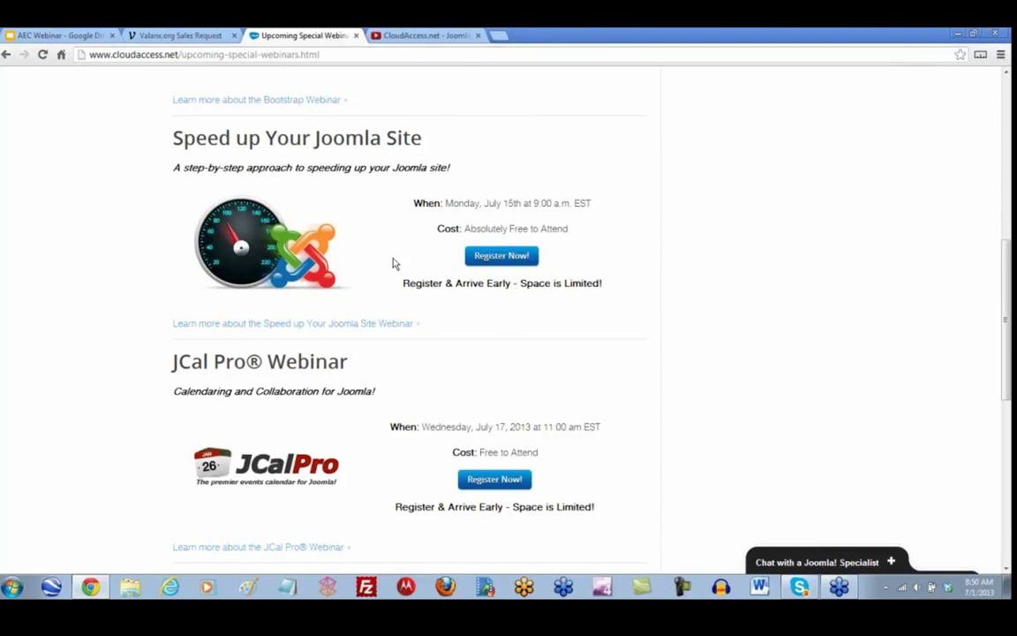
scroll(630, 337, down, 1)
scroll(630, 338, down, 3)
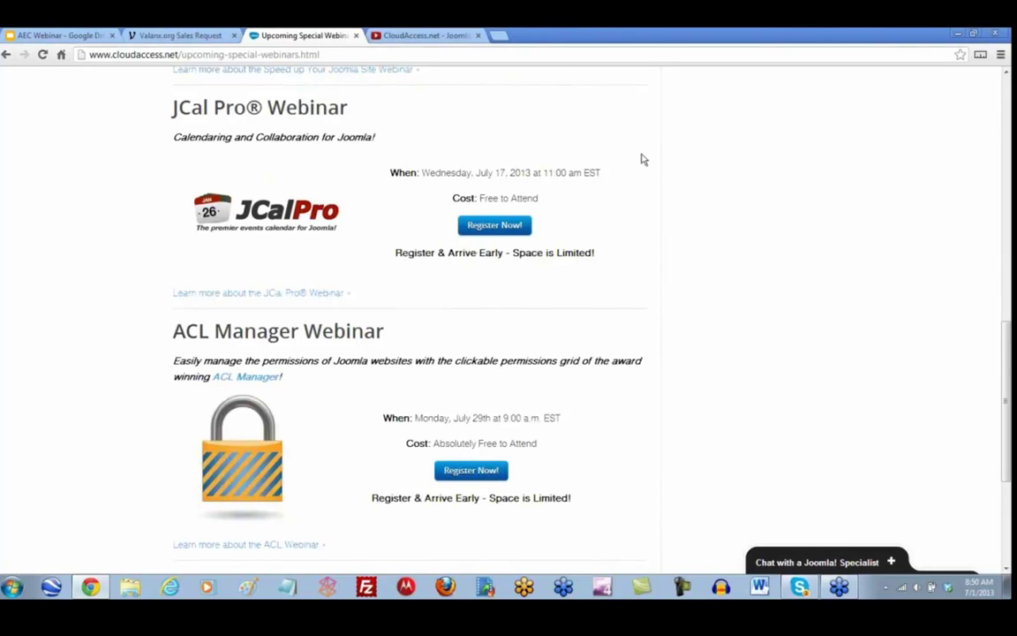
scroll(643, 162, down, 2)
scroll(642, 163, down, 1)
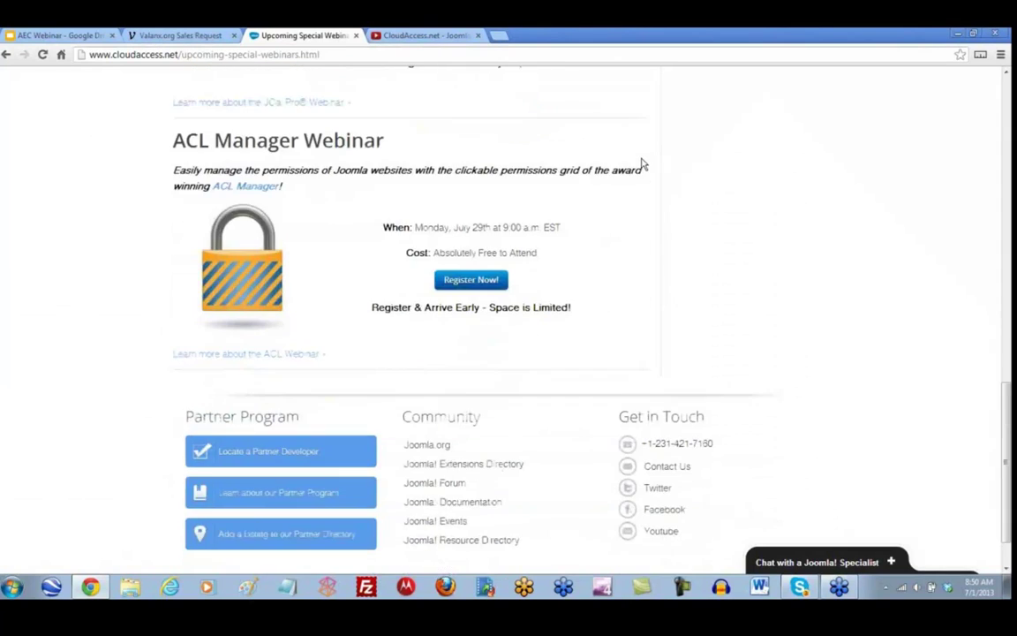